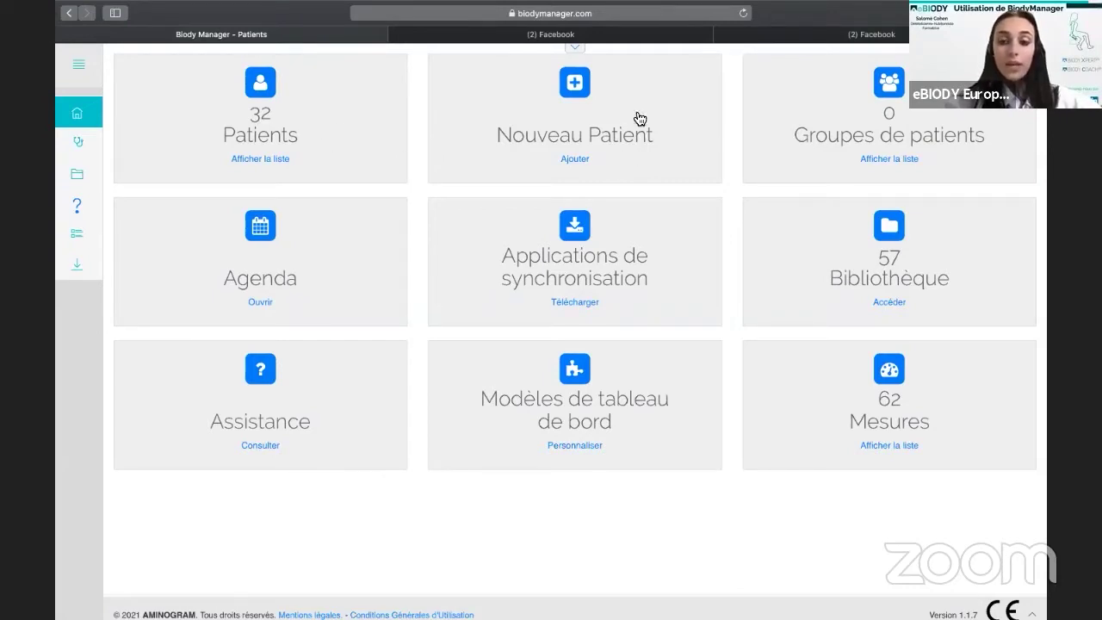
Open a blank Nouveau Patient form and scroll through its empty personal and complementary sections.
{"action": "left_click", "coordinate": [558, 154]}
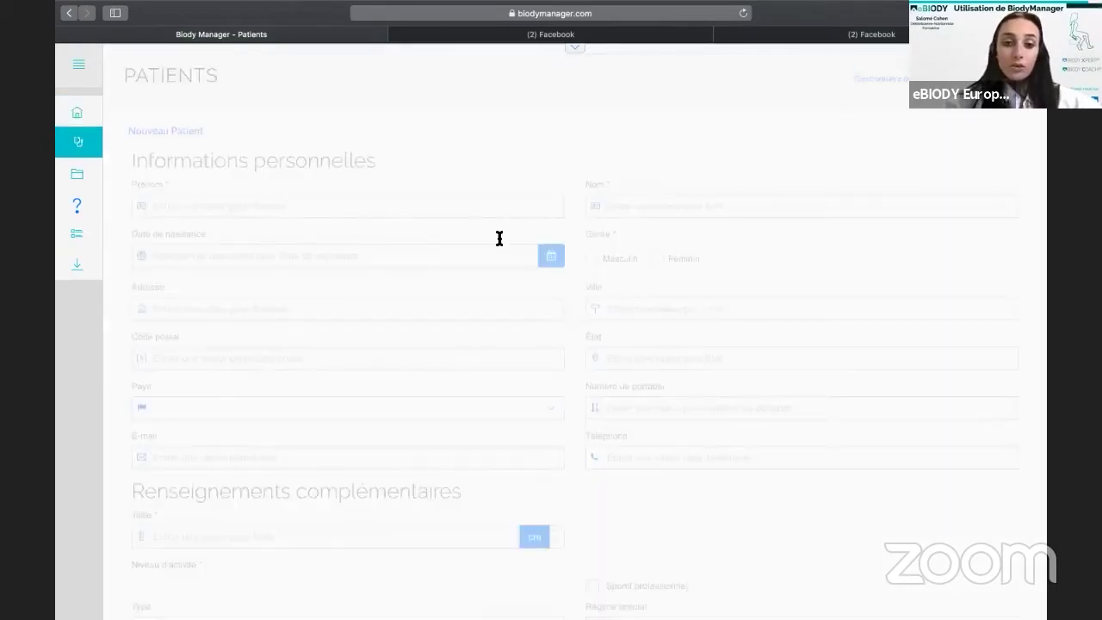
{"action": "scroll", "coordinate": [499, 239], "scroll_direction": "down", "scroll_amount": 1}
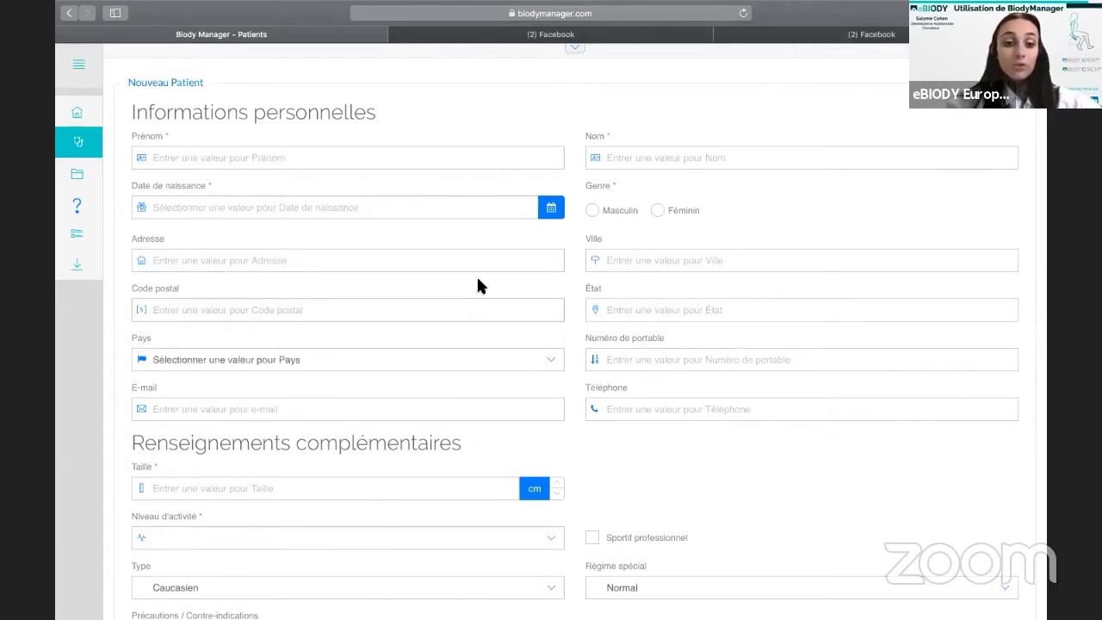
{"action": "scroll", "coordinate": [484, 267], "scroll_direction": "down", "scroll_amount": 1}
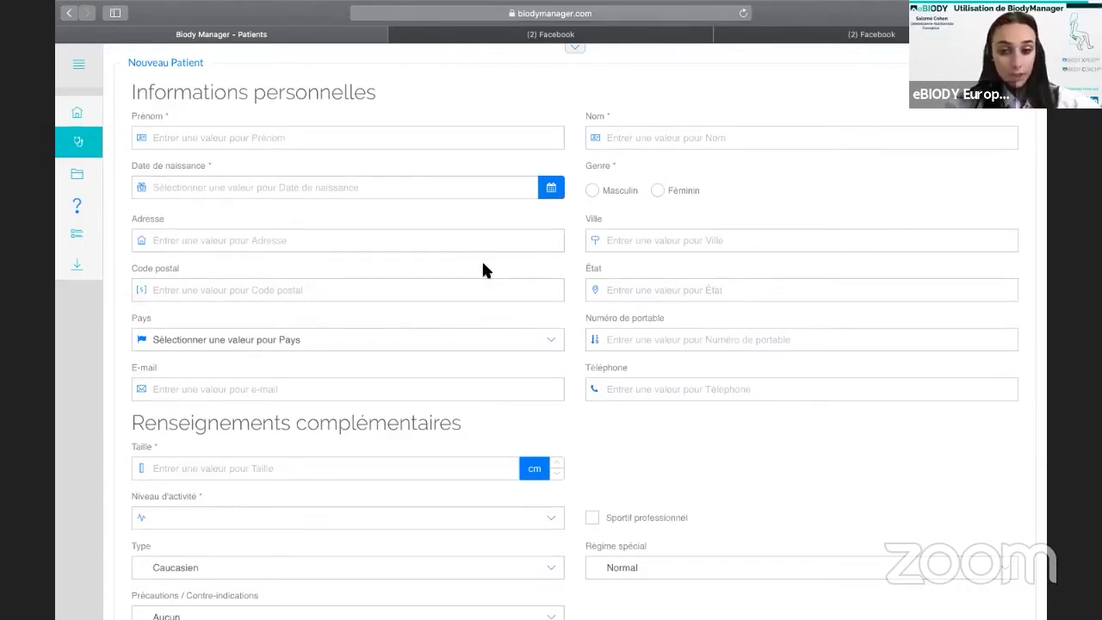
{"action": "scroll", "coordinate": [482, 265], "scroll_direction": "up", "scroll_amount": 3}
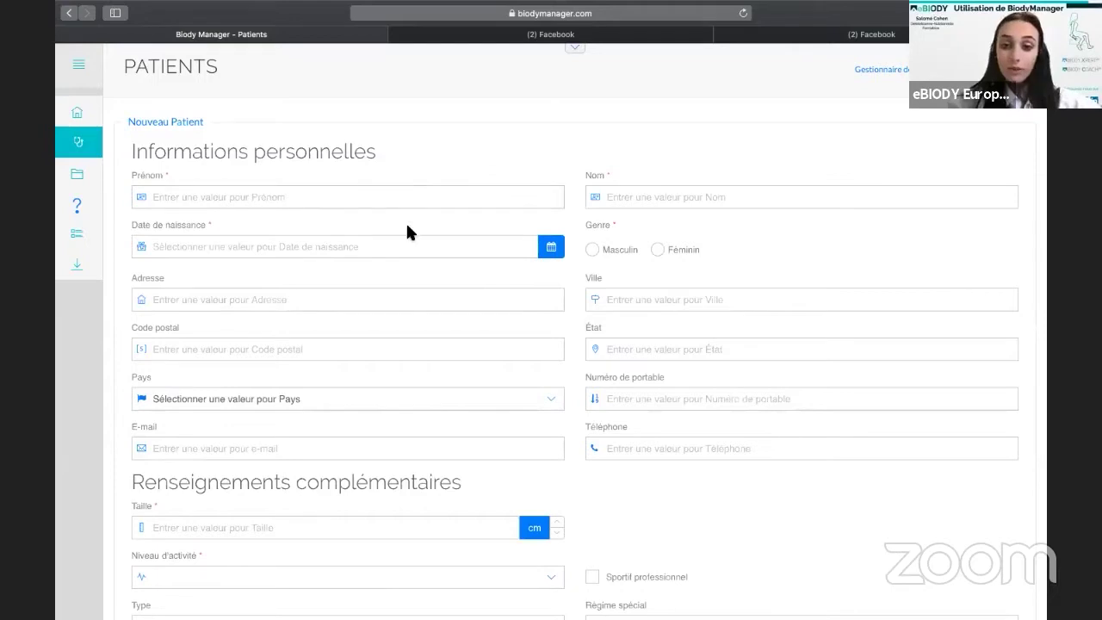
{"action": "scroll", "coordinate": [691, 215], "scroll_direction": "down", "scroll_amount": 3}
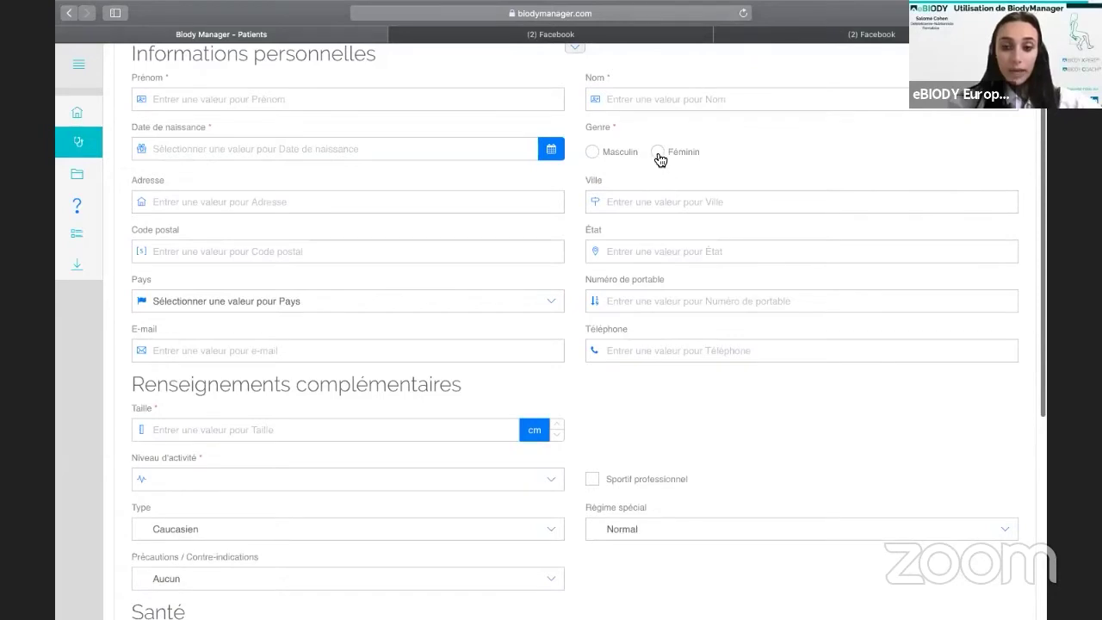
Set Genre to Féminin and review the Taille de bonnet, Modèle and remaining fields.
{"action": "left_click", "coordinate": [659, 153]}
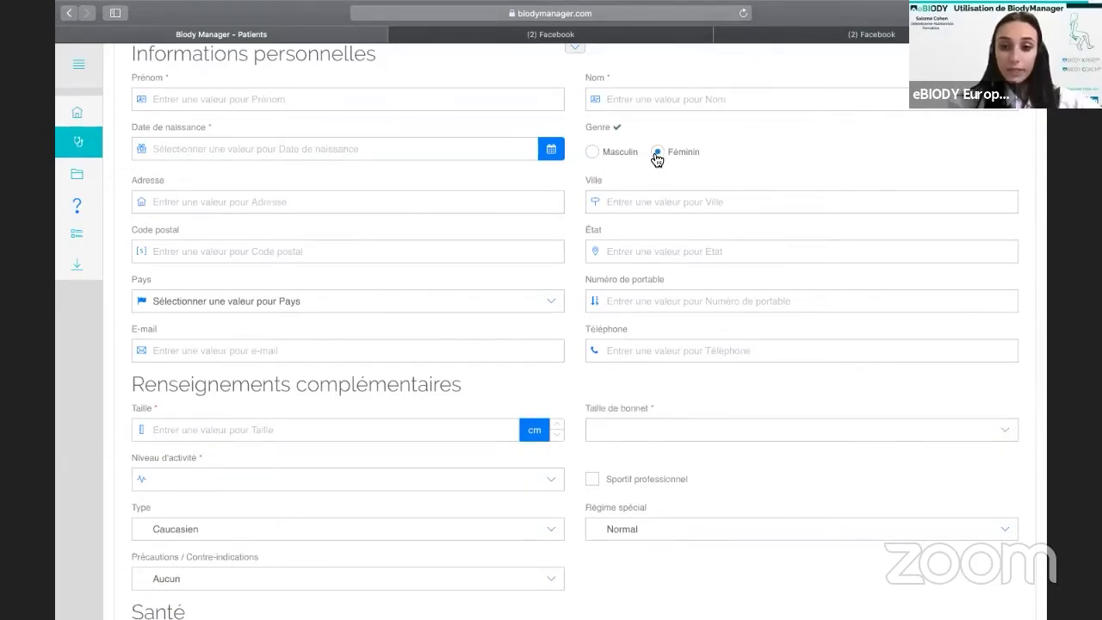
{"action": "scroll", "coordinate": [526, 204], "scroll_direction": "down", "scroll_amount": 1}
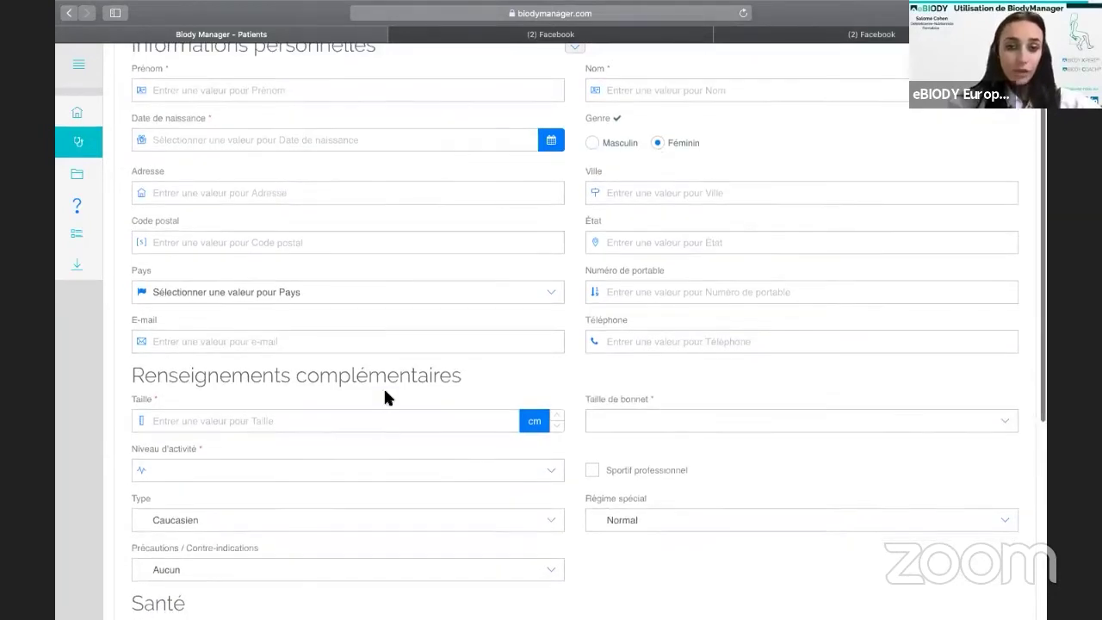
{"action": "scroll", "coordinate": [581, 374], "scroll_direction": "down", "scroll_amount": 3}
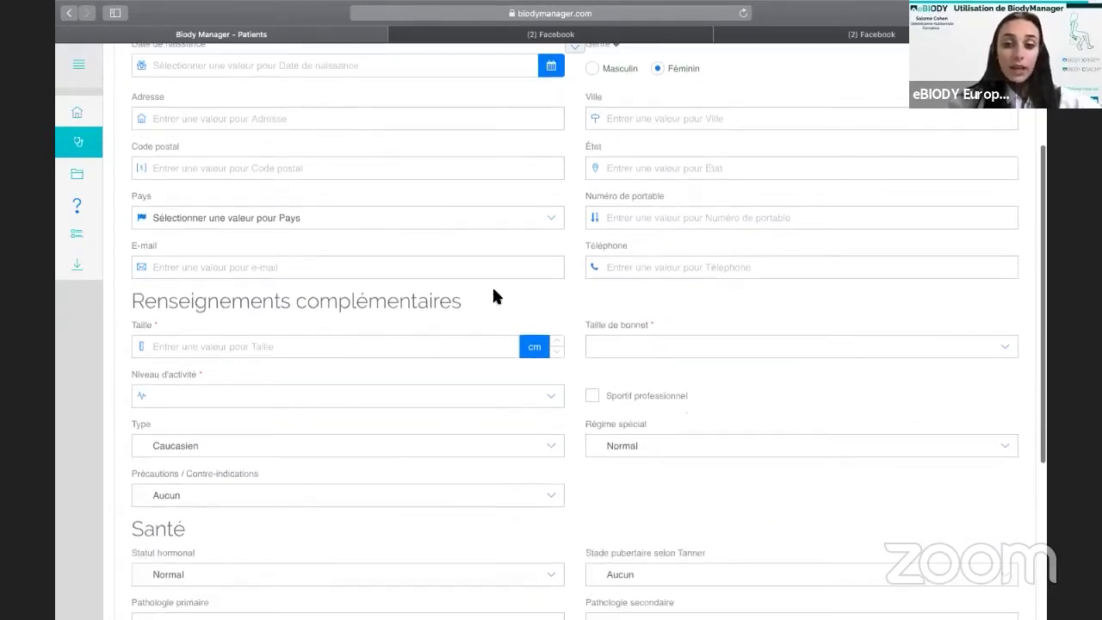
{"action": "scroll", "coordinate": [603, 386], "scroll_direction": "down", "scroll_amount": 4}
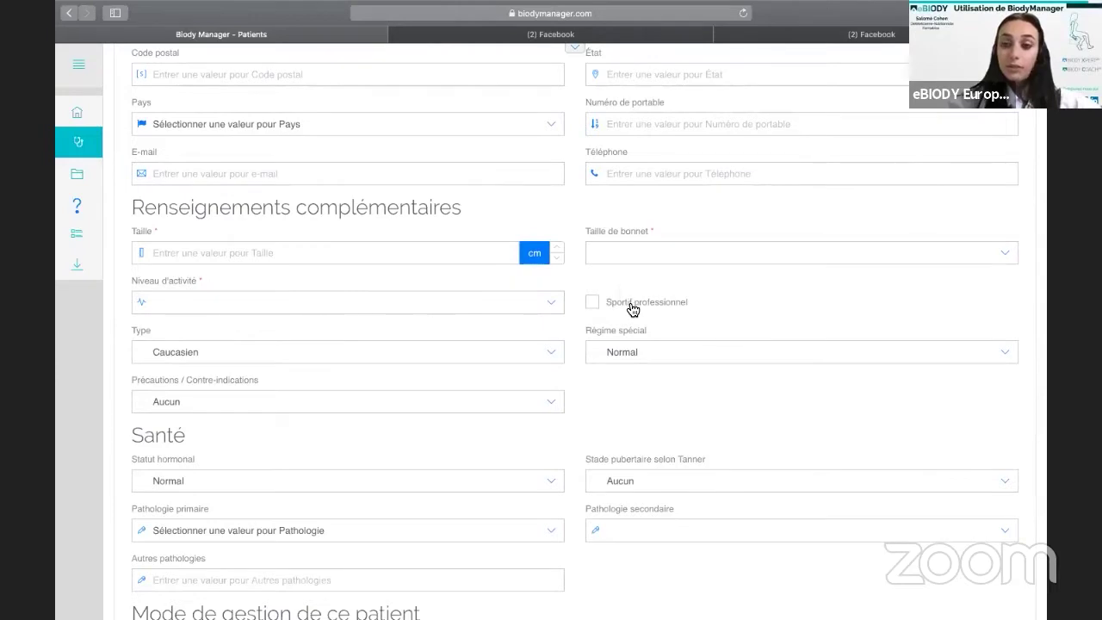
{"action": "scroll", "coordinate": [629, 300], "scroll_direction": "down", "scroll_amount": 3}
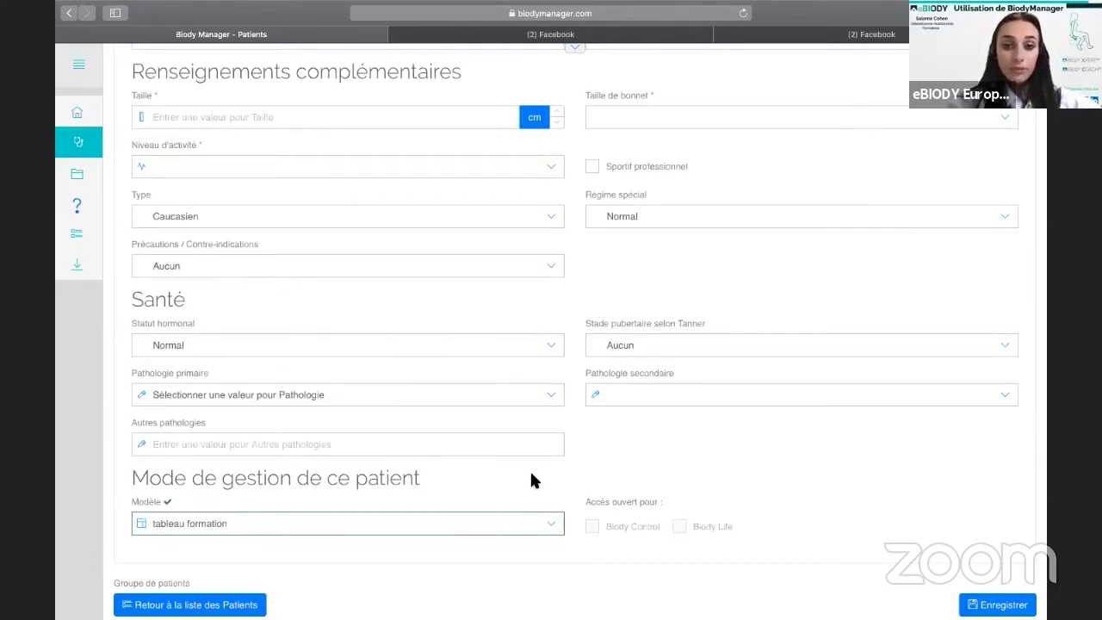
{"action": "scroll", "coordinate": [780, 454], "scroll_direction": "down", "scroll_amount": 2}
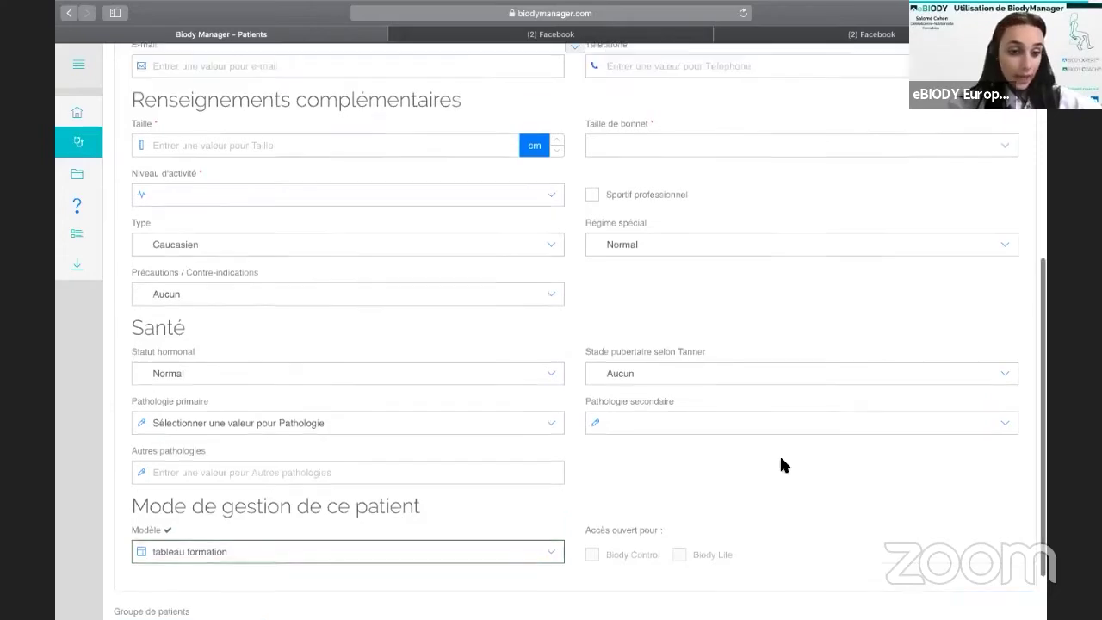
{"action": "scroll", "coordinate": [820, 288], "scroll_direction": "up", "scroll_amount": 10}
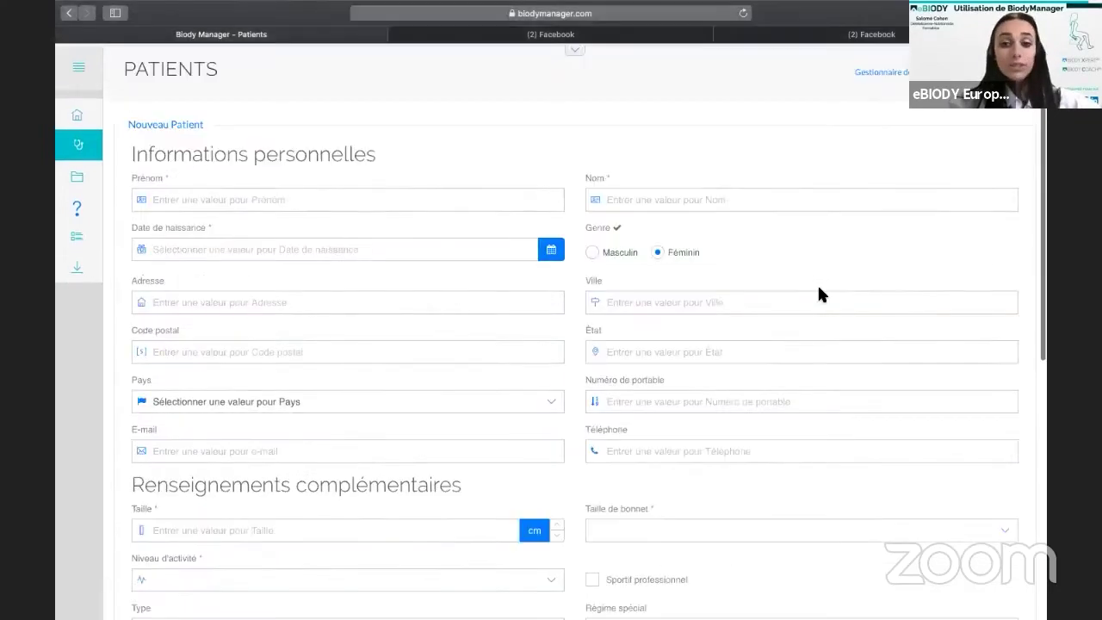
{"action": "scroll", "coordinate": [817, 284], "scroll_direction": "down", "scroll_amount": 10}
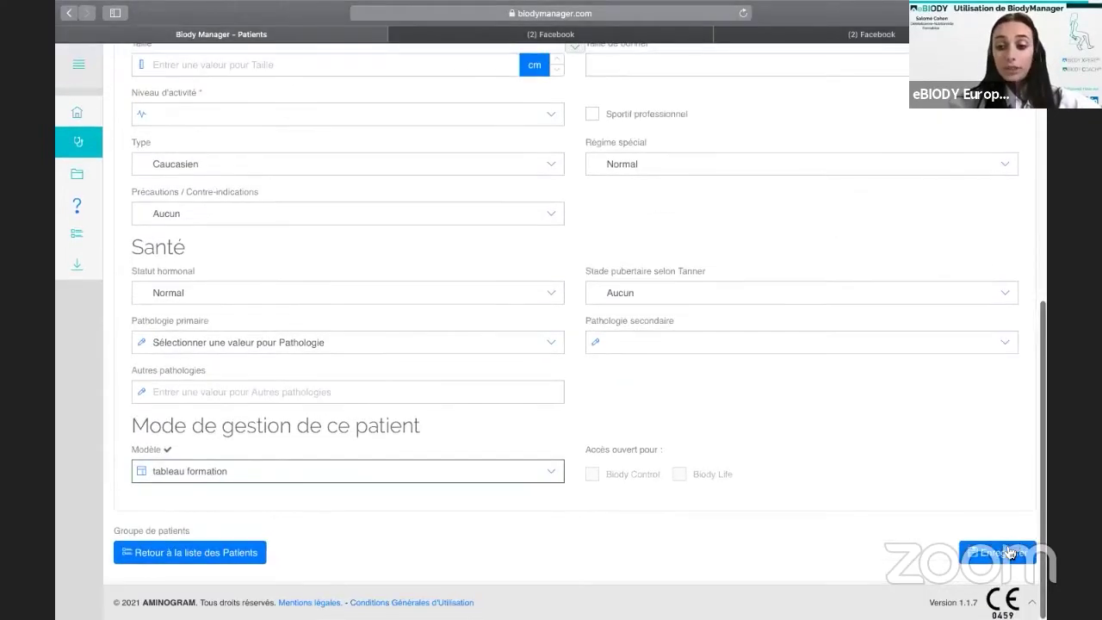
{"action": "scroll", "coordinate": [795, 167], "scroll_direction": "up", "scroll_amount": 9}
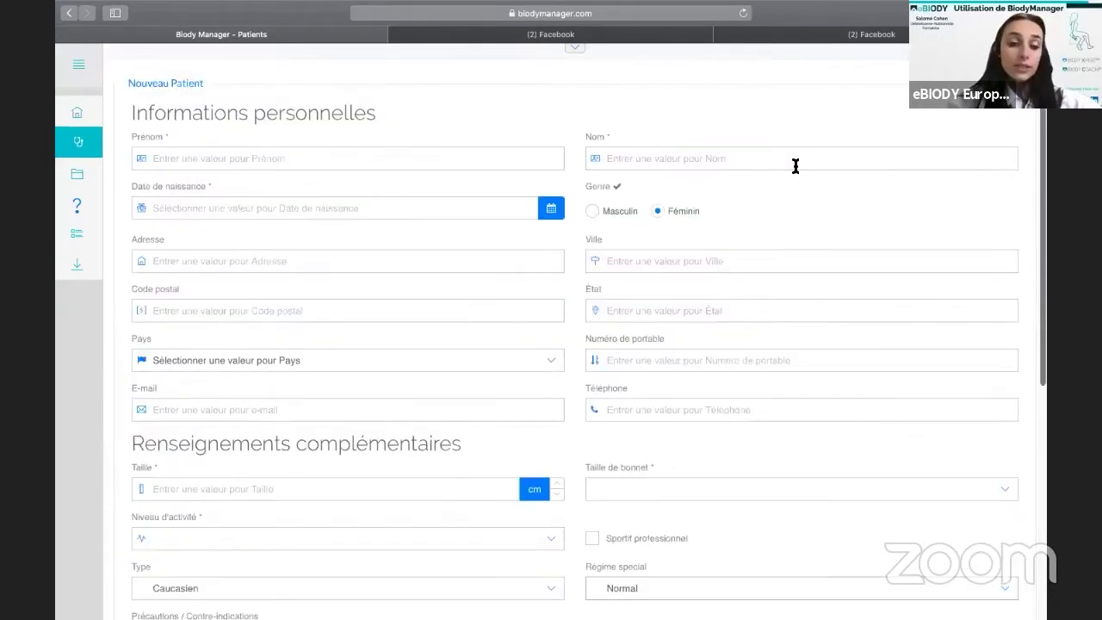
{"action": "scroll", "coordinate": [796, 167], "scroll_direction": "up", "scroll_amount": 1}
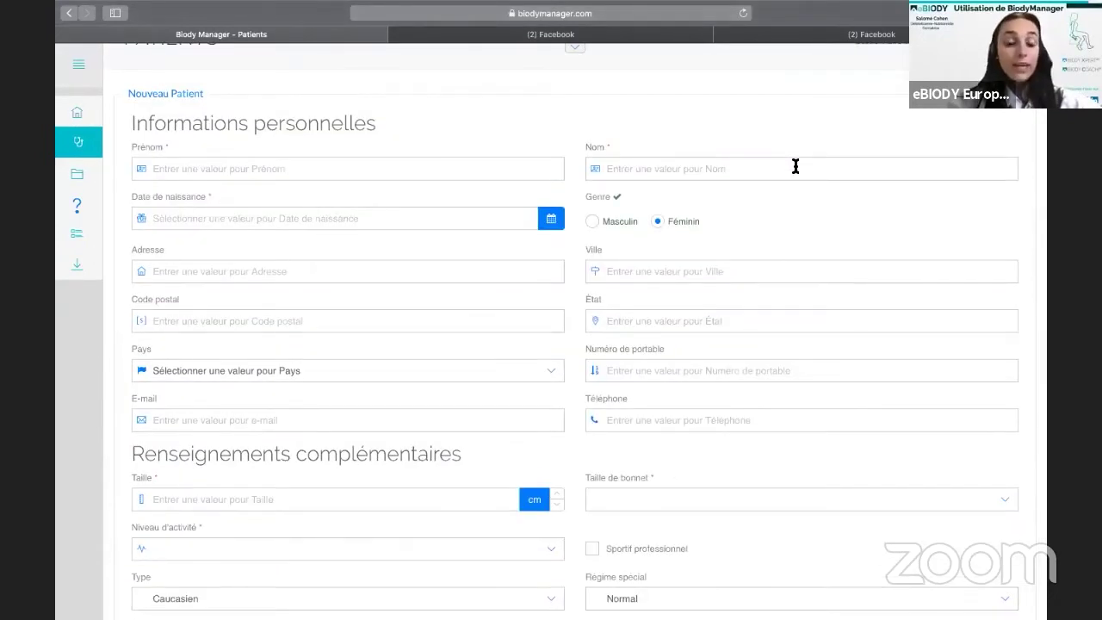
Go back to Accueil and open the empty Groupes de patients list.
{"action": "left_click", "coordinate": [78, 114]}
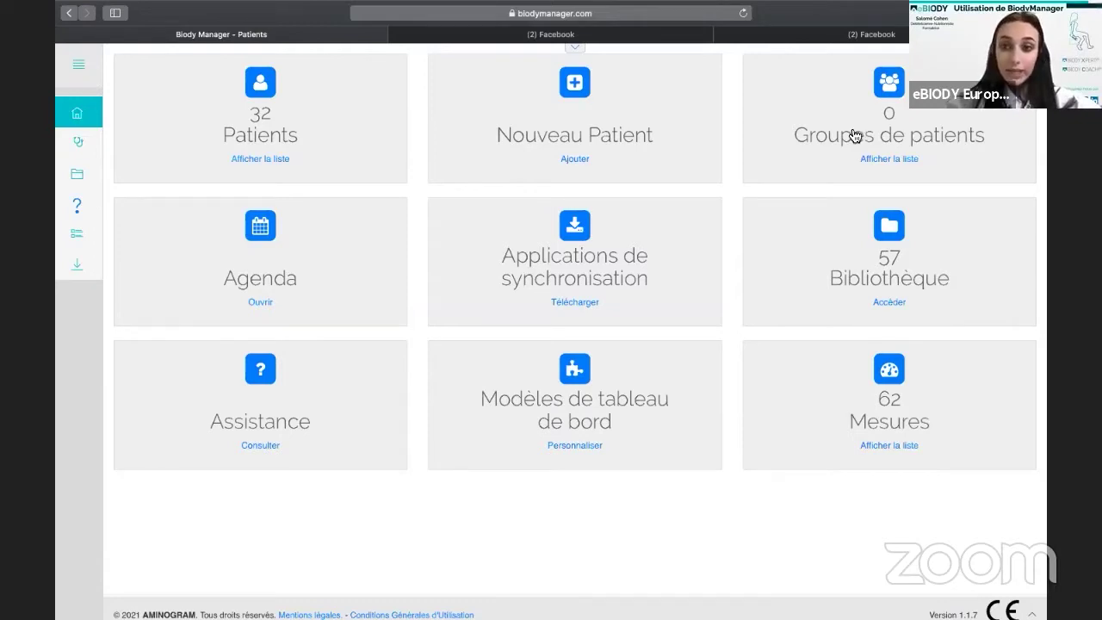
{"action": "left_click", "coordinate": [890, 160]}
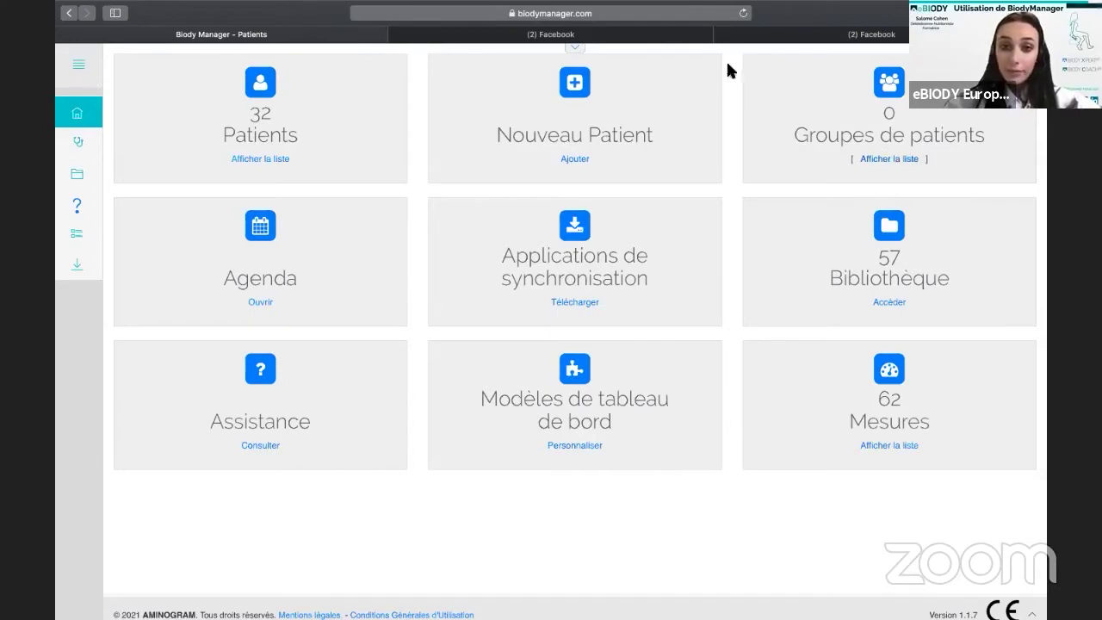
{"action": "left_click", "coordinate": [895, 146]}
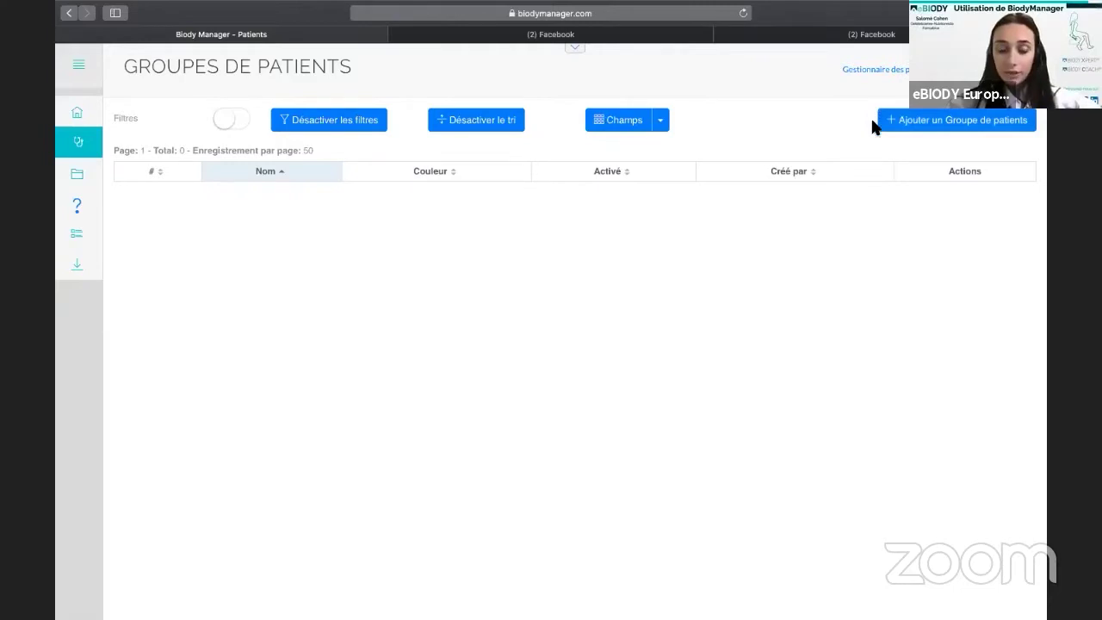
Create a patient group named 'Sportifs' coloured red #c92626.
{"action": "left_click", "coordinate": [1000, 121]}
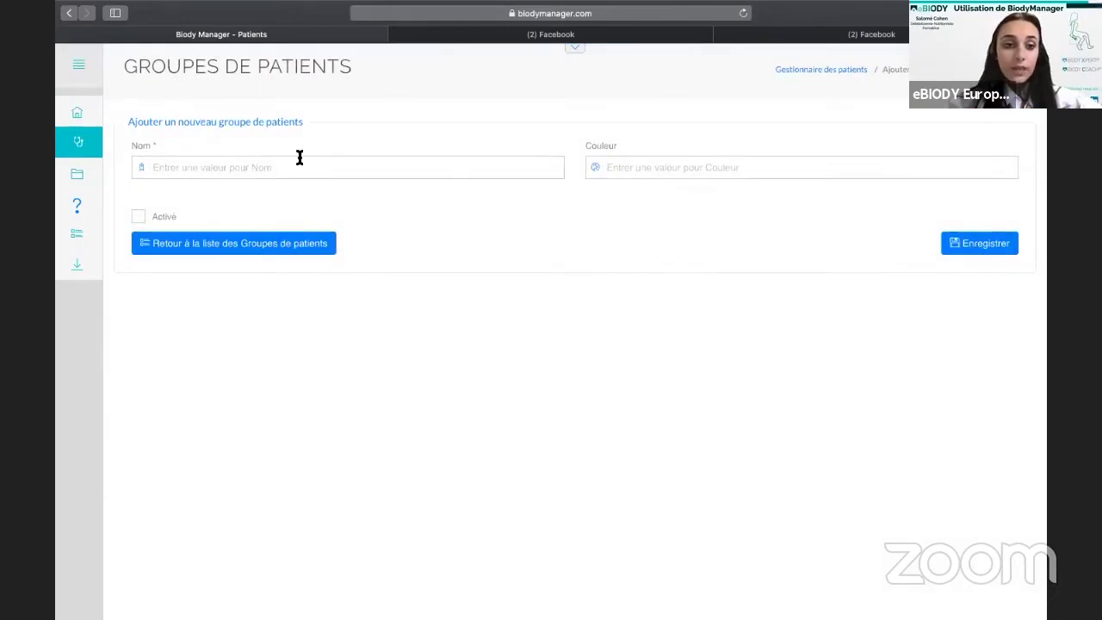
{"action": "left_click", "coordinate": [296, 163]}
{"action": "type", "text": "Sp"}
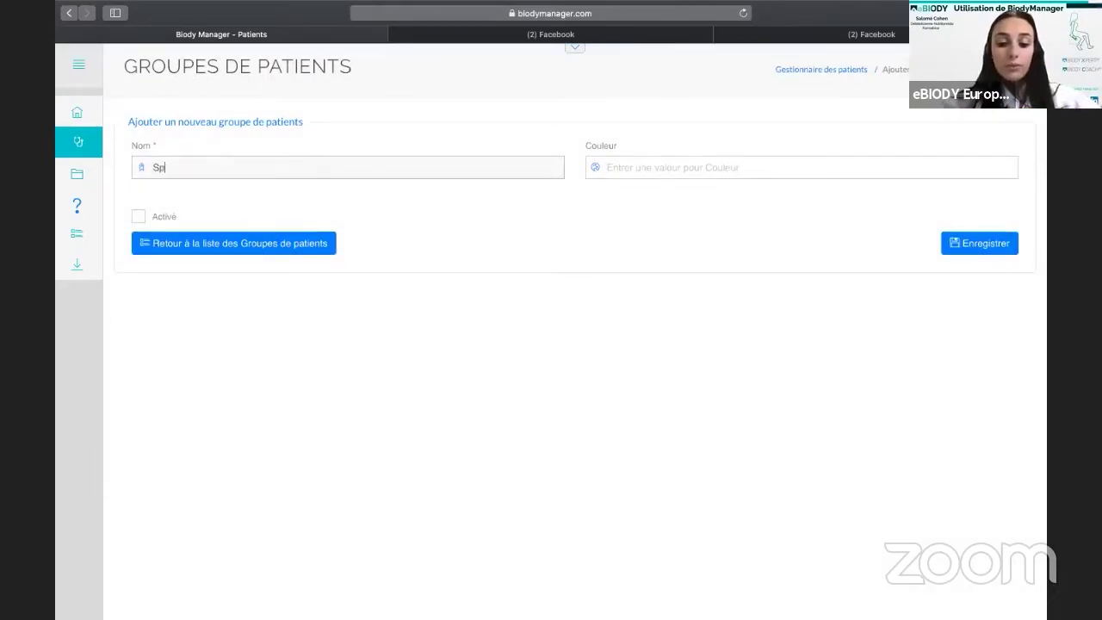
{"action": "type", "text": "ortifs"}
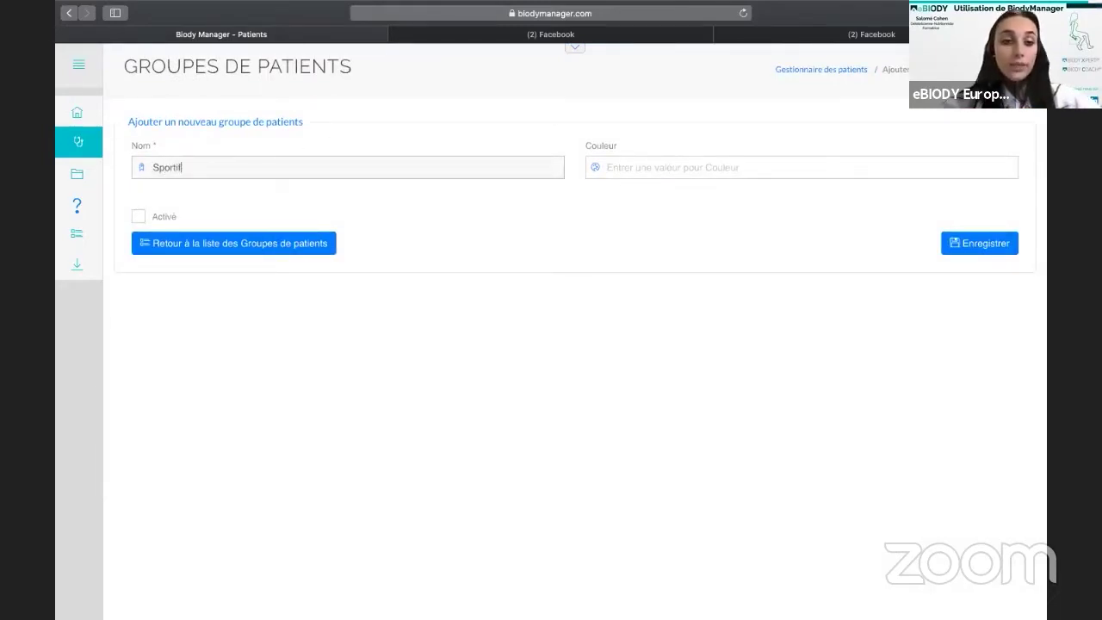
{"action": "left_click", "coordinate": [608, 167]}
{"action": "left_click", "coordinate": [647, 200]}
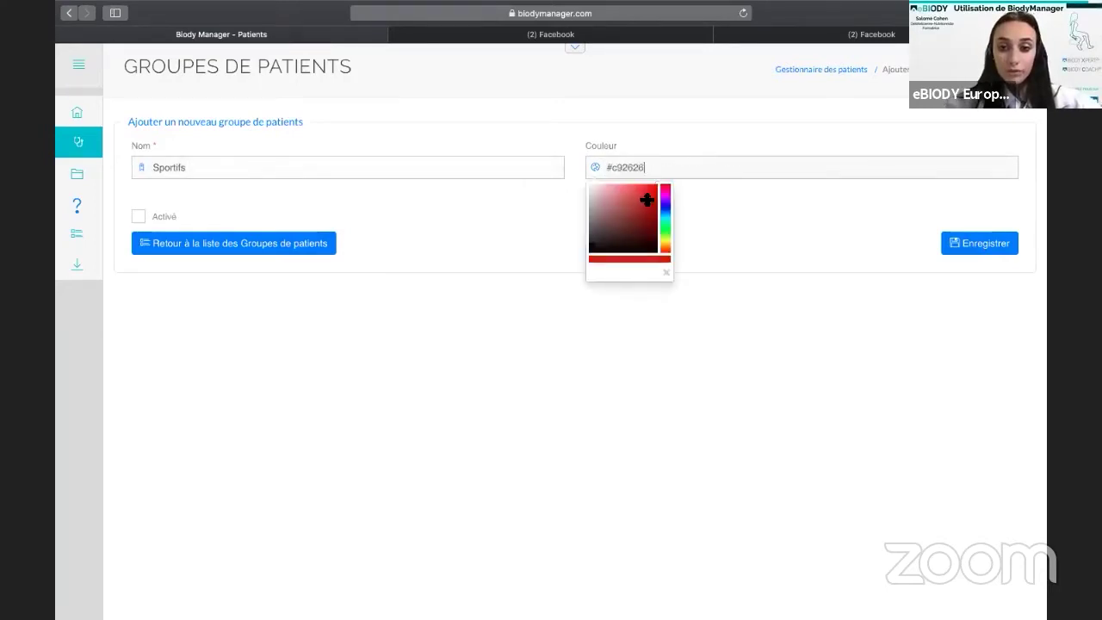
{"action": "left_click", "coordinate": [977, 244]}
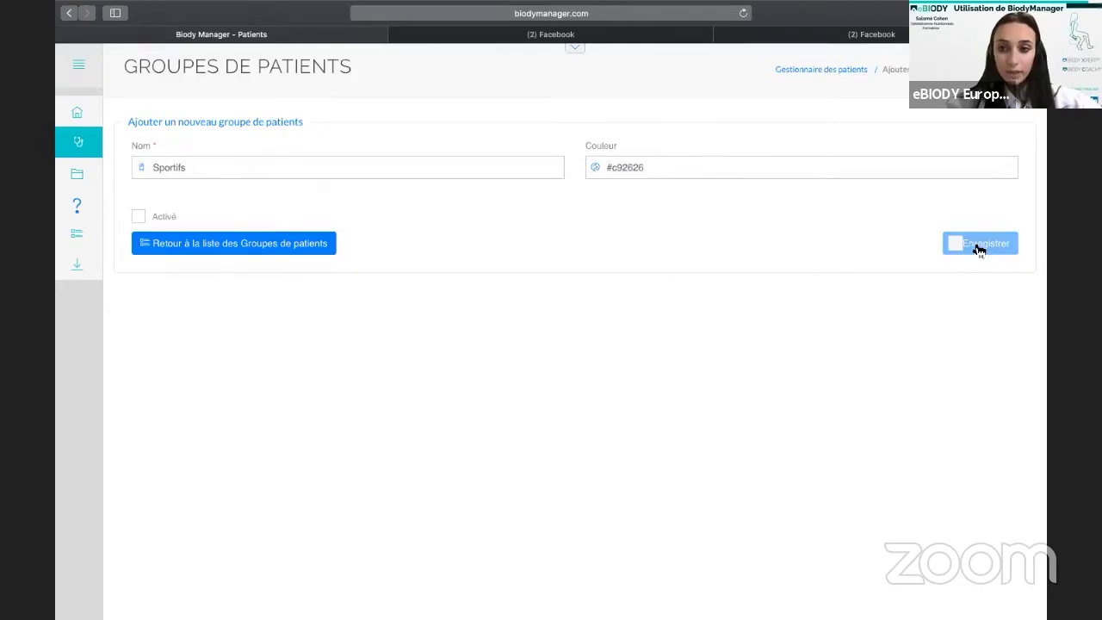
Create a second, active 'Sportifs' group coloured #cf1b1b.
{"action": "left_click", "coordinate": [982, 152]}
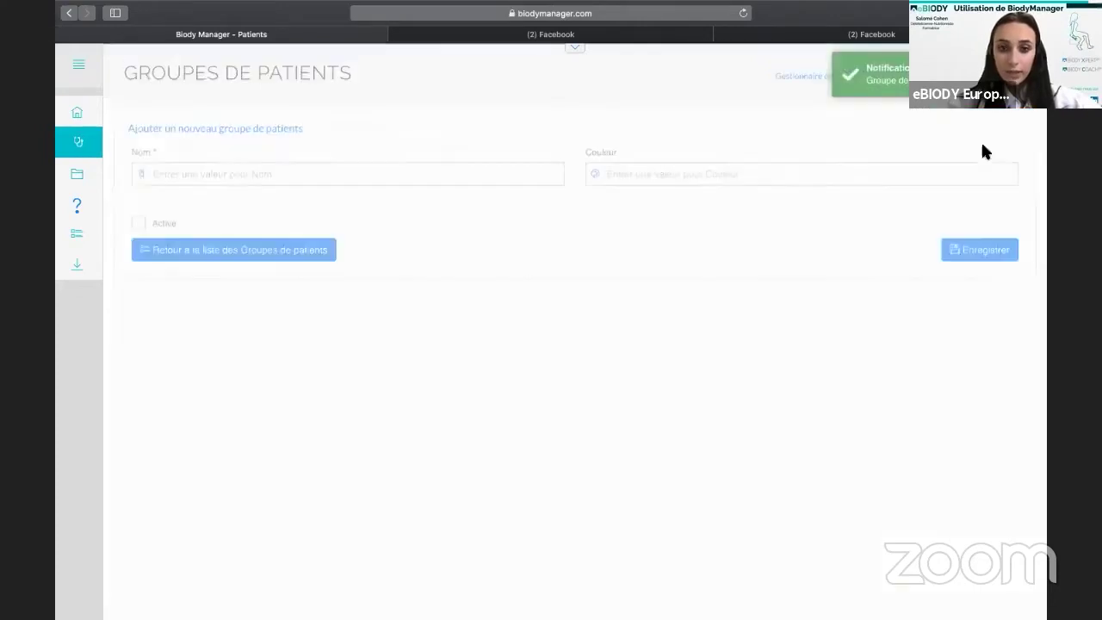
{"action": "left_click", "coordinate": [195, 171]}
{"action": "type", "text": "Sportifs"}
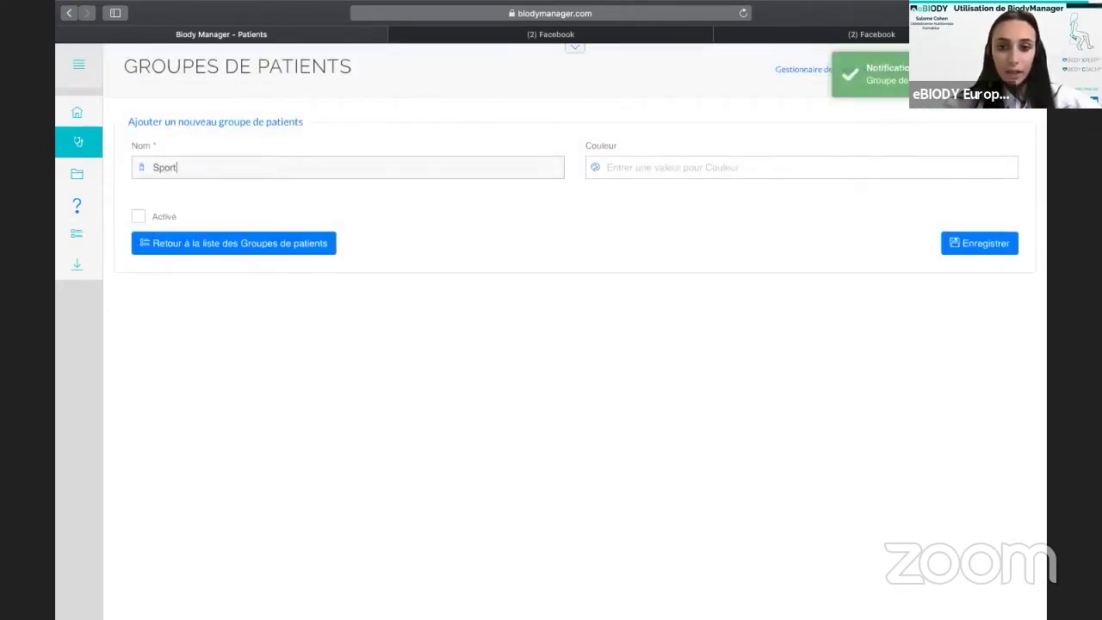
{"action": "left_click", "coordinate": [657, 167]}
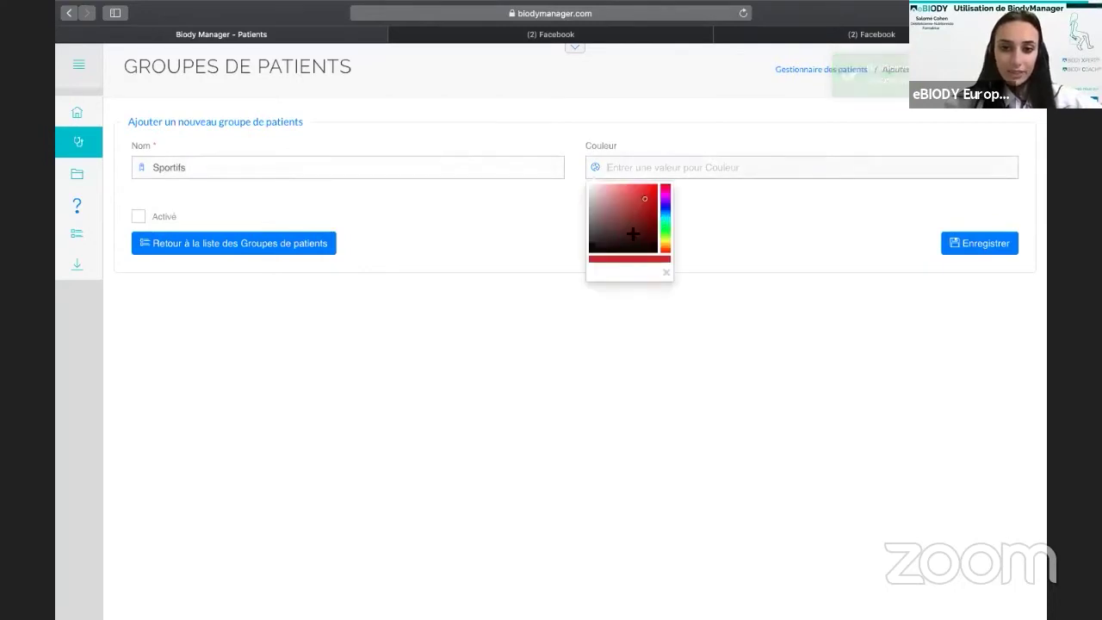
{"action": "left_click", "coordinate": [649, 197]}
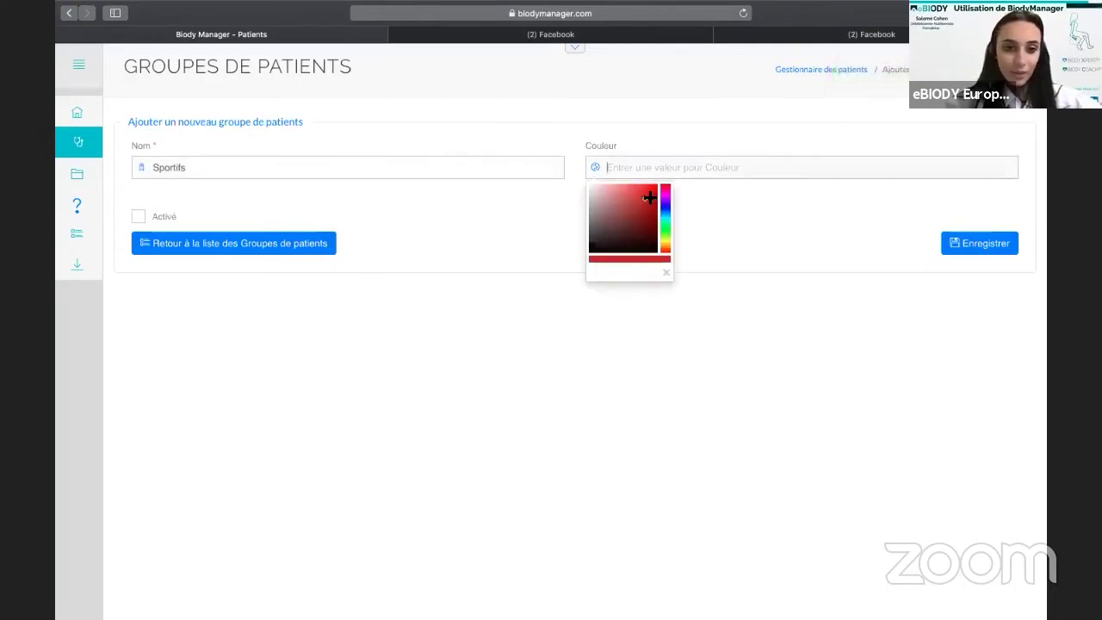
{"action": "left_click", "coordinate": [138, 216]}
{"action": "left_click", "coordinate": [1001, 248]}
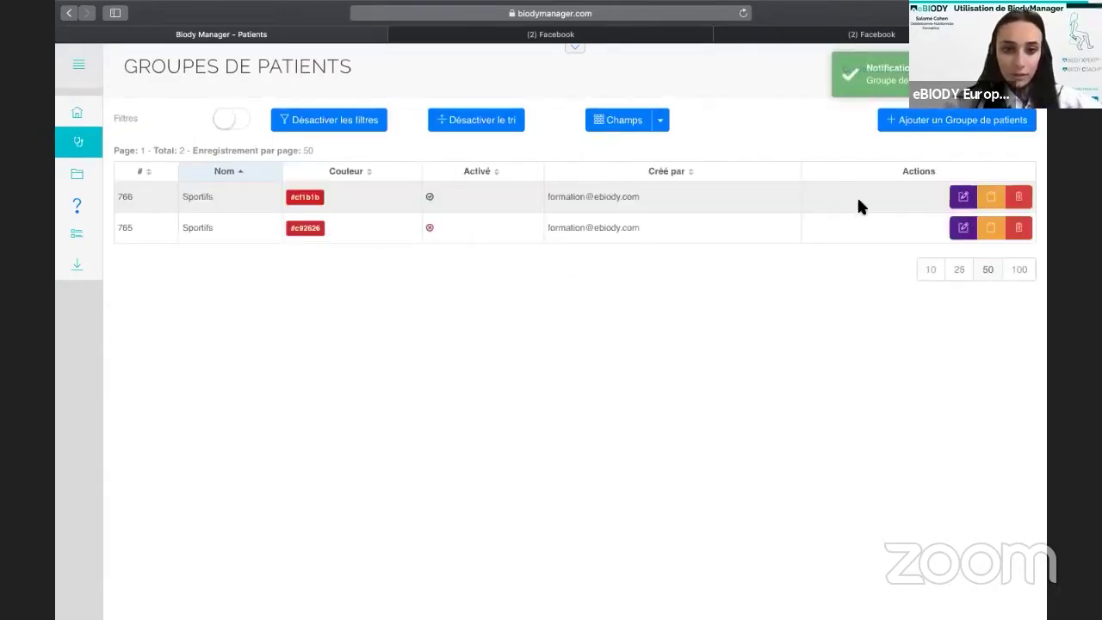
Delete the inactive #c92626 Sportifs group, confirming with 'Oui, supprimer'.
{"action": "left_click", "coordinate": [1019, 227]}
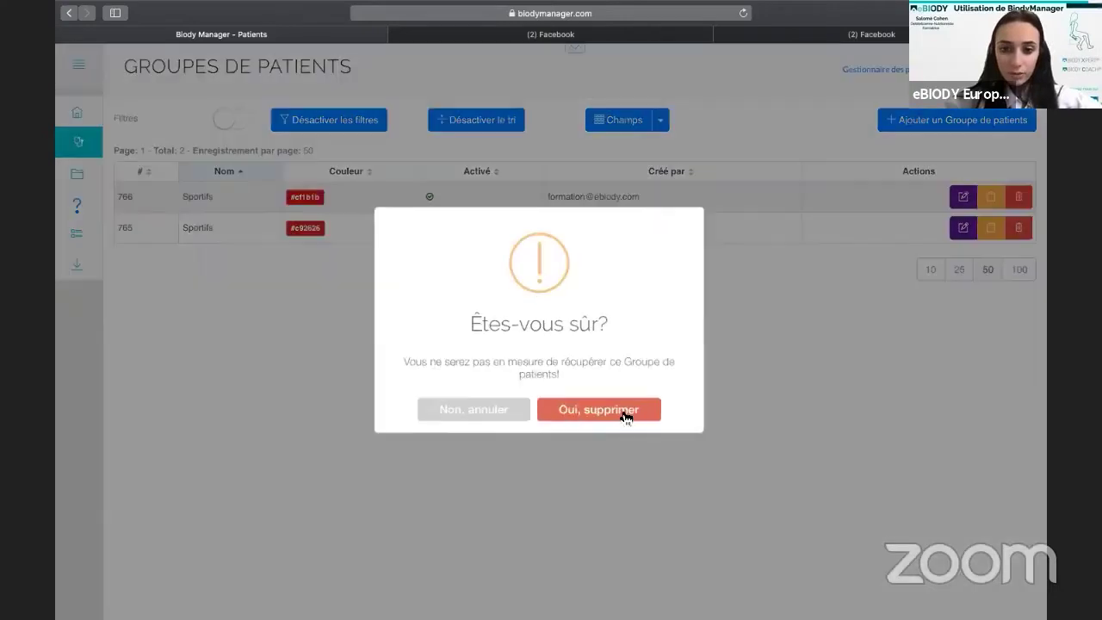
{"action": "left_click", "coordinate": [627, 417]}
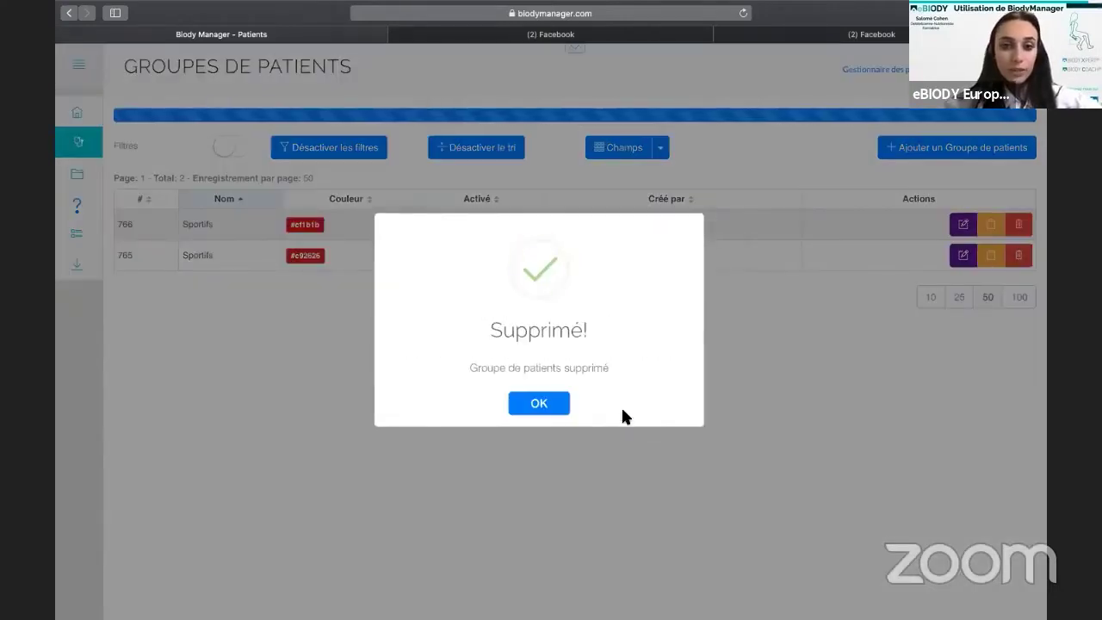
{"action": "left_click", "coordinate": [548, 407]}
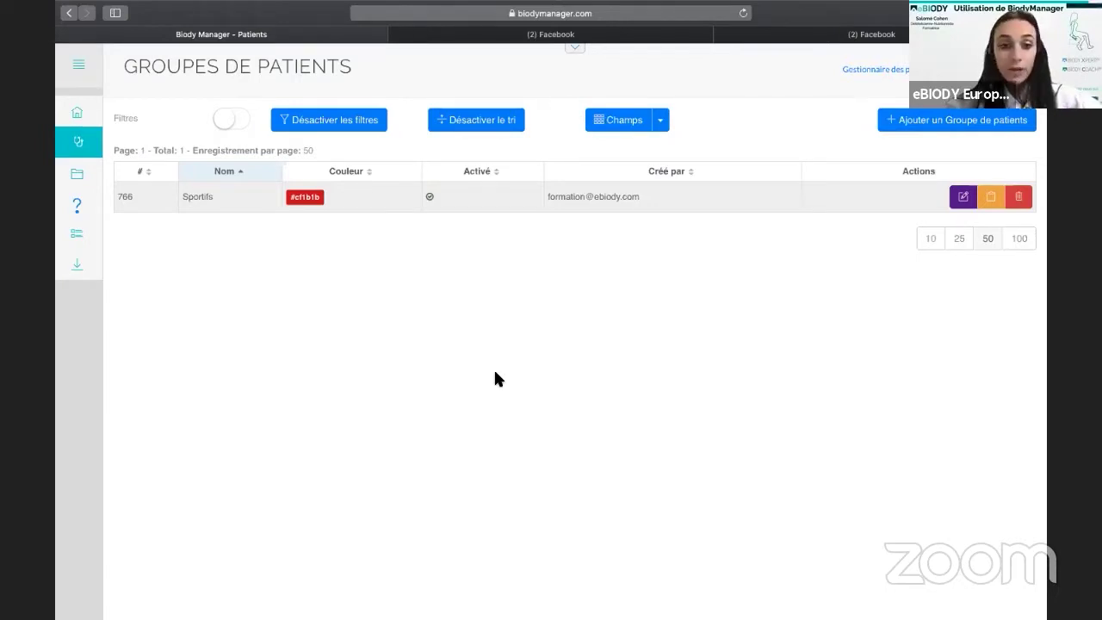
From Accueil, open the Biody Connect and Biody Manager download page.
{"action": "left_click", "coordinate": [77, 114]}
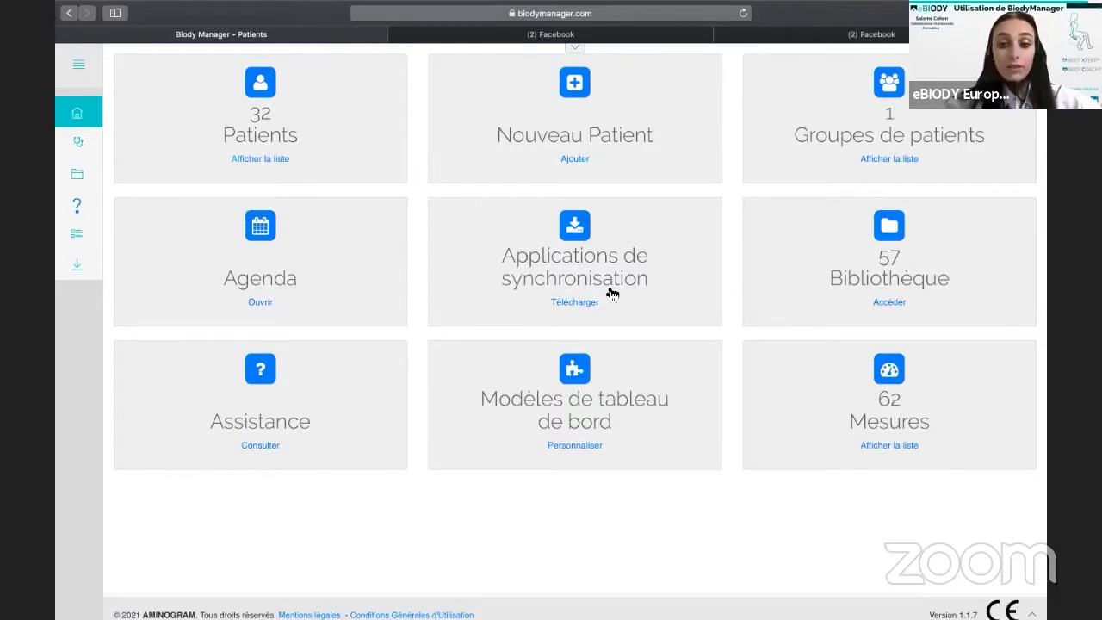
{"action": "left_click", "coordinate": [612, 295]}
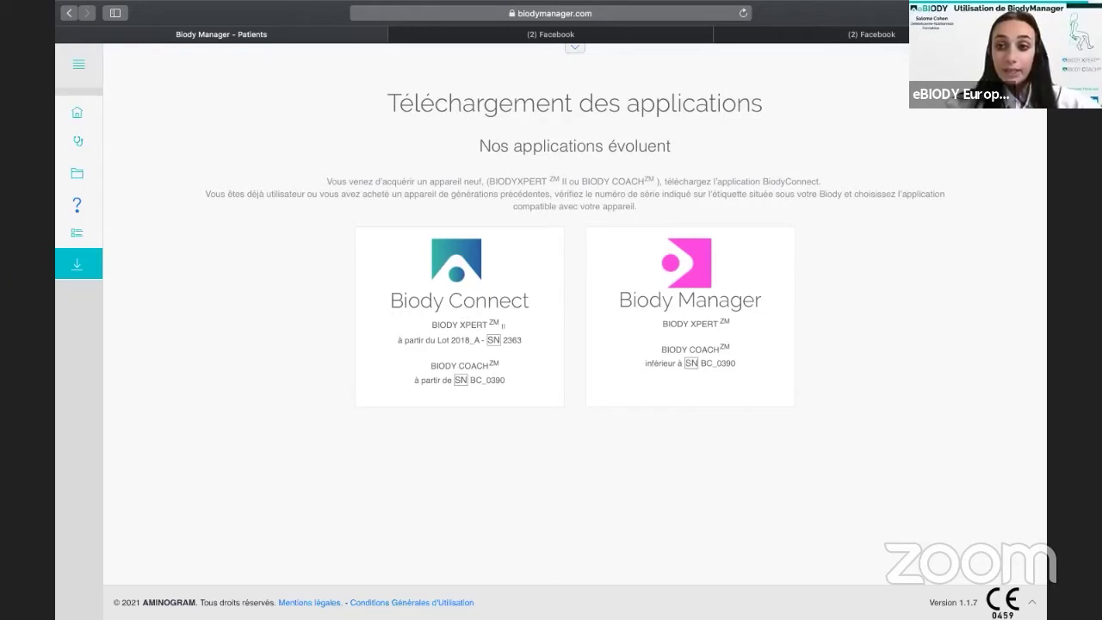
Return to the home dashboard showing 32 patients and 1 patient group.
{"action": "mouse_move", "coordinate": [734, 4]}
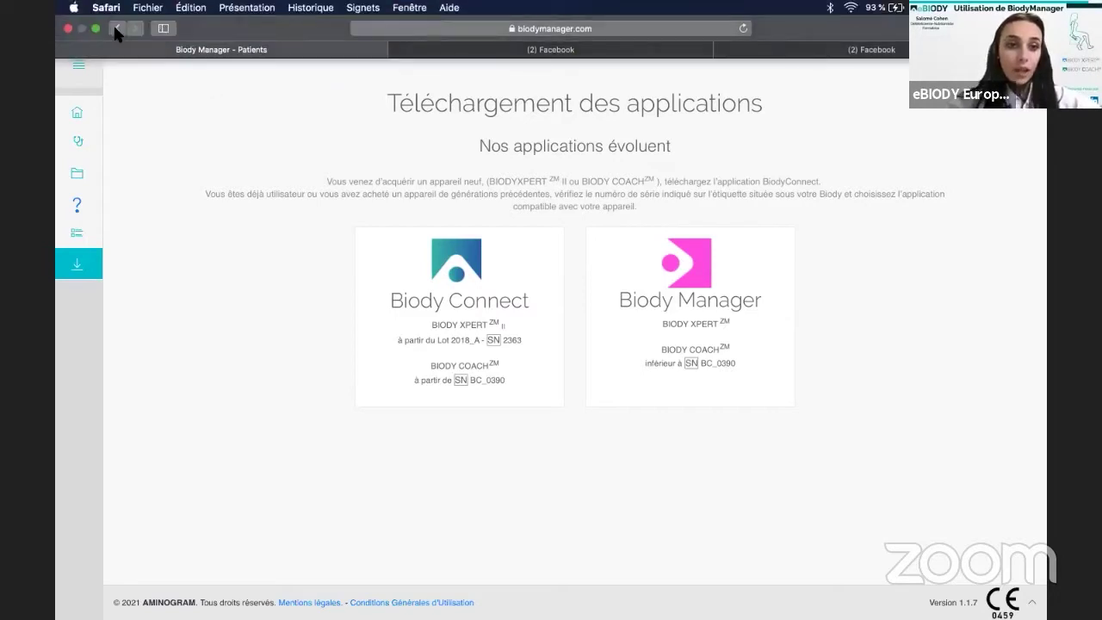
{"action": "left_click", "coordinate": [115, 29]}
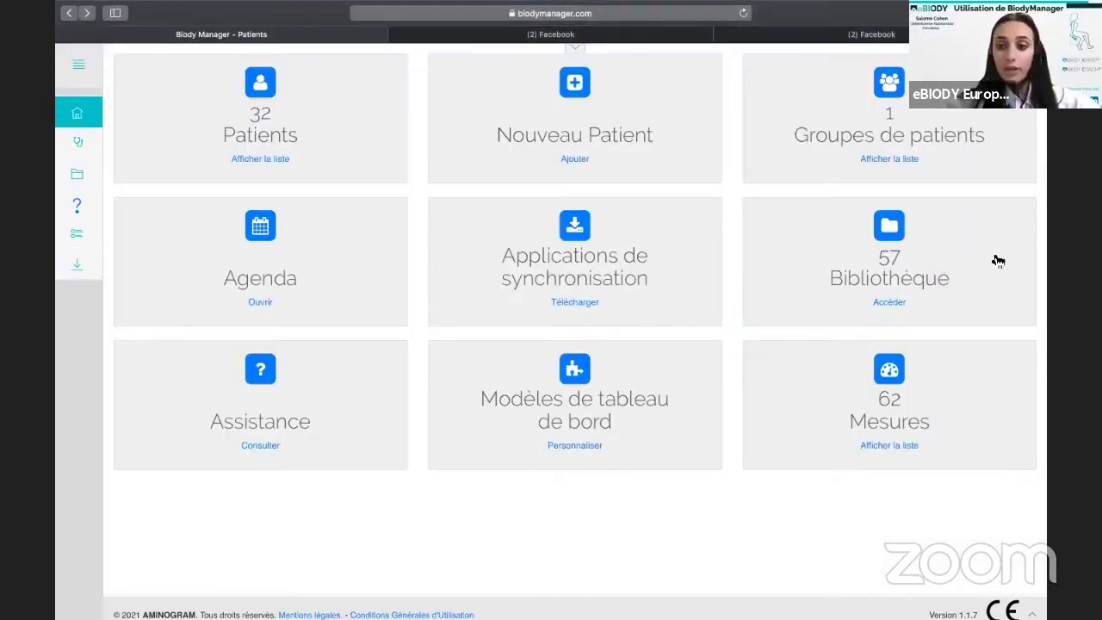
{"action": "left_click", "coordinate": [884, 309]}
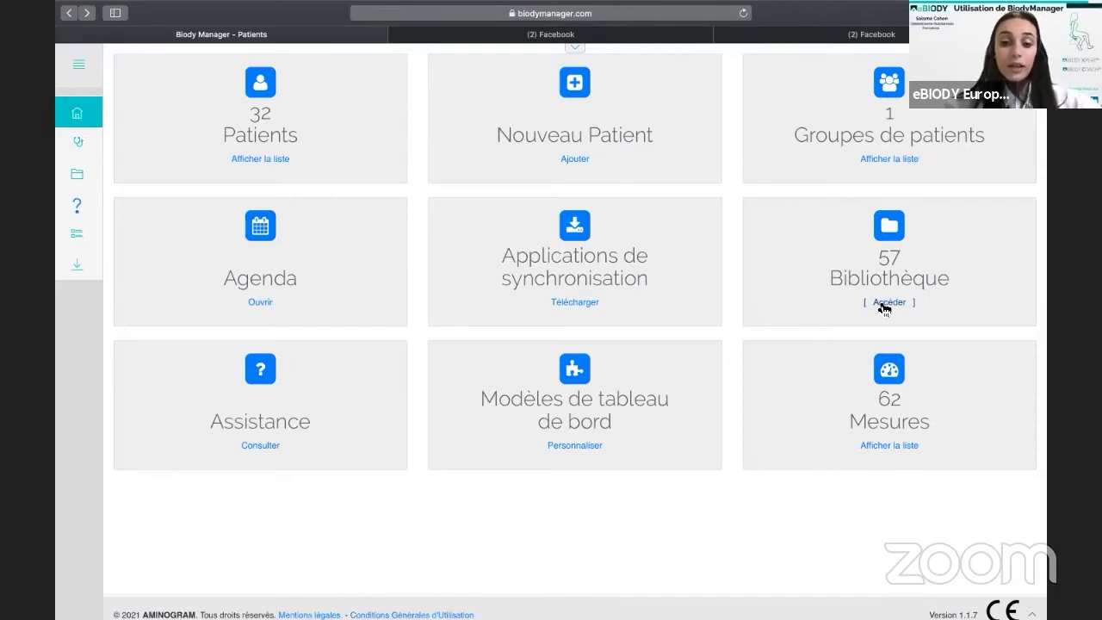
Open the Assistance help page and scroll through its FAQ guides to the support form.
{"action": "left_click", "coordinate": [261, 446]}
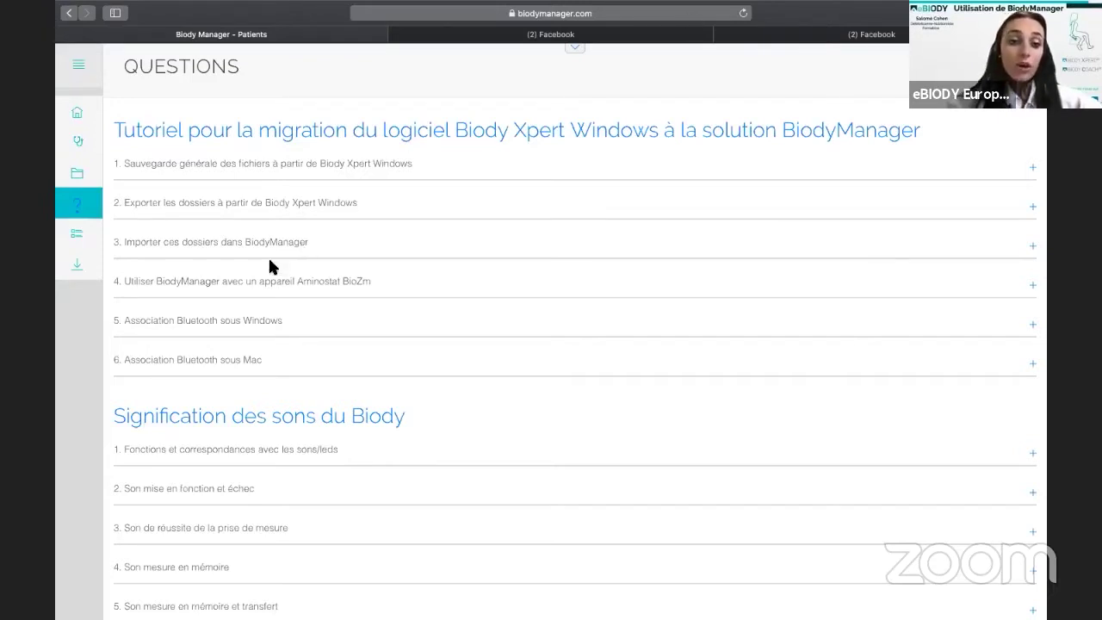
{"action": "scroll", "coordinate": [214, 284], "scroll_direction": "down", "scroll_amount": 2}
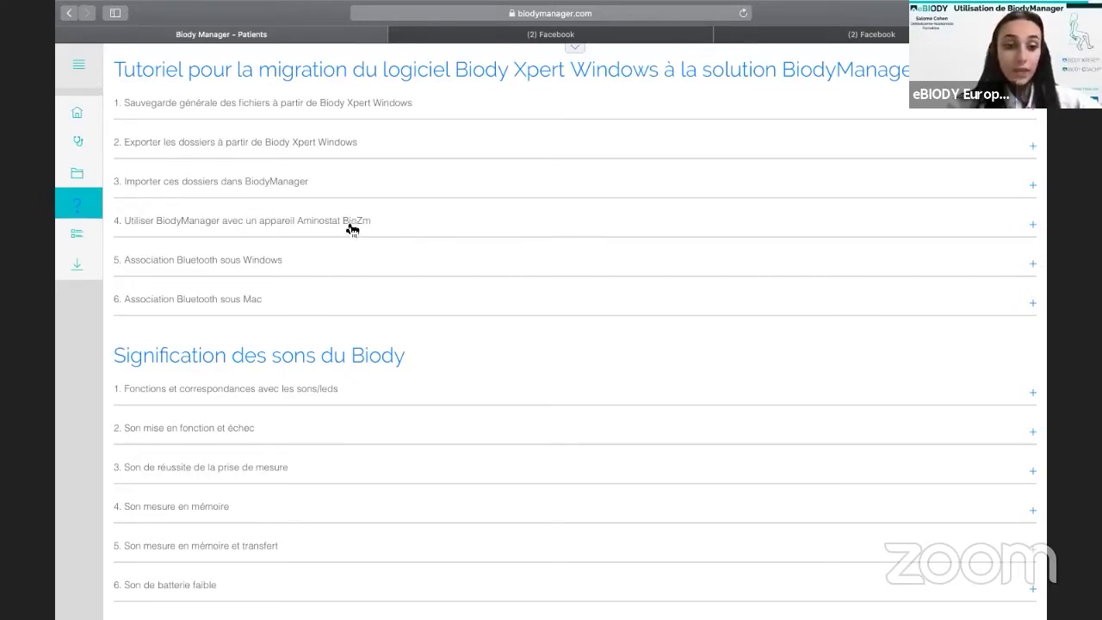
{"action": "scroll", "coordinate": [342, 279], "scroll_direction": "down", "scroll_amount": 2}
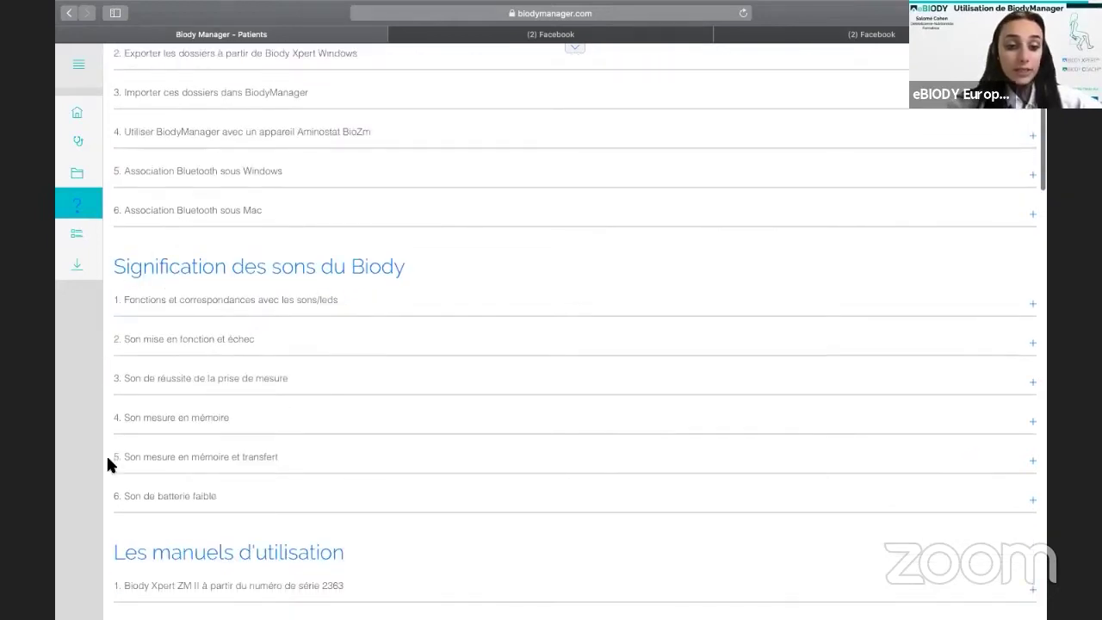
{"action": "scroll", "coordinate": [207, 480], "scroll_direction": "down", "scroll_amount": 7}
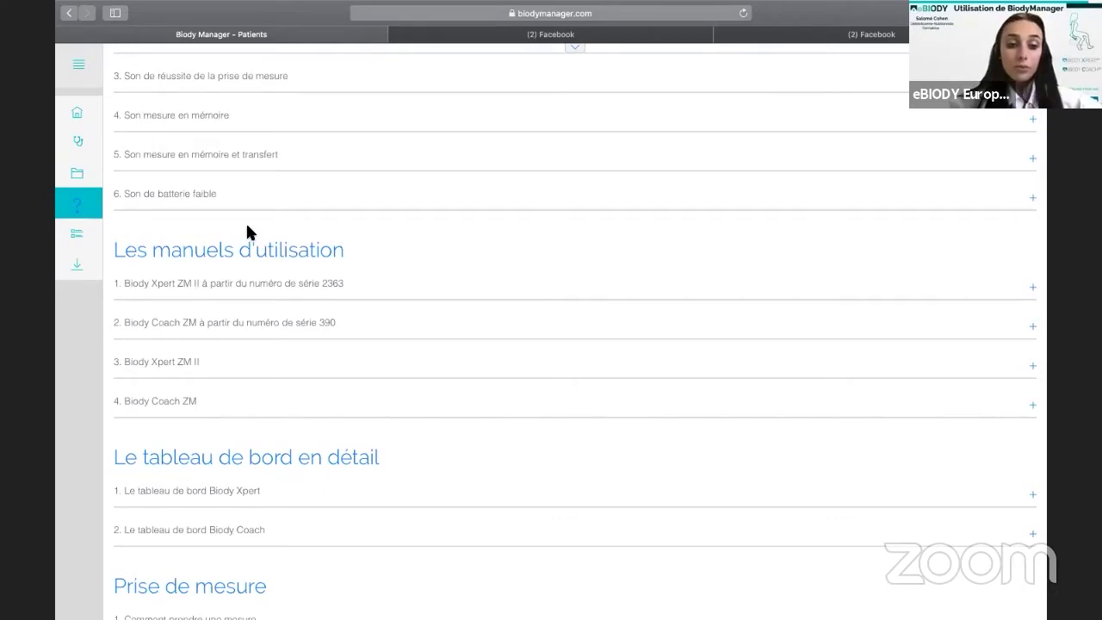
{"action": "scroll", "coordinate": [248, 232], "scroll_direction": "down", "scroll_amount": 4}
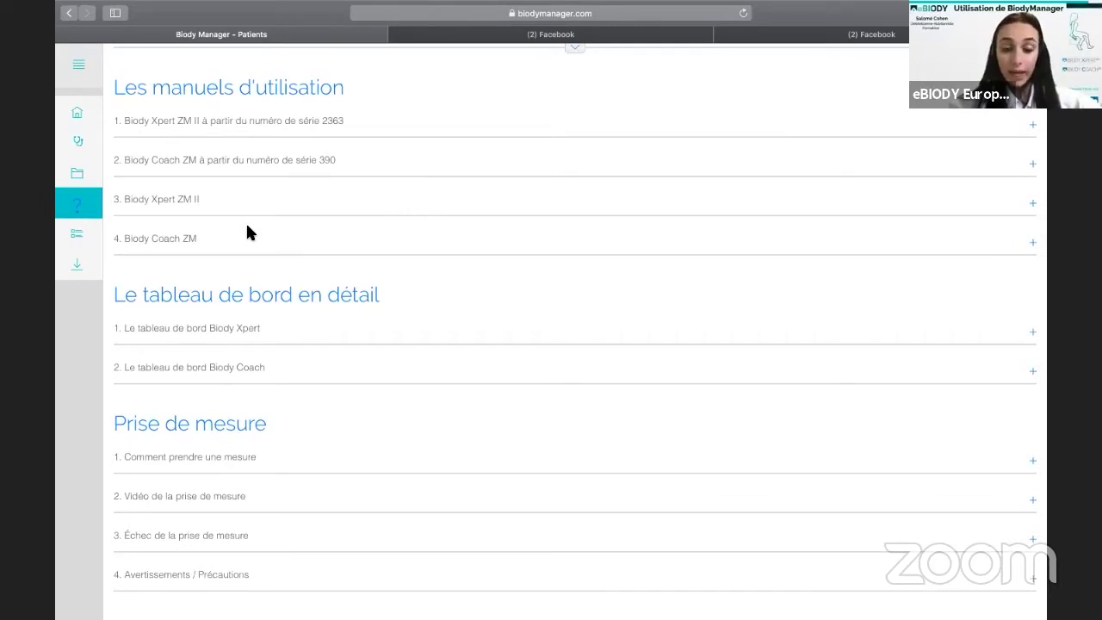
{"action": "scroll", "coordinate": [247, 231], "scroll_direction": "down", "scroll_amount": 4}
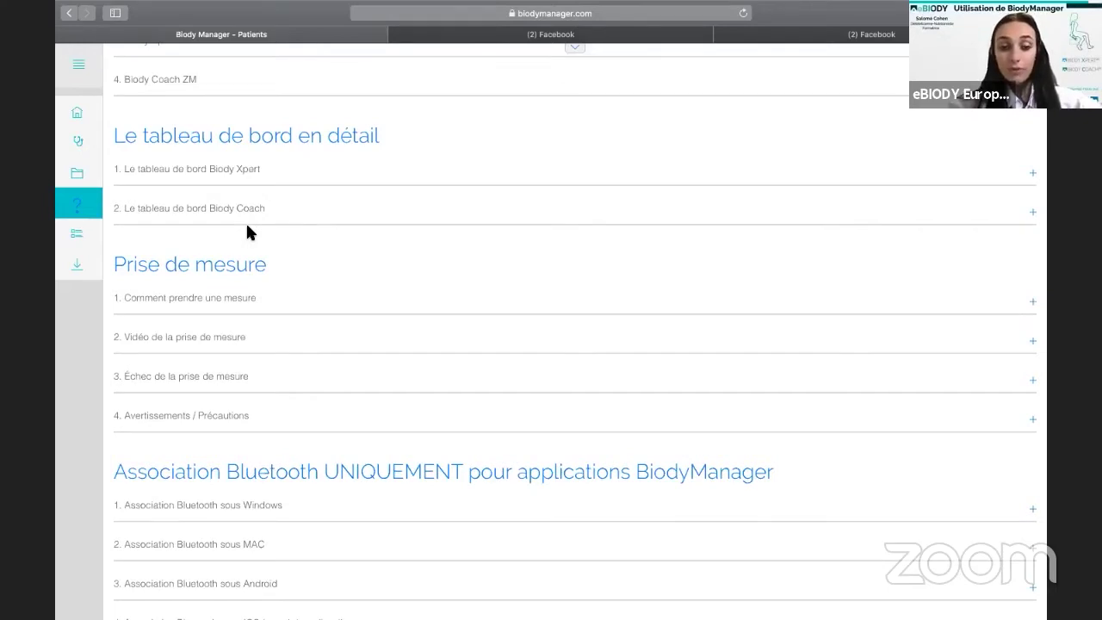
{"action": "scroll", "coordinate": [247, 231], "scroll_direction": "down", "scroll_amount": 5}
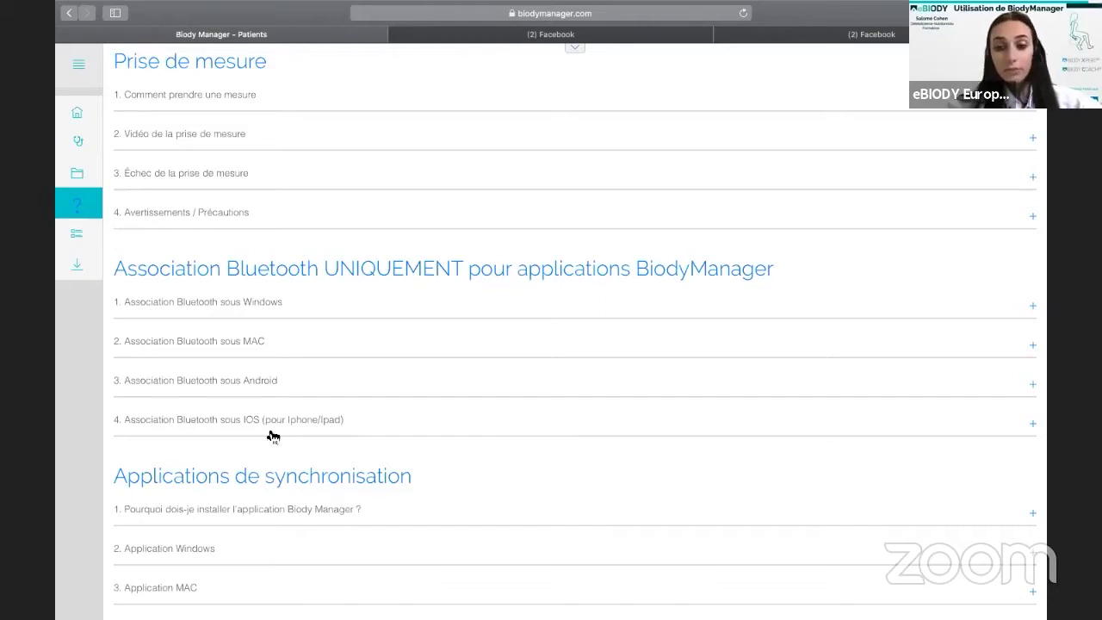
{"action": "scroll", "coordinate": [272, 437], "scroll_direction": "down", "scroll_amount": 5}
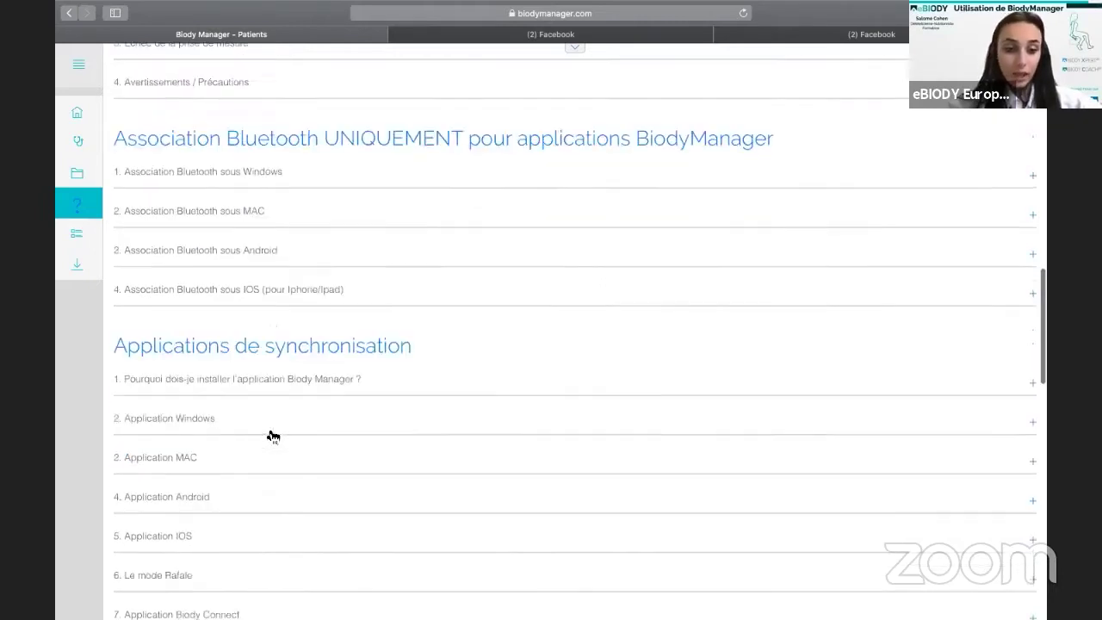
{"action": "scroll", "coordinate": [272, 437], "scroll_direction": "down", "scroll_amount": 4}
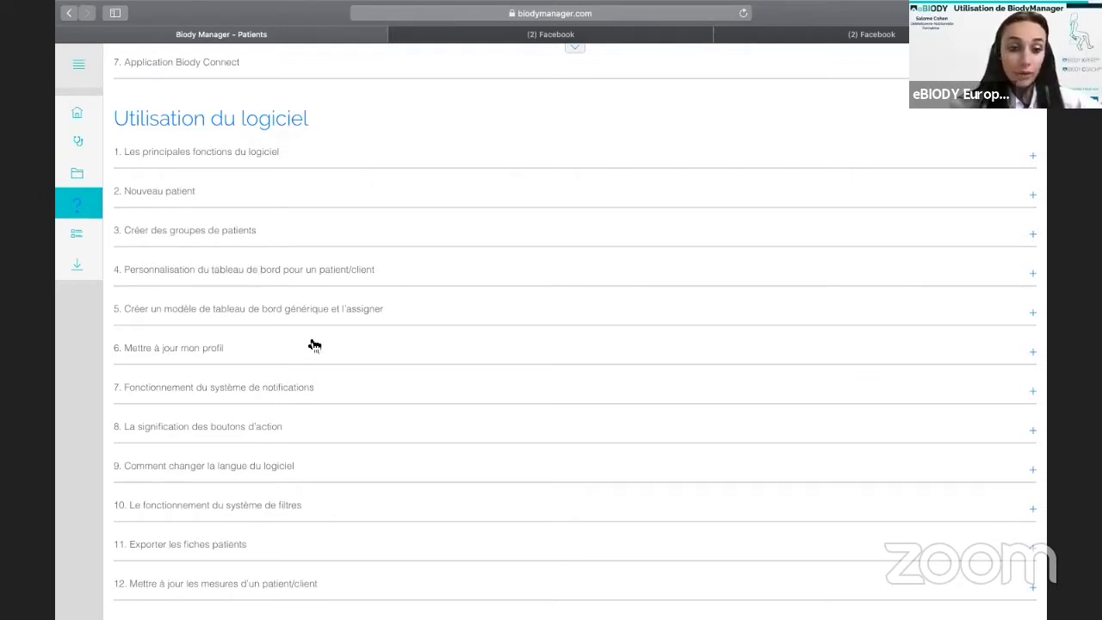
{"action": "scroll", "coordinate": [272, 374], "scroll_direction": "down", "scroll_amount": 3}
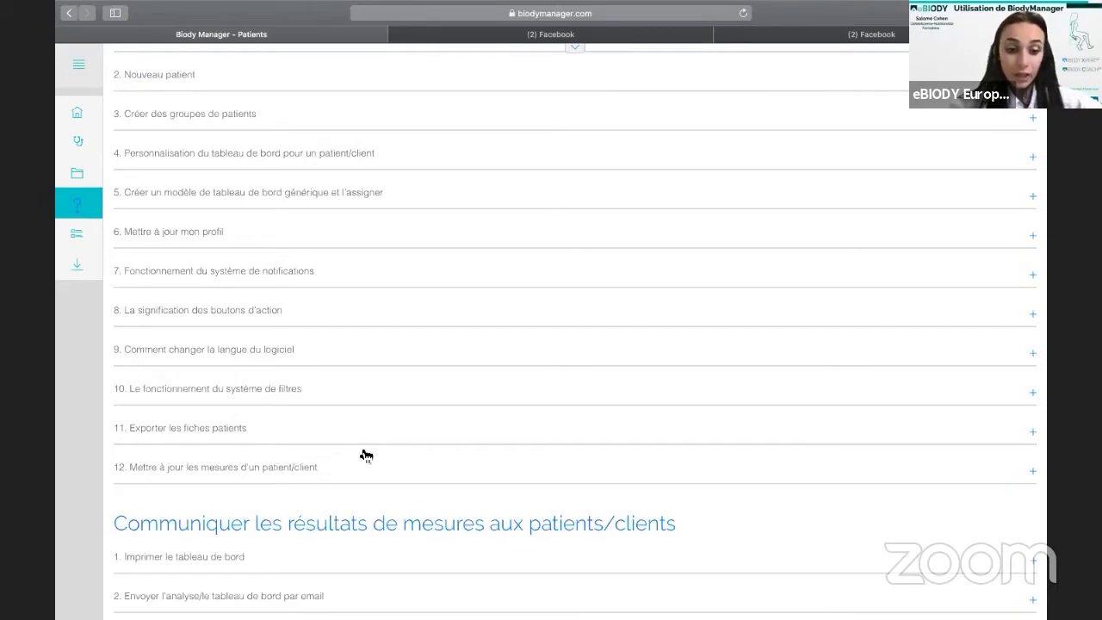
{"action": "scroll", "coordinate": [366, 456], "scroll_direction": "down", "scroll_amount": 5}
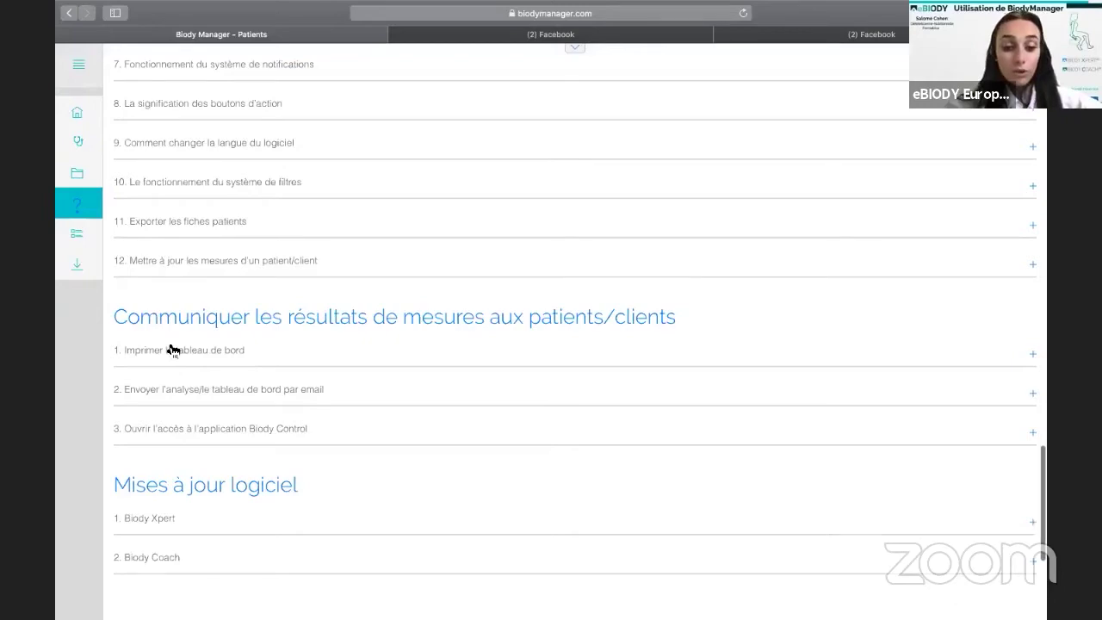
{"action": "scroll", "coordinate": [171, 350], "scroll_direction": "down", "scroll_amount": 5}
{"action": "scroll", "coordinate": [171, 348], "scroll_direction": "down", "scroll_amount": 2}
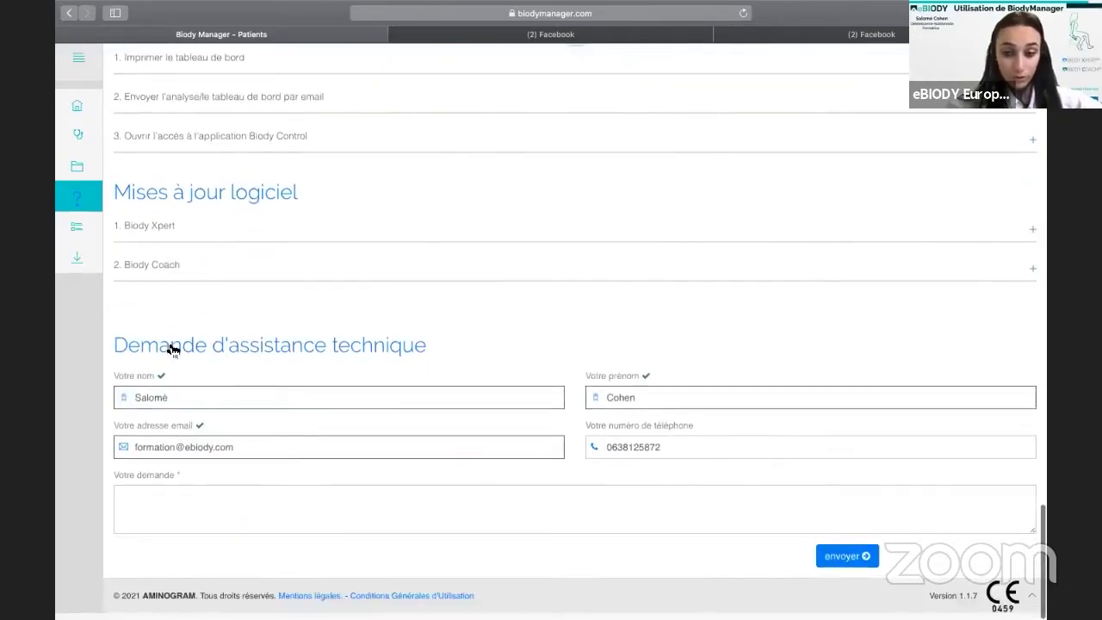
{"action": "scroll", "coordinate": [168, 344], "scroll_direction": "up", "scroll_amount": 11}
{"action": "scroll", "coordinate": [86, 123], "scroll_direction": "up", "scroll_amount": 2}
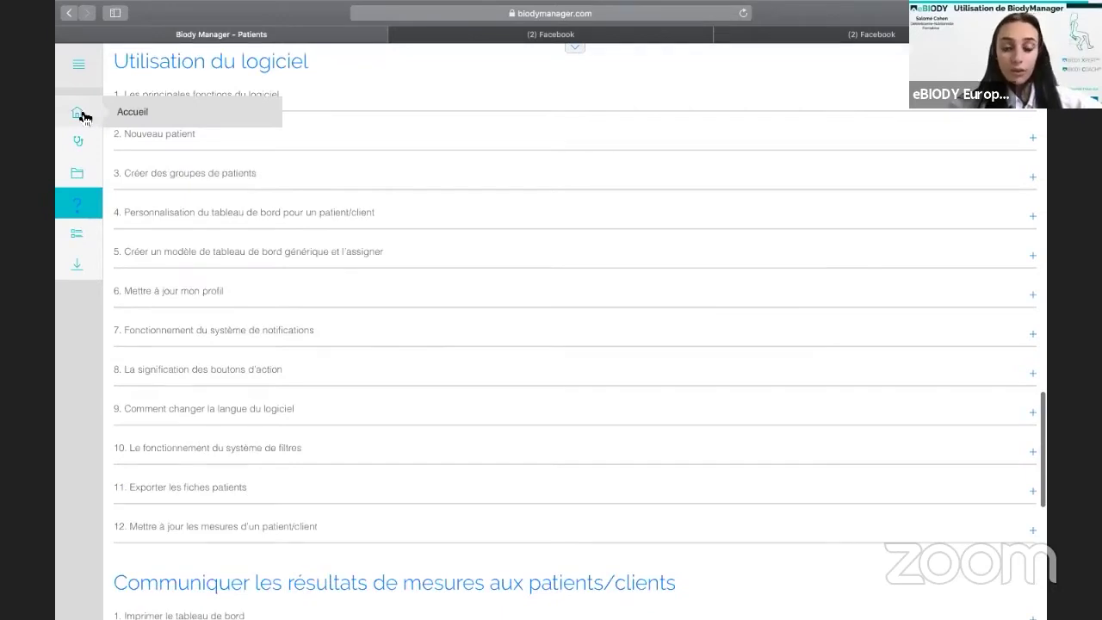
Open the full Patients list and toggle its Filtres off and back on.
{"action": "left_click", "coordinate": [78, 113]}
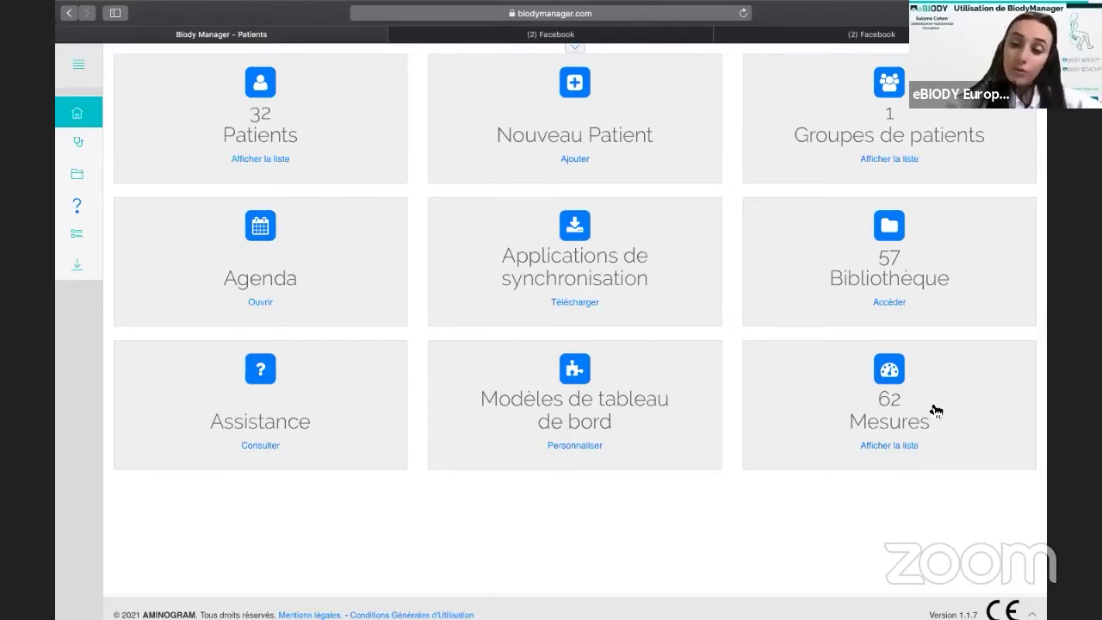
{"action": "left_click", "coordinate": [274, 141]}
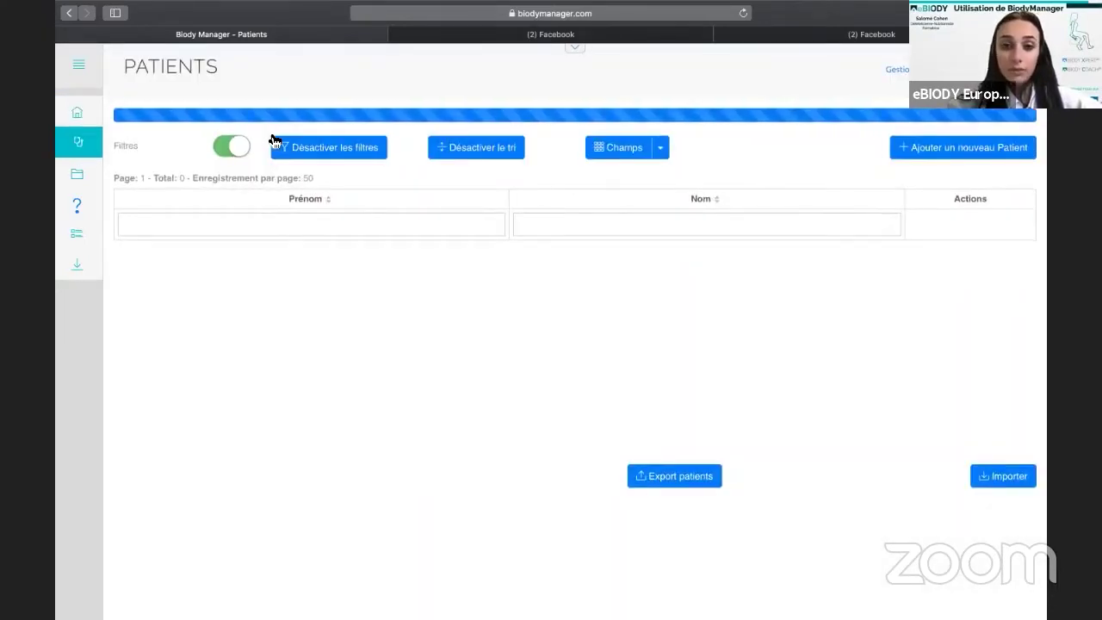
{"action": "left_click", "coordinate": [240, 149]}
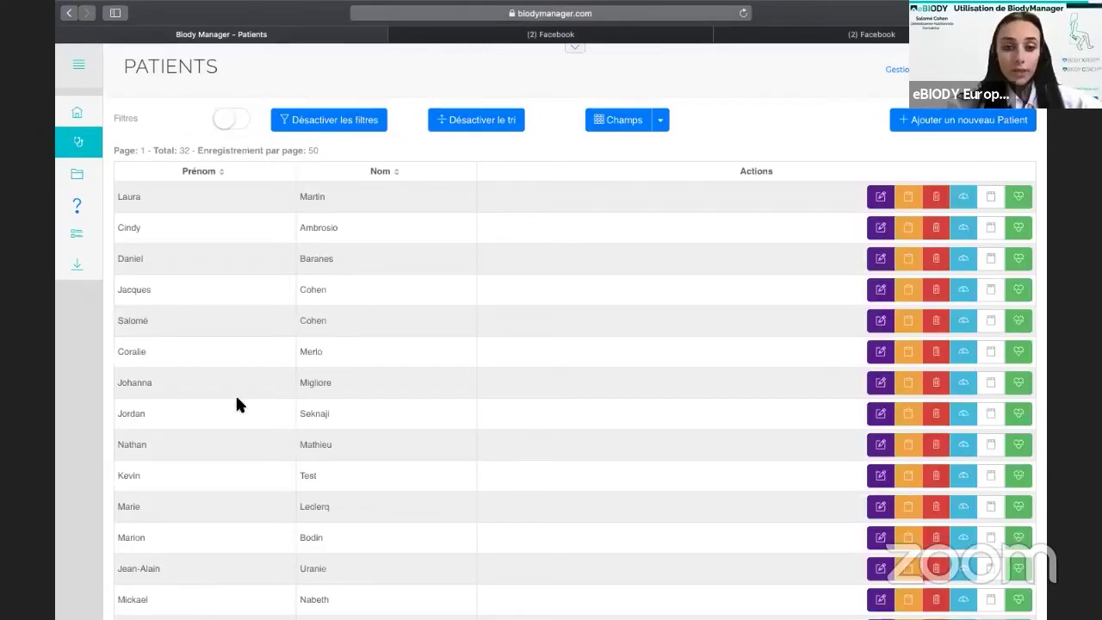
{"action": "scroll", "coordinate": [239, 392], "scroll_direction": "down", "scroll_amount": 5}
{"action": "scroll", "coordinate": [239, 394], "scroll_direction": "up", "scroll_amount": 5}
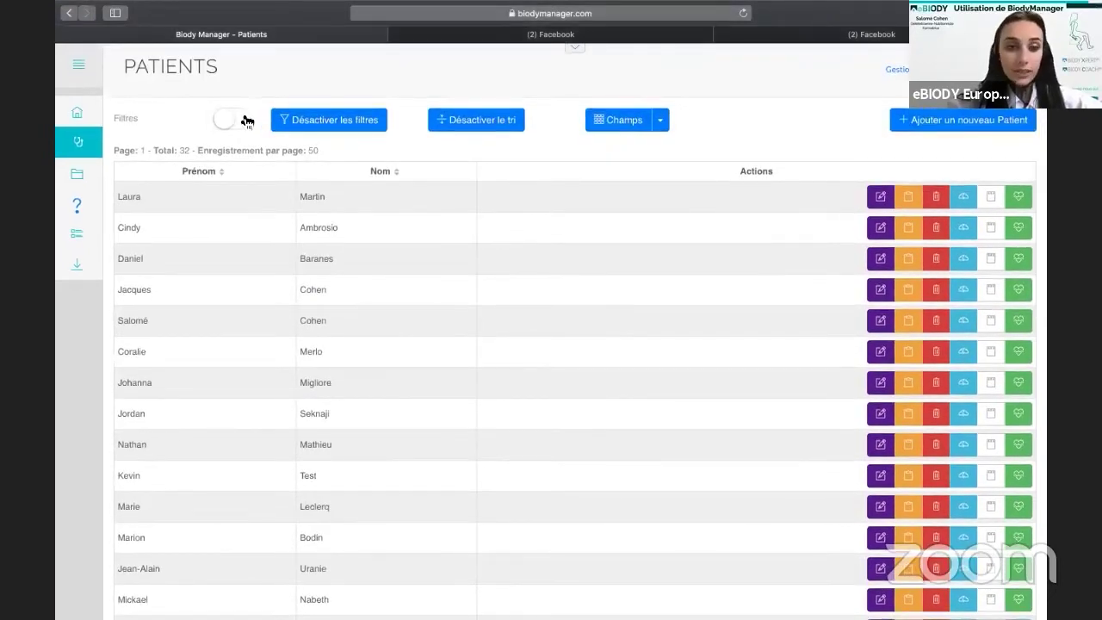
{"action": "left_click", "coordinate": [245, 120]}
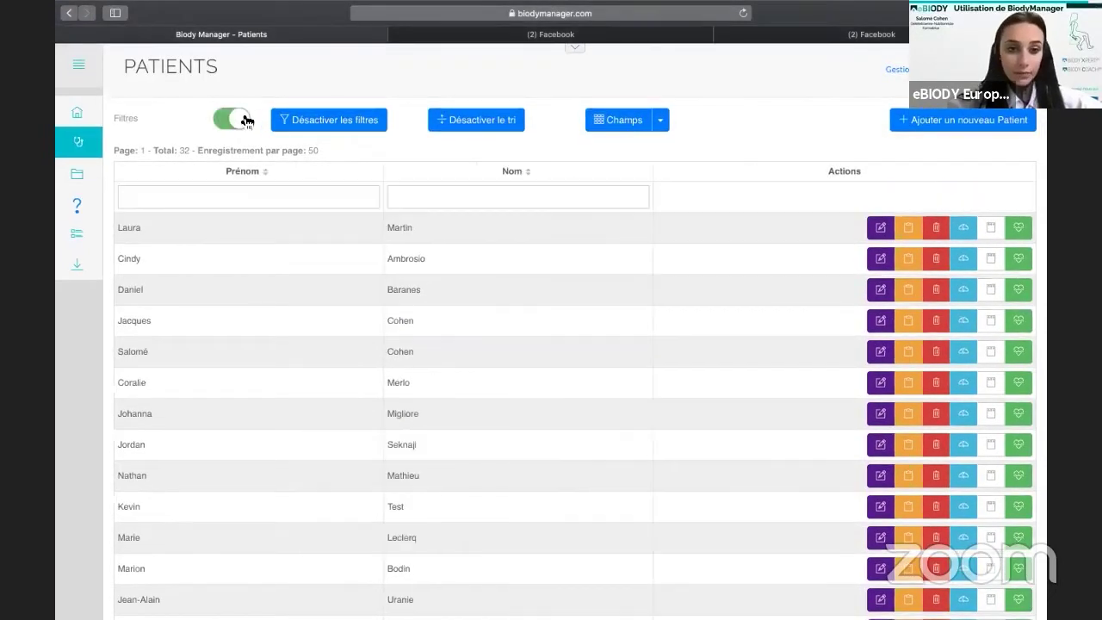
Filter patients by first name 'lau', clear it, and open the Champs column list.
{"action": "left_click", "coordinate": [250, 198]}
{"action": "type", "text": "lau"}
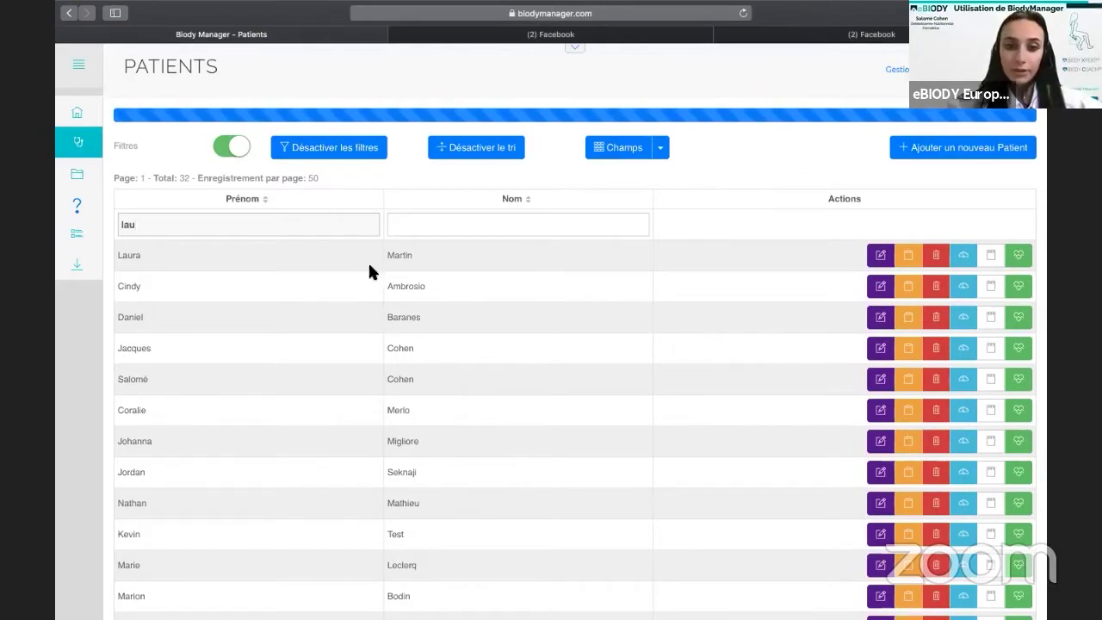
{"action": "key", "text": "BackSpace"}
{"action": "key", "text": "BackSpace"}
{"action": "key", "text": "BackSpace"}
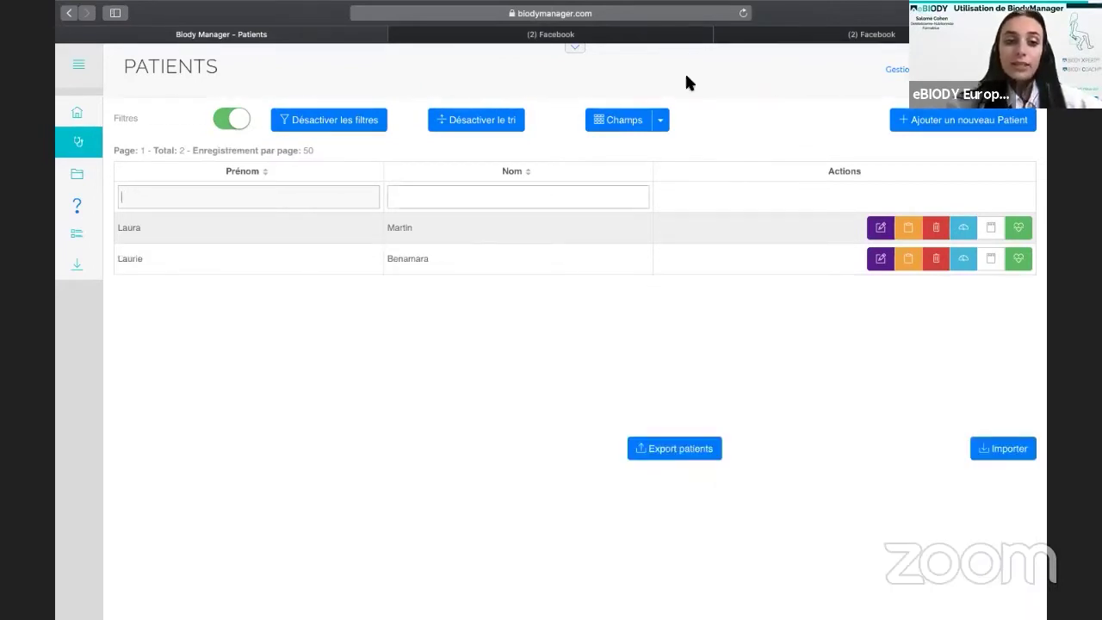
{"action": "left_click", "coordinate": [663, 148]}
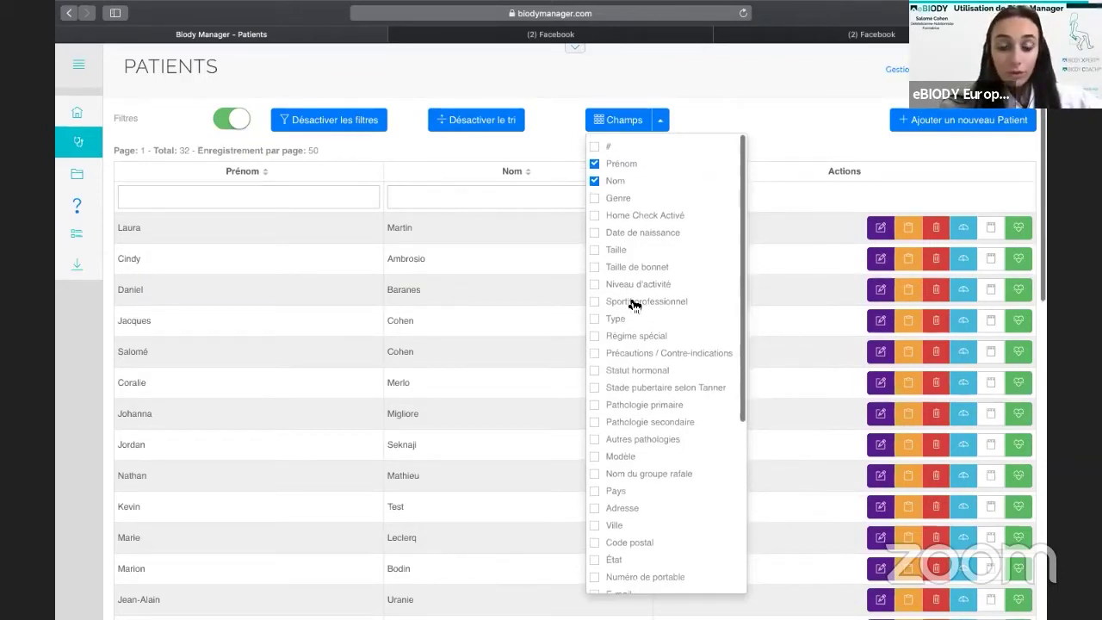
Show and then hide the Groupe de patients column in the patient list.
{"action": "scroll", "coordinate": [635, 306], "scroll_direction": "down", "scroll_amount": 5}
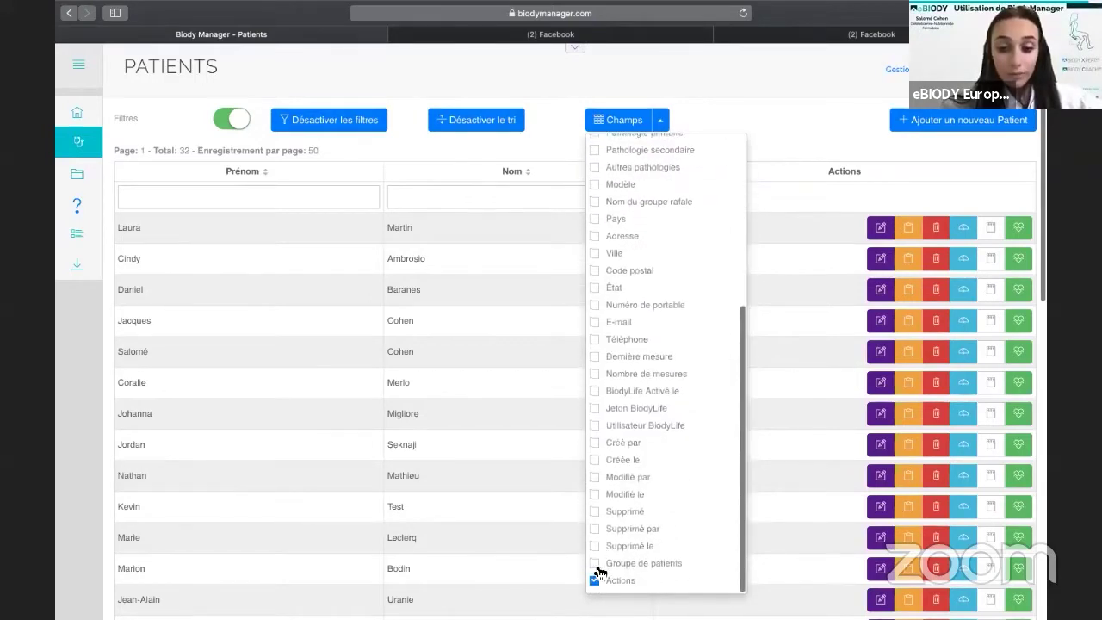
{"action": "left_click", "coordinate": [596, 566]}
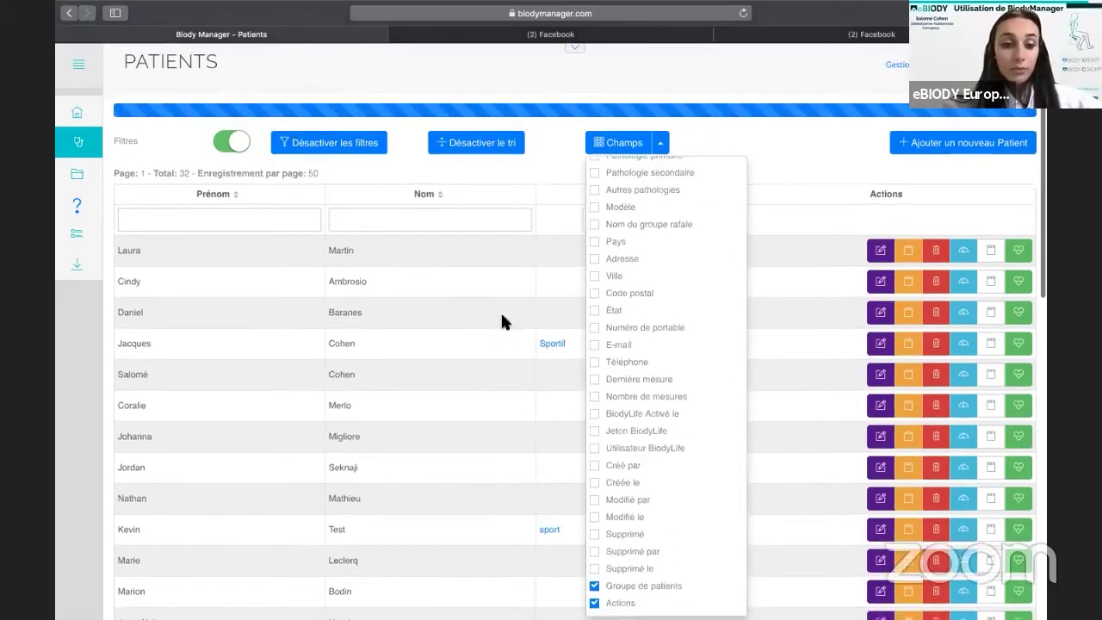
{"action": "scroll", "coordinate": [516, 301], "scroll_direction": "down", "scroll_amount": 3}
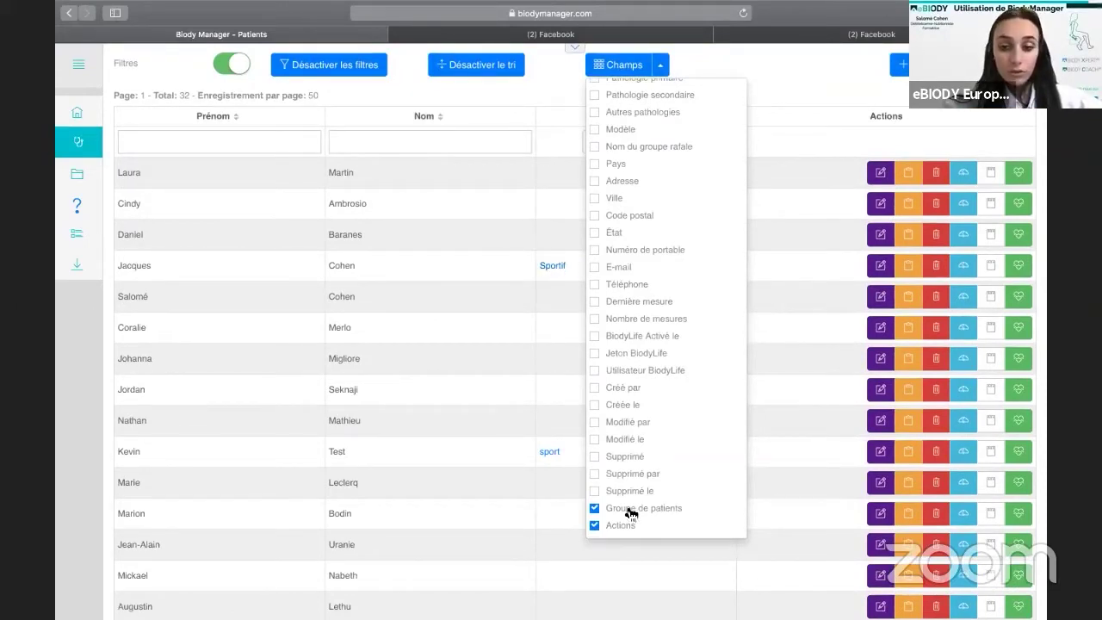
{"action": "left_click", "coordinate": [601, 510]}
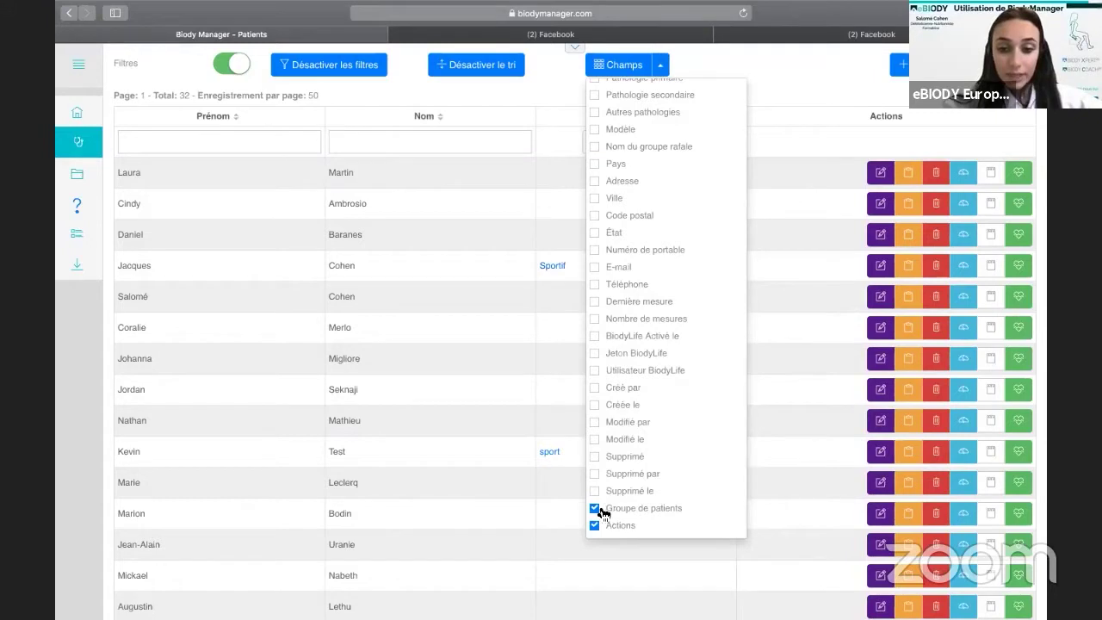
Toggle the Créée le and Dernière mesure columns on and off, then close Champs.
{"action": "left_click", "coordinate": [596, 406]}
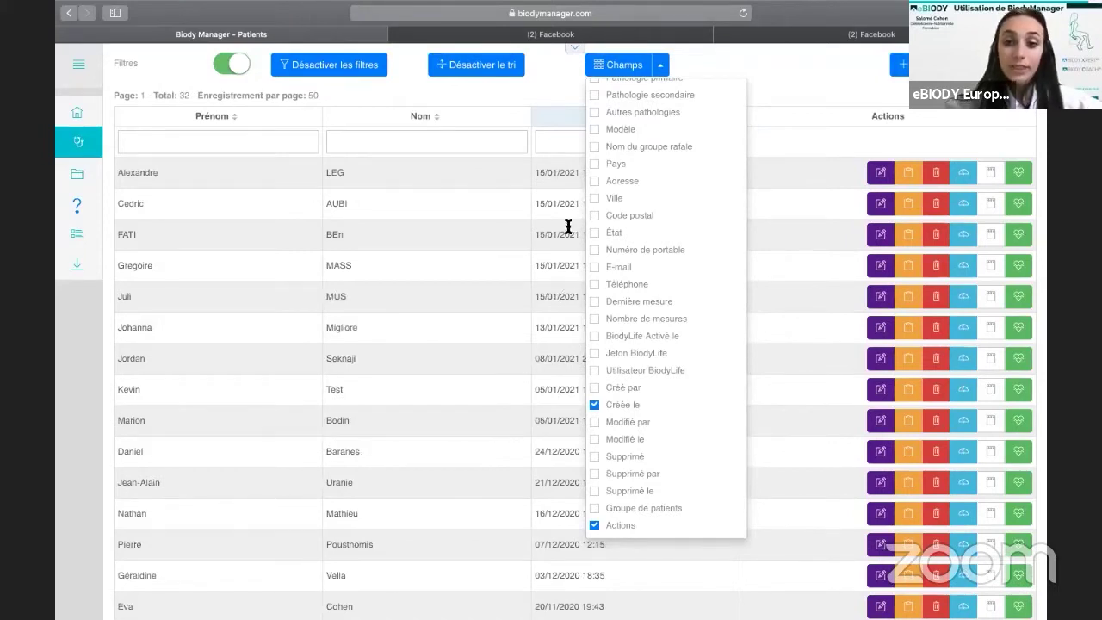
{"action": "left_click", "coordinate": [595, 404]}
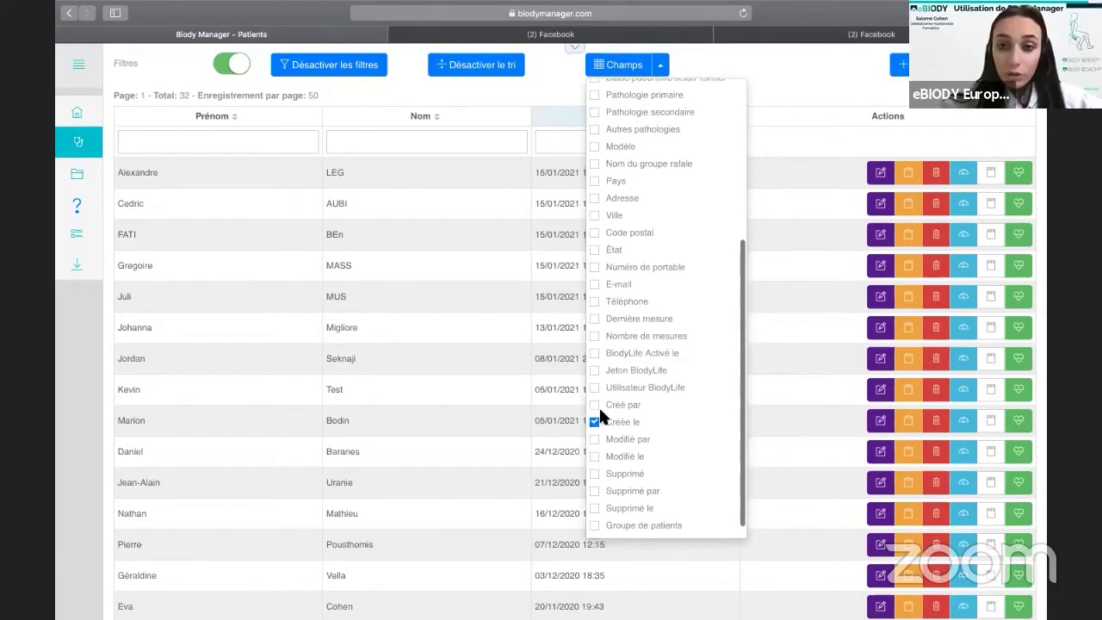
{"action": "scroll", "coordinate": [601, 448], "scroll_direction": "up", "scroll_amount": 2}
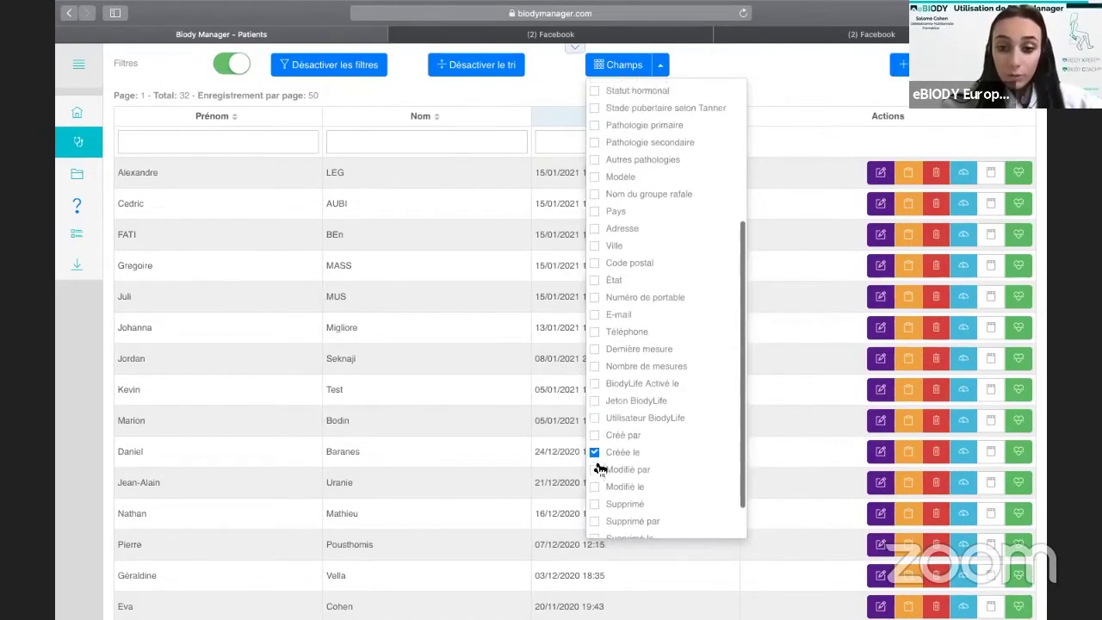
{"action": "left_click", "coordinate": [596, 351]}
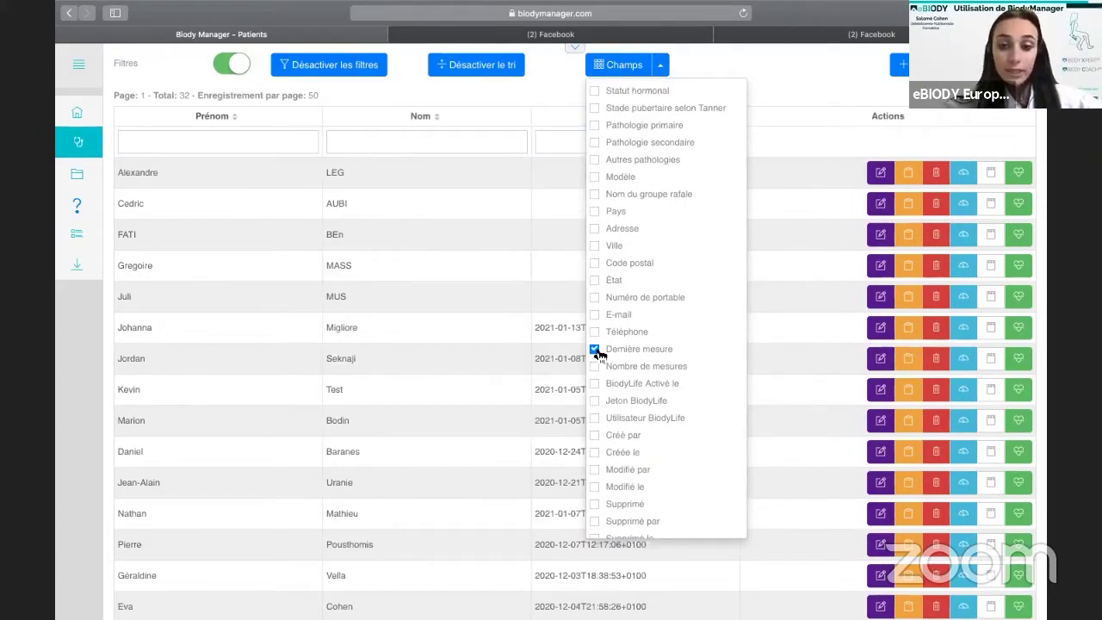
{"action": "left_click", "coordinate": [594, 349]}
{"action": "scroll", "coordinate": [601, 355], "scroll_direction": "up", "scroll_amount": 1}
{"action": "scroll", "coordinate": [600, 355], "scroll_direction": "up", "scroll_amount": 3}
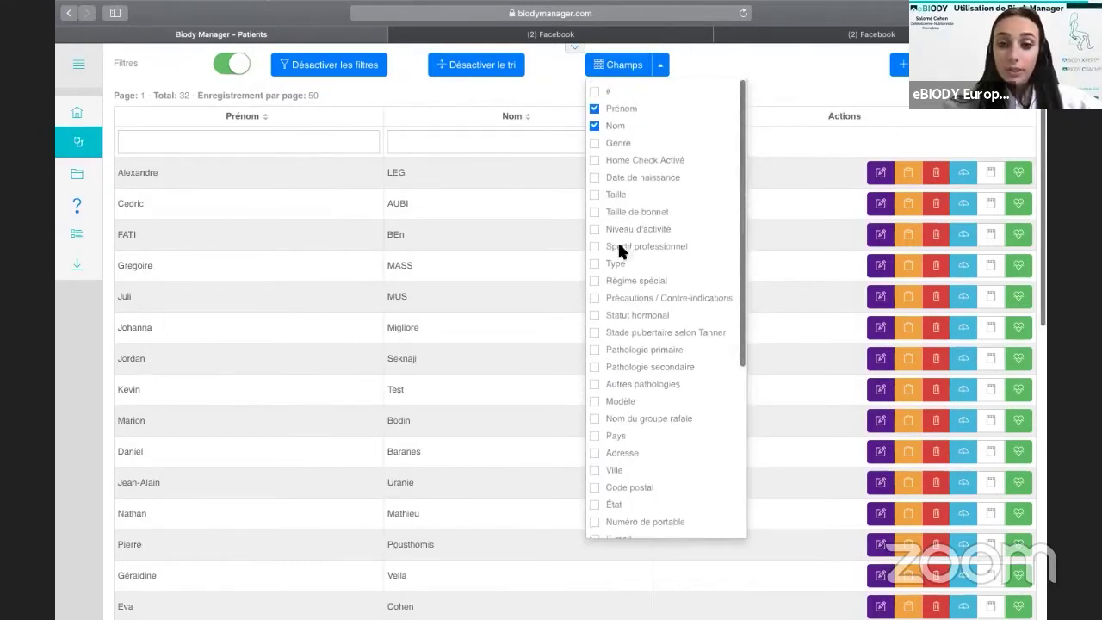
{"action": "scroll", "coordinate": [747, 154], "scroll_direction": "up", "scroll_amount": 1}
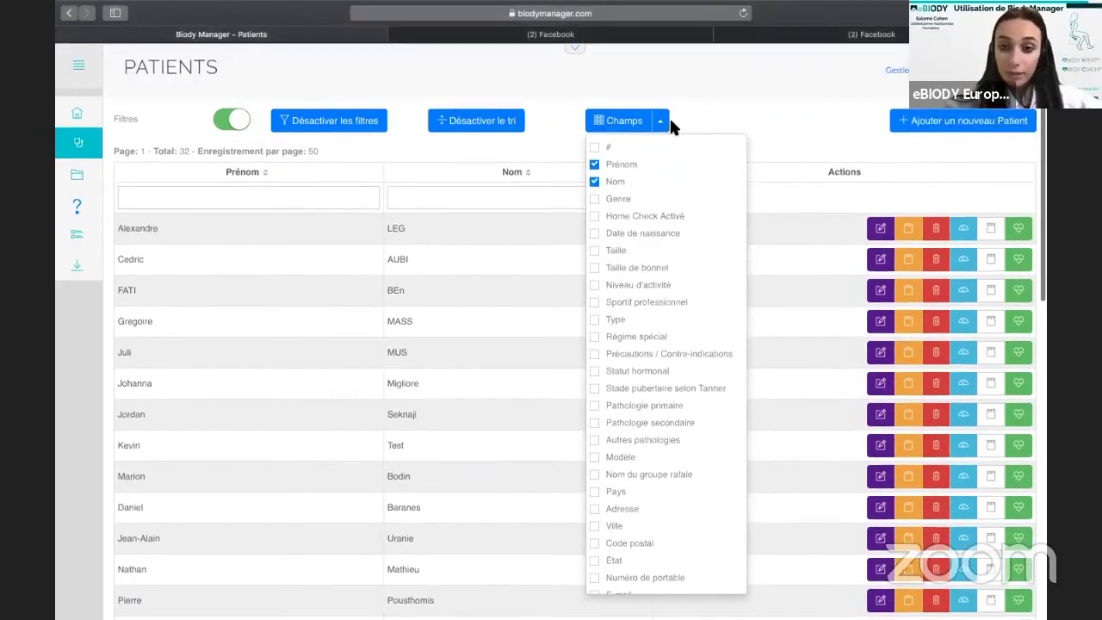
{"action": "left_click", "coordinate": [659, 122]}
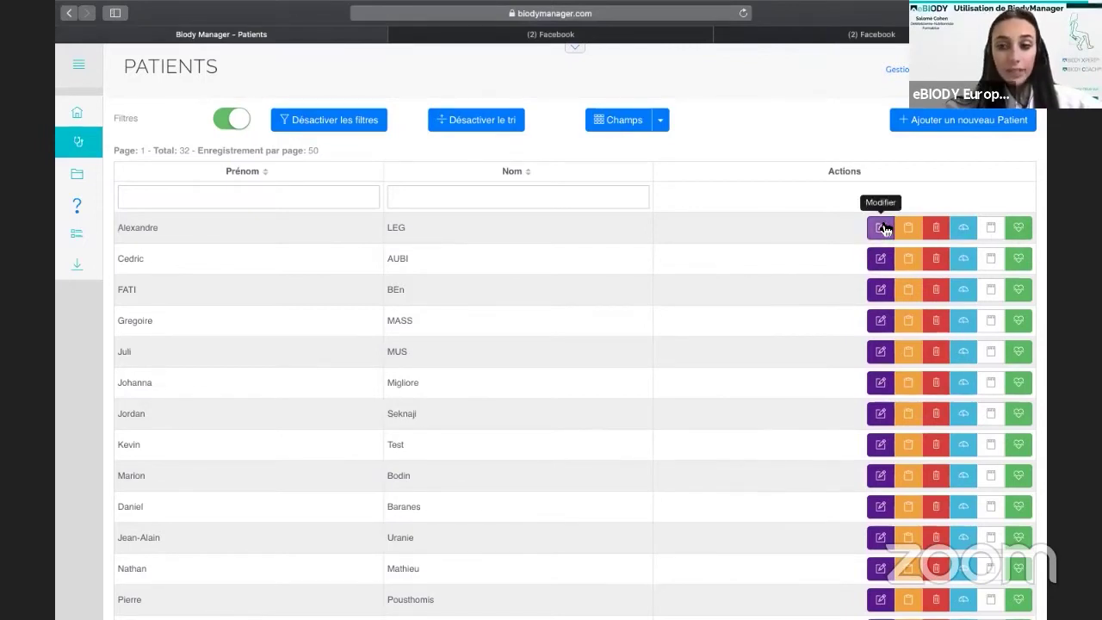
Filter the patient list by first name 'laura' and open her record for editing.
{"action": "scroll", "coordinate": [774, 522], "scroll_direction": "down", "scroll_amount": 2}
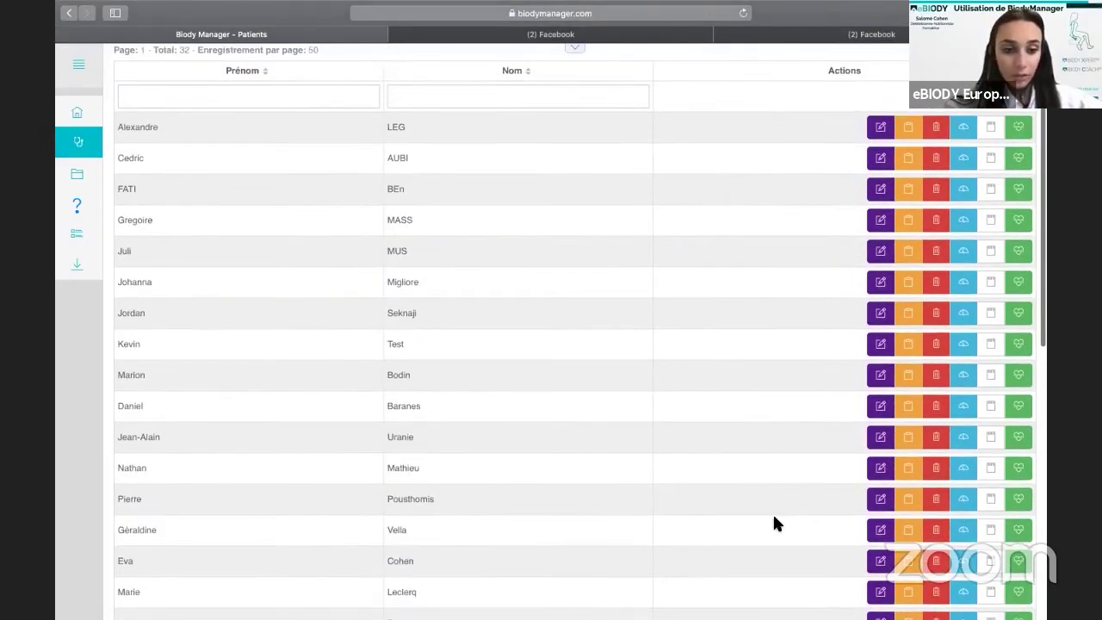
{"action": "scroll", "coordinate": [774, 522], "scroll_direction": "up", "scroll_amount": 2}
{"action": "left_click", "coordinate": [238, 197]}
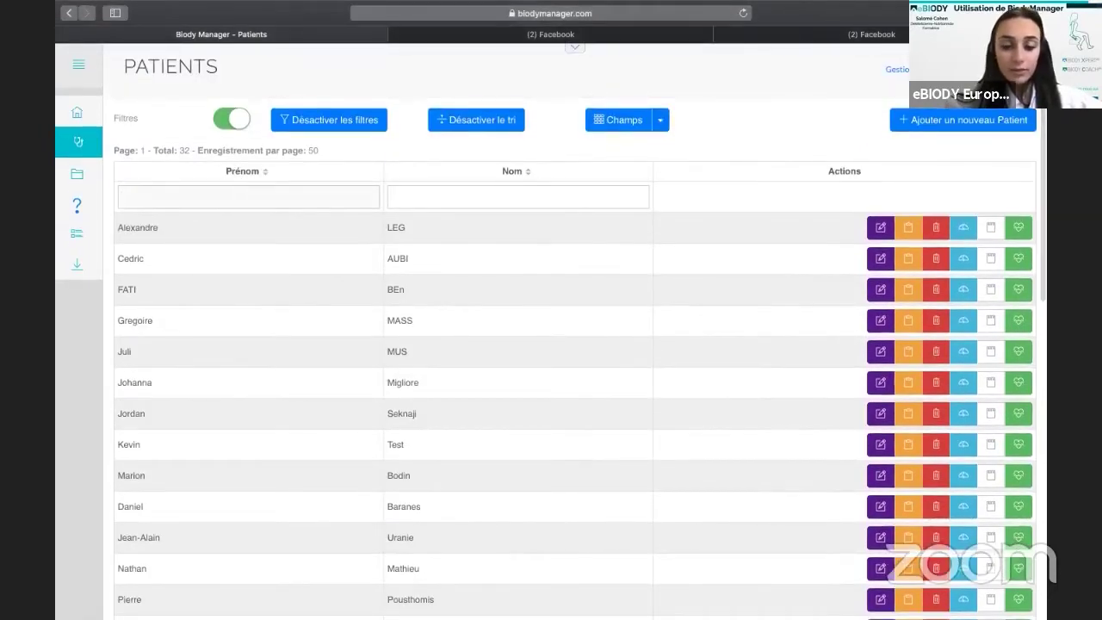
{"action": "type", "text": "laura"}
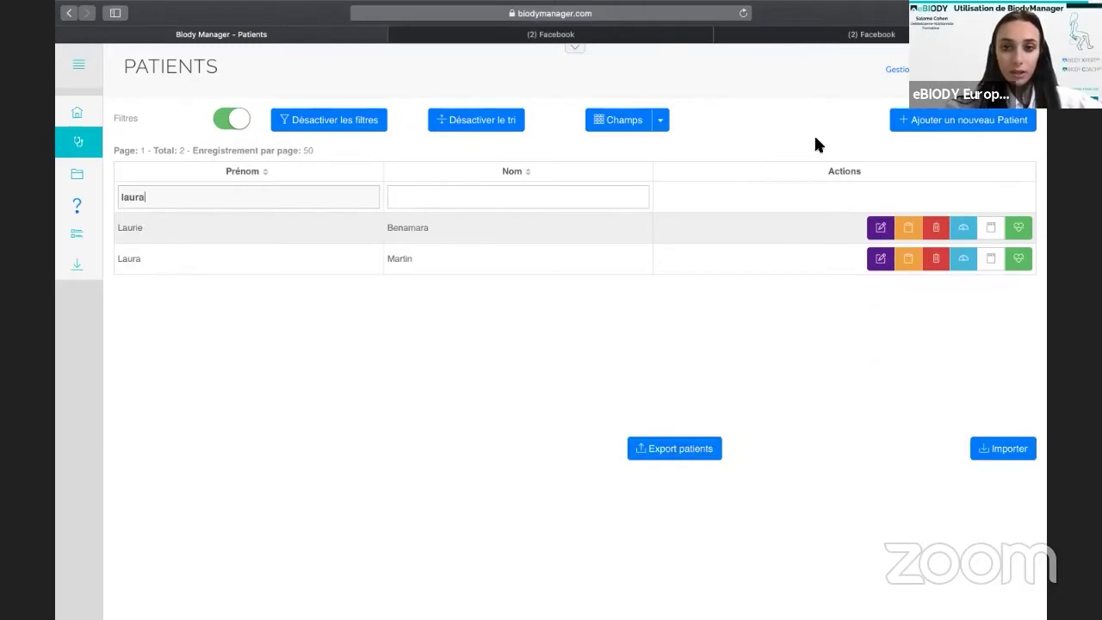
{"action": "left_click", "coordinate": [880, 227]}
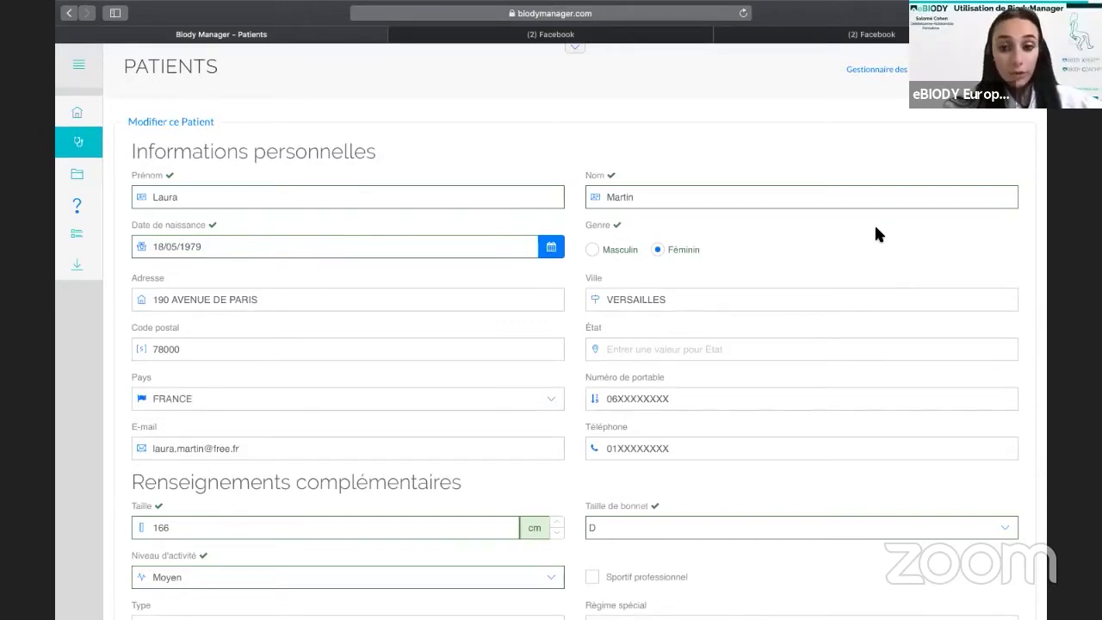
Save the edited patient record and go back to the Patients list.
{"action": "scroll", "coordinate": [731, 376], "scroll_direction": "down", "scroll_amount": 5}
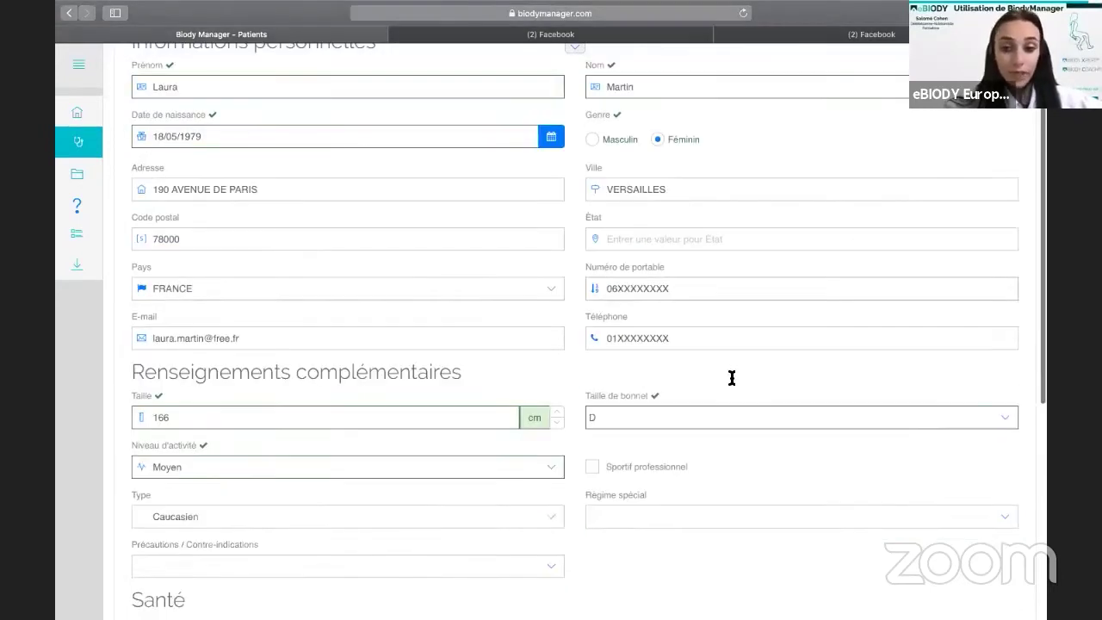
{"action": "scroll", "coordinate": [714, 410], "scroll_direction": "up", "scroll_amount": 1}
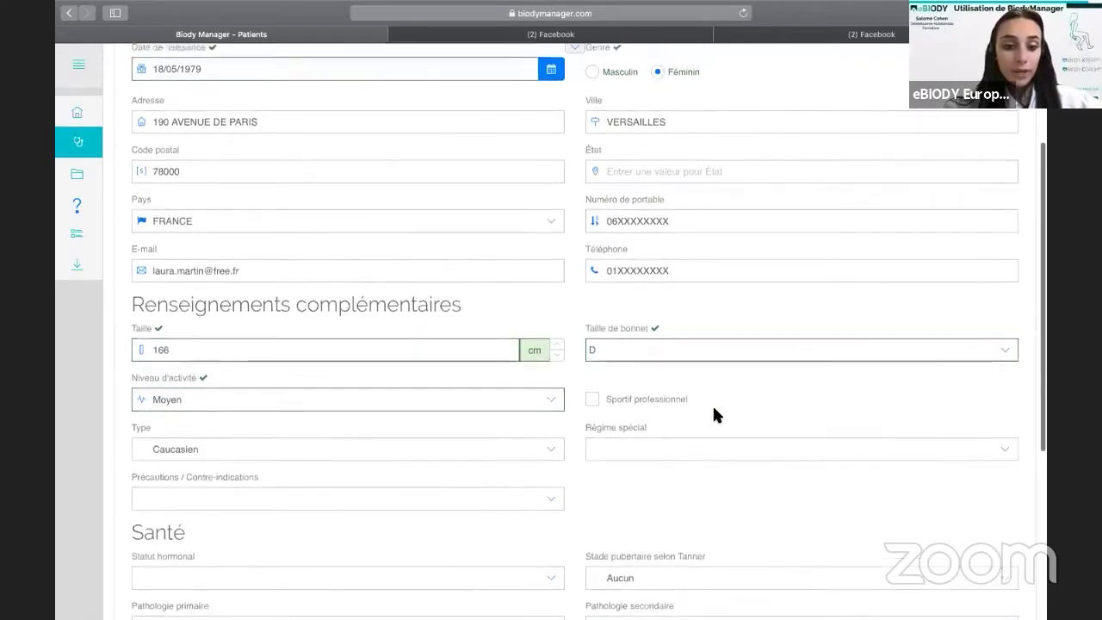
{"action": "scroll", "coordinate": [712, 414], "scroll_direction": "down", "scroll_amount": 5}
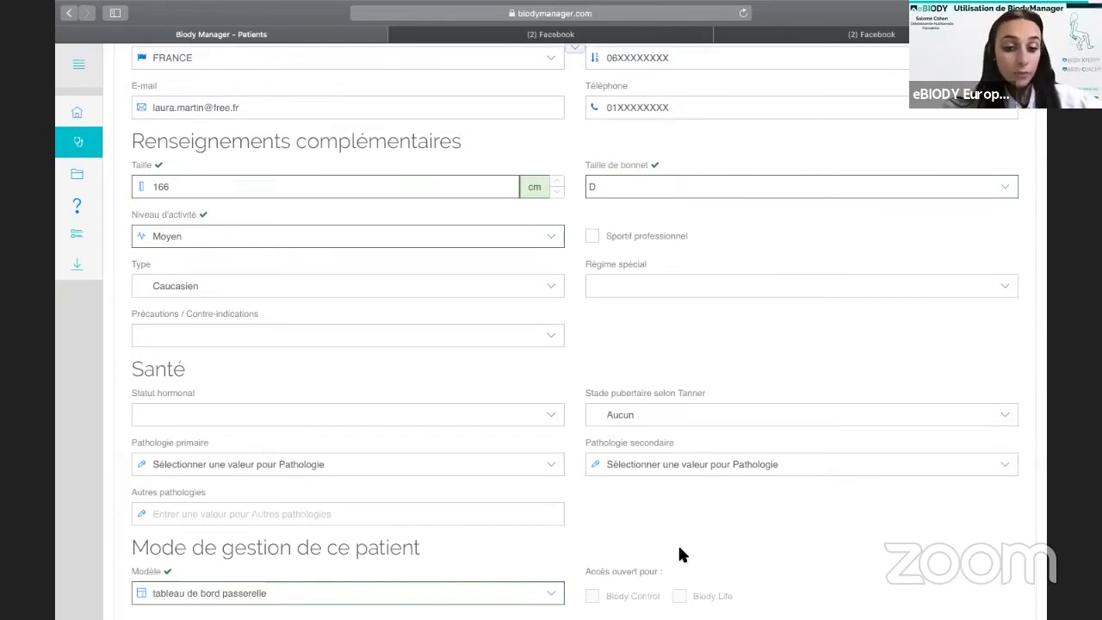
{"action": "scroll", "coordinate": [680, 549], "scroll_direction": "down", "scroll_amount": 4}
{"action": "scroll", "coordinate": [679, 549], "scroll_direction": "down", "scroll_amount": 1}
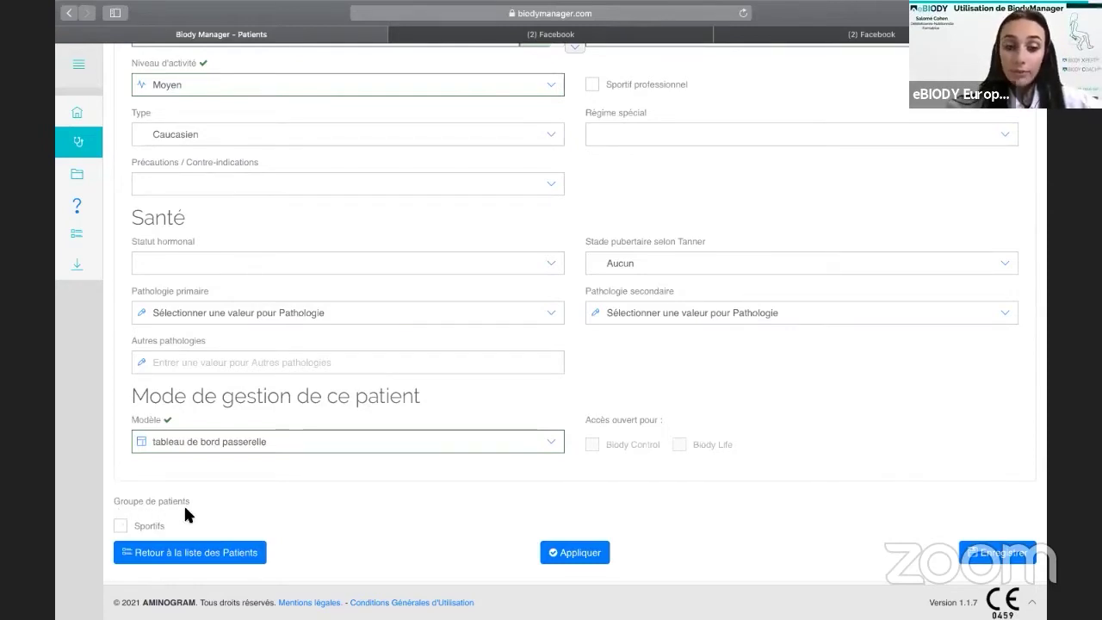
{"action": "key", "text": "Return"}
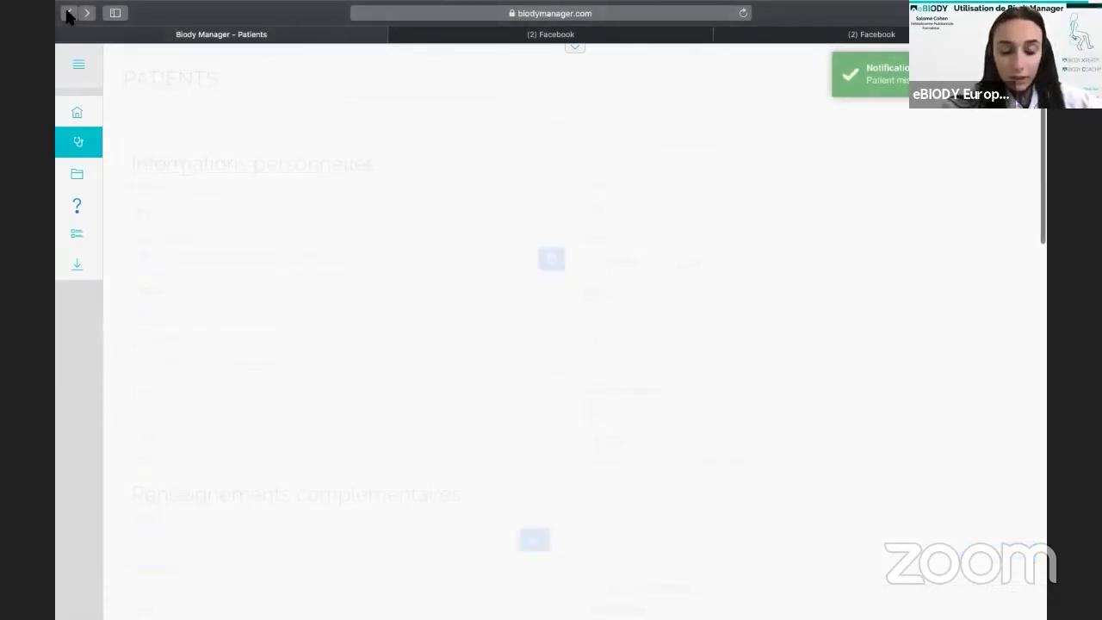
{"action": "left_click", "coordinate": [68, 14]}
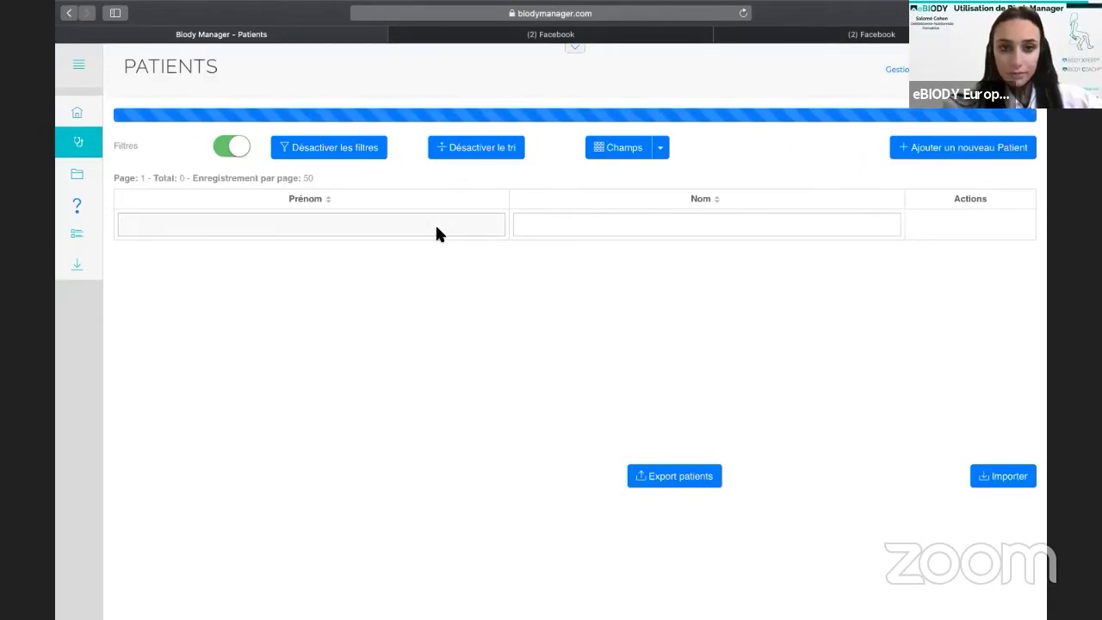
{"action": "type", "text": "laura"}
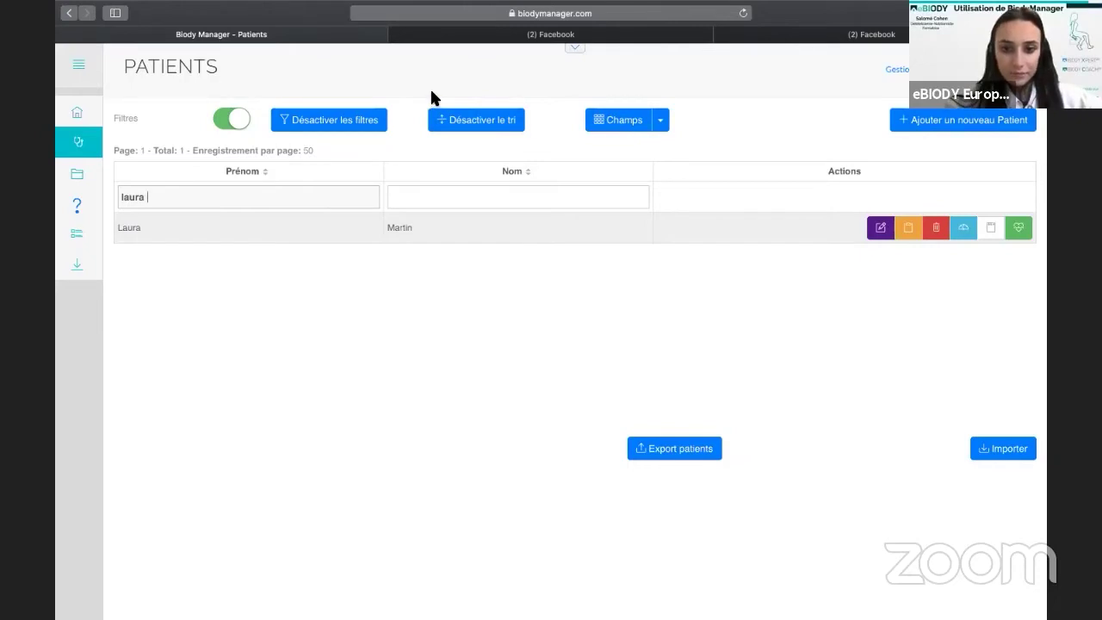
{"action": "left_click", "coordinate": [910, 233]}
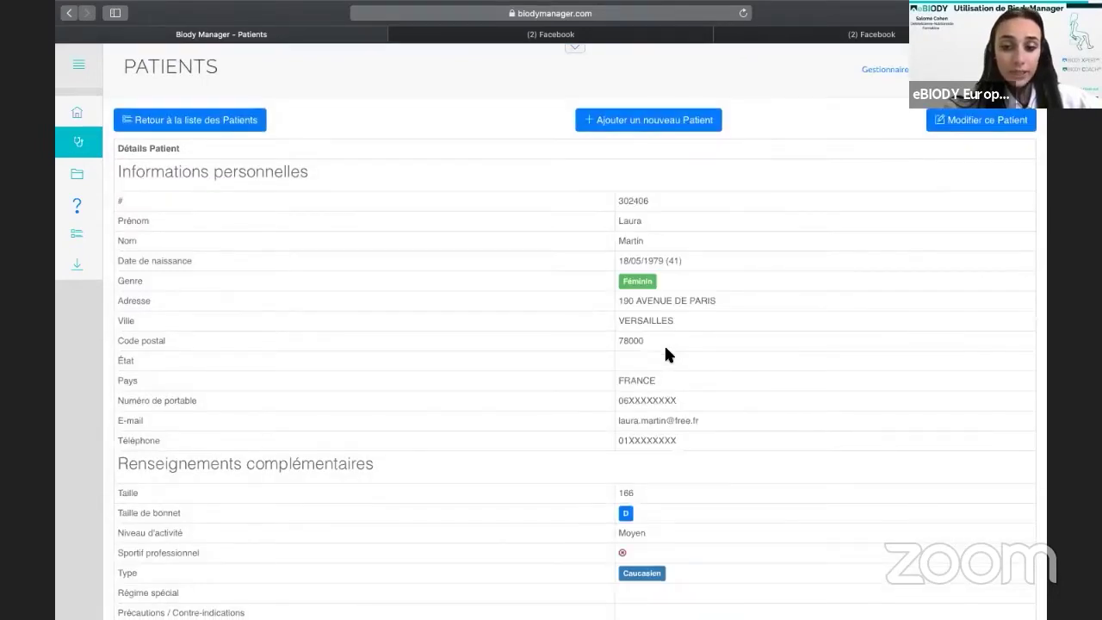
{"action": "scroll", "coordinate": [664, 344], "scroll_direction": "down", "scroll_amount": 2}
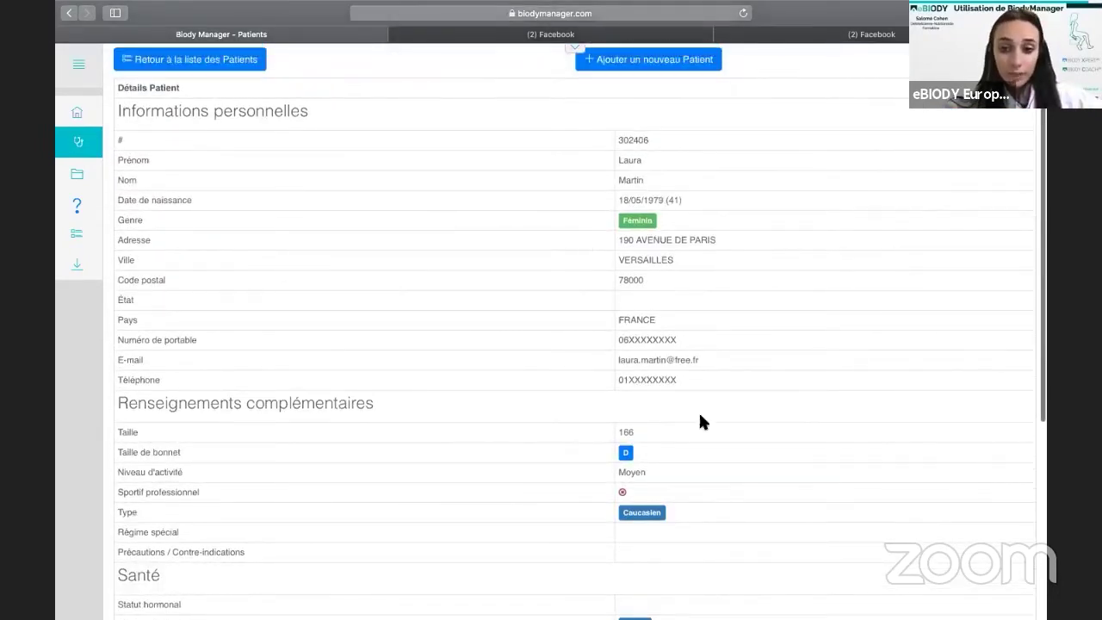
{"action": "scroll", "coordinate": [709, 396], "scroll_direction": "down", "scroll_amount": 4}
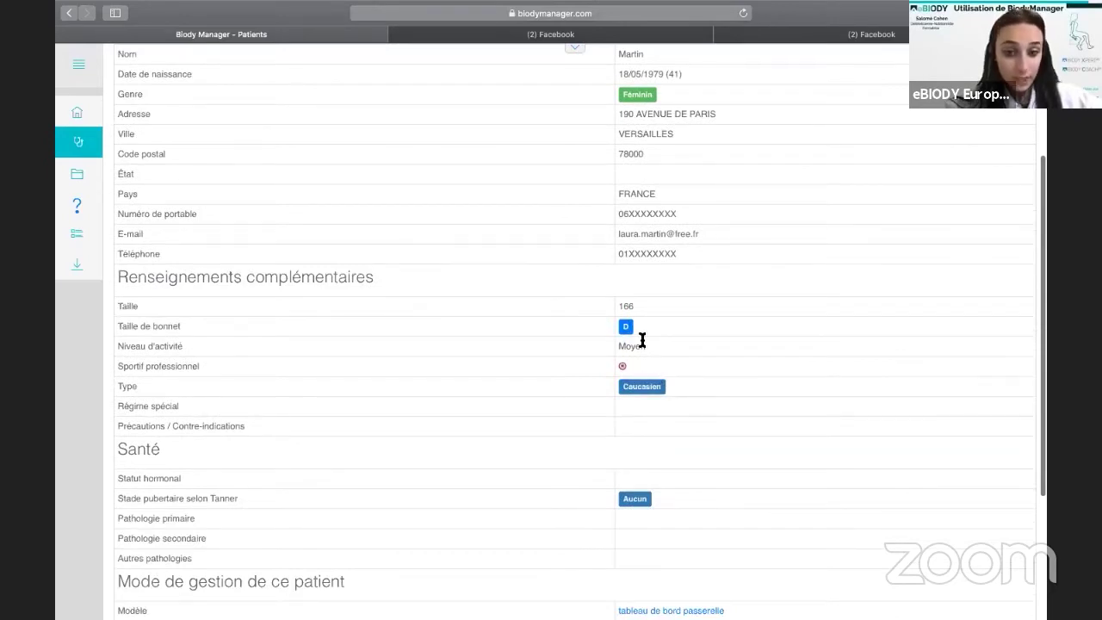
{"action": "scroll", "coordinate": [642, 341], "scroll_direction": "down", "scroll_amount": 5}
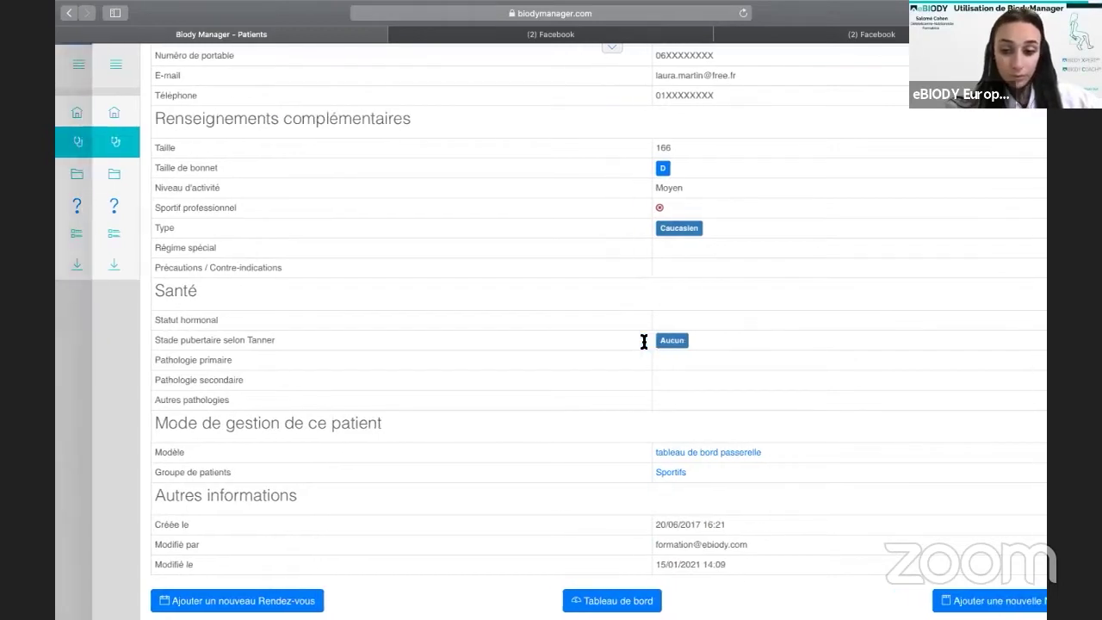
{"action": "scroll", "coordinate": [645, 341], "scroll_direction": "left", "scroll_amount": 5}
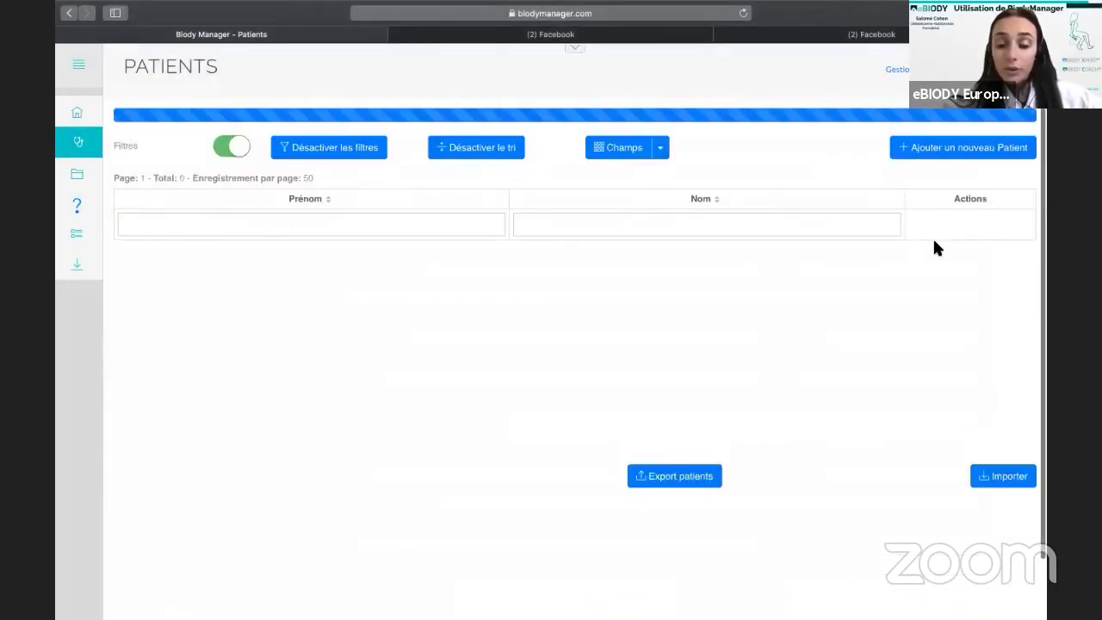
Open the patient's seven measurements and edit the most recent one.
{"action": "left_click", "coordinate": [409, 226]}
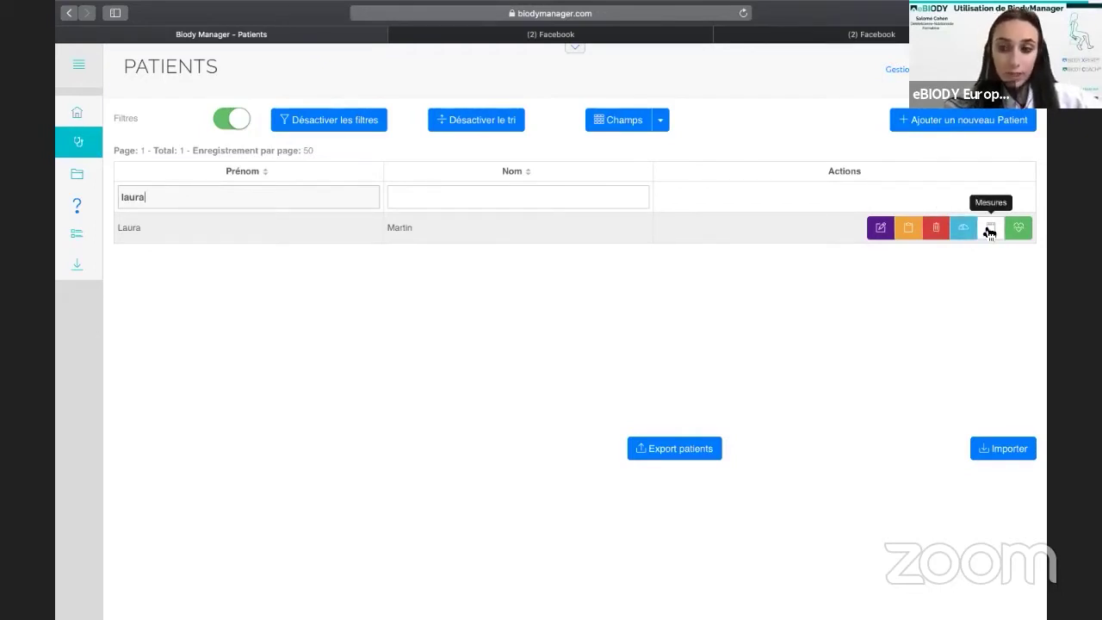
{"action": "left_click", "coordinate": [990, 230]}
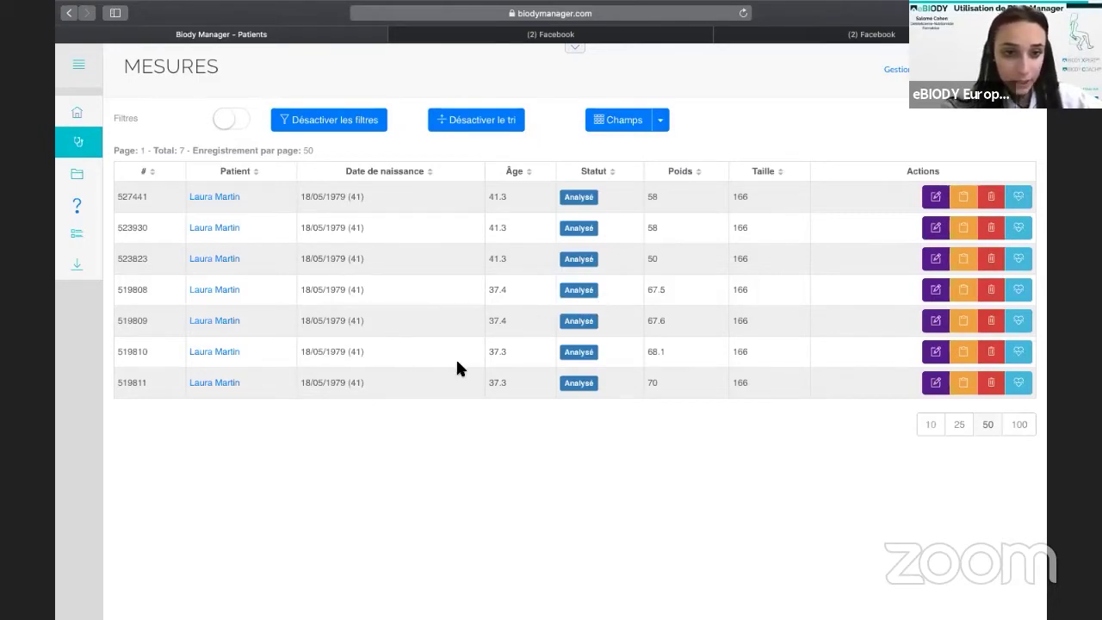
{"action": "scroll", "coordinate": [457, 364], "scroll_direction": "down", "scroll_amount": 3}
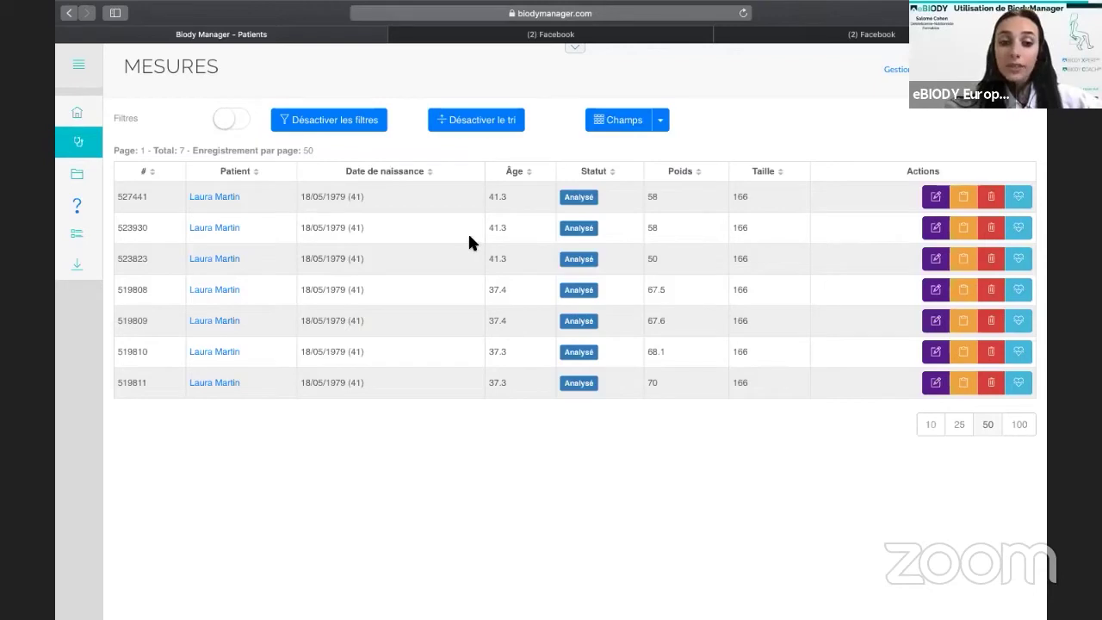
{"action": "left_click", "coordinate": [935, 196]}
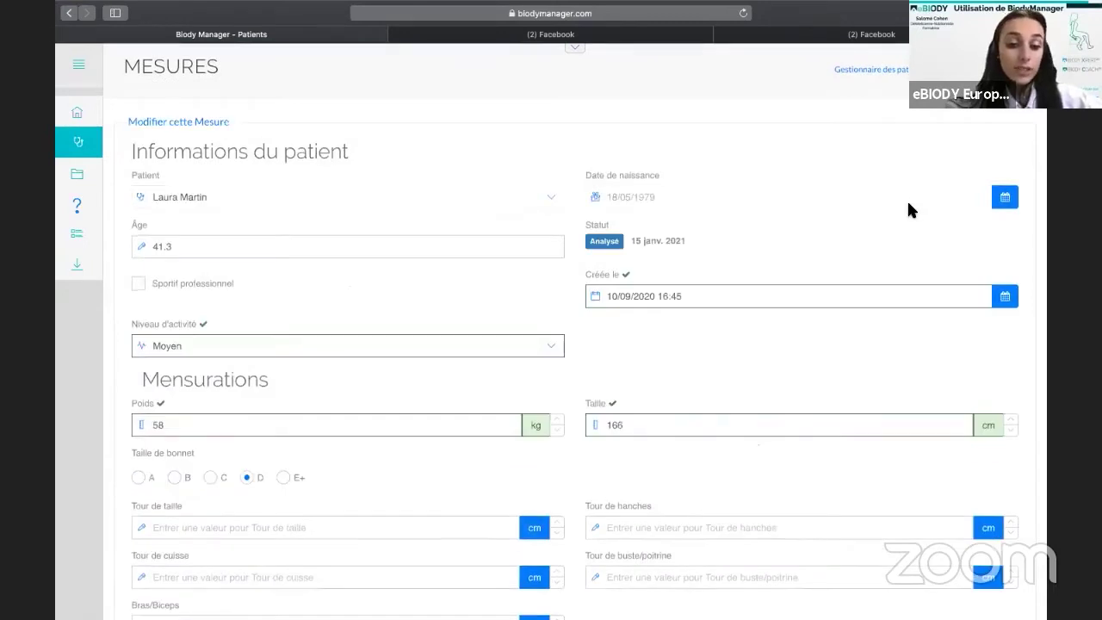
Scroll through the Modifier cette Mesure form to review the measurement's details.
{"action": "scroll", "coordinate": [907, 199], "scroll_direction": "down", "scroll_amount": 4}
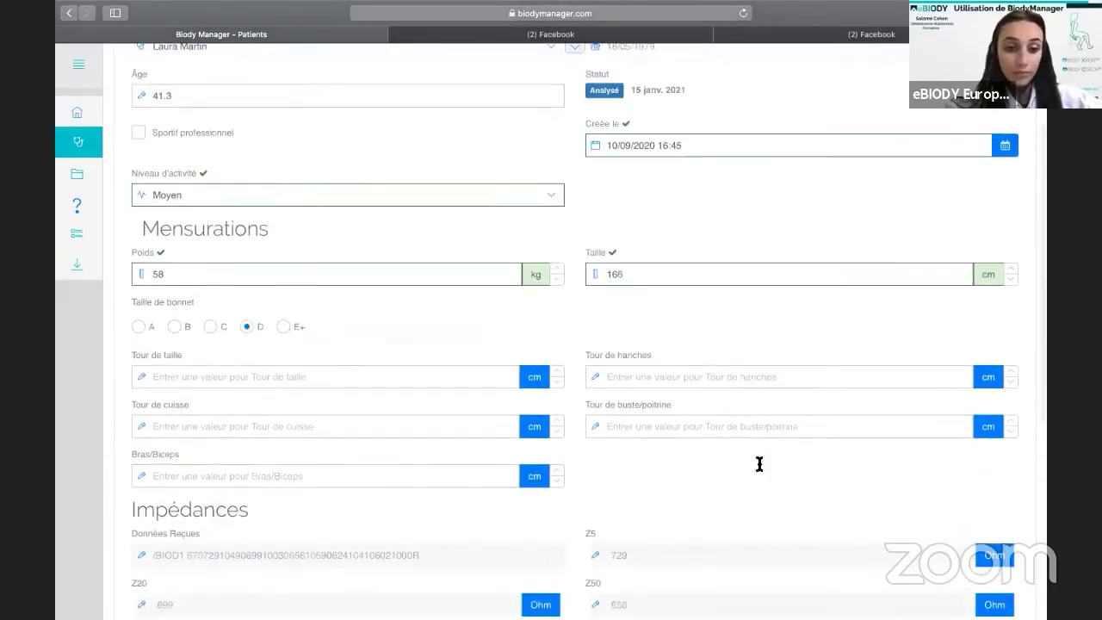
{"action": "scroll", "coordinate": [560, 358], "scroll_direction": "down", "scroll_amount": 8}
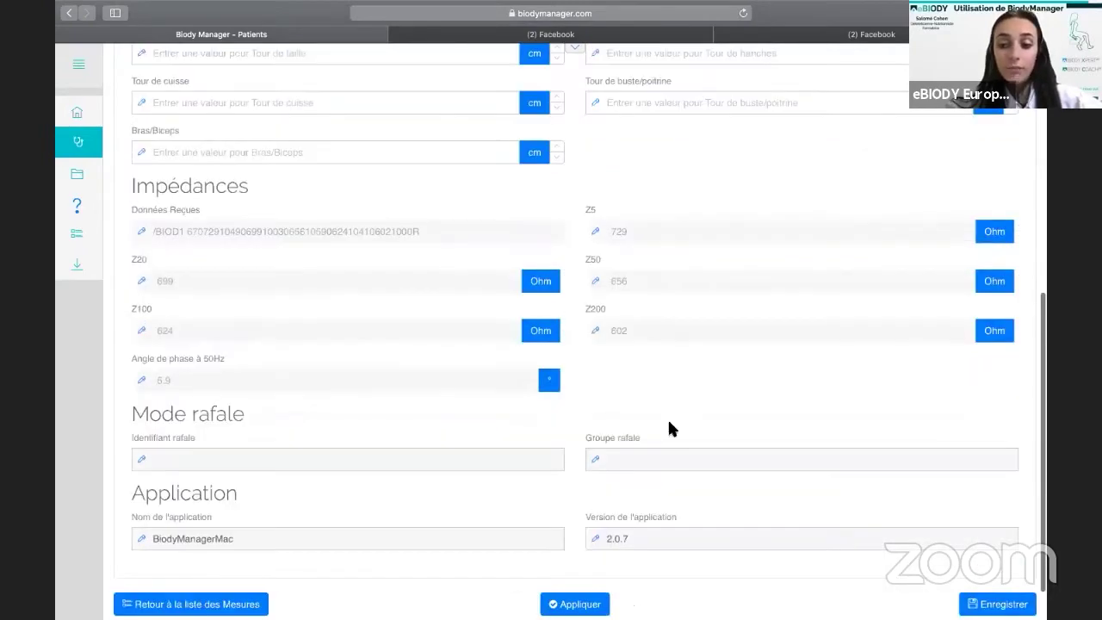
{"action": "scroll", "coordinate": [484, 306], "scroll_direction": "up", "scroll_amount": 10}
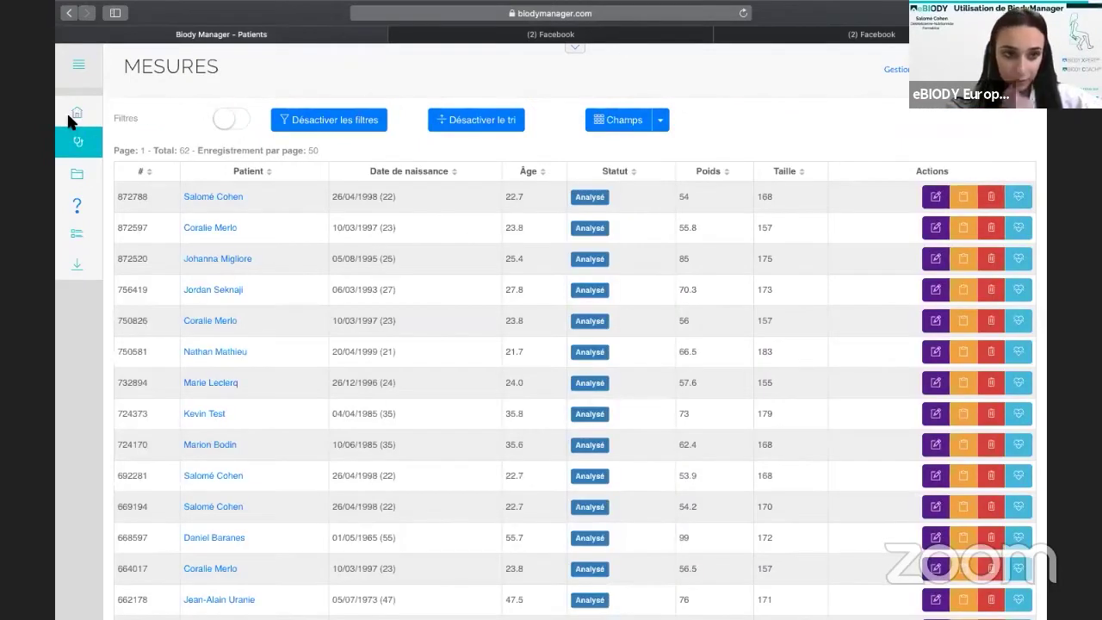
Return to the Accueil home page to reach the list of 32 patients.
{"action": "left_click", "coordinate": [73, 113]}
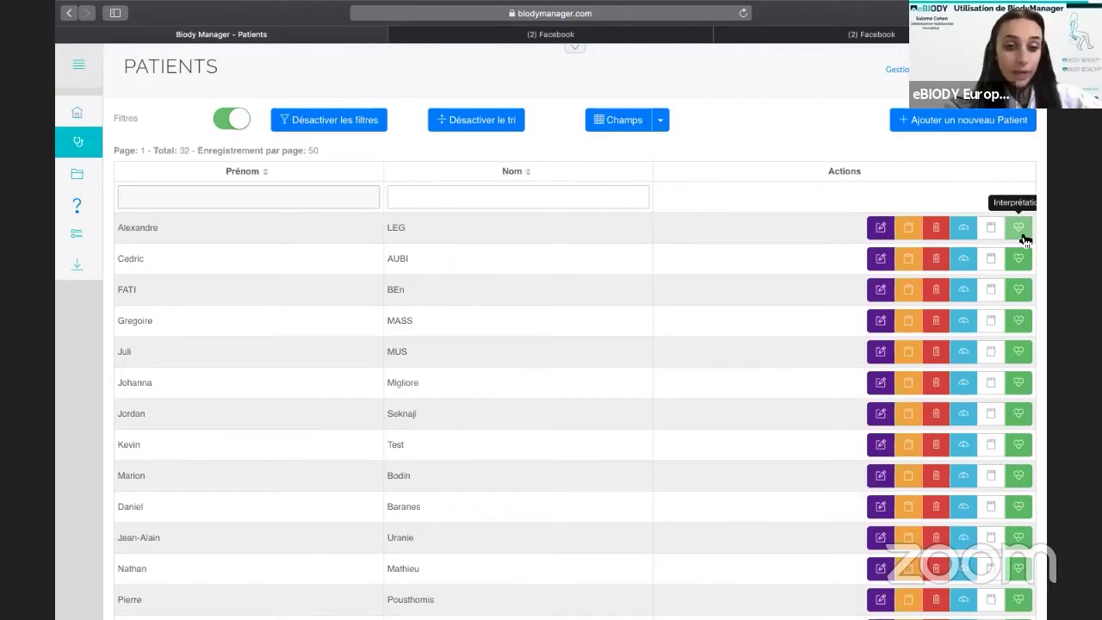
Interpret the first patient's measurements, then the second patient's pending measurement from their dashboard.
{"action": "left_click", "coordinate": [1024, 238]}
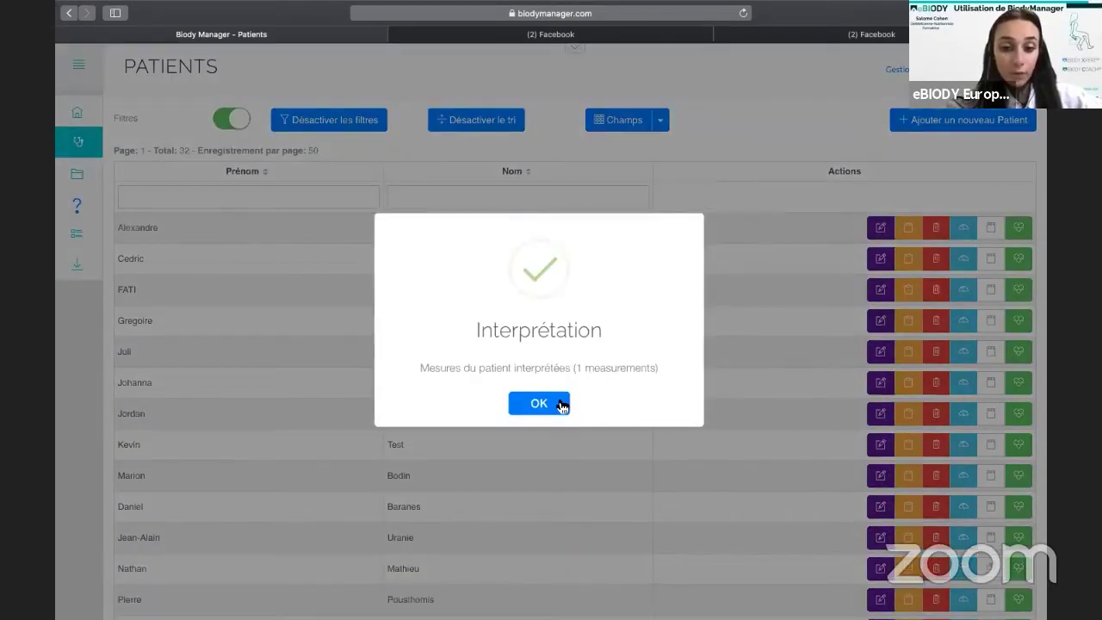
{"action": "left_click", "coordinate": [560, 404]}
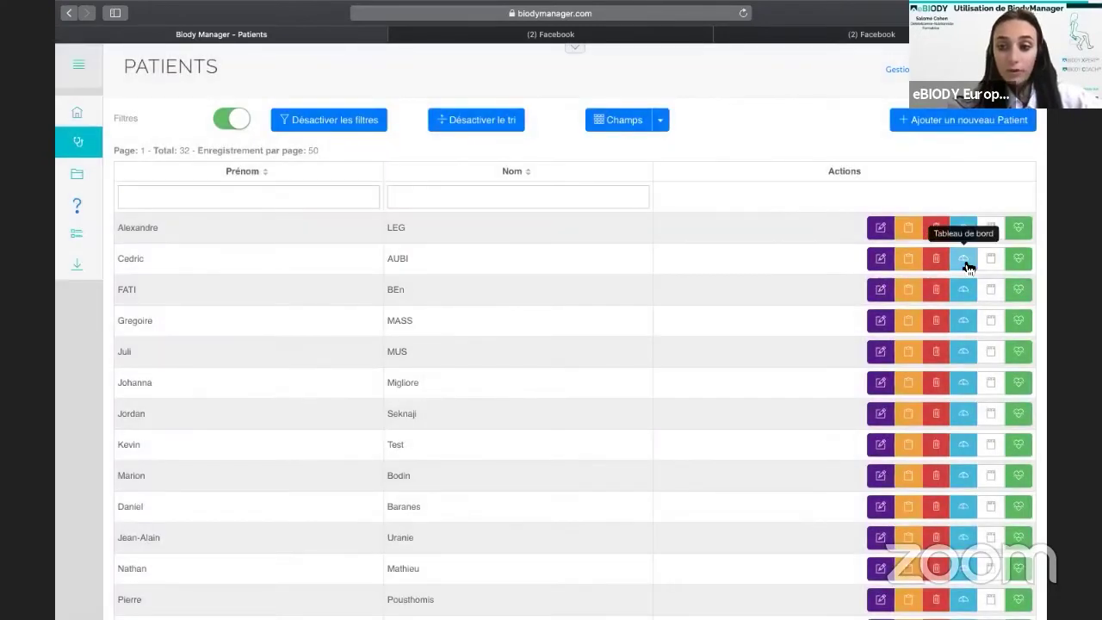
{"action": "left_click", "coordinate": [965, 261]}
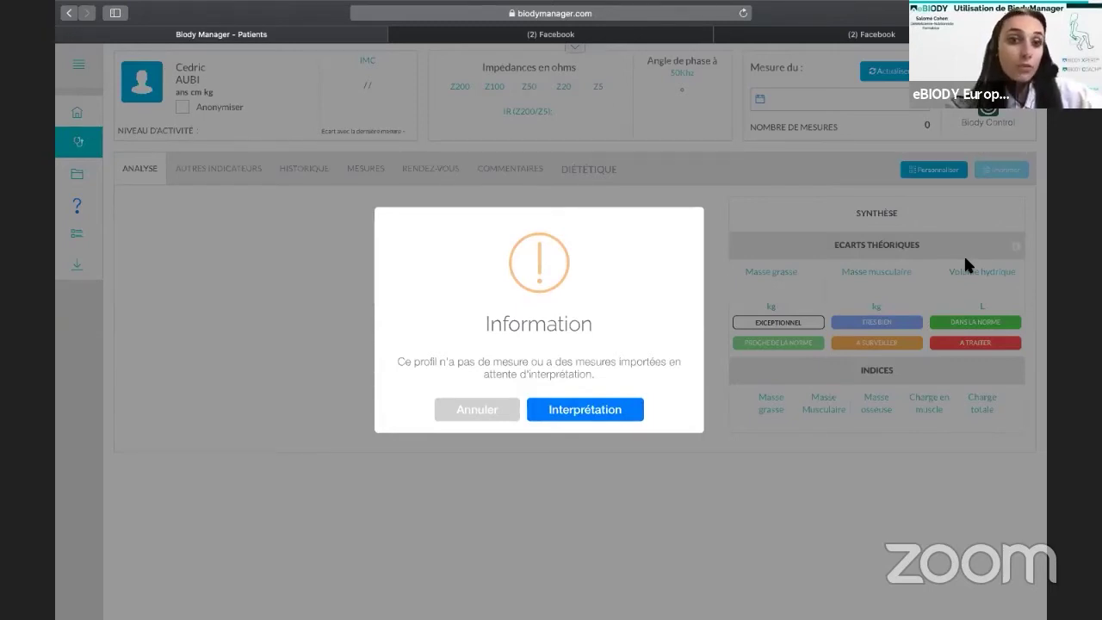
{"action": "left_click", "coordinate": [635, 410]}
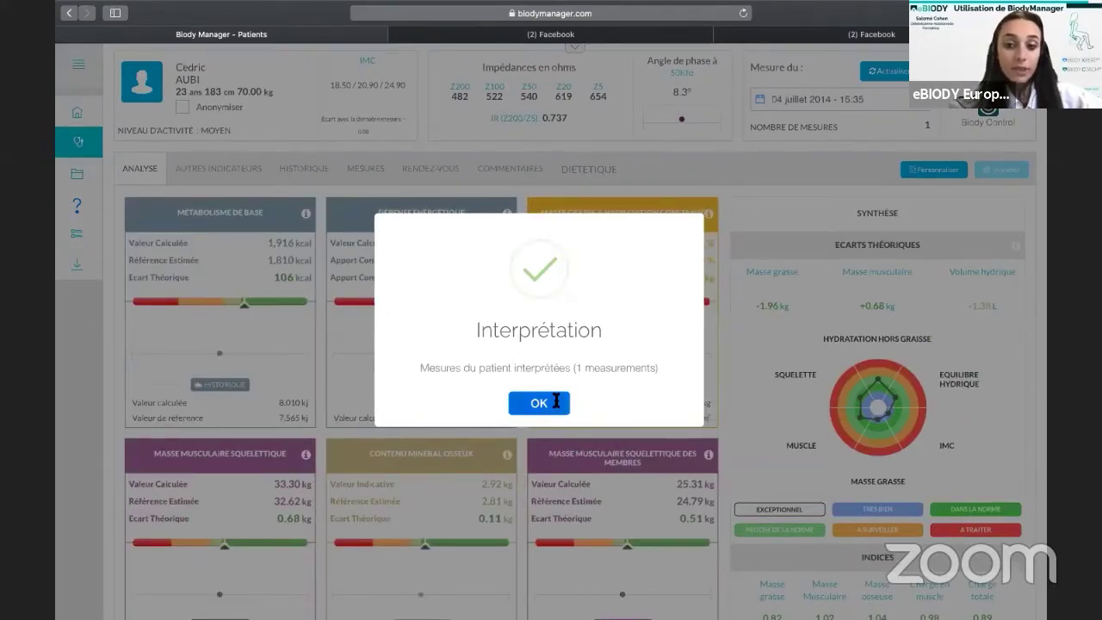
{"action": "left_click", "coordinate": [557, 401]}
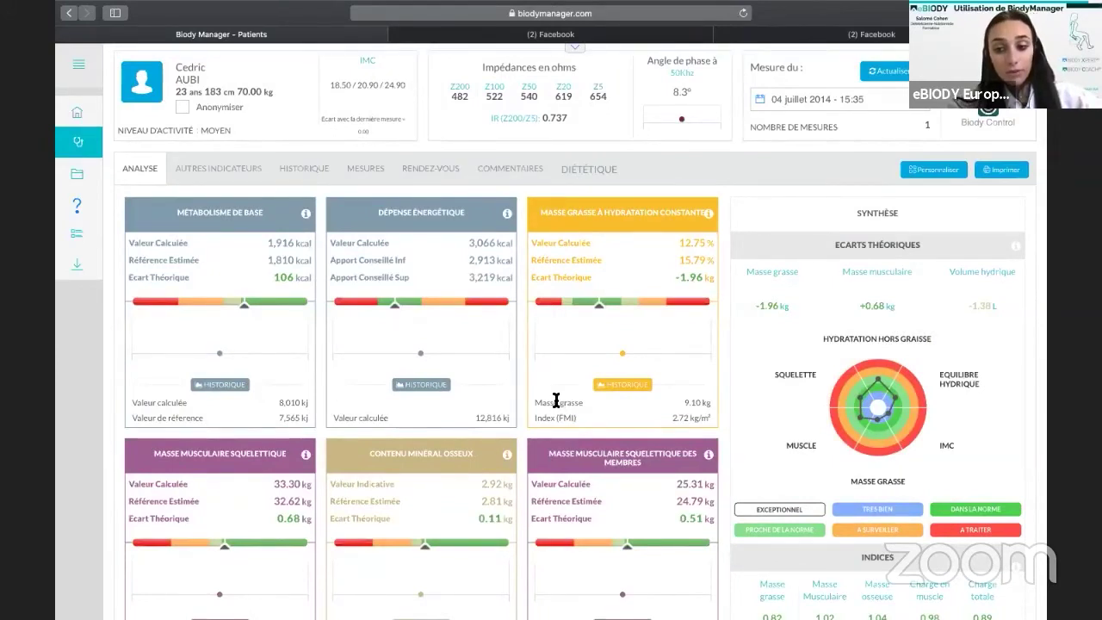
Filter the patients by first name 'laura' and open the matching record.
{"action": "left_click", "coordinate": [71, 119]}
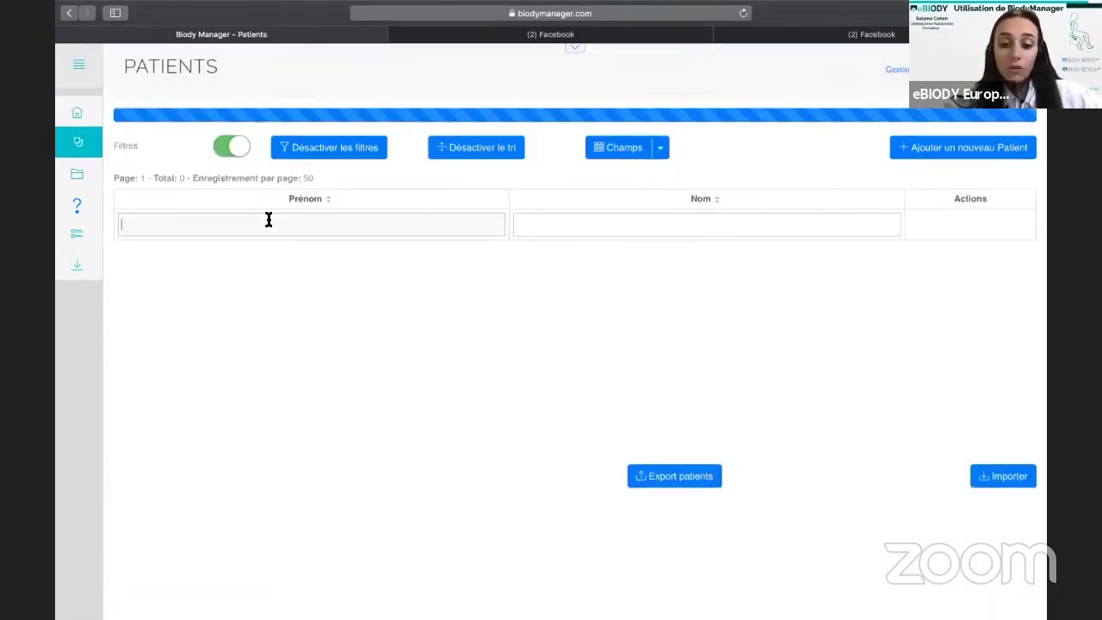
{"action": "type", "text": "laura"}
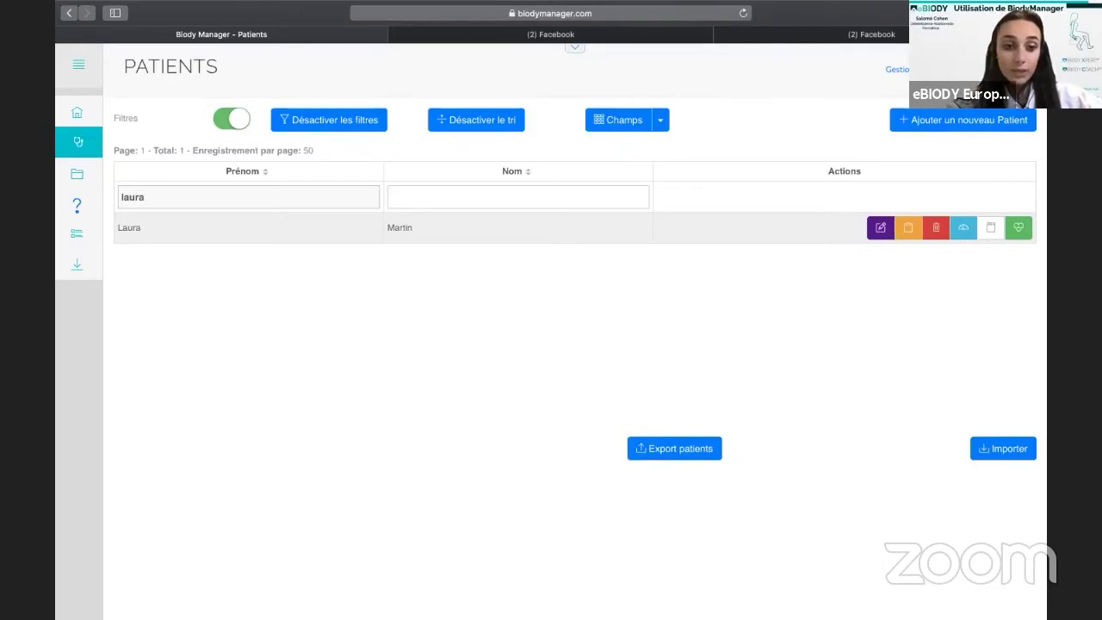
{"action": "left_click", "coordinate": [967, 234]}
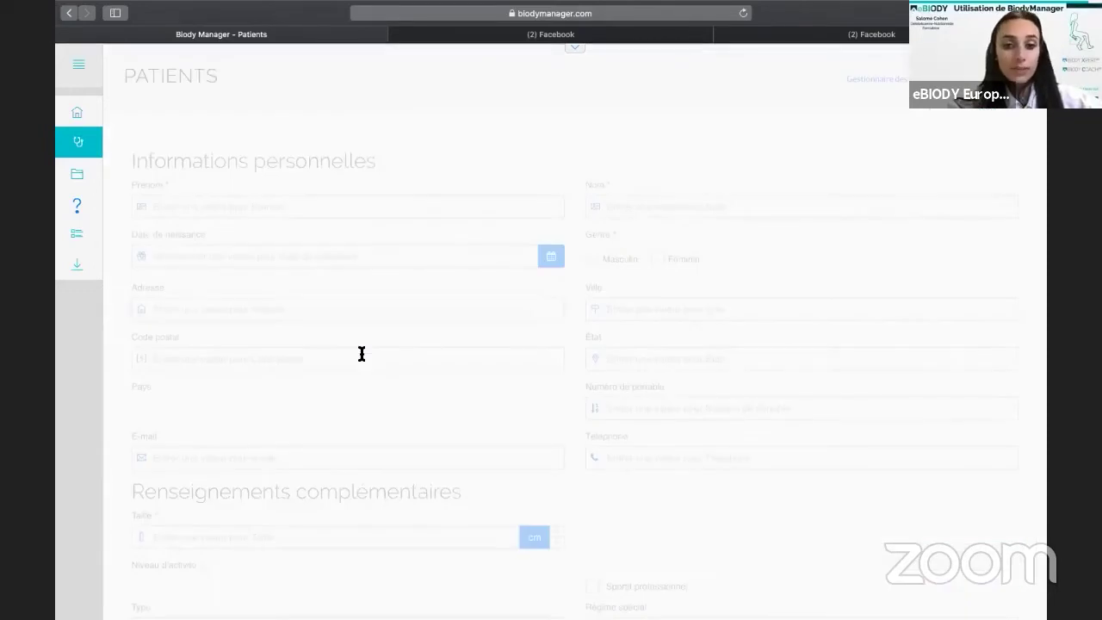
Save Laura's record with the Sportifs group and 'tableau de bord passerelle' template assigned.
{"action": "scroll", "coordinate": [361, 353], "scroll_direction": "down", "scroll_amount": 2}
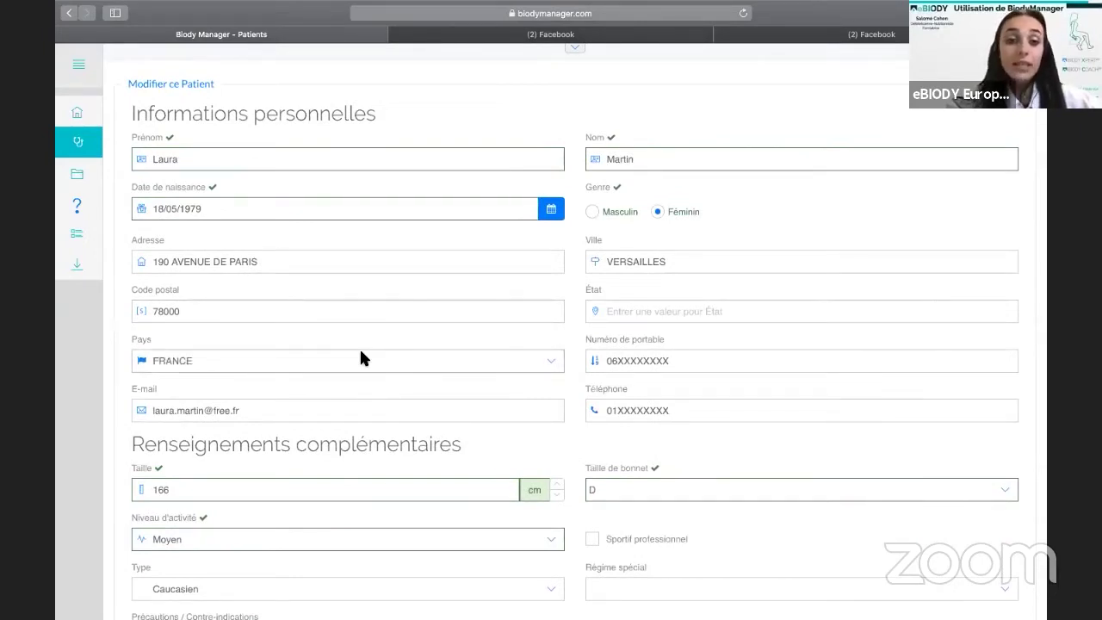
{"action": "scroll", "coordinate": [362, 334], "scroll_direction": "down", "scroll_amount": 5}
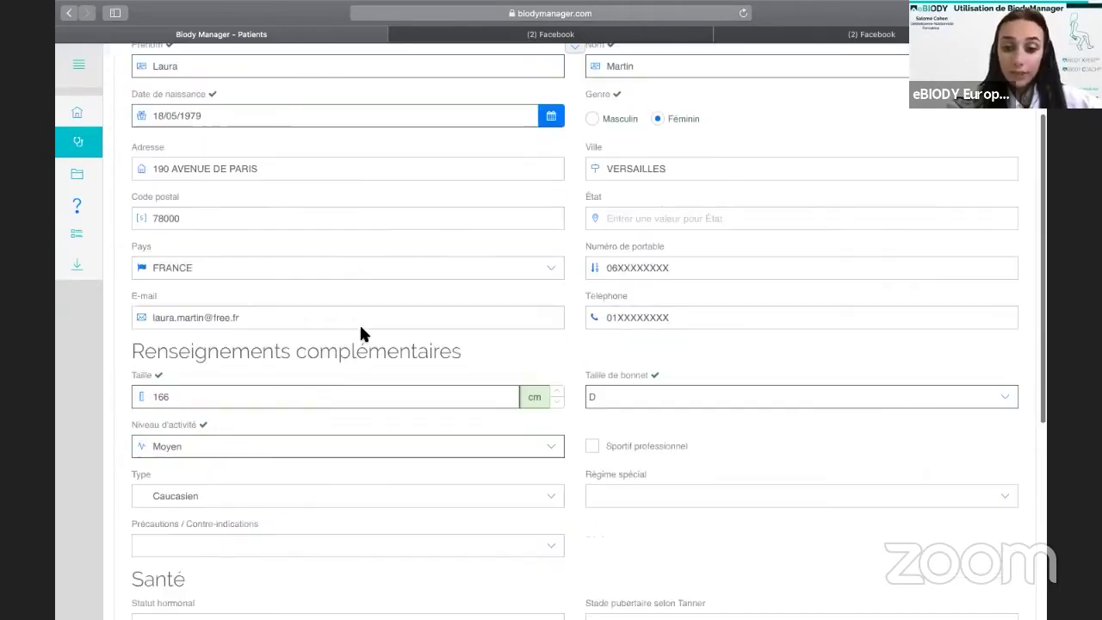
{"action": "scroll", "coordinate": [361, 329], "scroll_direction": "down", "scroll_amount": 4}
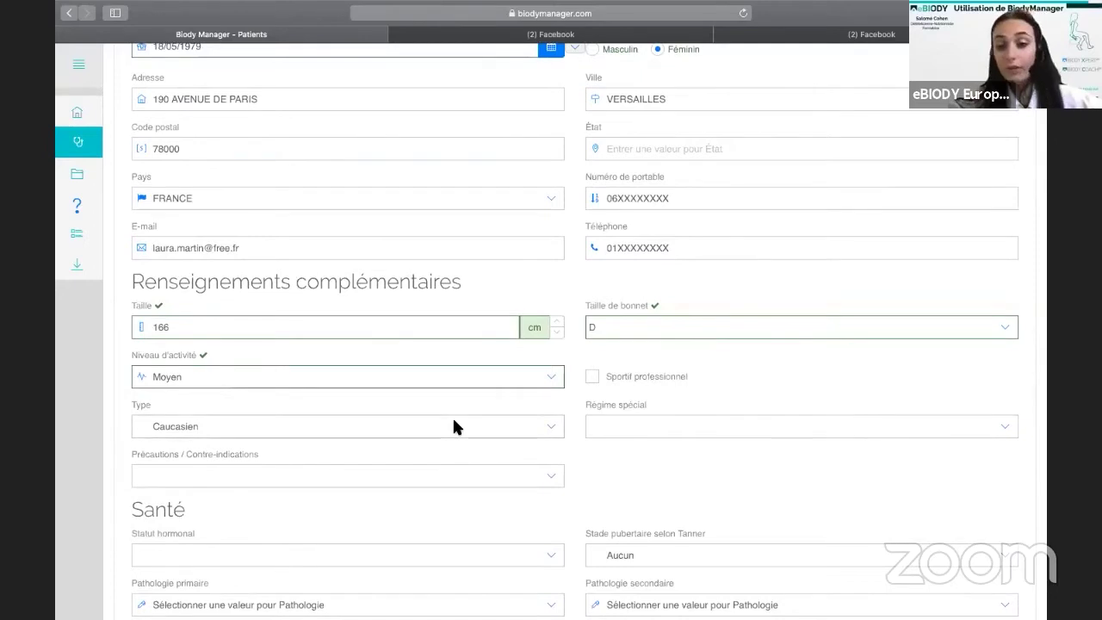
{"action": "scroll", "coordinate": [454, 421], "scroll_direction": "down", "scroll_amount": 1}
{"action": "scroll", "coordinate": [452, 416], "scroll_direction": "down", "scroll_amount": 10}
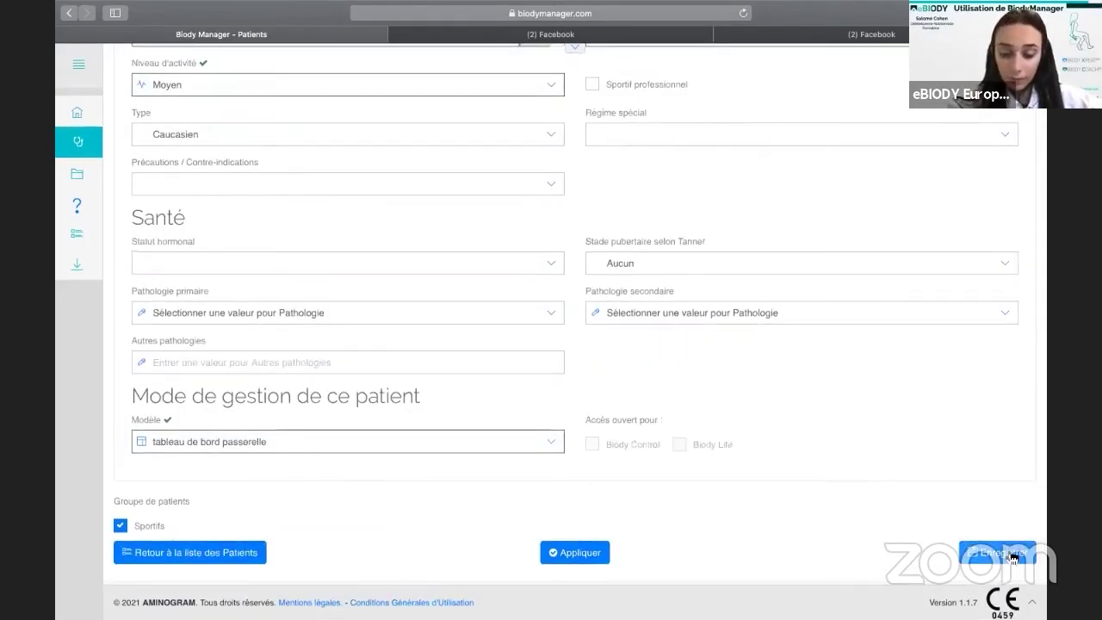
{"action": "left_click", "coordinate": [1011, 550]}
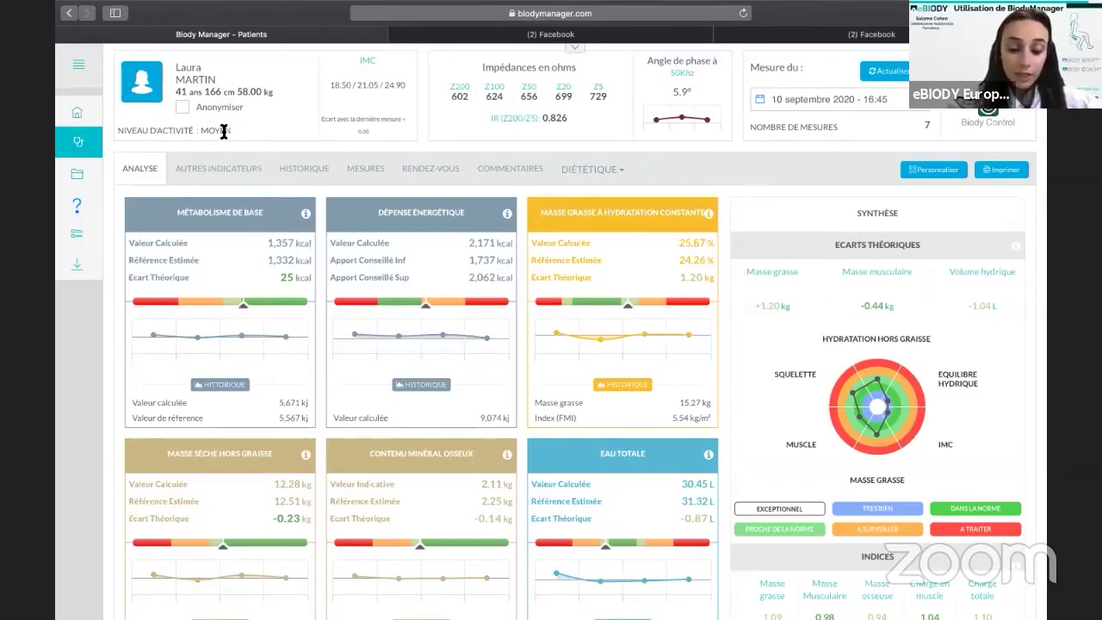
{"action": "left_click", "coordinate": [222, 129]}
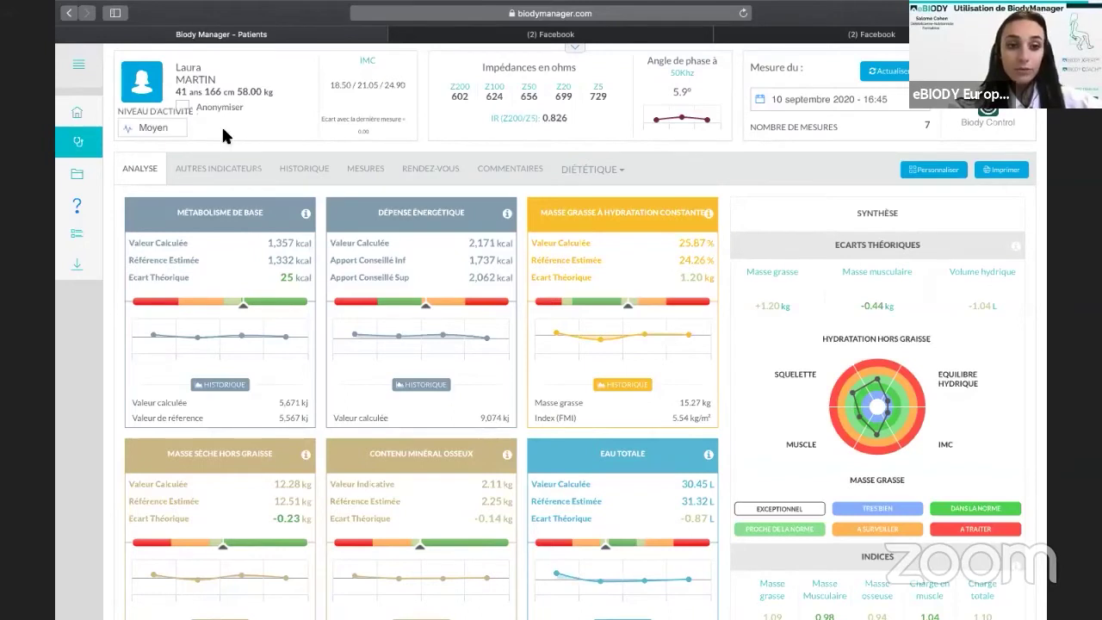
{"action": "left_click", "coordinate": [163, 124]}
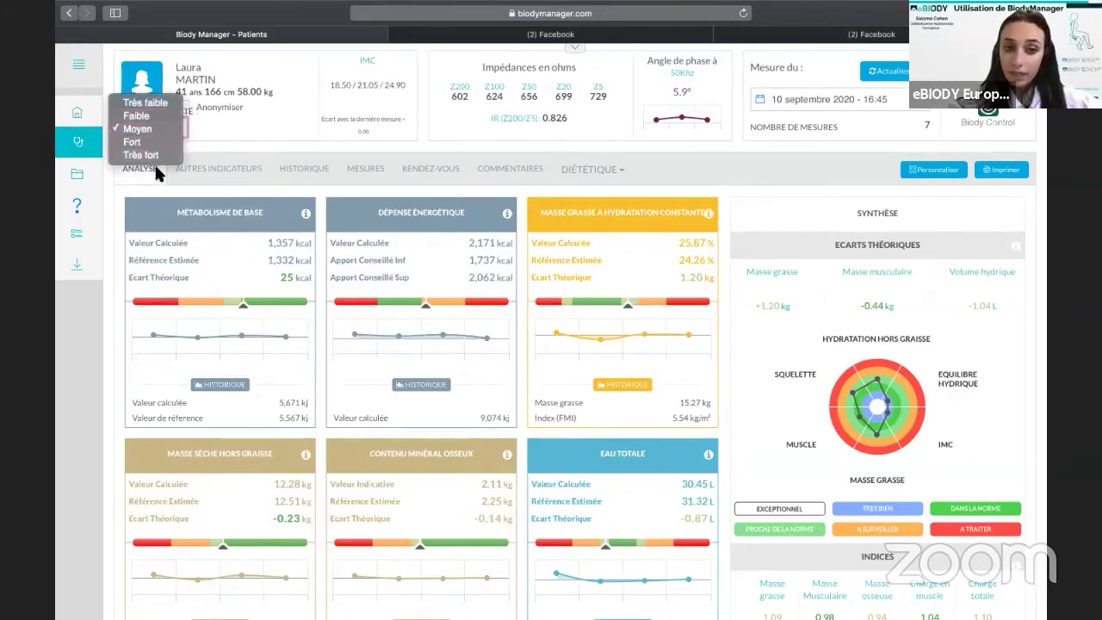
{"action": "left_click", "coordinate": [262, 126]}
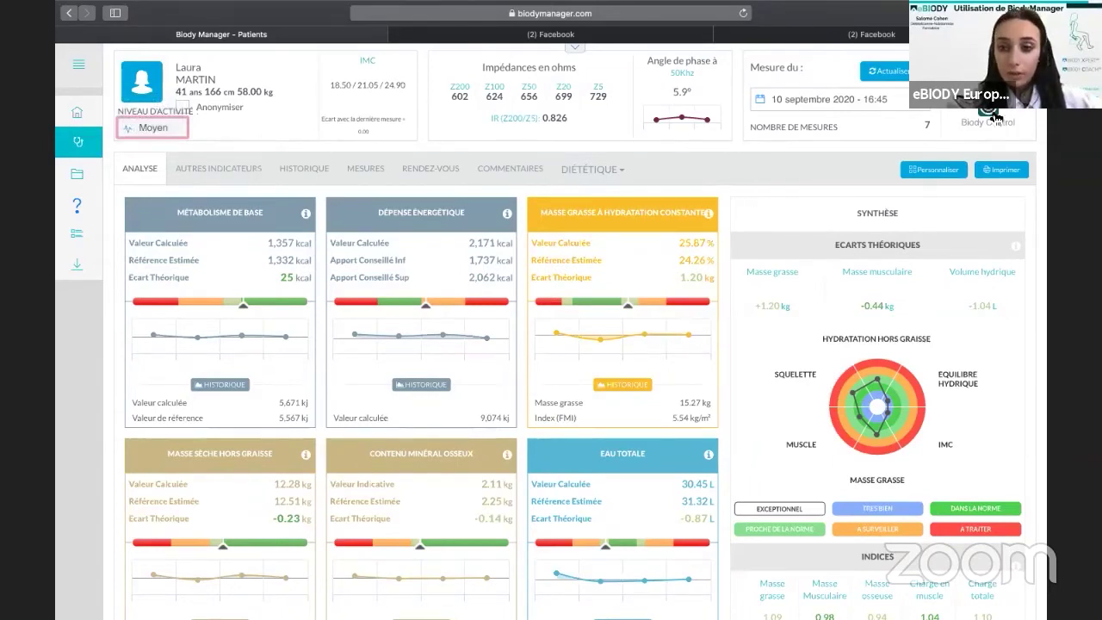
{"action": "left_click", "coordinate": [791, 91]}
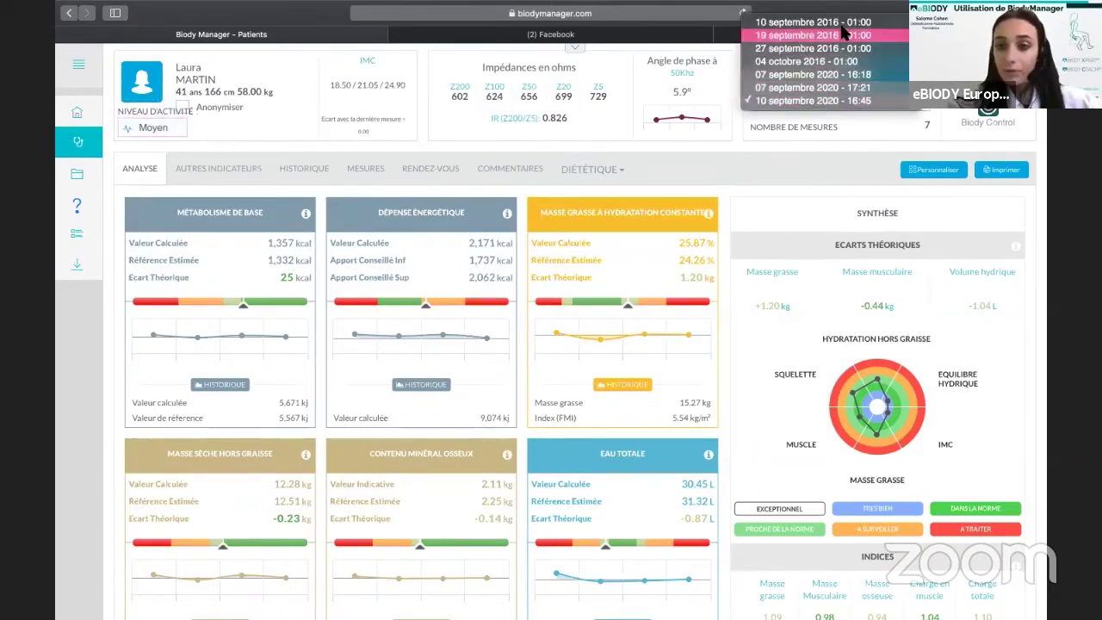
{"action": "left_click", "coordinate": [840, 101]}
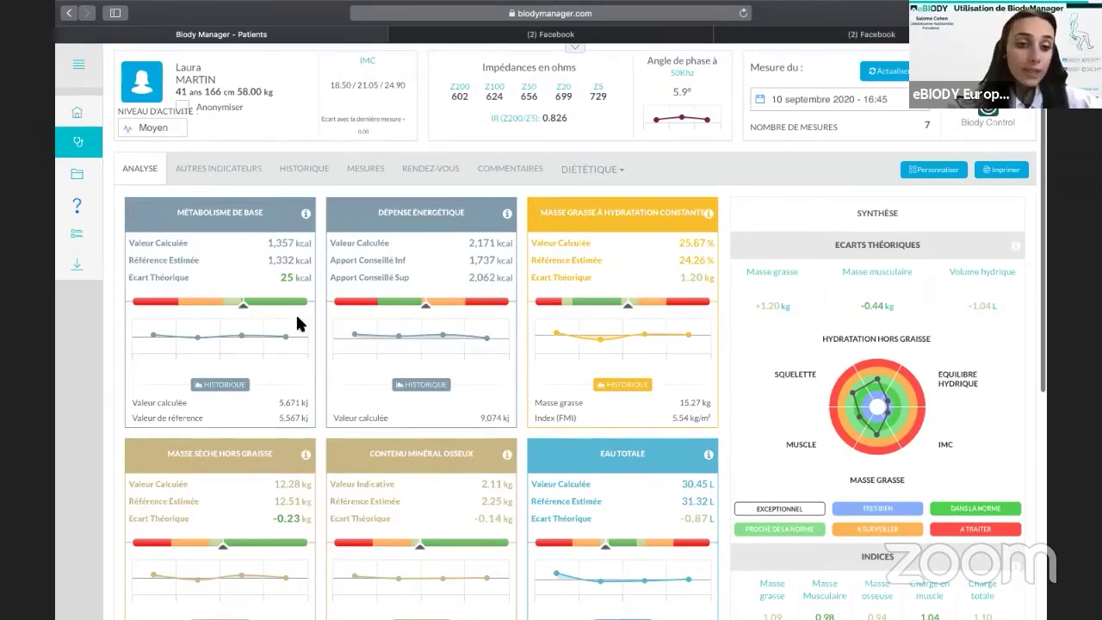
Scroll through the Analyse dashboard's indicator cards, showing basal metabolism of 1,357 kcal.
{"action": "scroll", "coordinate": [296, 318], "scroll_direction": "down", "scroll_amount": 1}
{"action": "scroll", "coordinate": [295, 313], "scroll_direction": "down", "scroll_amount": 5}
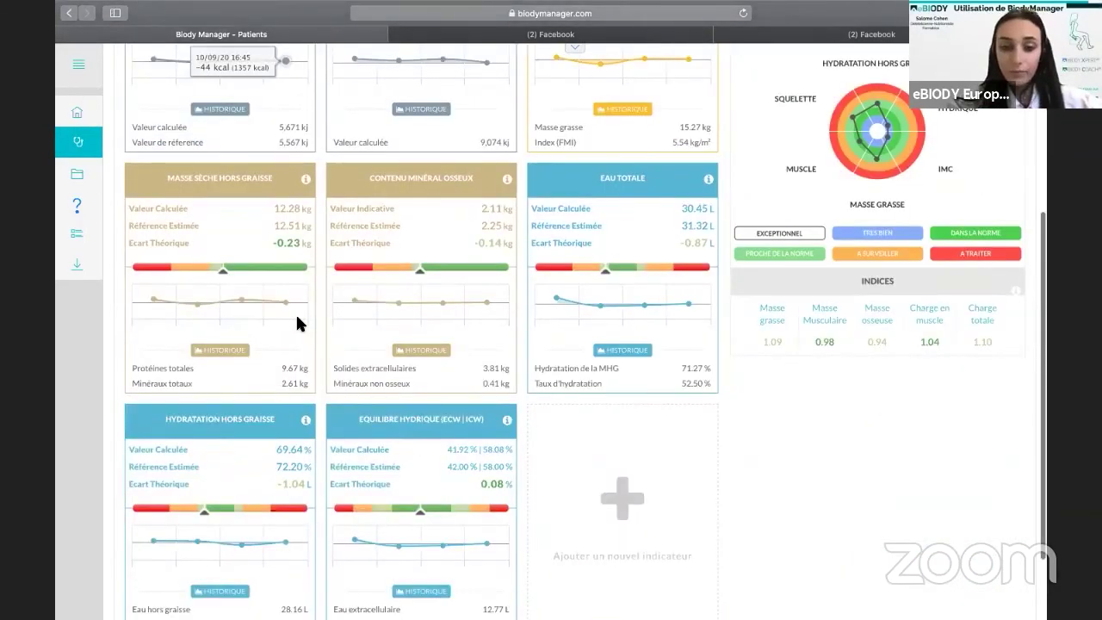
{"action": "scroll", "coordinate": [297, 317], "scroll_direction": "up", "scroll_amount": 5}
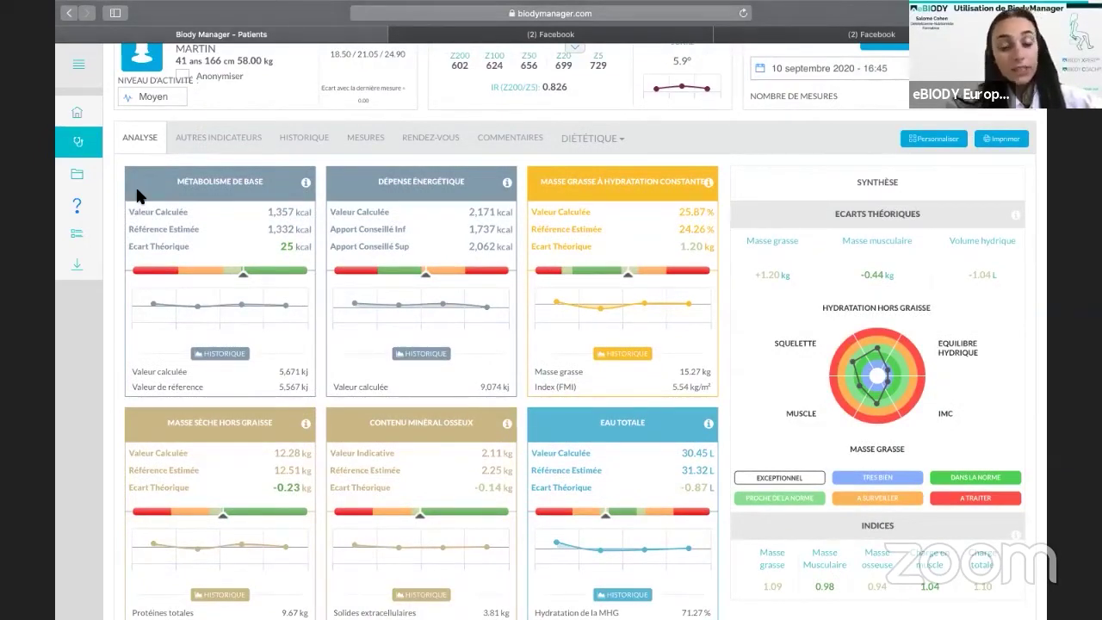
{"action": "scroll", "coordinate": [138, 196], "scroll_direction": "down", "scroll_amount": 4}
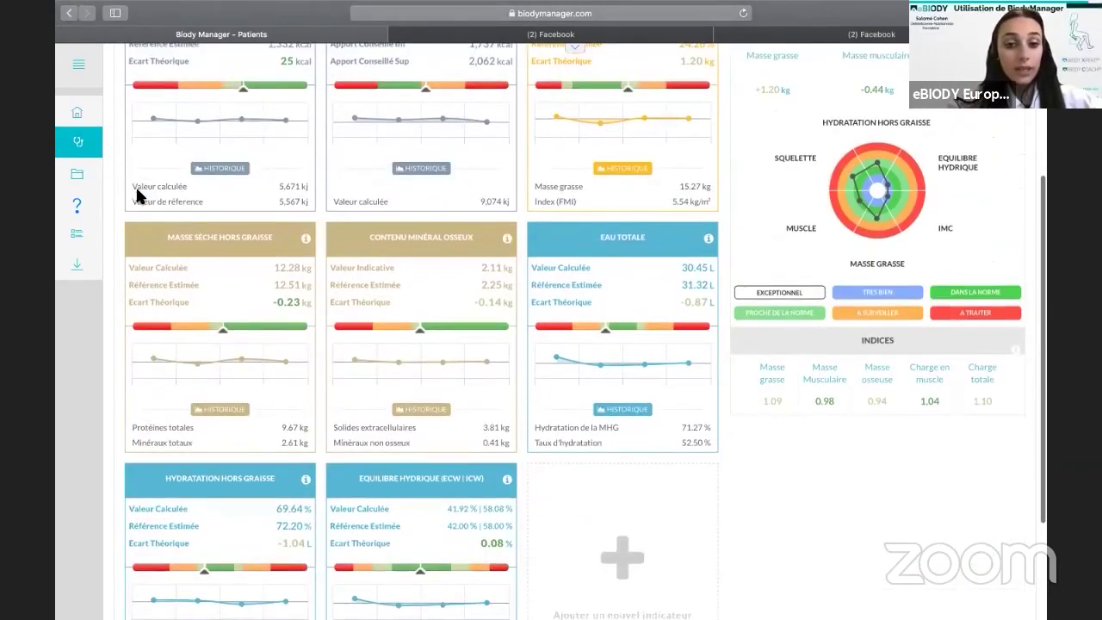
{"action": "scroll", "coordinate": [140, 191], "scroll_direction": "up", "scroll_amount": 4}
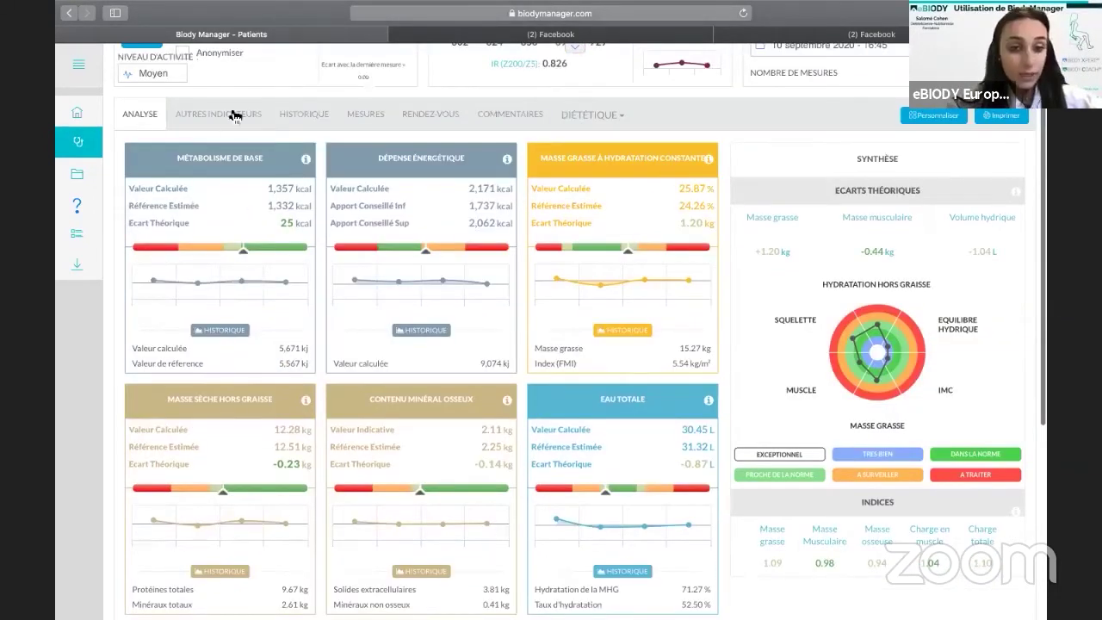
{"action": "scroll", "coordinate": [223, 309], "scroll_direction": "down", "scroll_amount": 1}
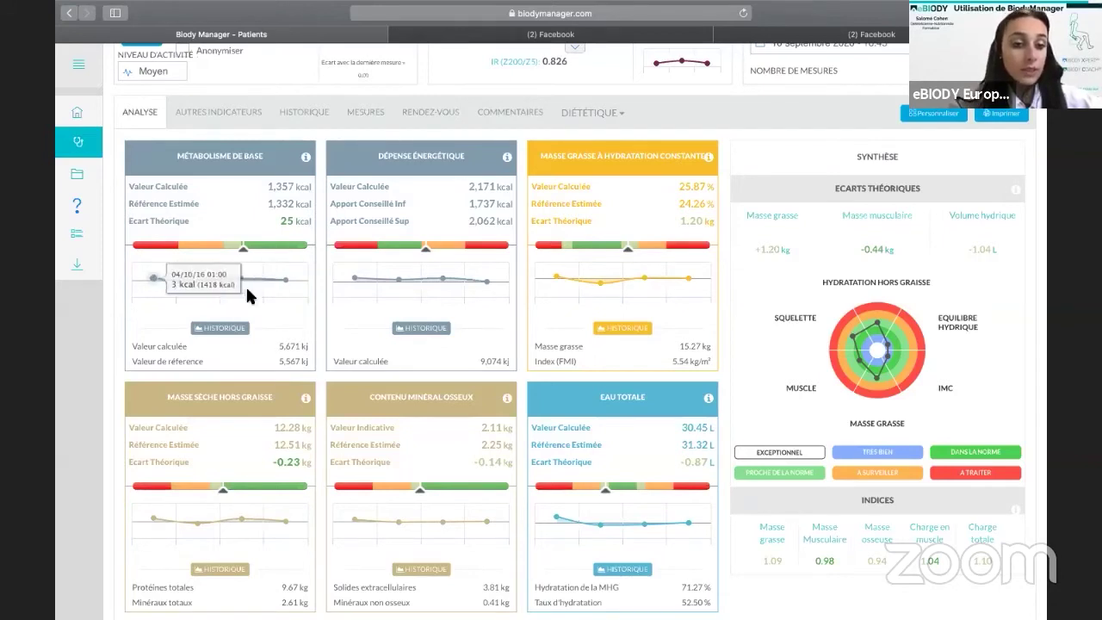
{"action": "mouse_move", "coordinate": [302, 284]}
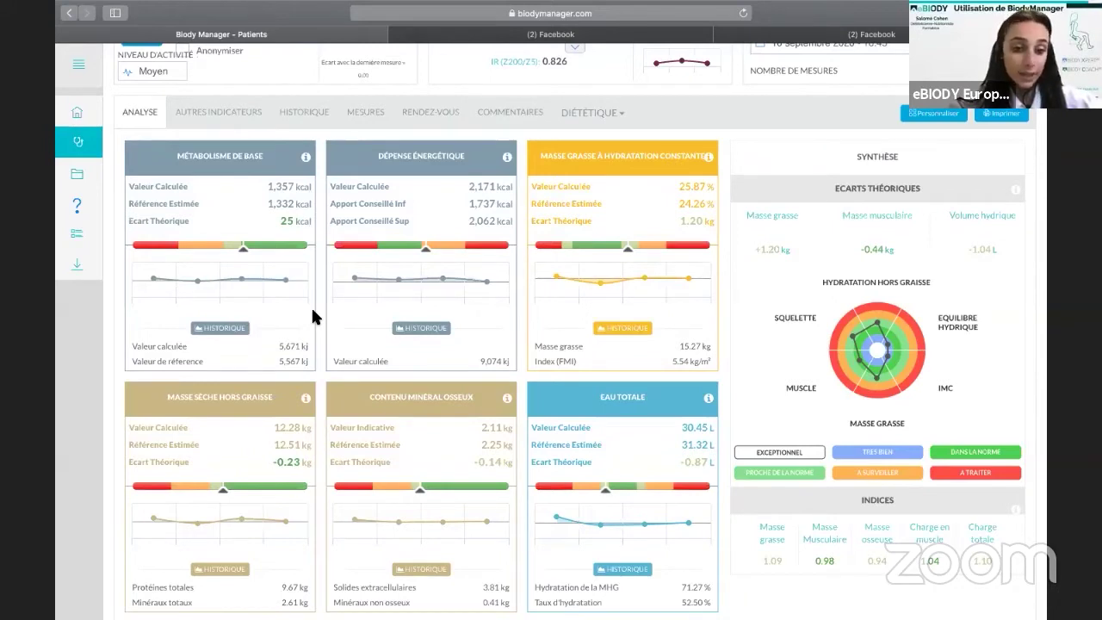
{"action": "left_click", "coordinate": [226, 334]}
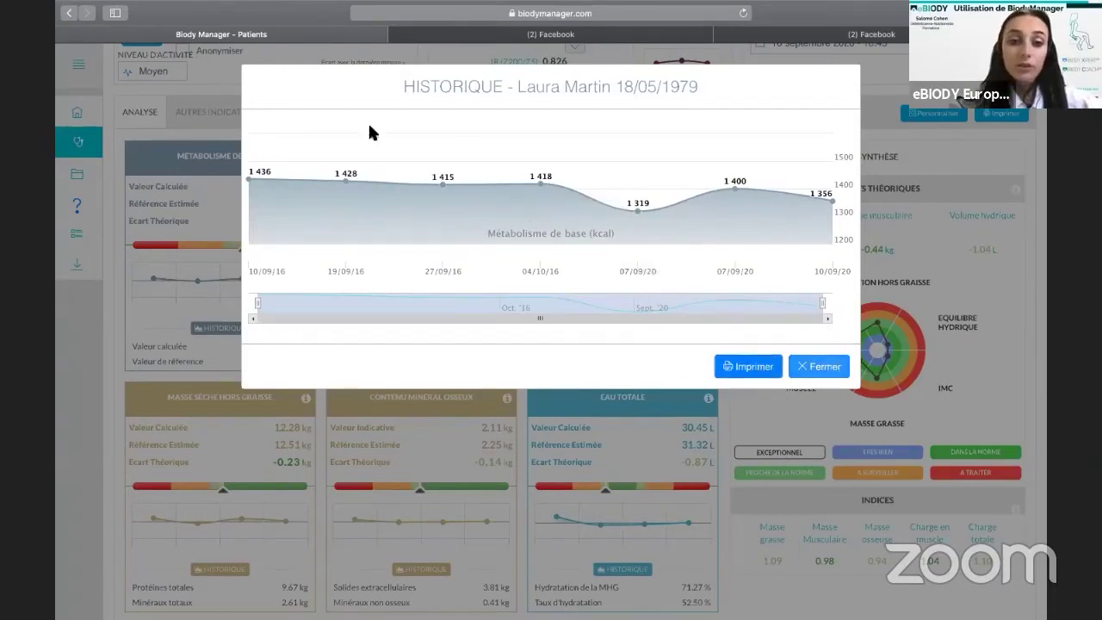
{"action": "key", "text": "Escape"}
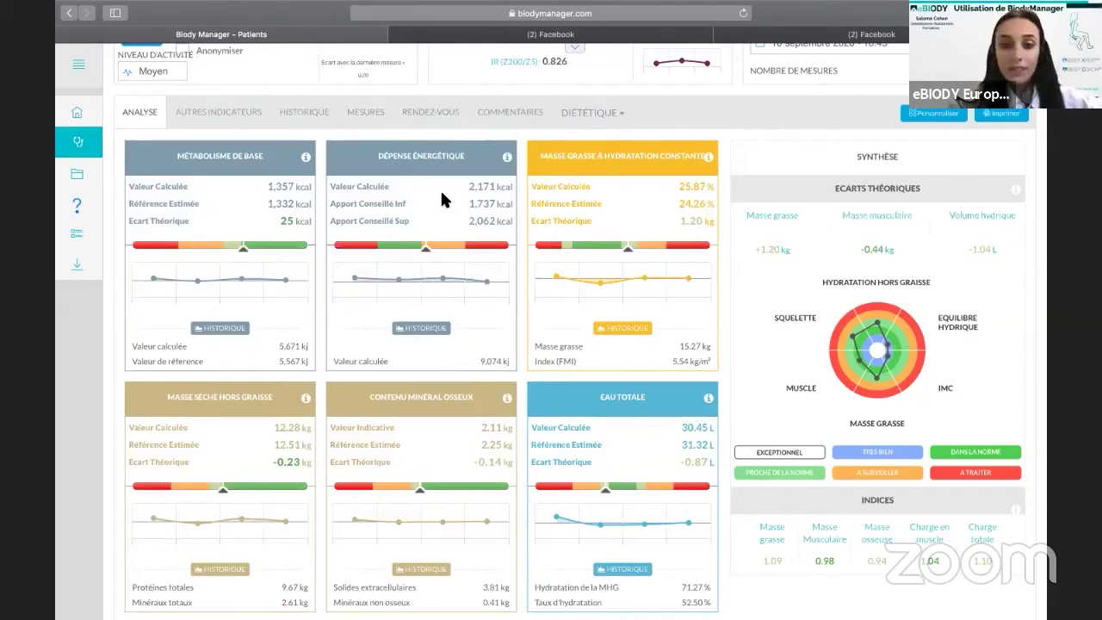
{"action": "scroll", "coordinate": [440, 189], "scroll_direction": "up", "scroll_amount": 1}
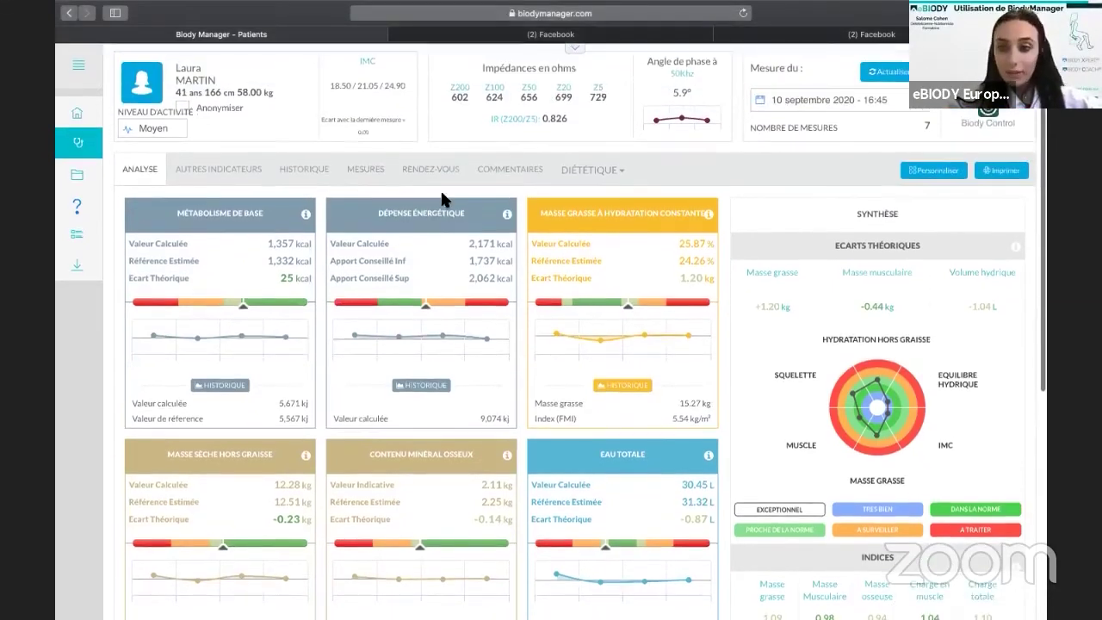
Start customizing the dashboard and move the Masse grasse card to another slot, keeping it.
{"action": "left_click", "coordinate": [930, 175]}
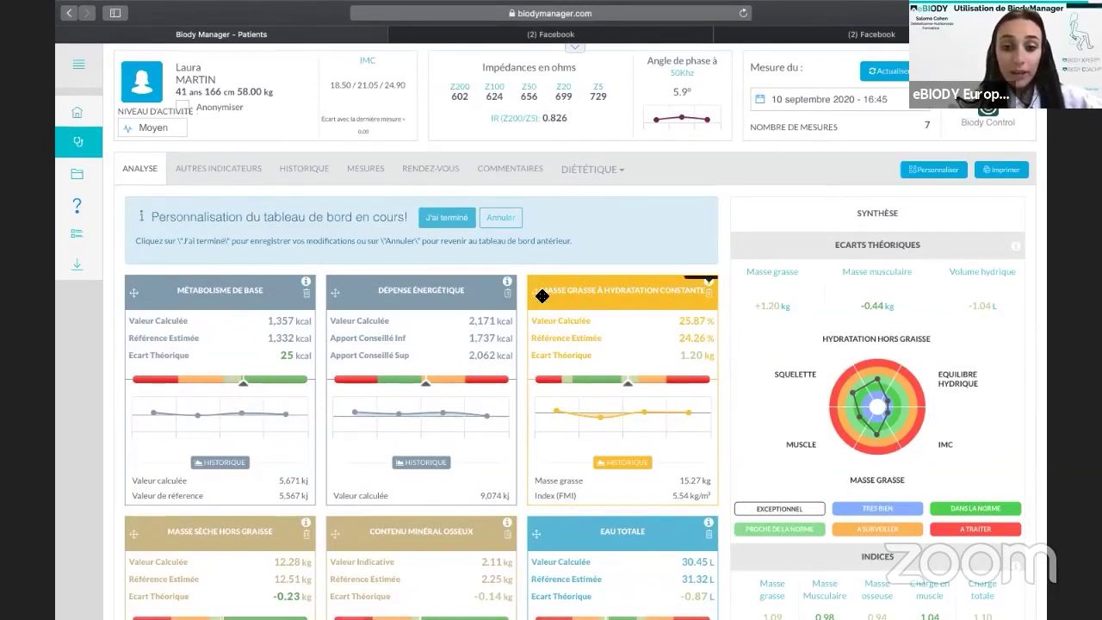
{"action": "left_click_drag", "start_coordinate": [538, 290], "coordinate": [371, 300]}
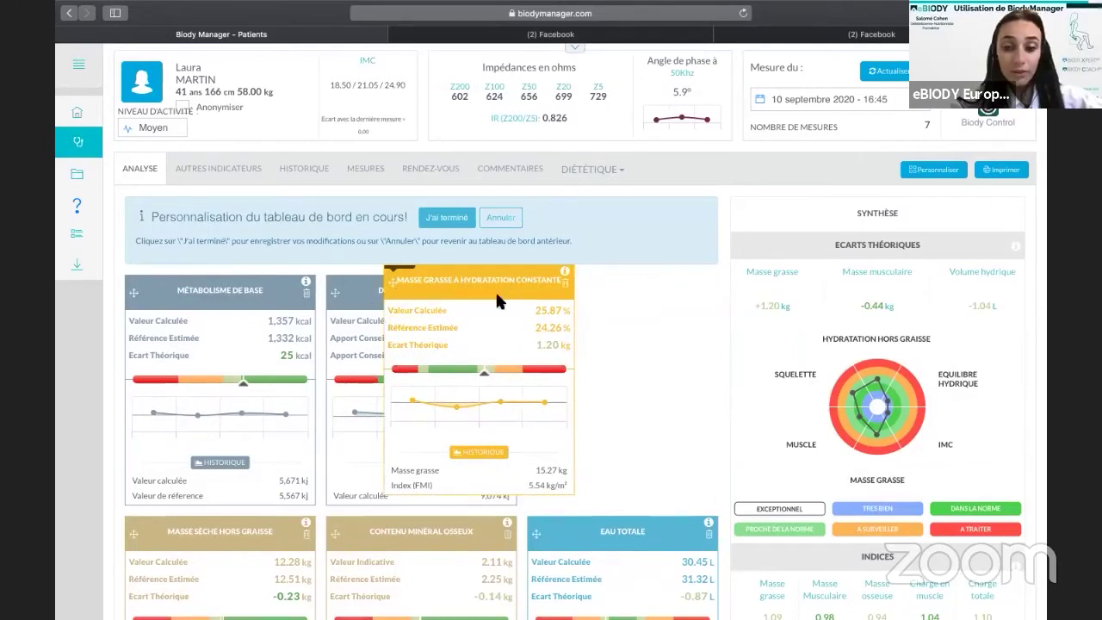
{"action": "left_click_drag", "start_coordinate": [498, 302], "coordinate": [579, 324]}
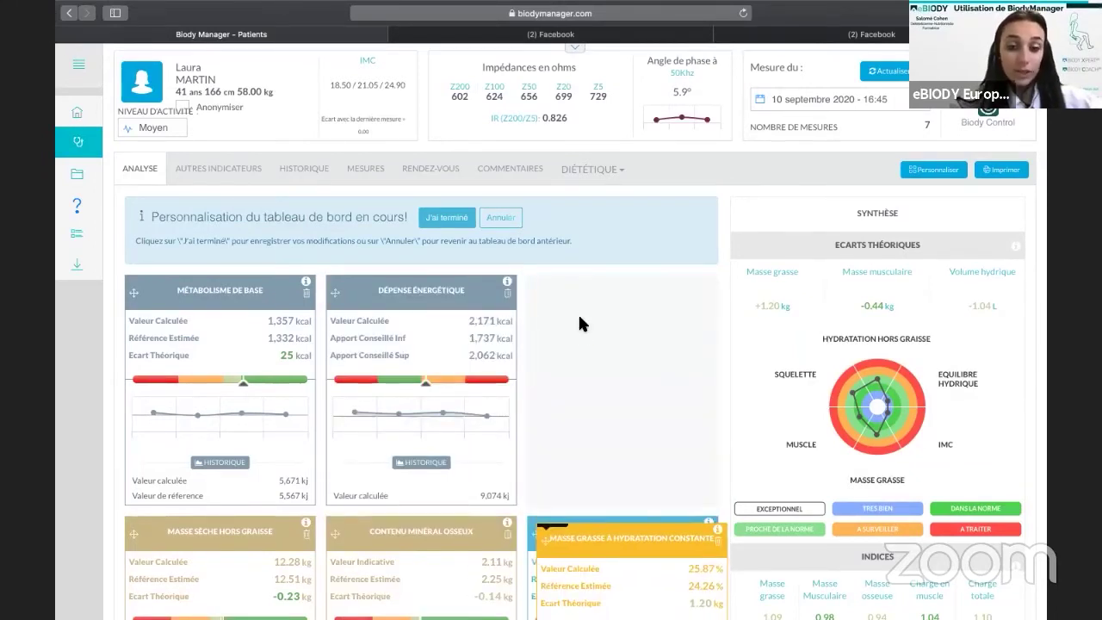
{"action": "left_click_drag", "start_coordinate": [579, 317], "coordinate": [579, 317]}
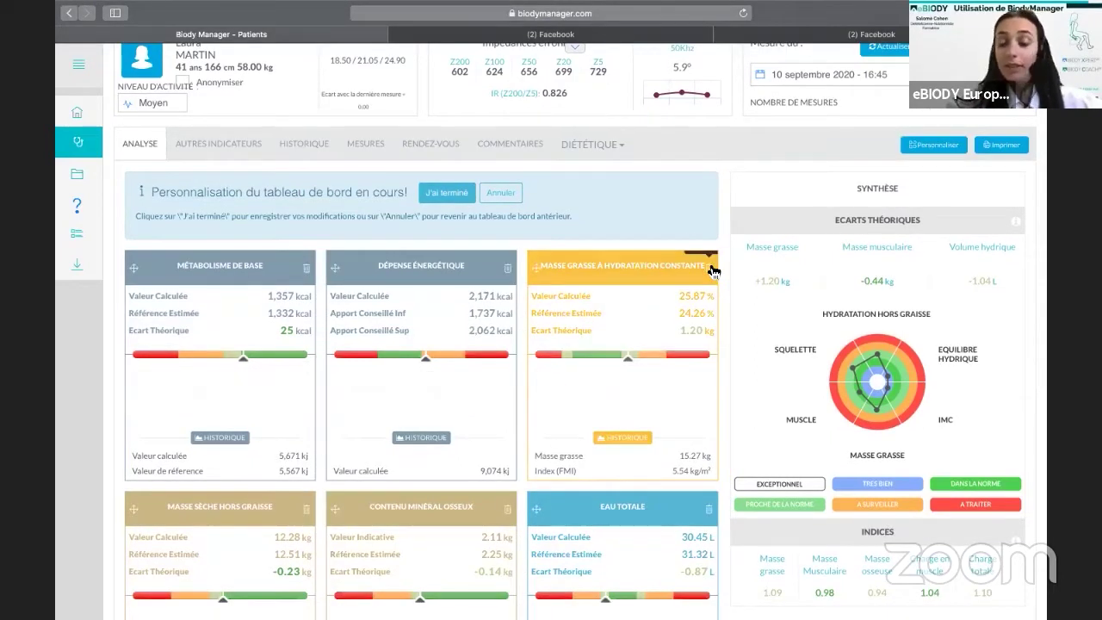
{"action": "left_click", "coordinate": [711, 269]}
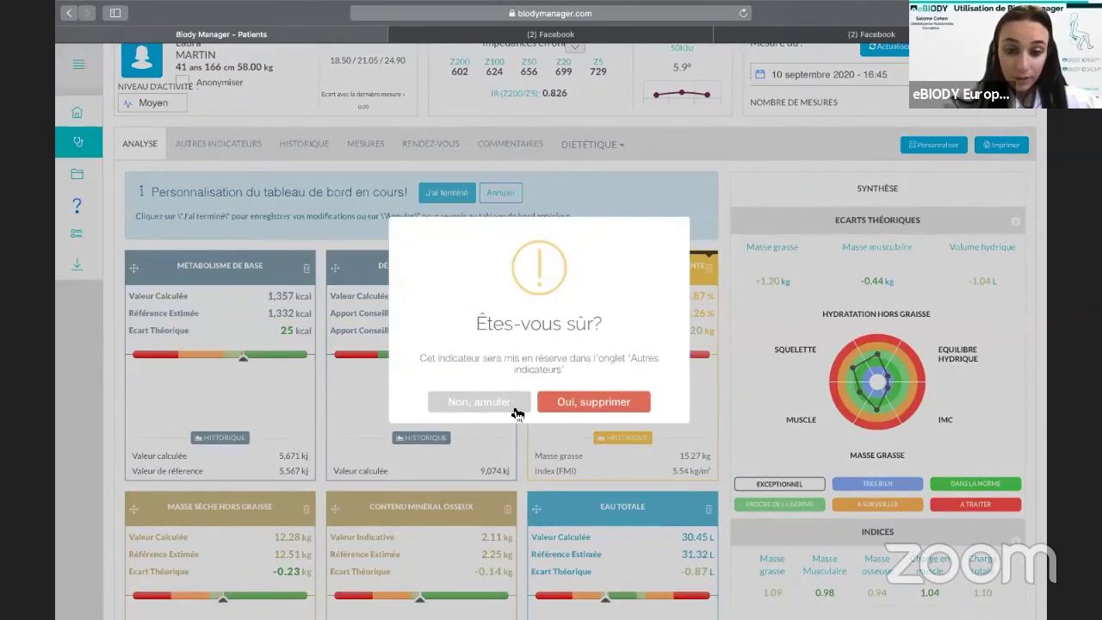
{"action": "left_click", "coordinate": [517, 410]}
{"action": "left_click", "coordinate": [536, 402]}
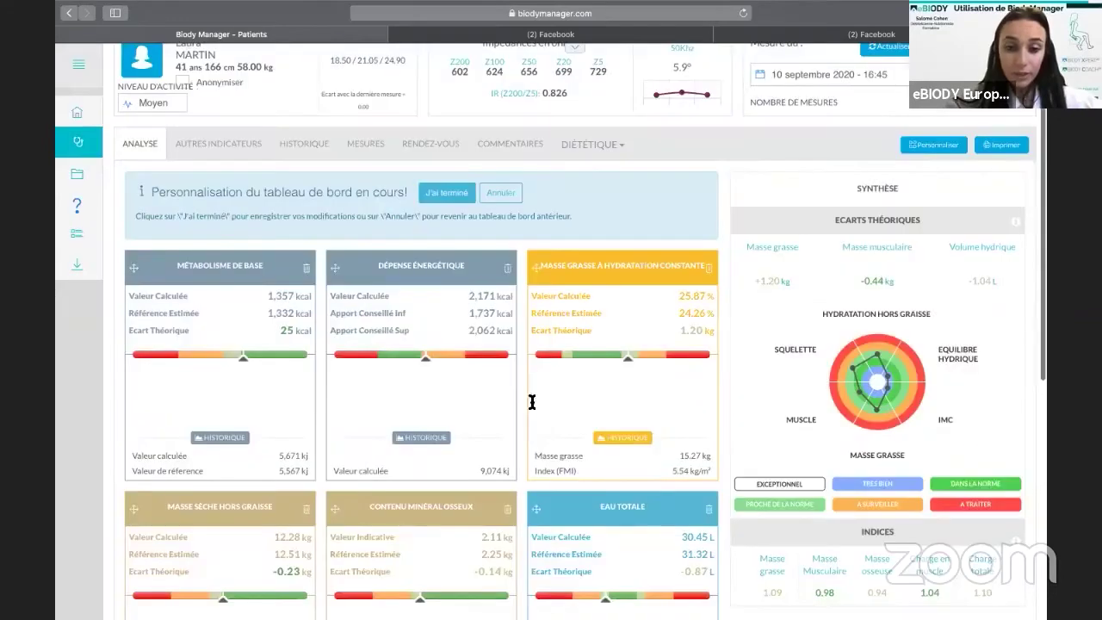
Drag a card from the bottom of the dashboard up to the top.
{"action": "scroll", "coordinate": [518, 353], "scroll_direction": "down", "scroll_amount": 3}
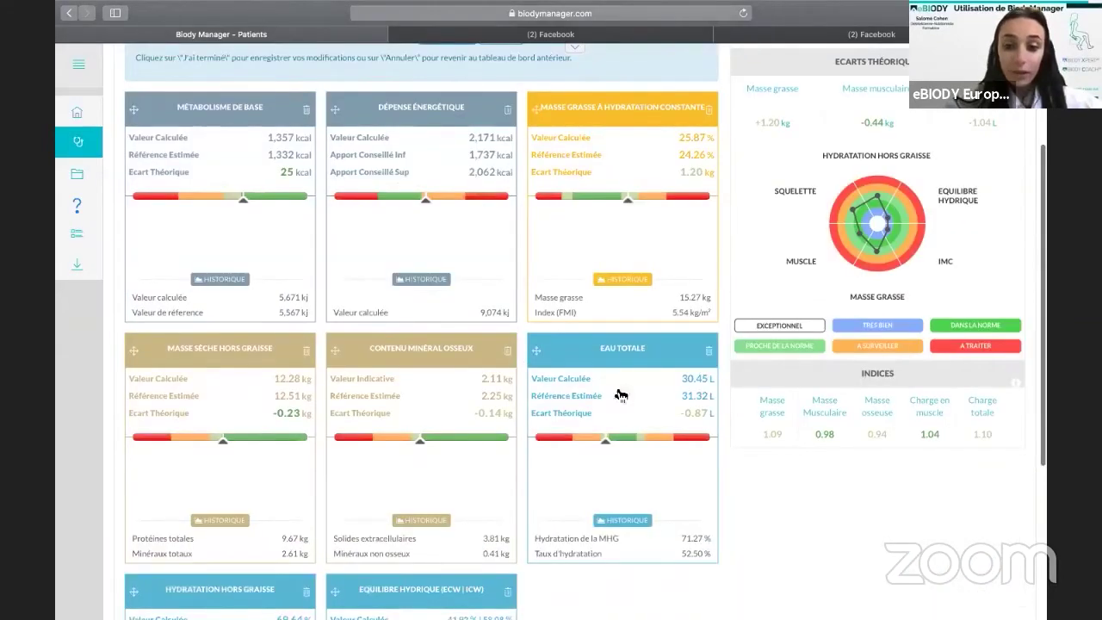
{"action": "scroll", "coordinate": [616, 412], "scroll_direction": "down", "scroll_amount": 1}
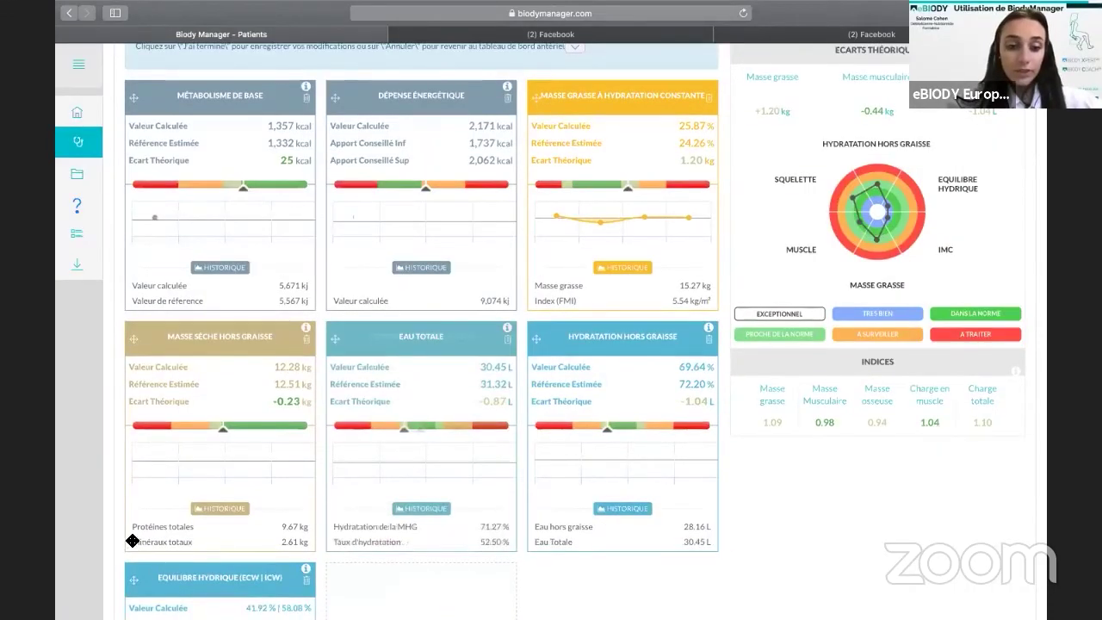
{"action": "scroll", "coordinate": [131, 542], "scroll_direction": "up", "scroll_amount": 1}
{"action": "scroll", "coordinate": [315, 327], "scroll_direction": "down", "scroll_amount": 2}
{"action": "left_click_drag", "start_coordinate": [133, 522], "coordinate": [544, 97]}
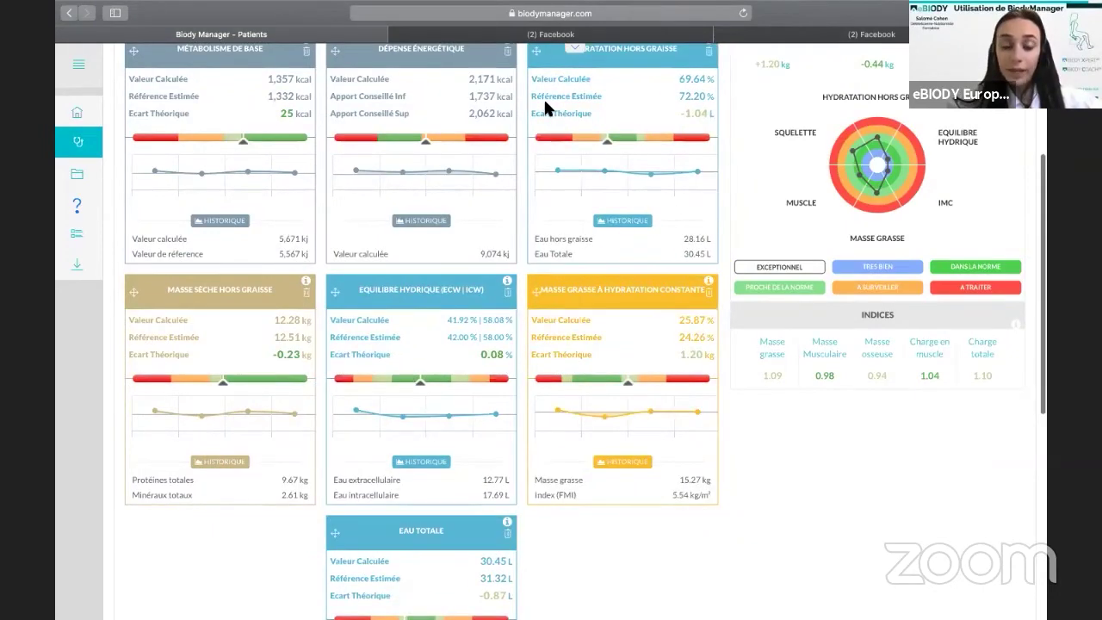
{"action": "scroll", "coordinate": [544, 97], "scroll_direction": "up", "scroll_amount": 2}
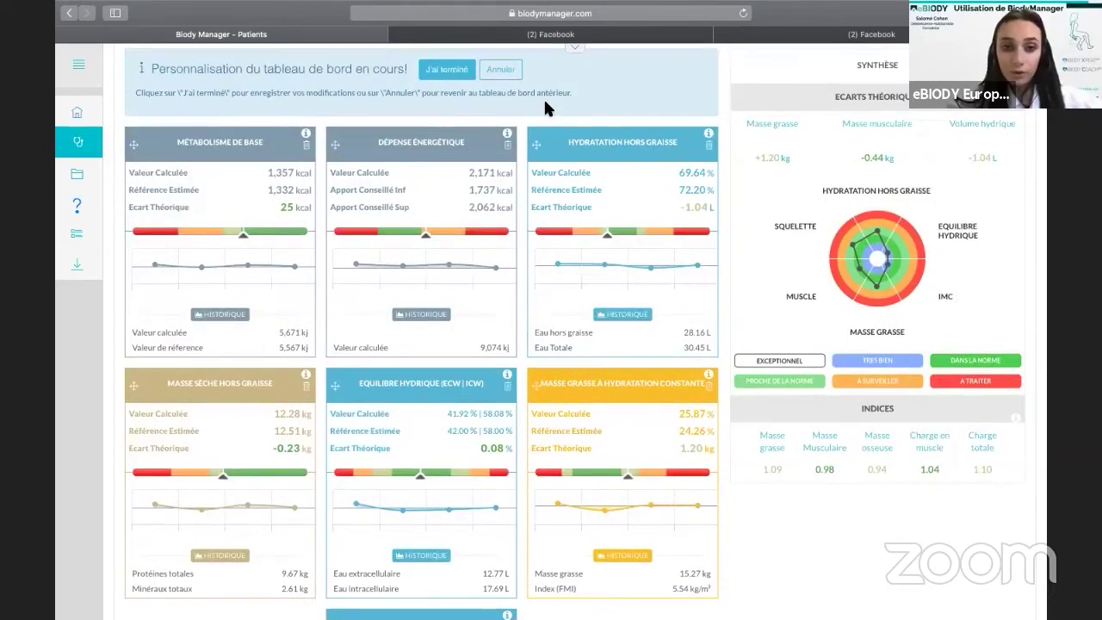
{"action": "scroll", "coordinate": [545, 103], "scroll_direction": "up", "scroll_amount": 2}
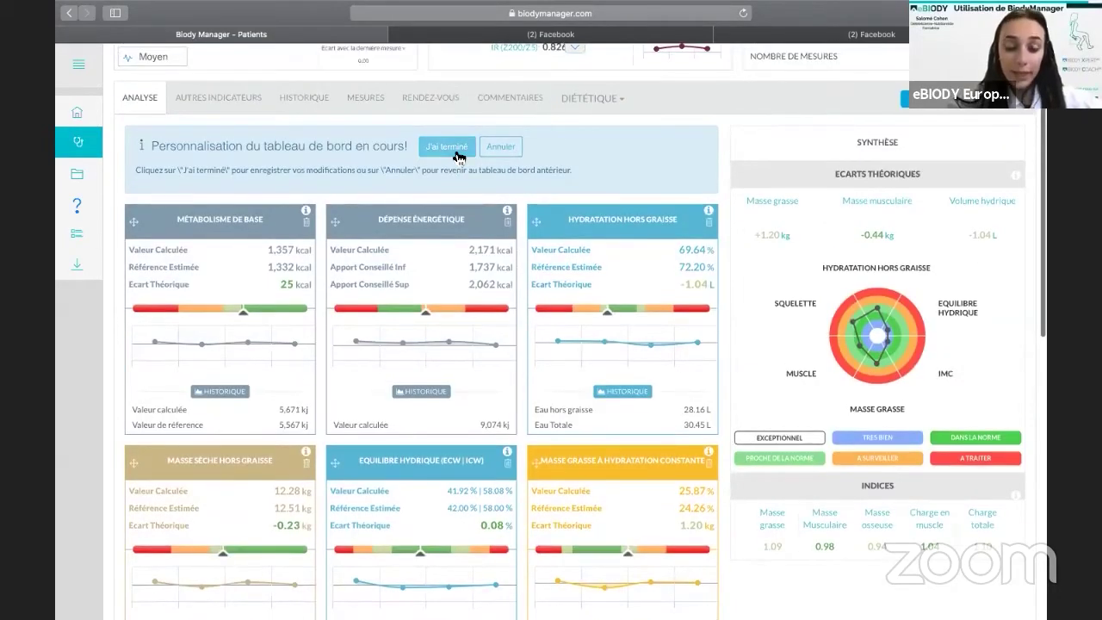
Save the layout for this patient and as generic template 'tableau de bord très simplifié'.
{"action": "left_click", "coordinate": [448, 147]}
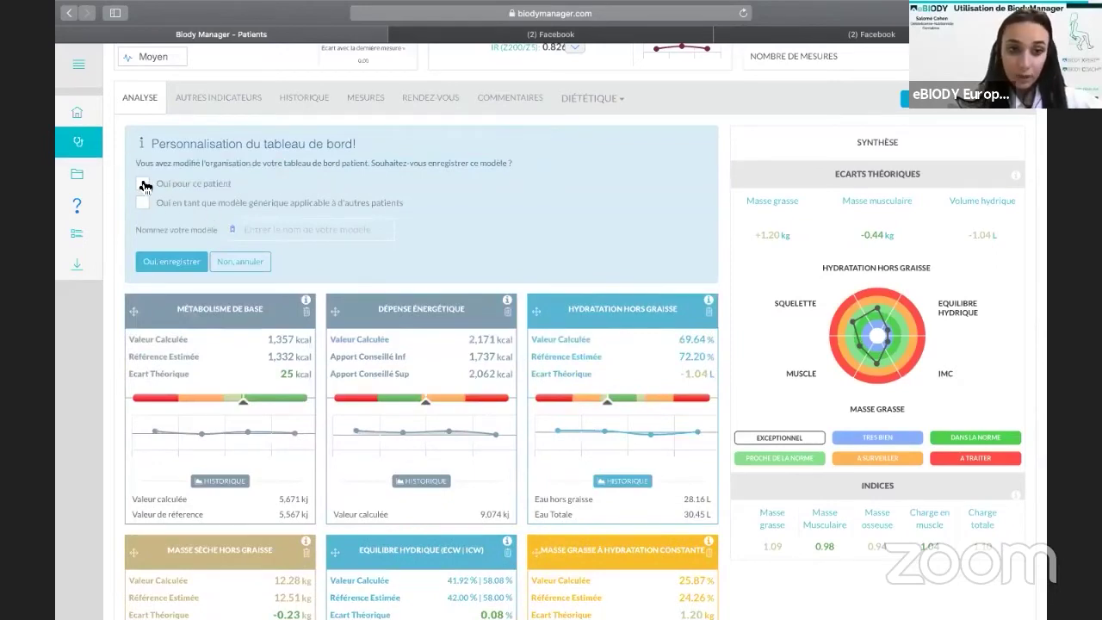
{"action": "left_click", "coordinate": [142, 183]}
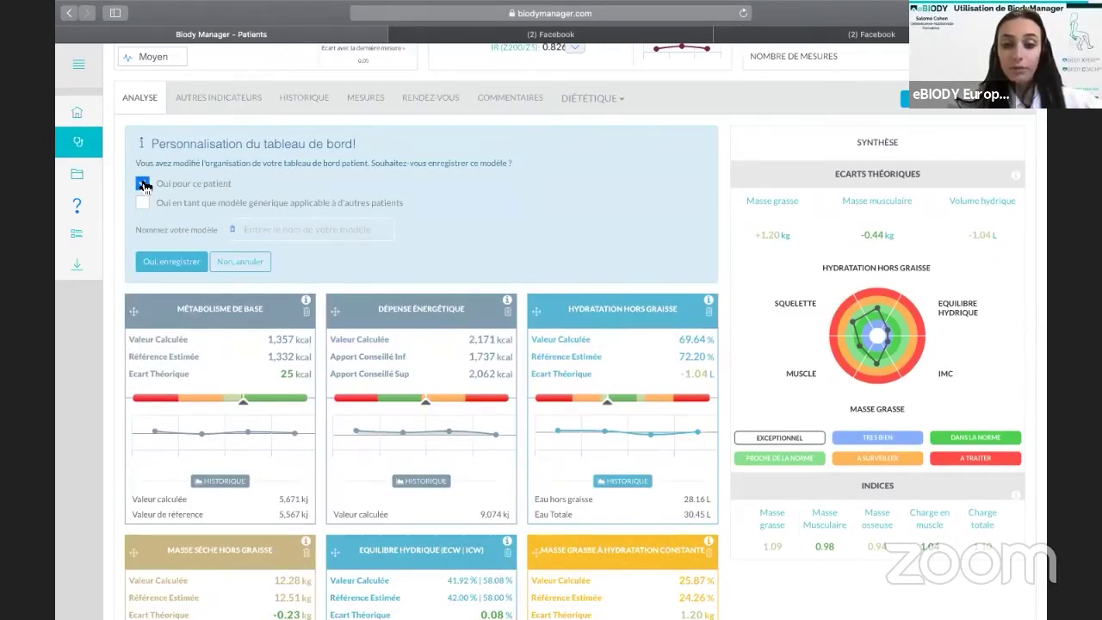
{"action": "scroll", "coordinate": [144, 187], "scroll_direction": "down", "scroll_amount": 3}
{"action": "scroll", "coordinate": [144, 187], "scroll_direction": "up", "scroll_amount": 2}
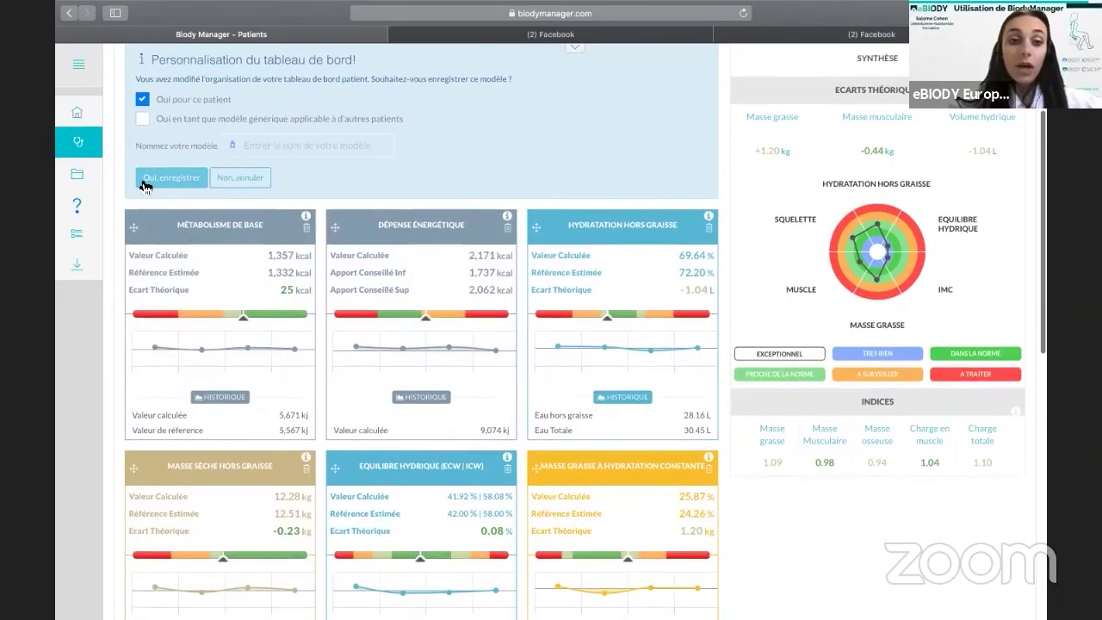
{"action": "scroll", "coordinate": [144, 187], "scroll_direction": "up", "scroll_amount": 1}
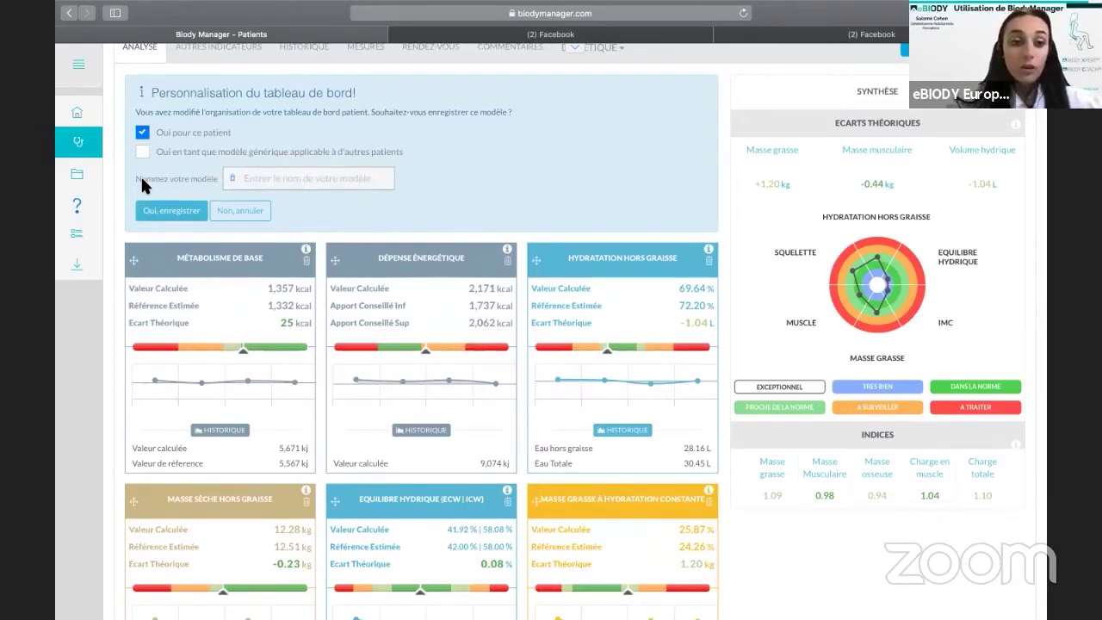
{"action": "left_click", "coordinate": [143, 152]}
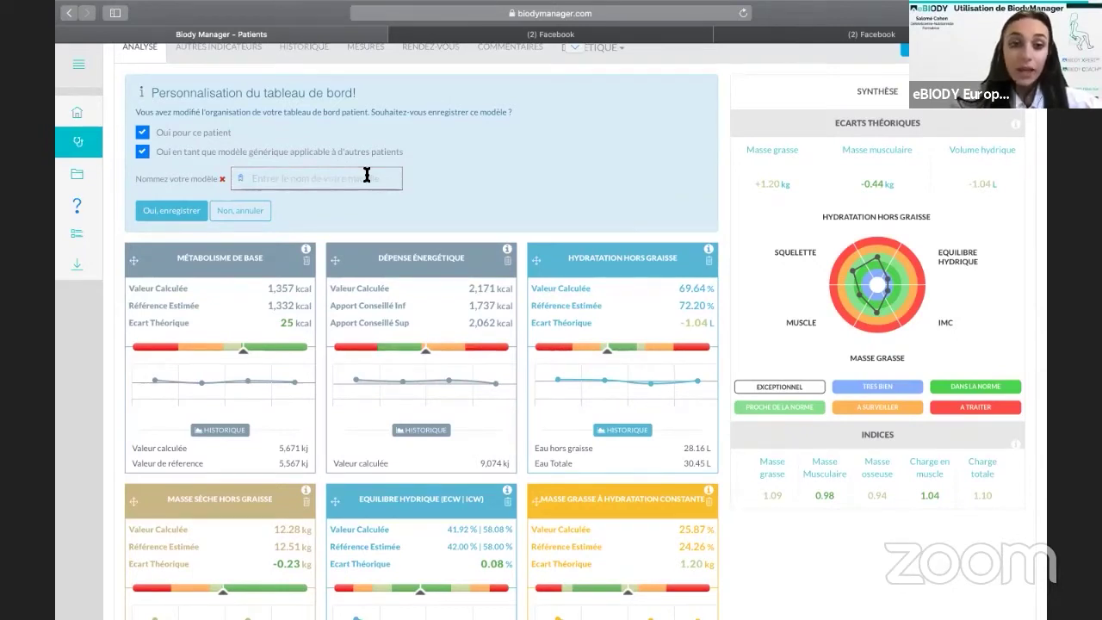
{"action": "left_click", "coordinate": [367, 175]}
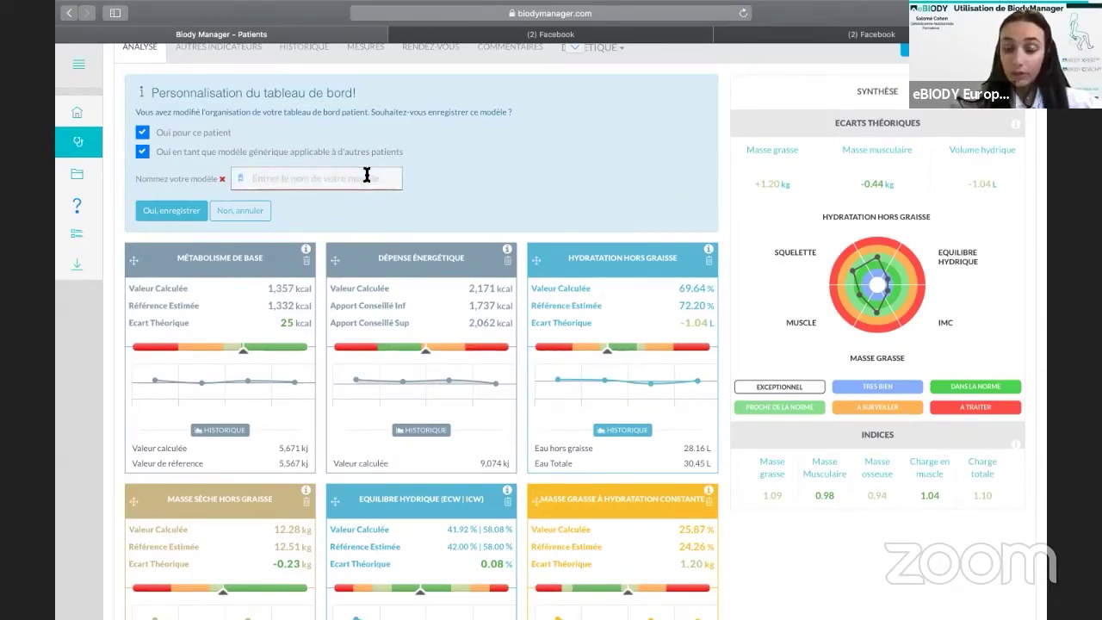
{"action": "type", "text": "y"}
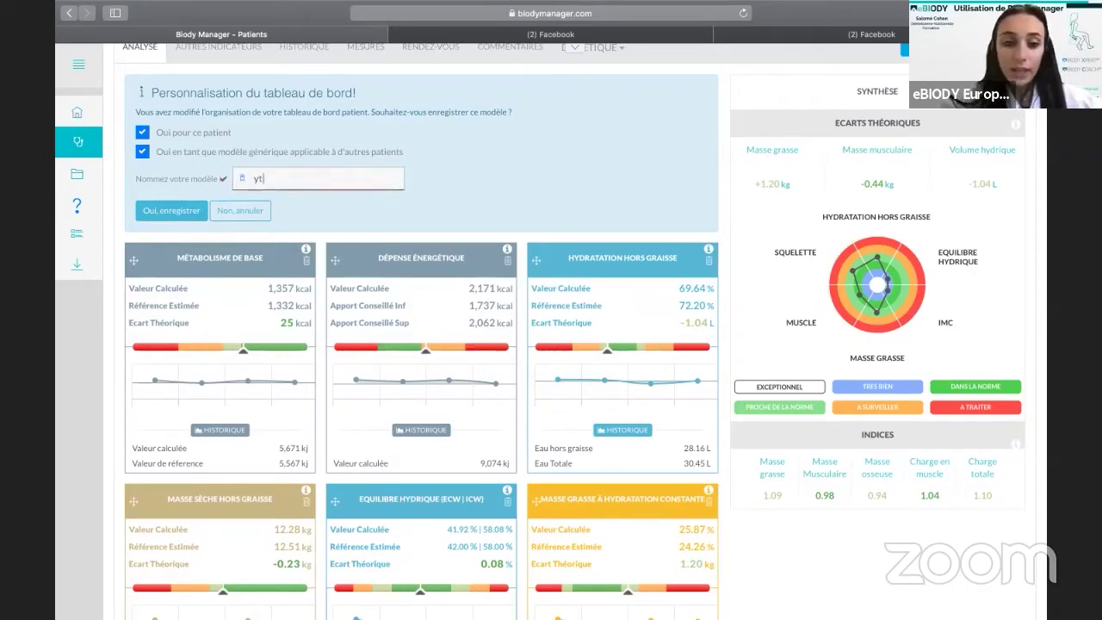
{"action": "key", "text": "BackSpace"}
{"action": "type", "text": "tableau d"}
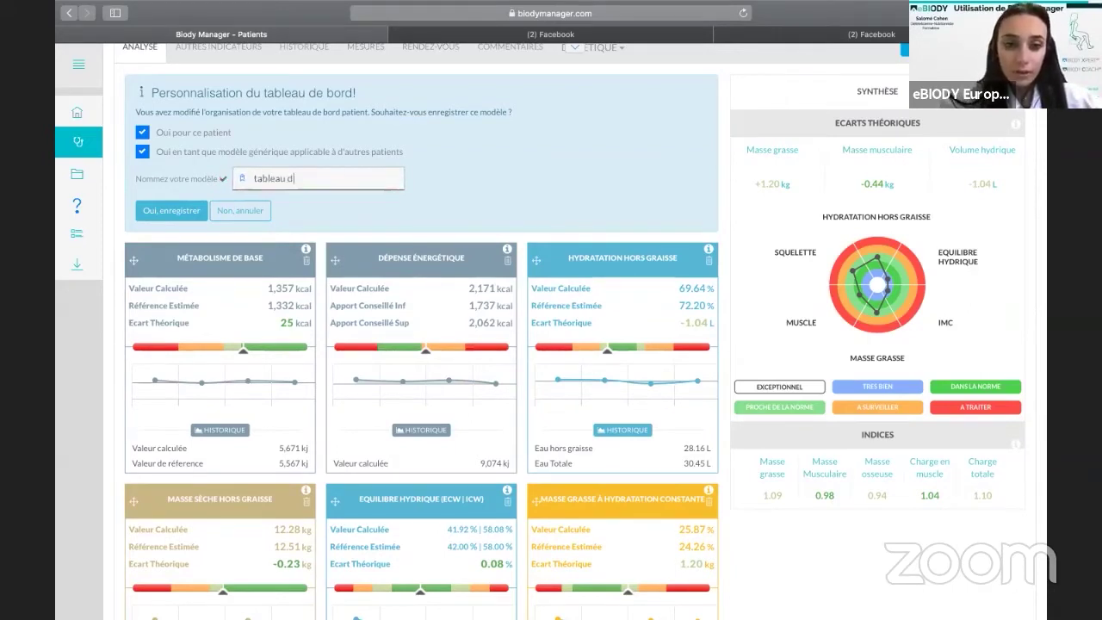
{"action": "type", "text": "e bord très simp"}
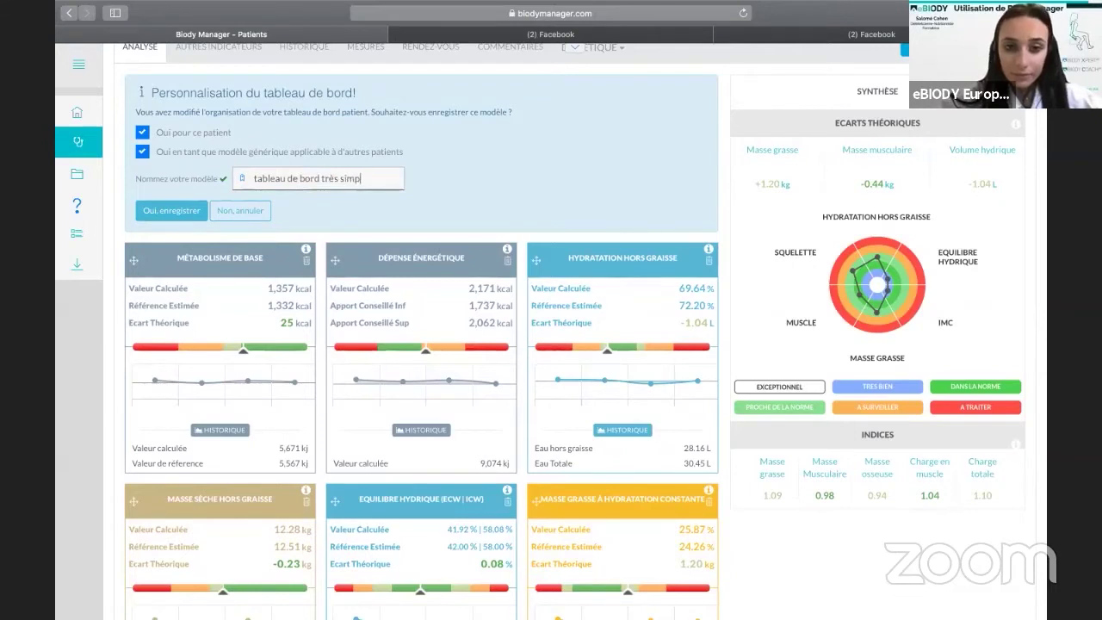
{"action": "type", "text": "lifié"}
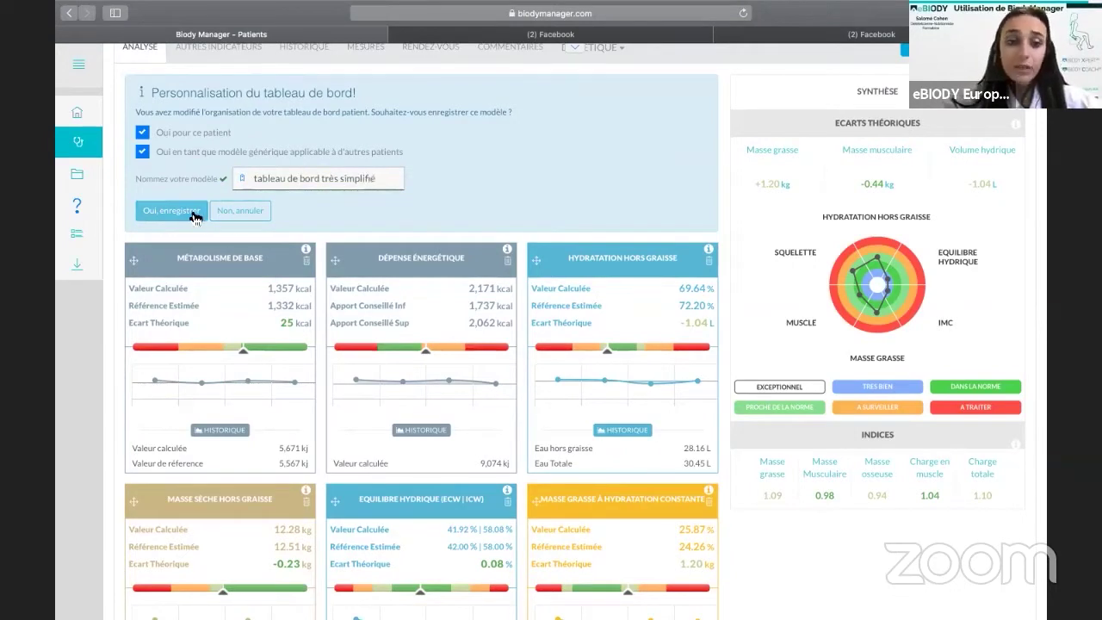
{"action": "left_click", "coordinate": [194, 215]}
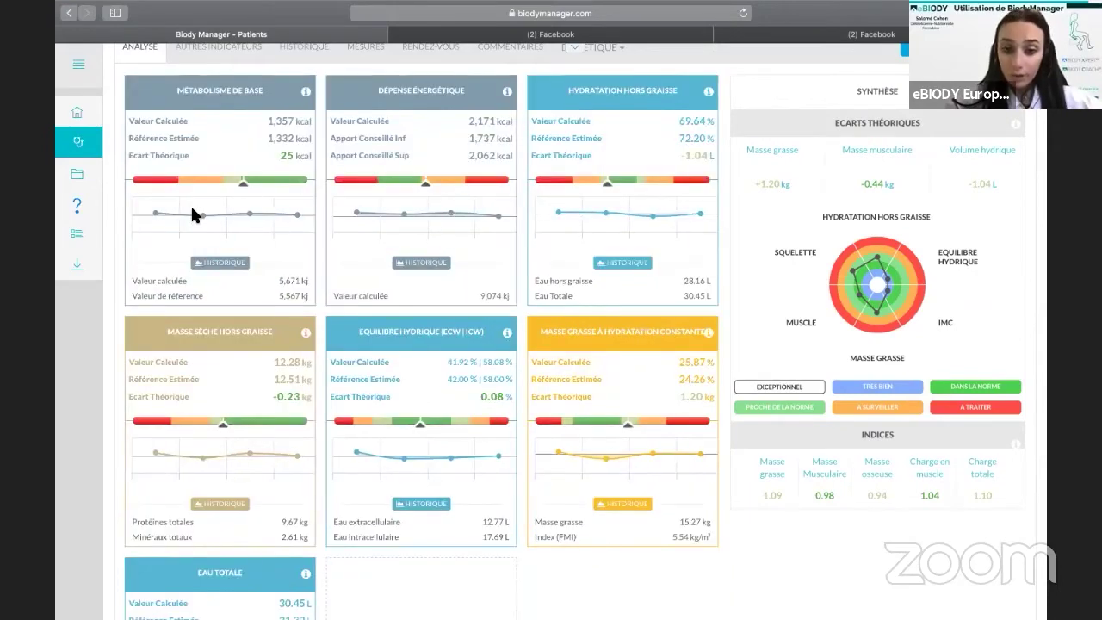
{"action": "scroll", "coordinate": [192, 215], "scroll_direction": "up", "scroll_amount": 1}
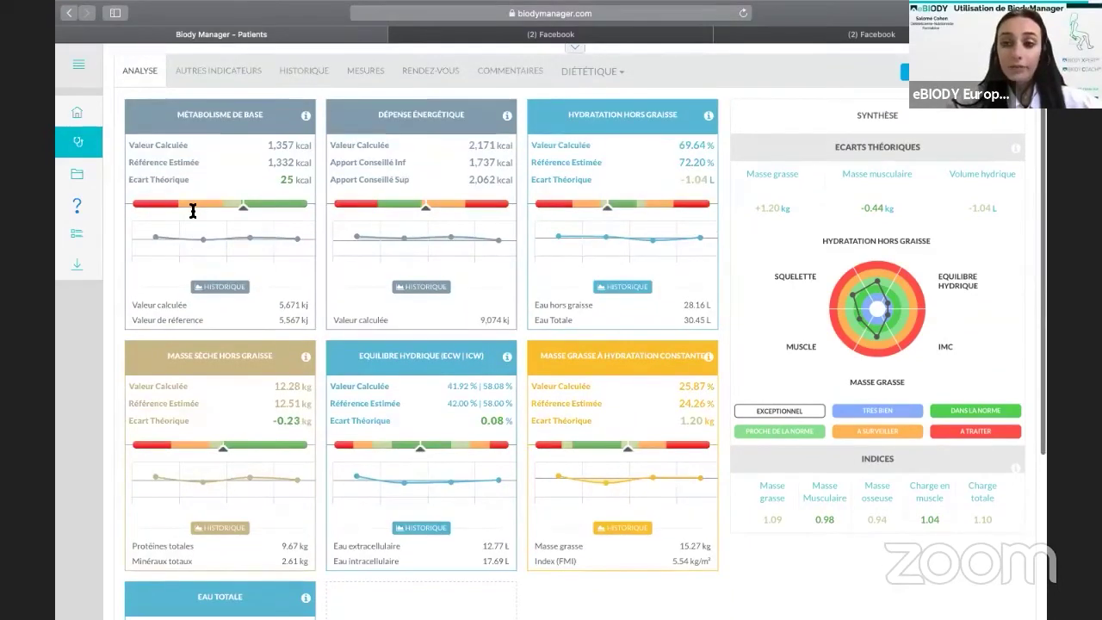
{"action": "scroll", "coordinate": [193, 212], "scroll_direction": "up", "scroll_amount": 3}
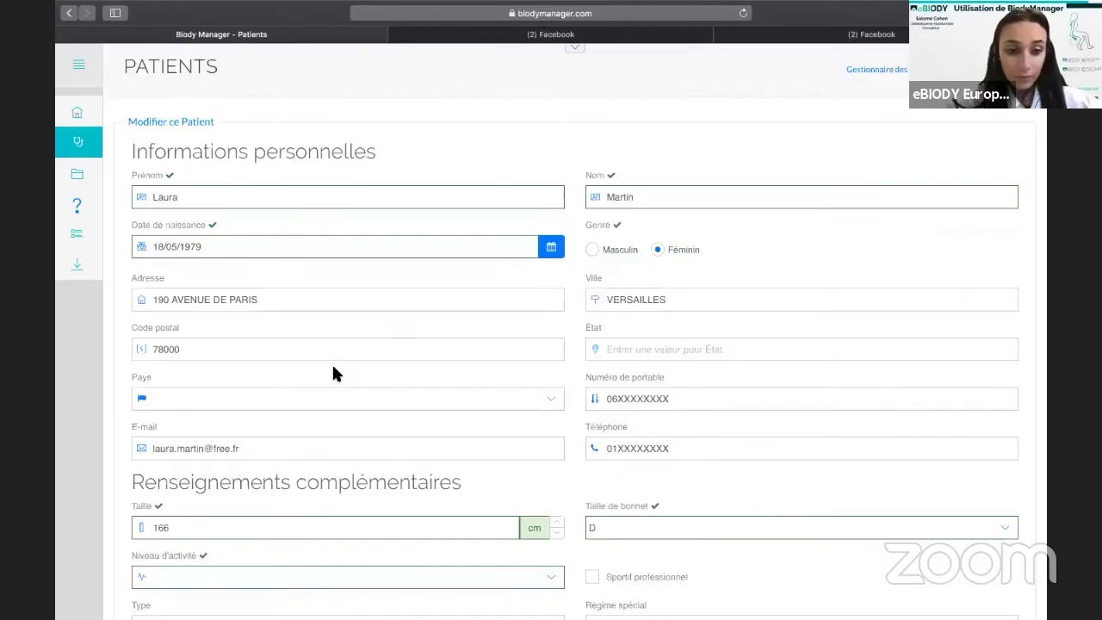
Choose 'tableau de bord très simplifié' as the patient's Modèle and save the record.
{"action": "scroll", "coordinate": [334, 369], "scroll_direction": "down", "scroll_amount": 10}
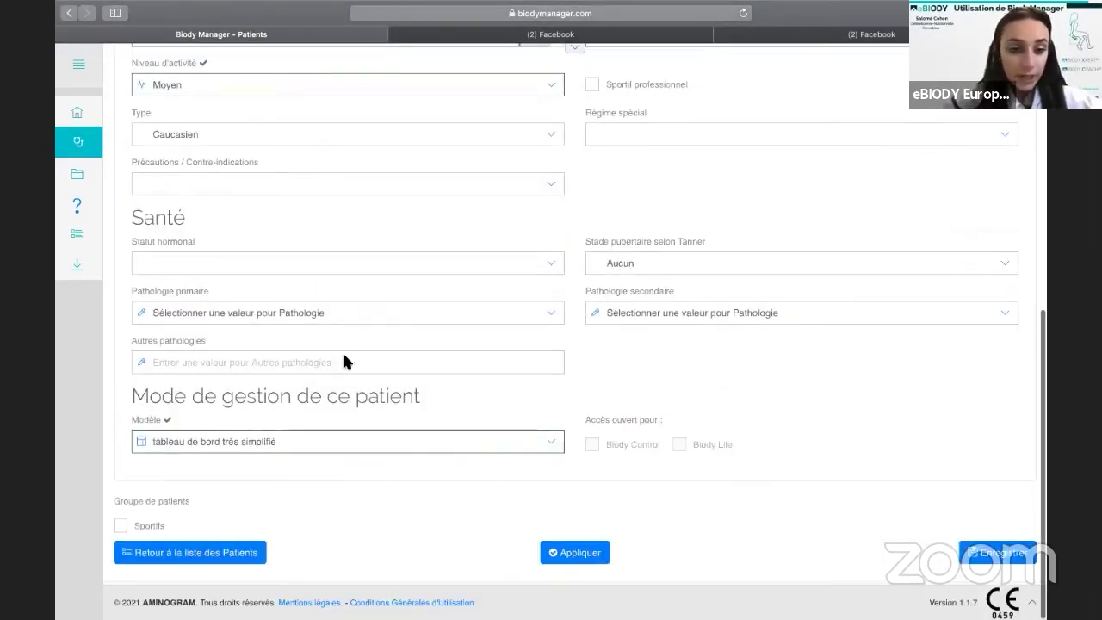
{"action": "left_click", "coordinate": [331, 441]}
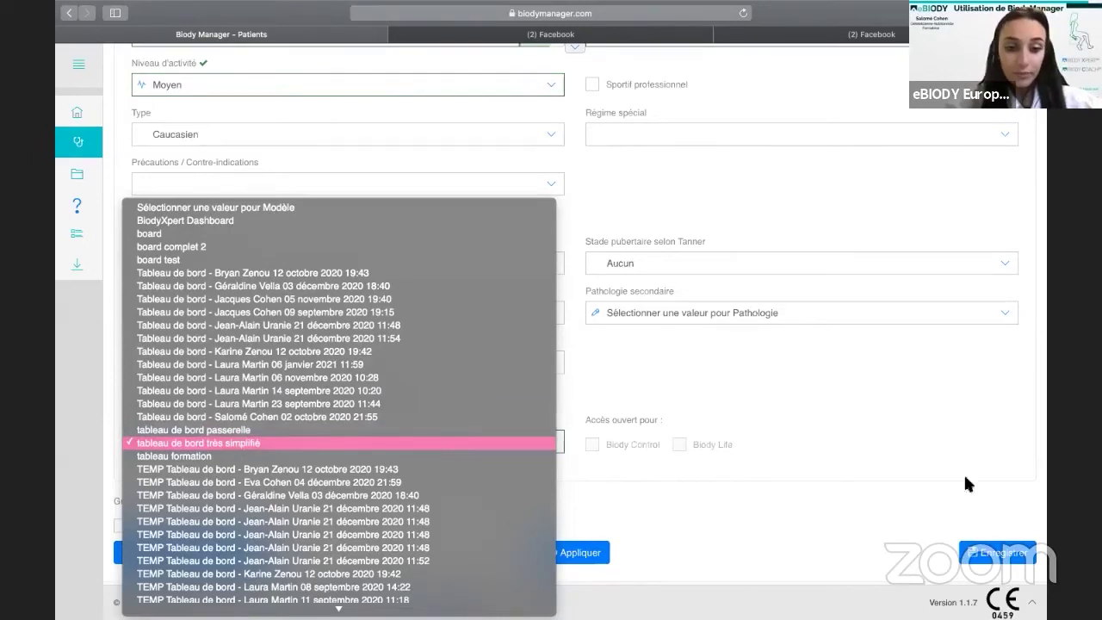
{"action": "left_click", "coordinate": [1007, 560]}
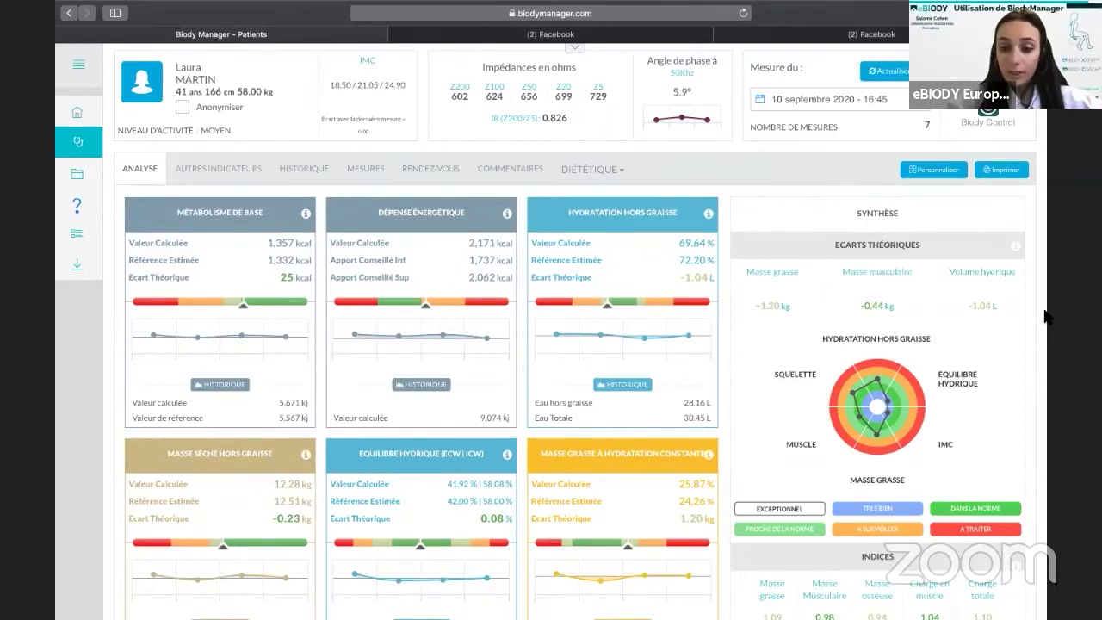
Open the patient's printable report and its print settings, leaving no printer selected.
{"action": "left_click", "coordinate": [1004, 172]}
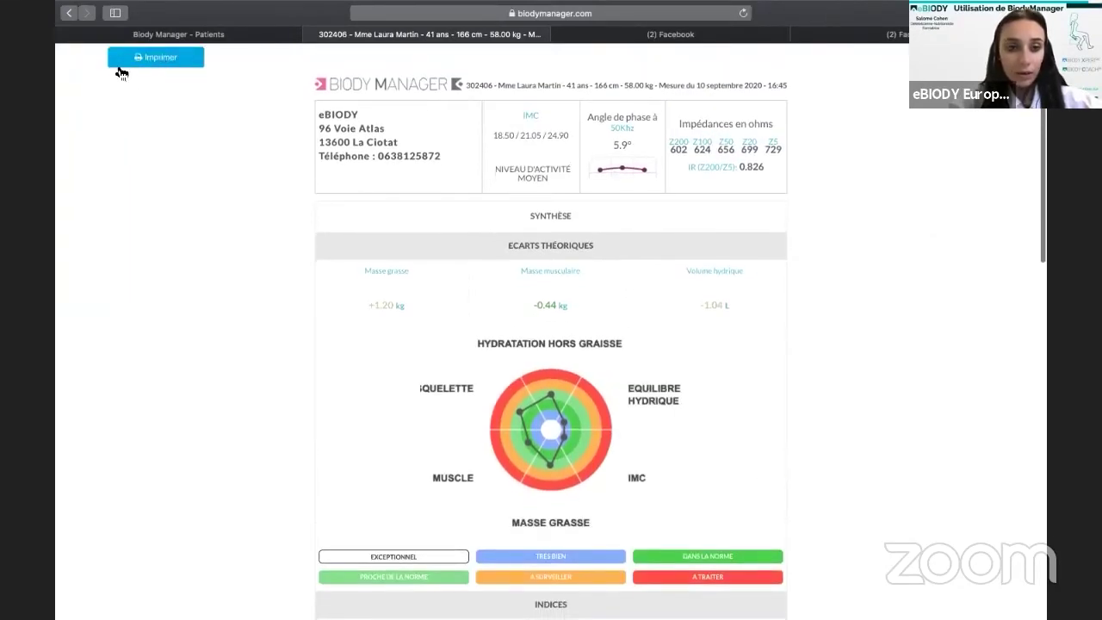
{"action": "left_click", "coordinate": [199, 63]}
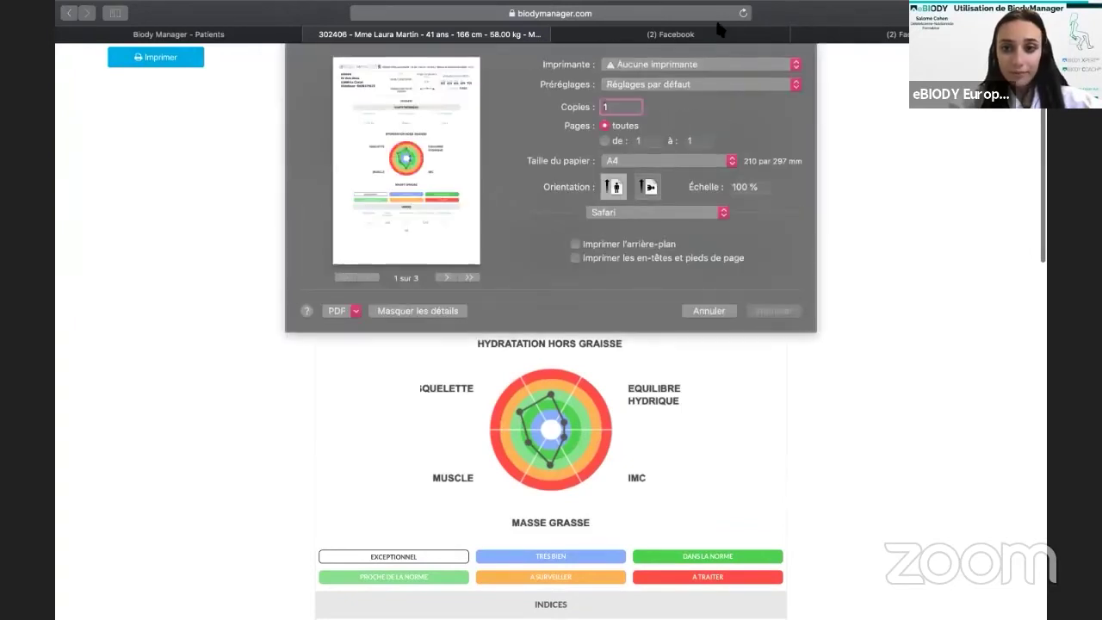
{"action": "left_click", "coordinate": [745, 67]}
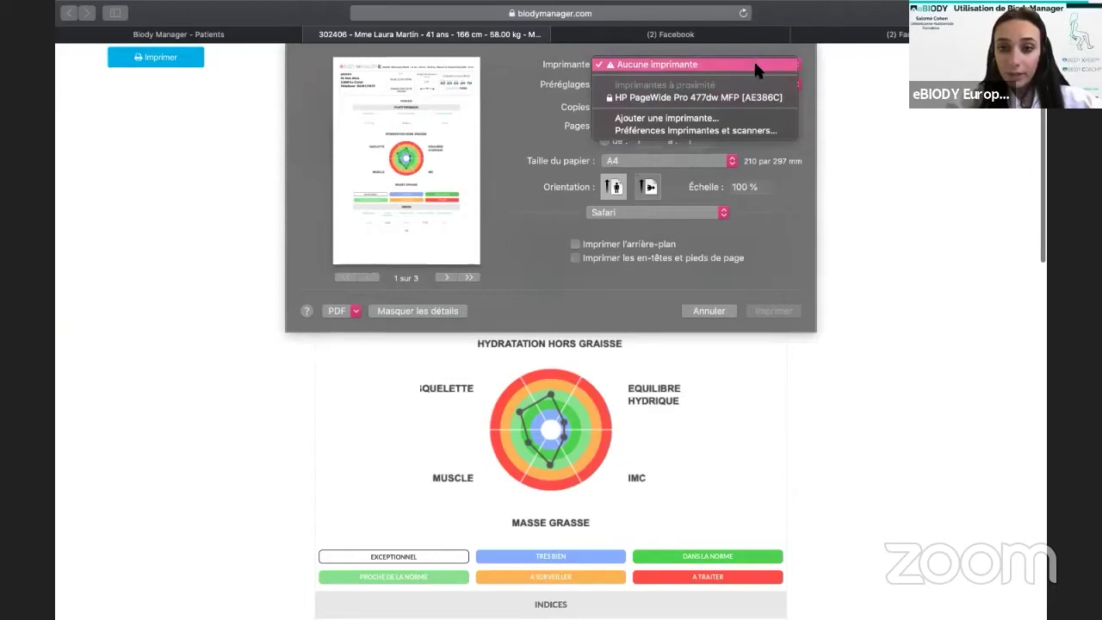
{"action": "left_click", "coordinate": [754, 60]}
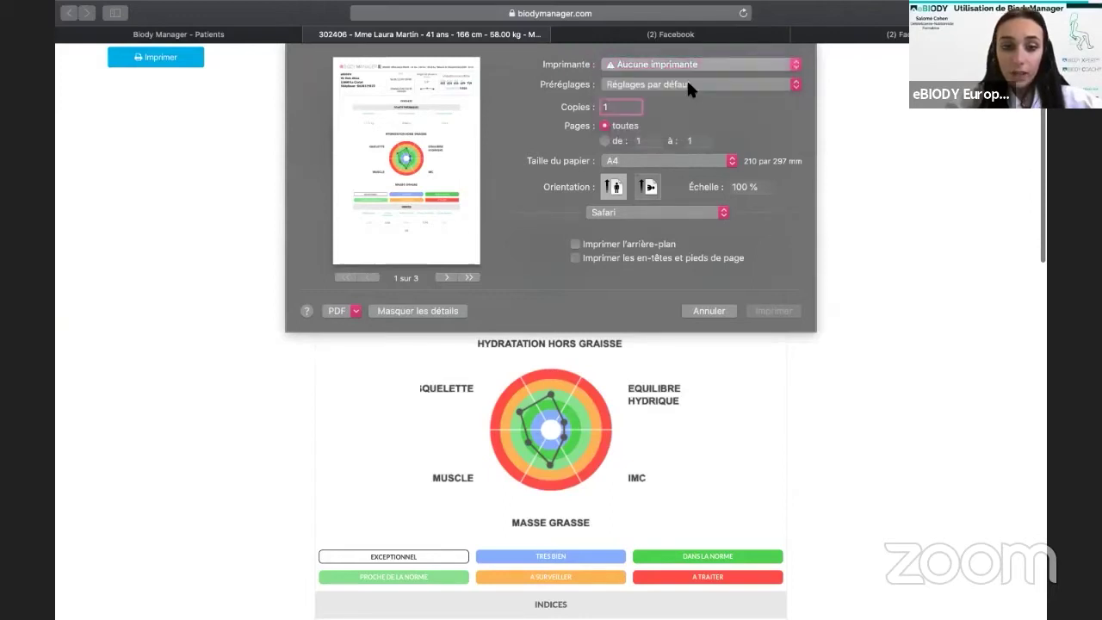
Look through the PDF and printer options, then switch headers and footers on and back off.
{"action": "left_click", "coordinate": [350, 315]}
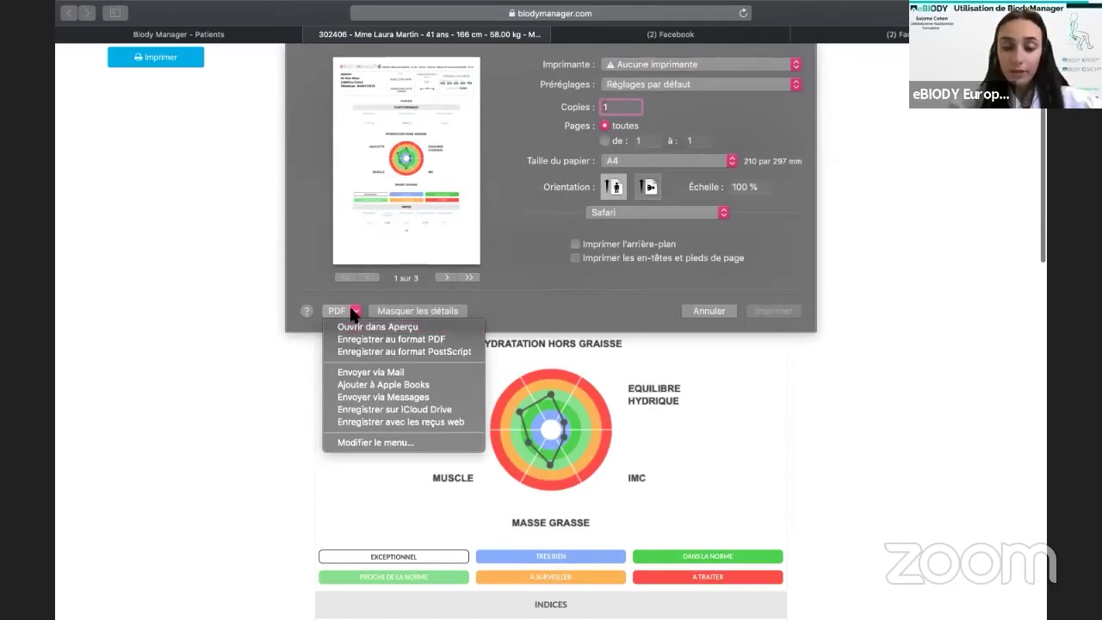
{"action": "left_click", "coordinate": [351, 310]}
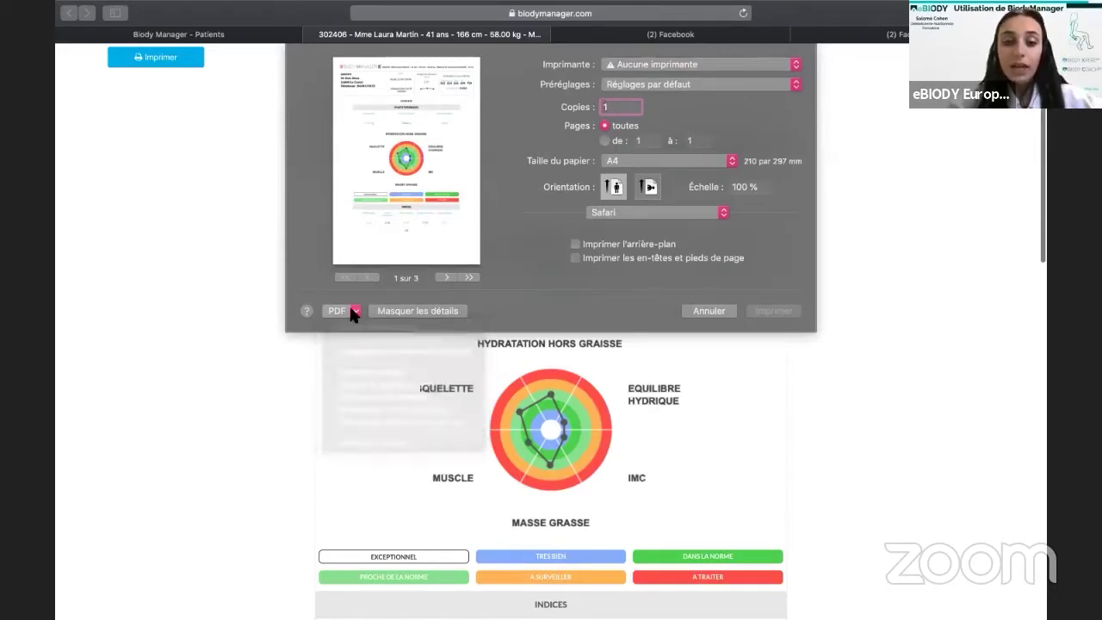
{"action": "left_click", "coordinate": [795, 65]}
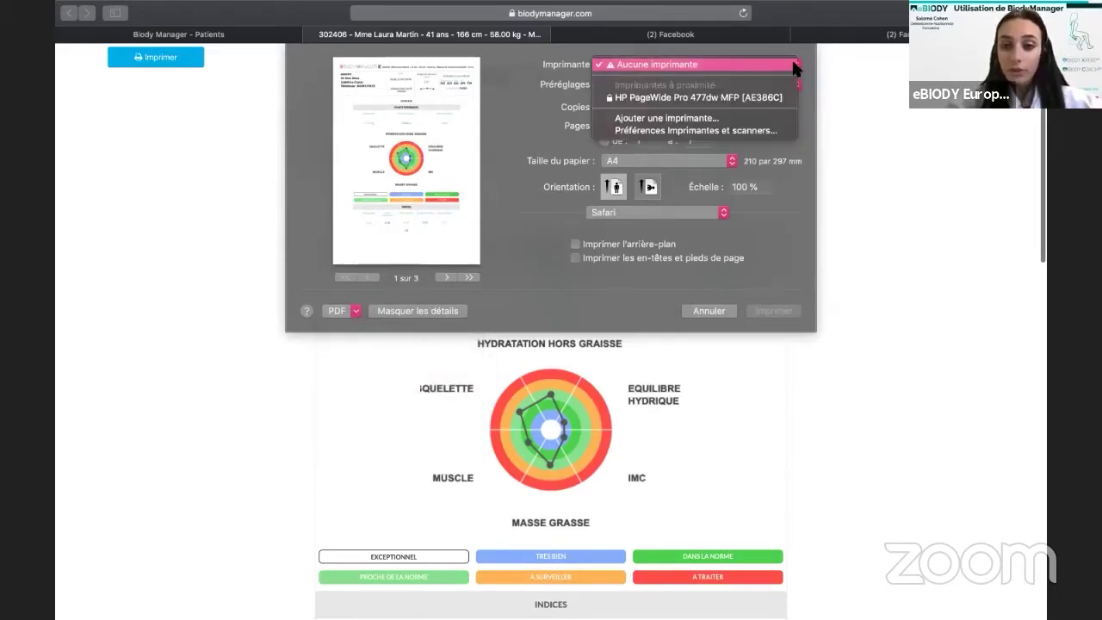
{"action": "left_click", "coordinate": [794, 66]}
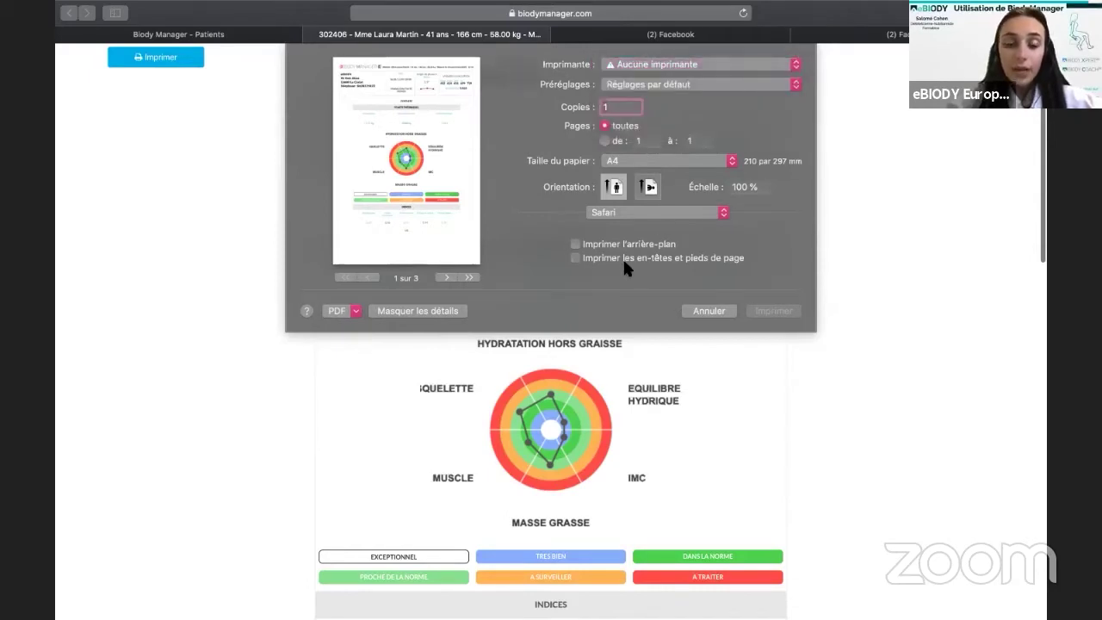
{"action": "left_click", "coordinate": [576, 258]}
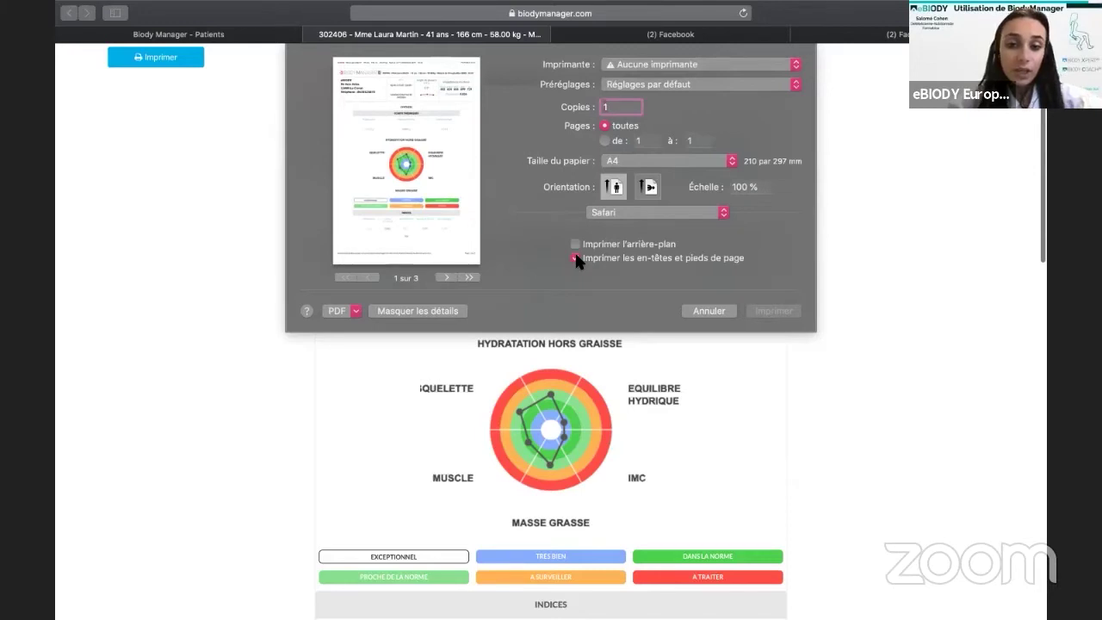
{"action": "left_click", "coordinate": [577, 258]}
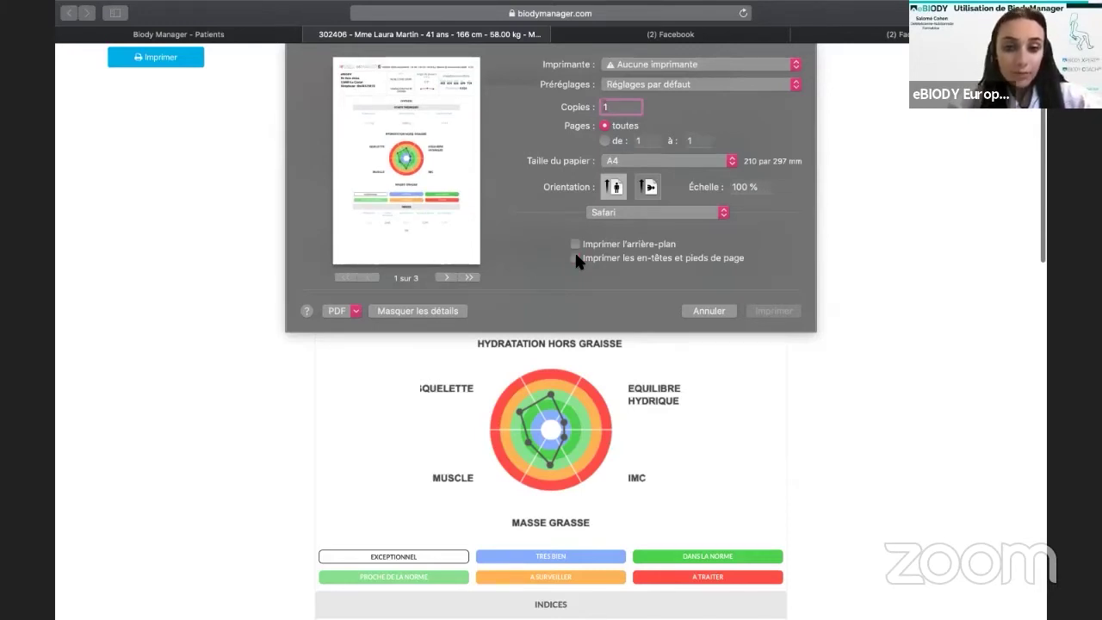
Choose Save as PDF for the report, then cancel saving the file.
{"action": "left_click", "coordinate": [348, 311]}
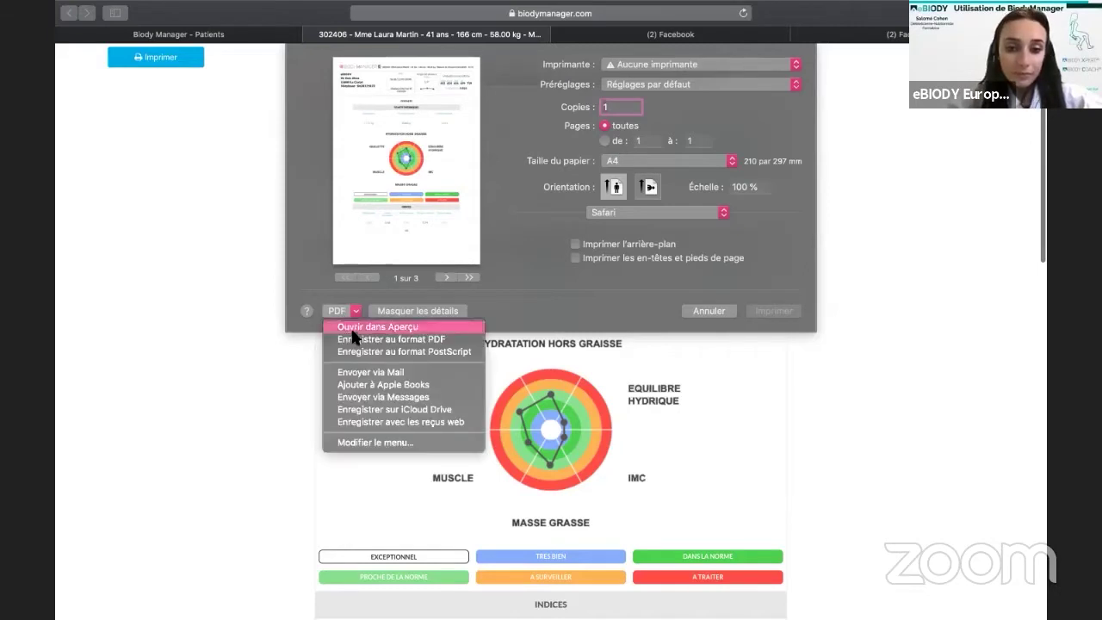
{"action": "left_click", "coordinate": [368, 339]}
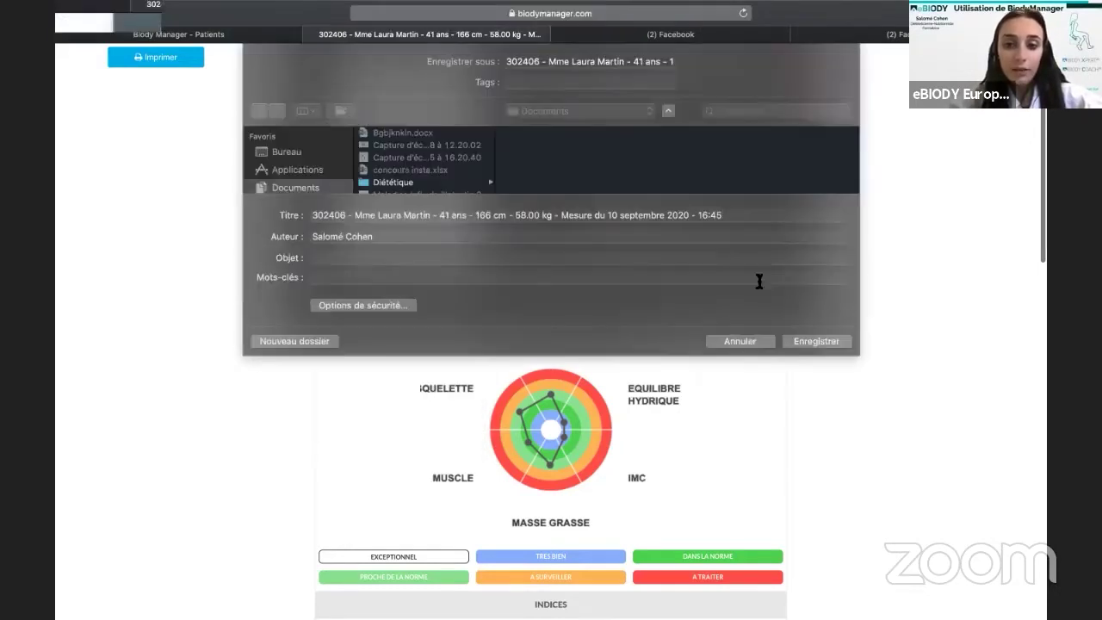
{"action": "left_click", "coordinate": [740, 342]}
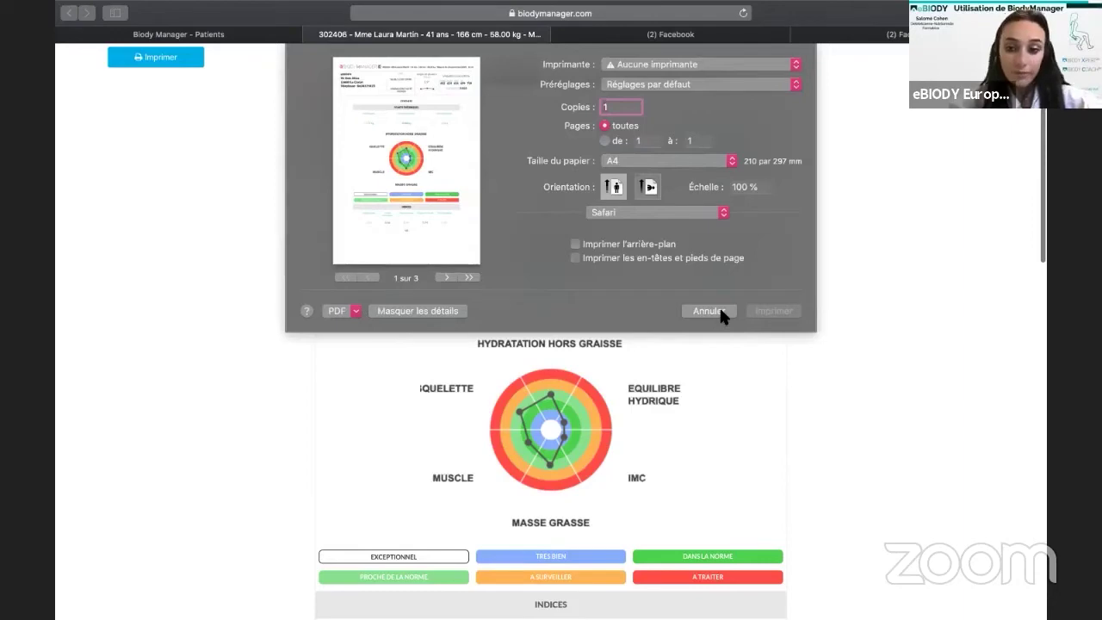
Cancel printing, scroll through the three report pages, and switch back to the Patients tab.
{"action": "left_click", "coordinate": [721, 311]}
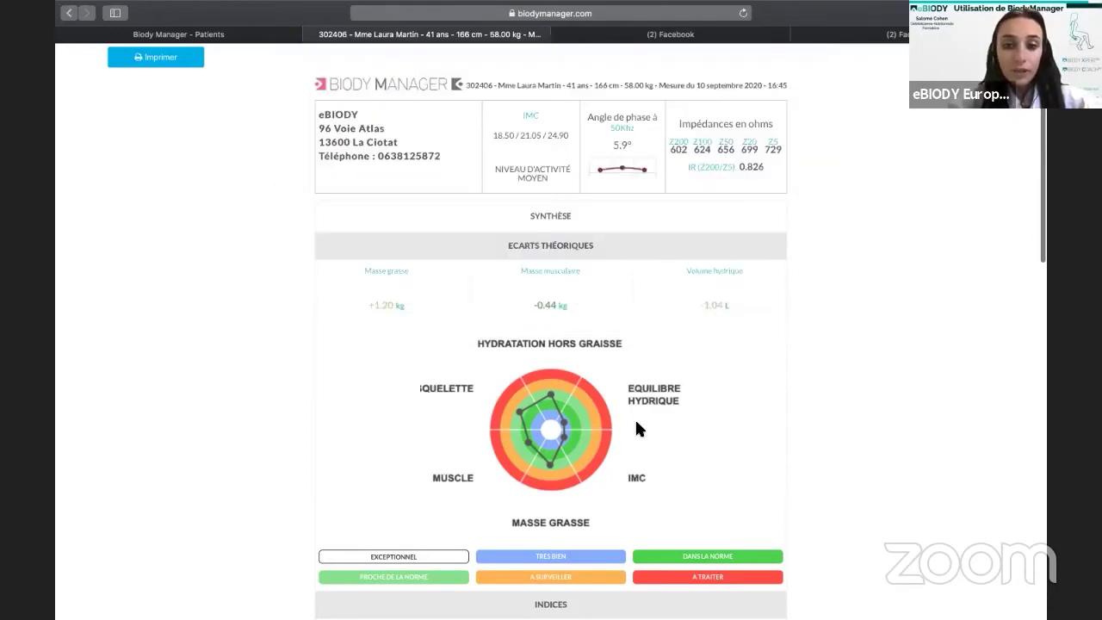
{"action": "scroll", "coordinate": [635, 417], "scroll_direction": "down", "scroll_amount": 5}
{"action": "scroll", "coordinate": [642, 369], "scroll_direction": "down", "scroll_amount": 8}
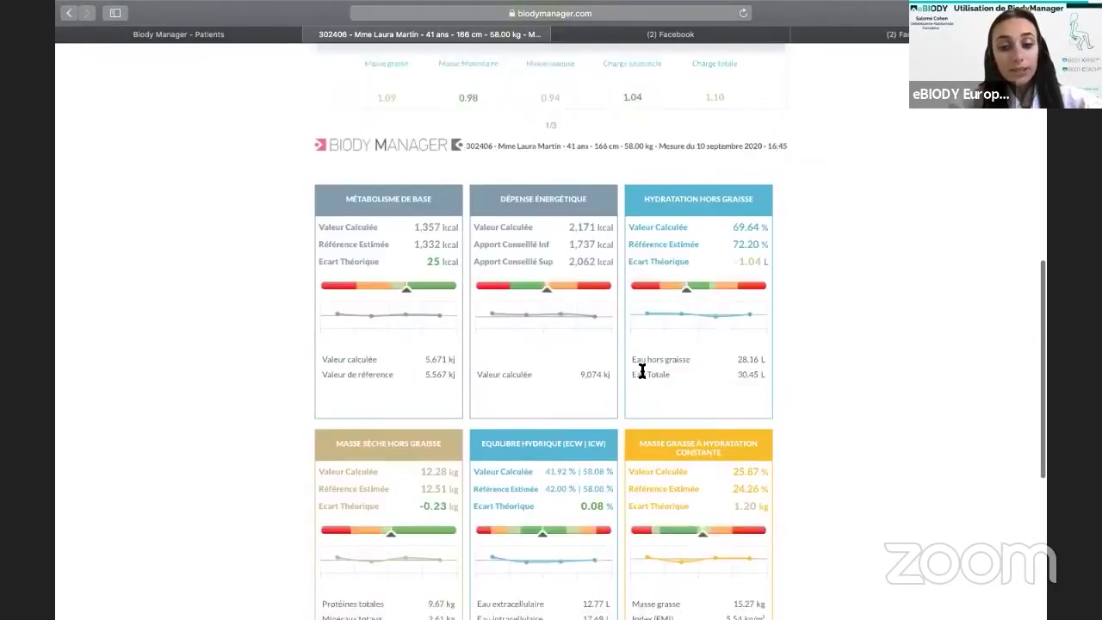
{"action": "scroll", "coordinate": [642, 375], "scroll_direction": "down", "scroll_amount": 4}
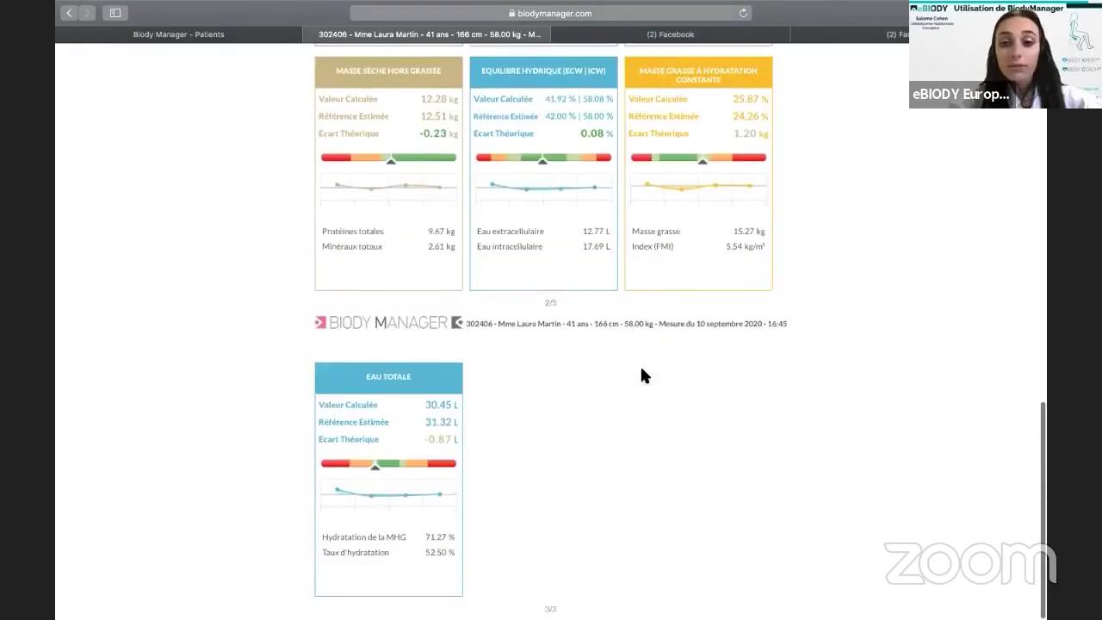
{"action": "scroll", "coordinate": [641, 373], "scroll_direction": "up", "scroll_amount": 5}
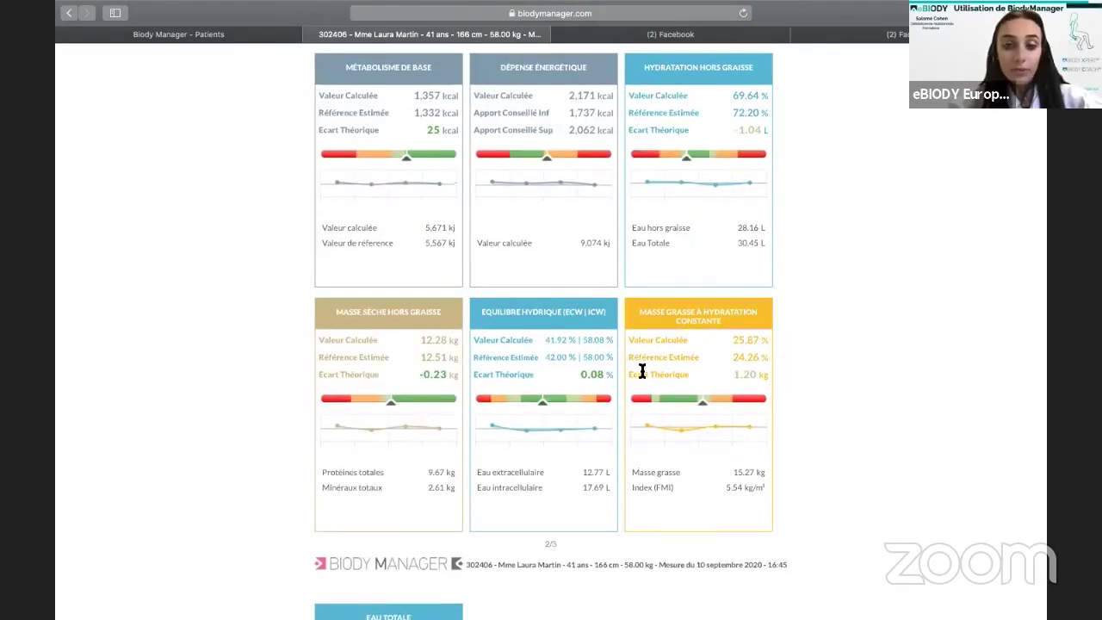
{"action": "scroll", "coordinate": [642, 372], "scroll_direction": "up", "scroll_amount": 1}
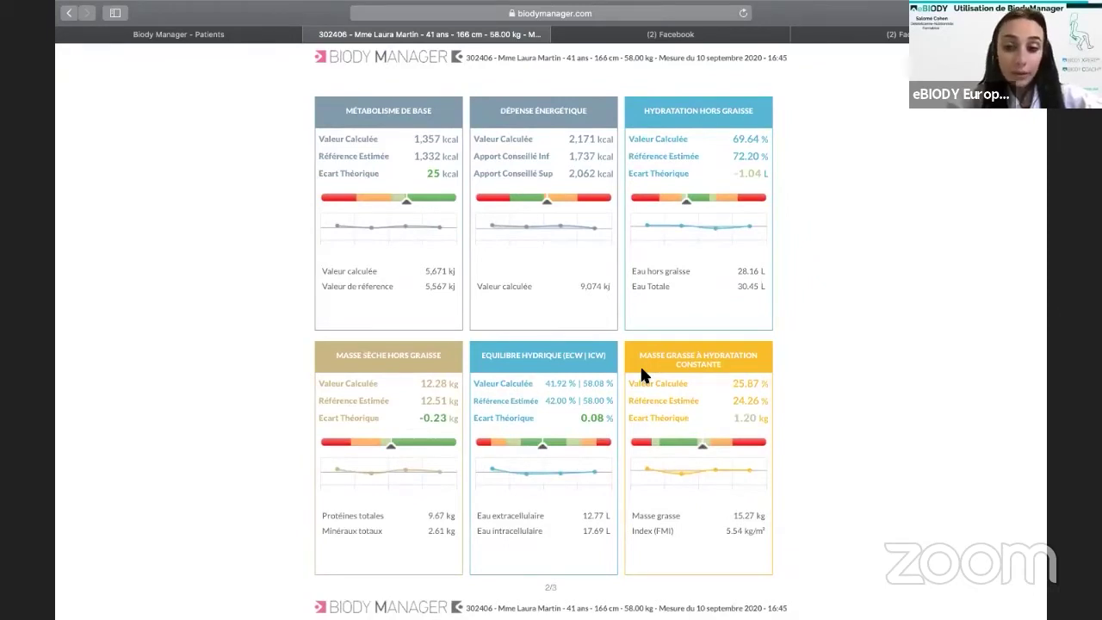
{"action": "scroll", "coordinate": [640, 364], "scroll_direction": "up", "scroll_amount": 6}
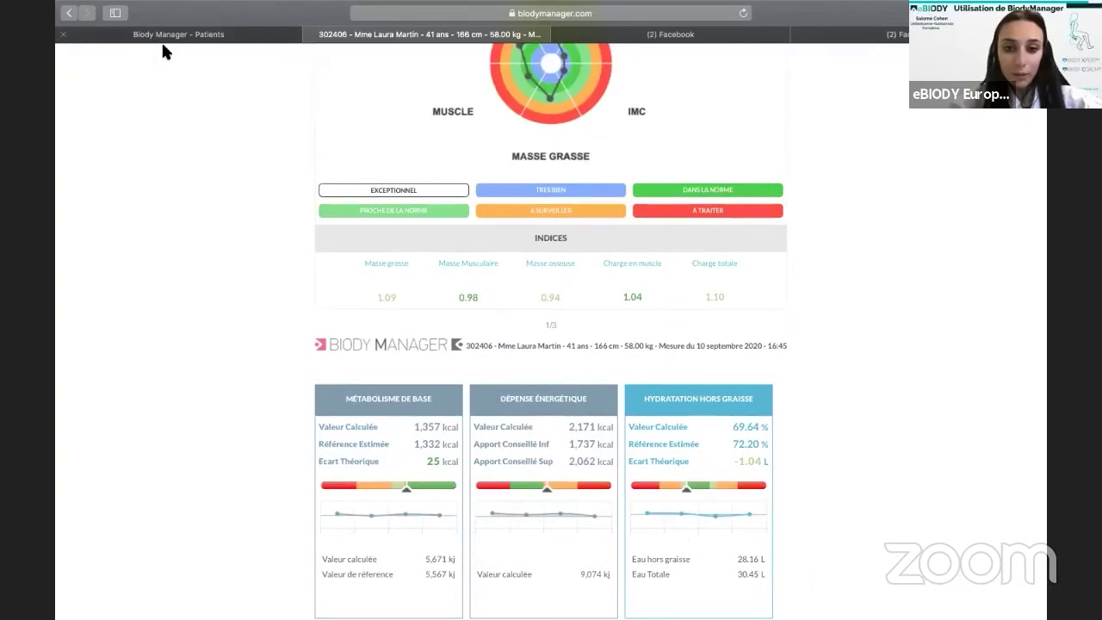
{"action": "key", "text": "ctrl+shift+Tab"}
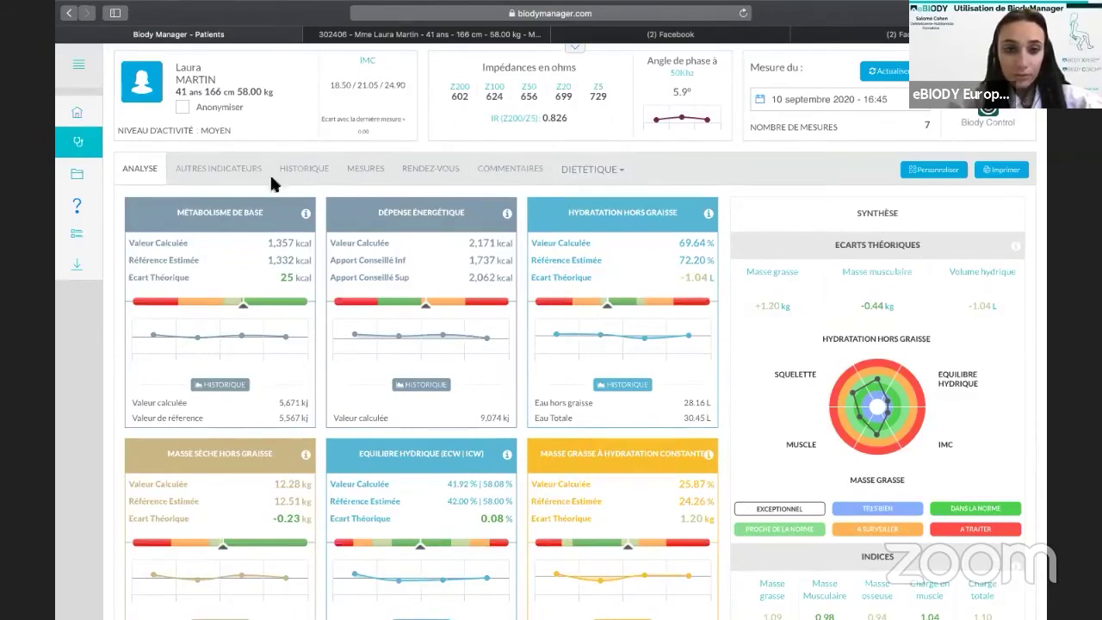
Open Historique and switch the charts from first/last to last 8 to all measurements.
{"action": "left_click", "coordinate": [307, 168]}
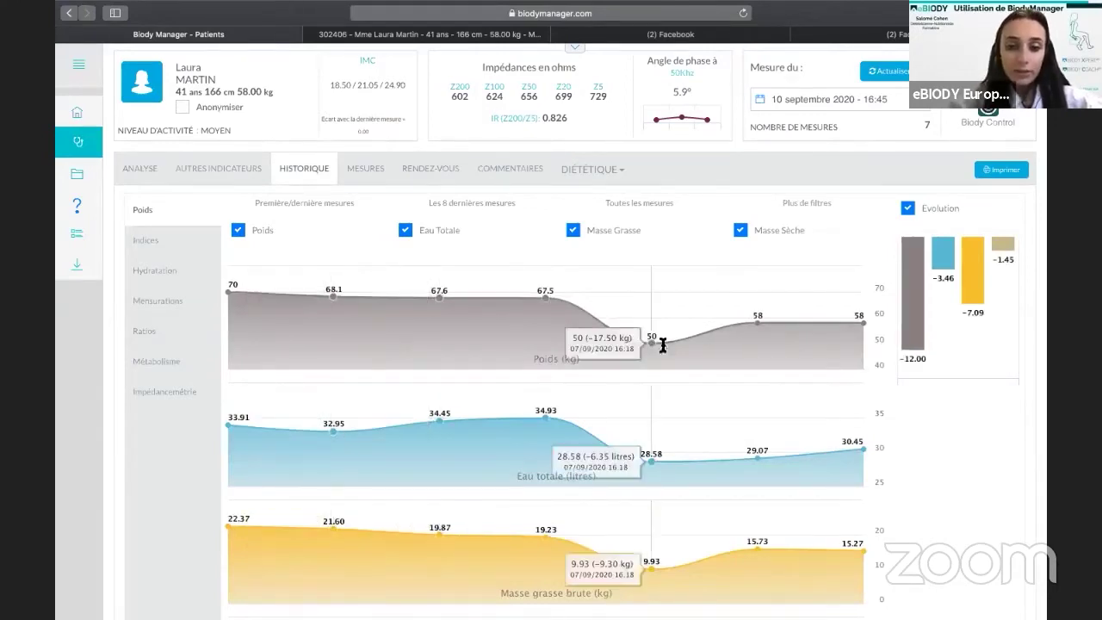
{"action": "scroll", "coordinate": [605, 336], "scroll_direction": "down", "scroll_amount": 4}
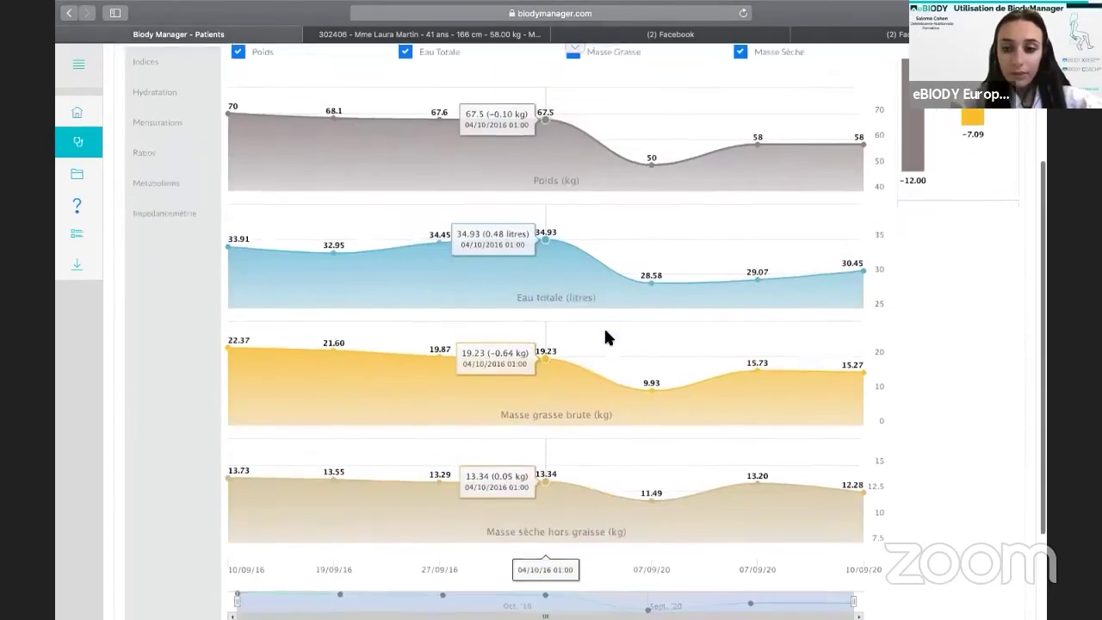
{"action": "scroll", "coordinate": [575, 330], "scroll_direction": "up", "scroll_amount": 4}
{"action": "scroll", "coordinate": [574, 326], "scroll_direction": "down", "scroll_amount": 1}
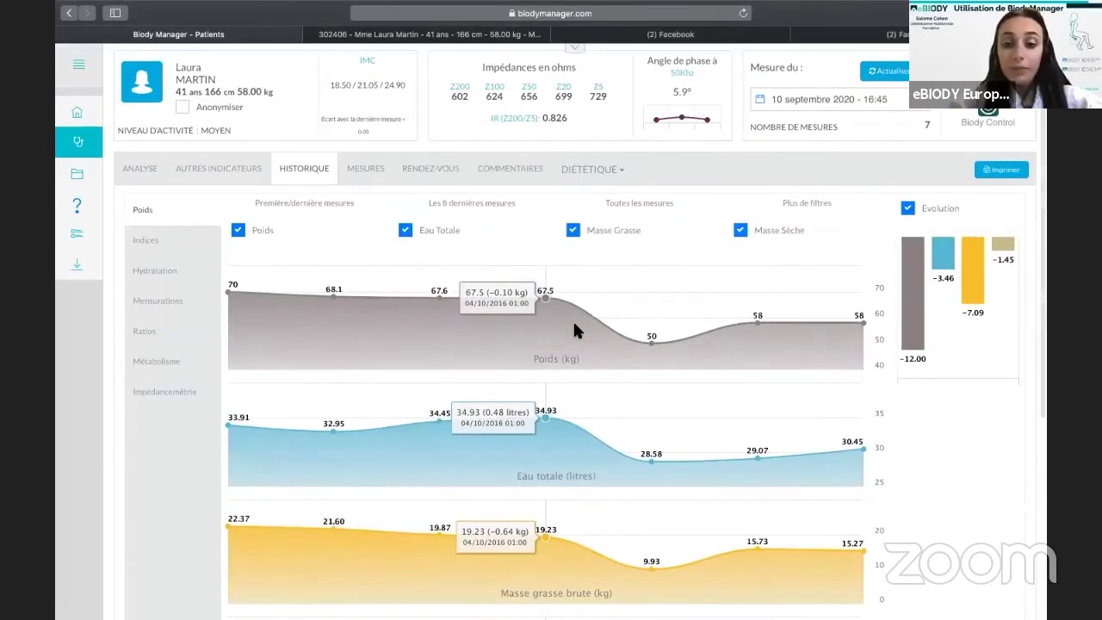
{"action": "left_click", "coordinate": [314, 208]}
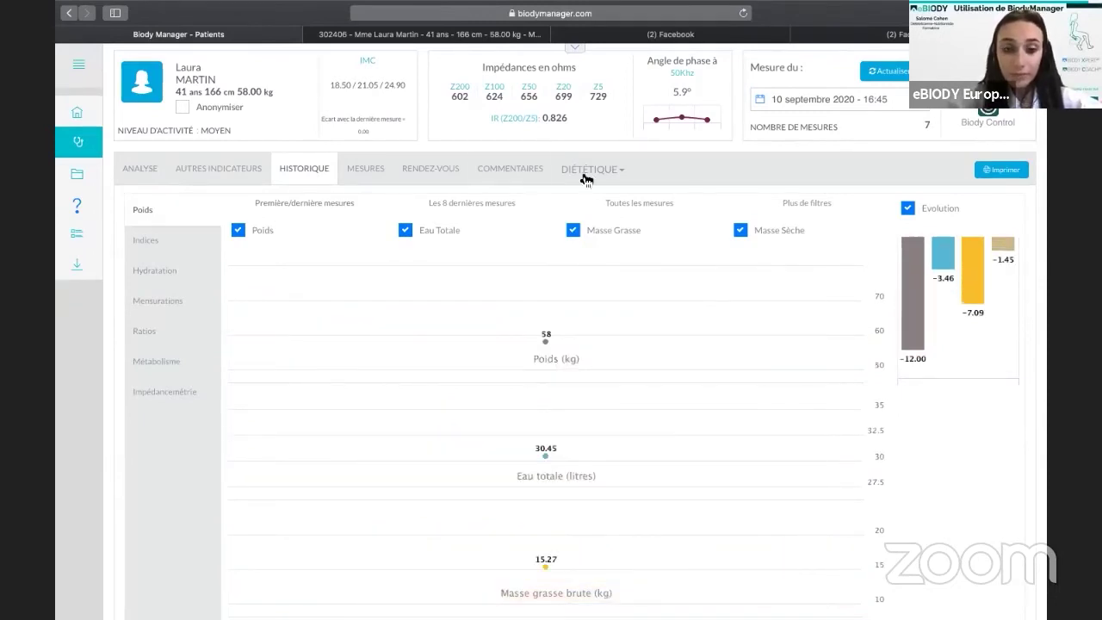
{"action": "left_click", "coordinate": [472, 206]}
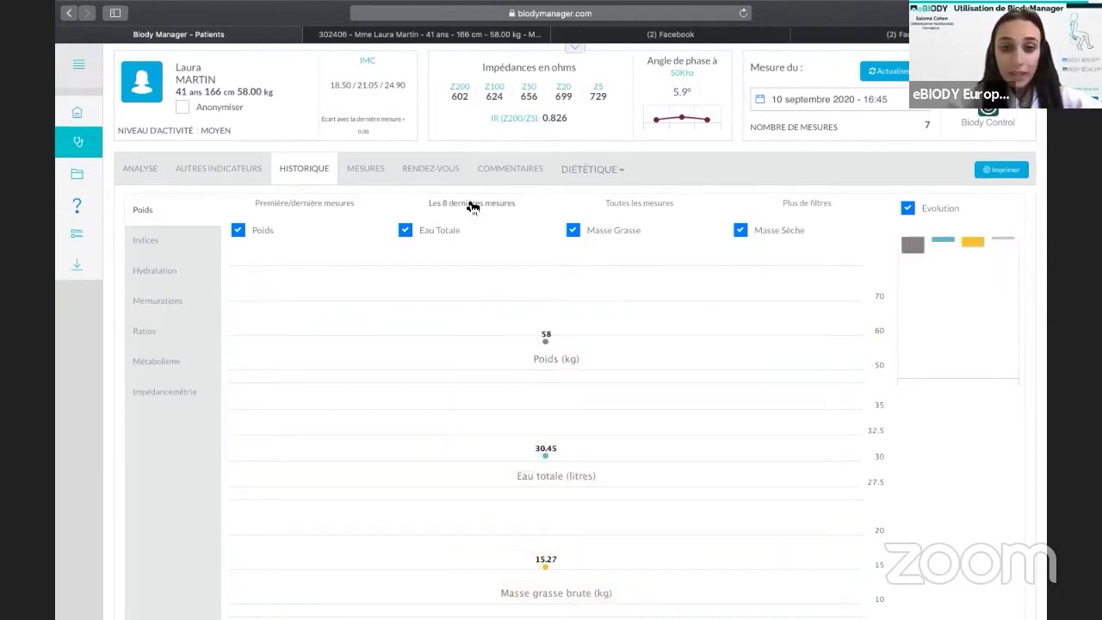
{"action": "left_click", "coordinate": [636, 207]}
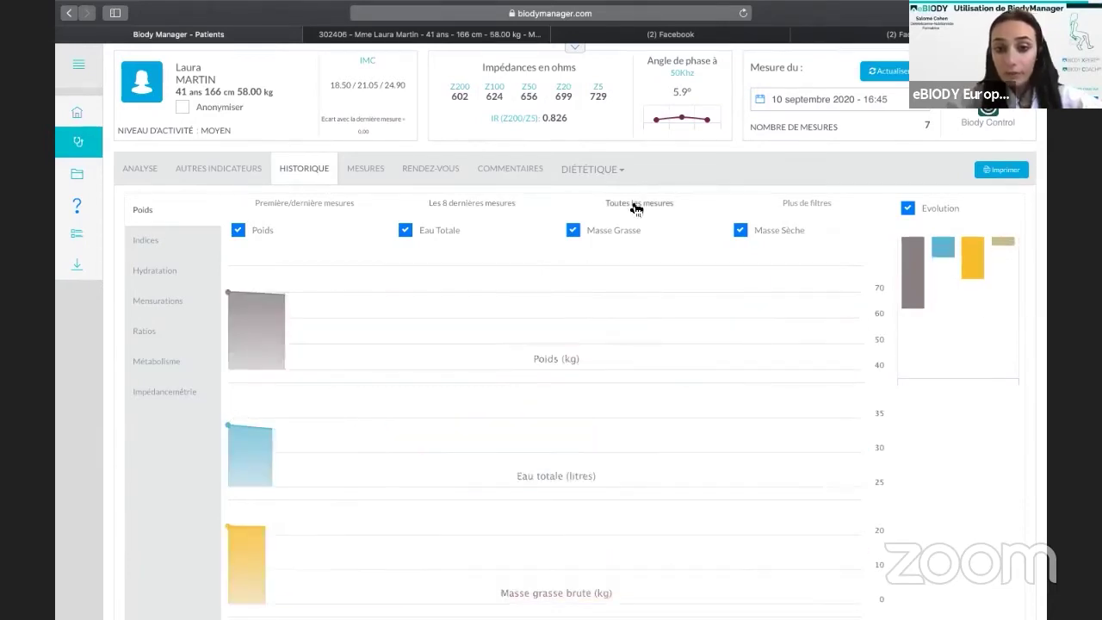
Exclude the 07/09/2020 16:18 measurement from the history charts and open their printable version.
{"action": "left_click", "coordinate": [794, 207]}
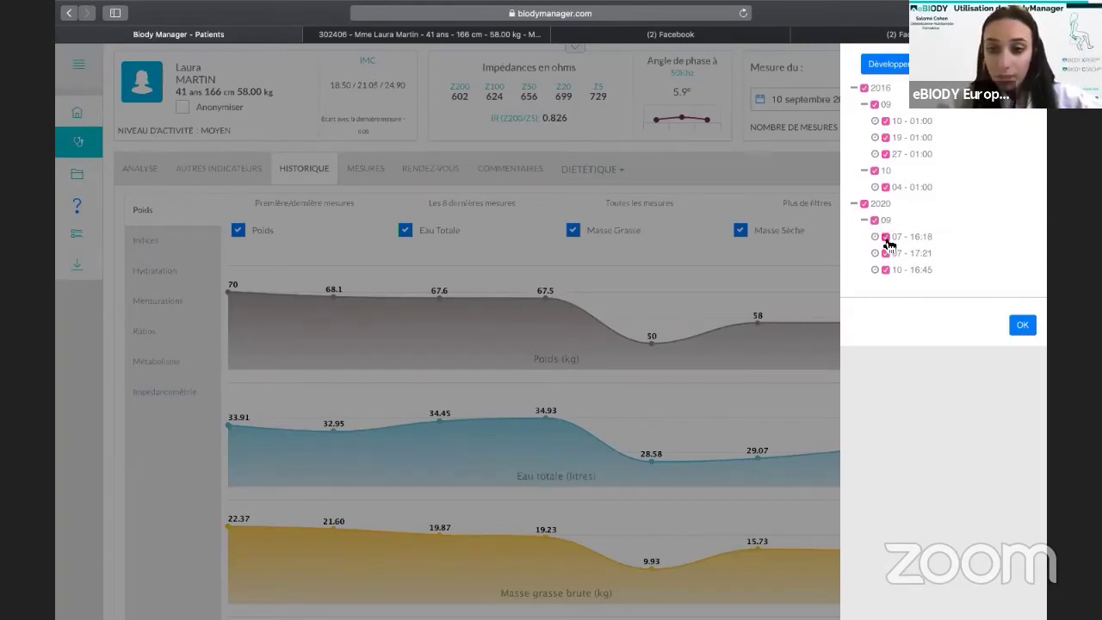
{"action": "left_click", "coordinate": [886, 238]}
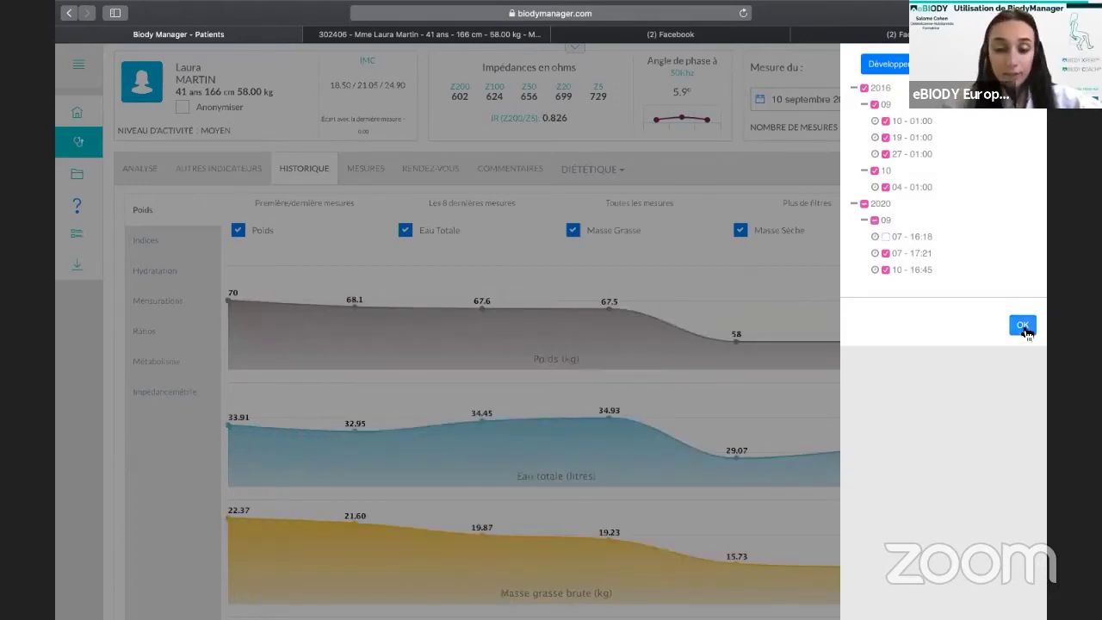
{"action": "left_click", "coordinate": [1022, 325]}
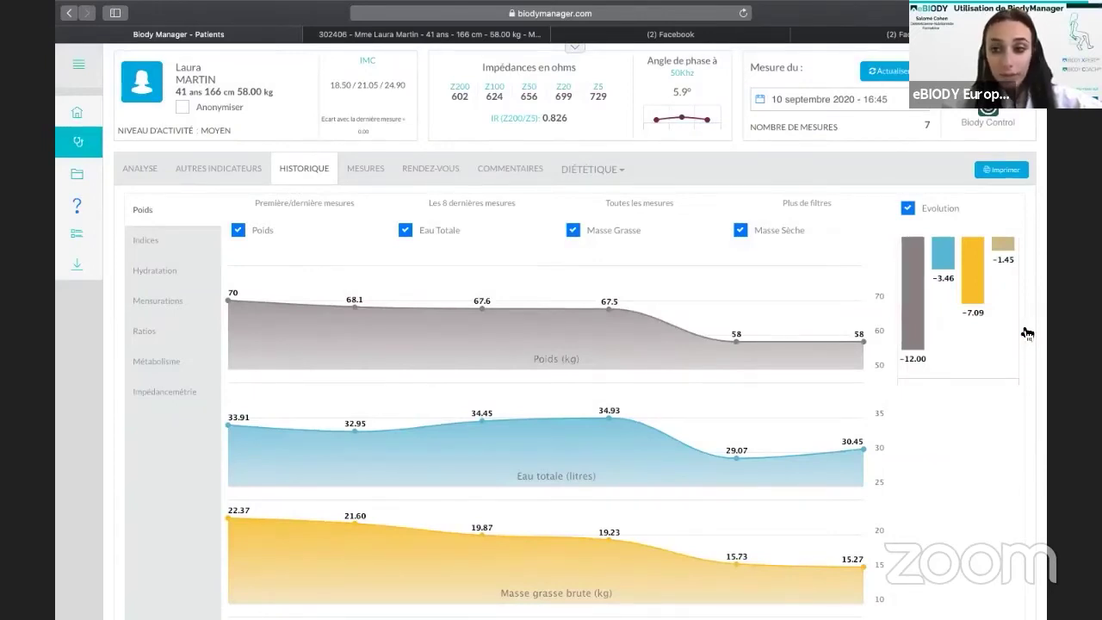
{"action": "left_click", "coordinate": [1002, 171]}
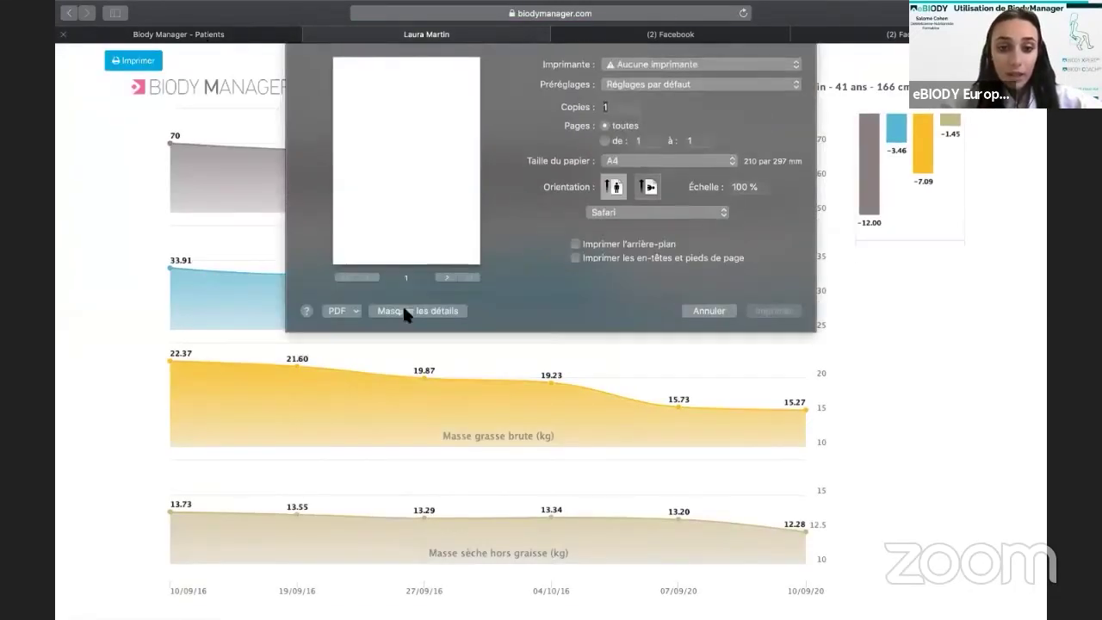
Cancel the print dialog, return to the Patients tab, and view Indices, Hydratation, Ratios, then Mensurations charts.
{"action": "left_click", "coordinate": [710, 311]}
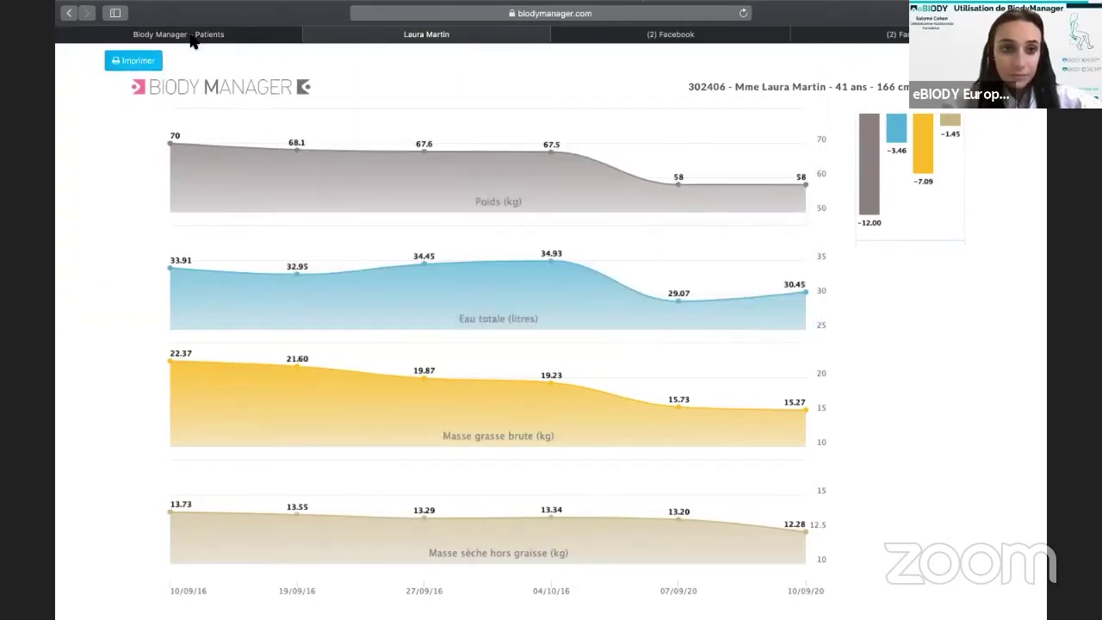
{"action": "left_click", "coordinate": [191, 36]}
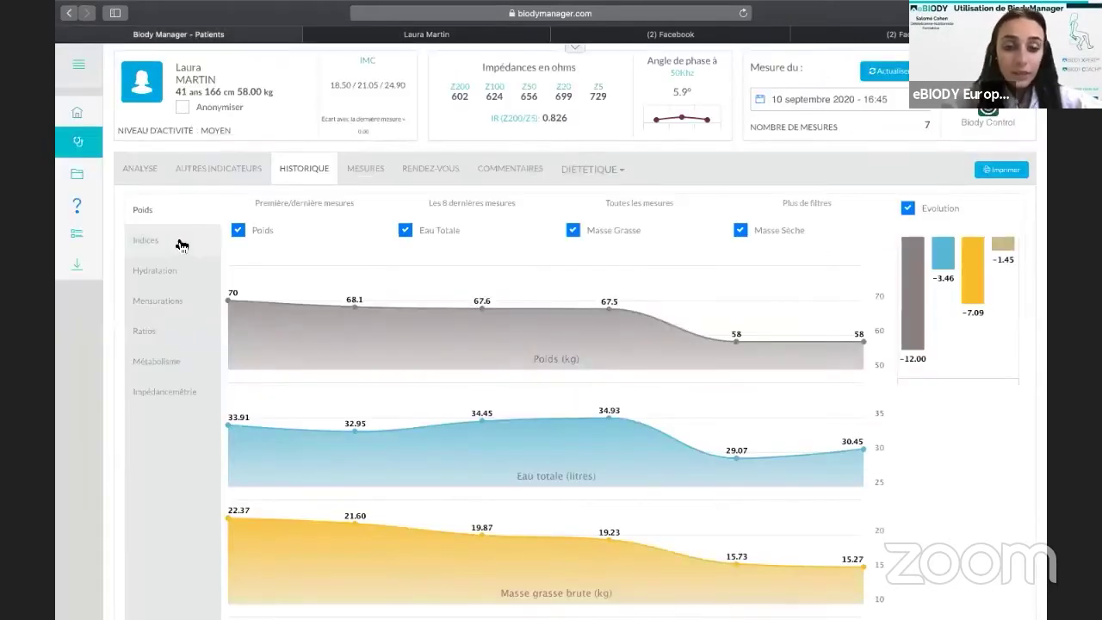
{"action": "left_click", "coordinate": [181, 246]}
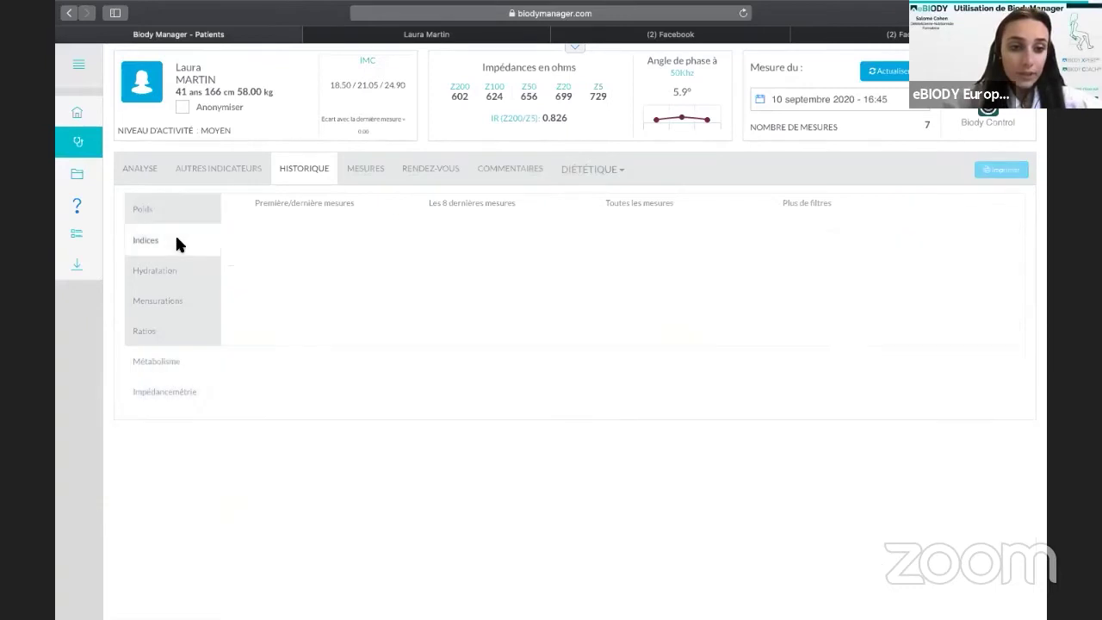
{"action": "left_click", "coordinate": [176, 270]}
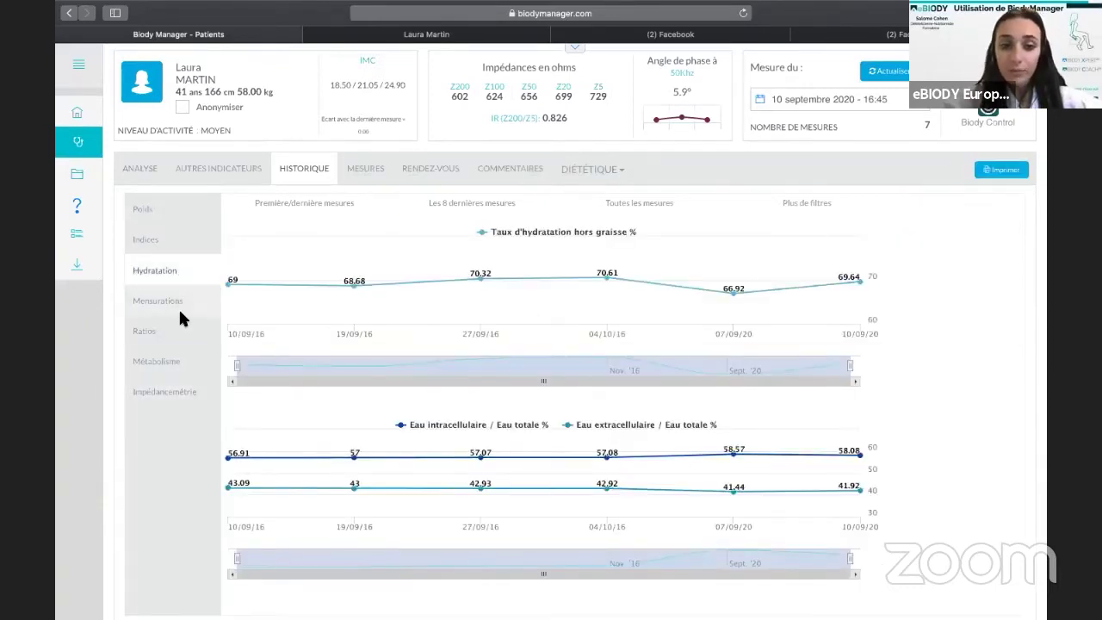
{"action": "left_click", "coordinate": [180, 321]}
{"action": "left_click", "coordinate": [180, 309]}
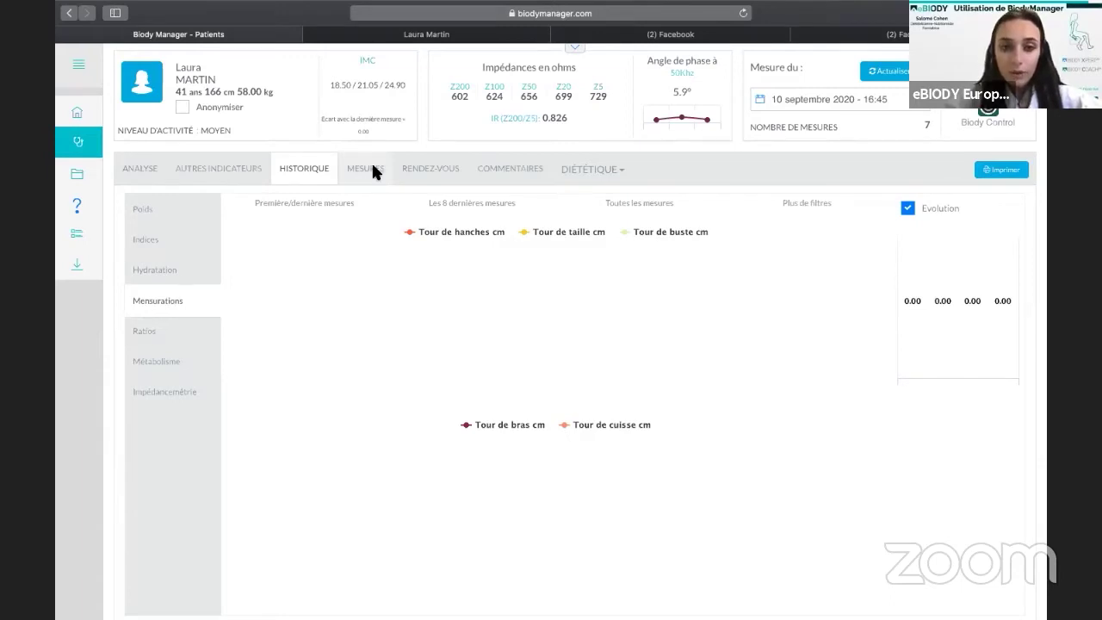
Open the 10/09/2020 measurement from the Mesures list for editing, scroll its form, then go back.
{"action": "left_click", "coordinate": [374, 172]}
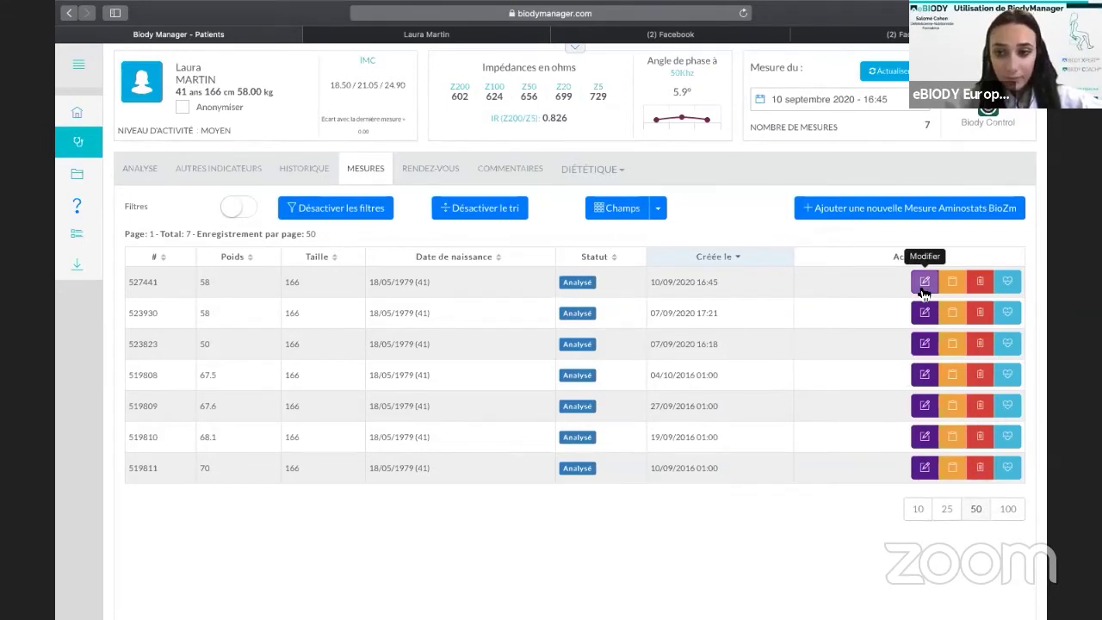
{"action": "left_click", "coordinate": [923, 282]}
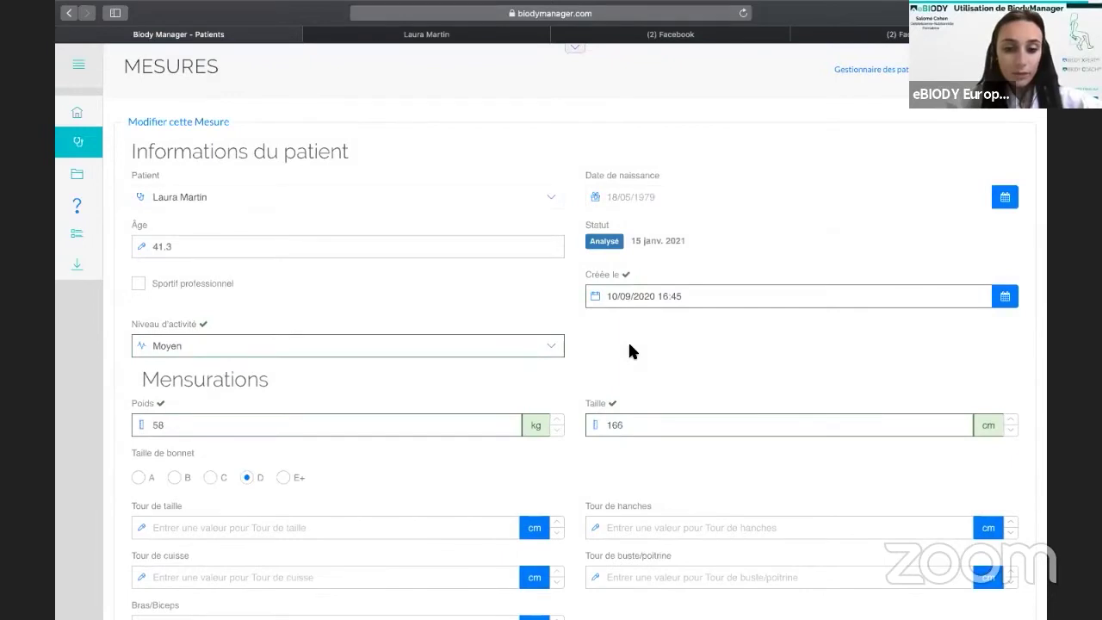
{"action": "scroll", "coordinate": [388, 370], "scroll_direction": "down", "scroll_amount": 2}
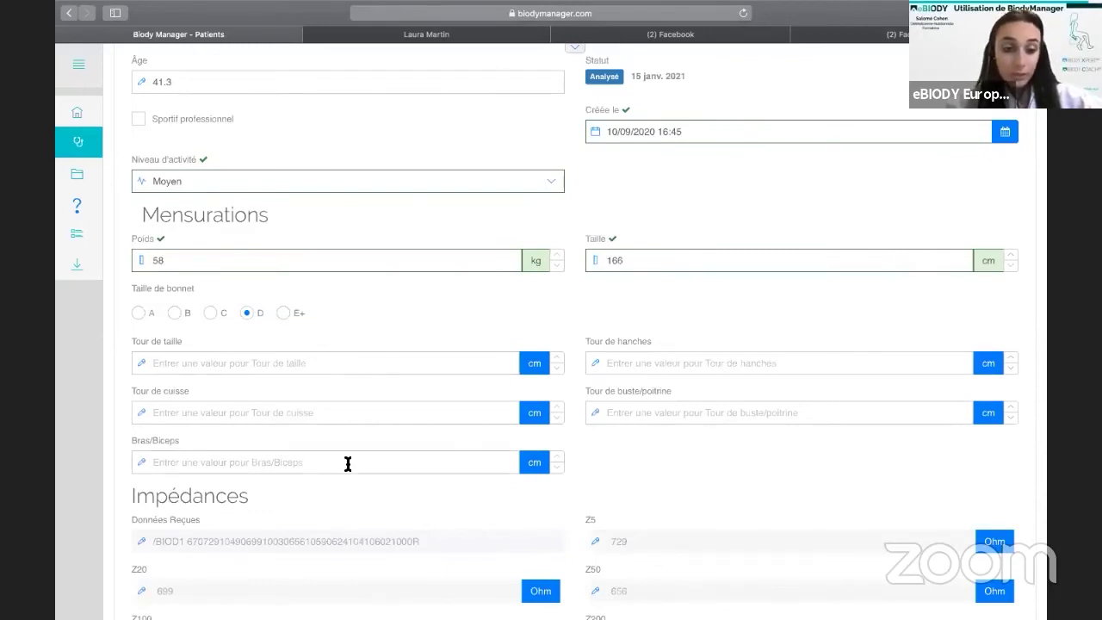
{"action": "scroll", "coordinate": [348, 465], "scroll_direction": "down", "scroll_amount": 5}
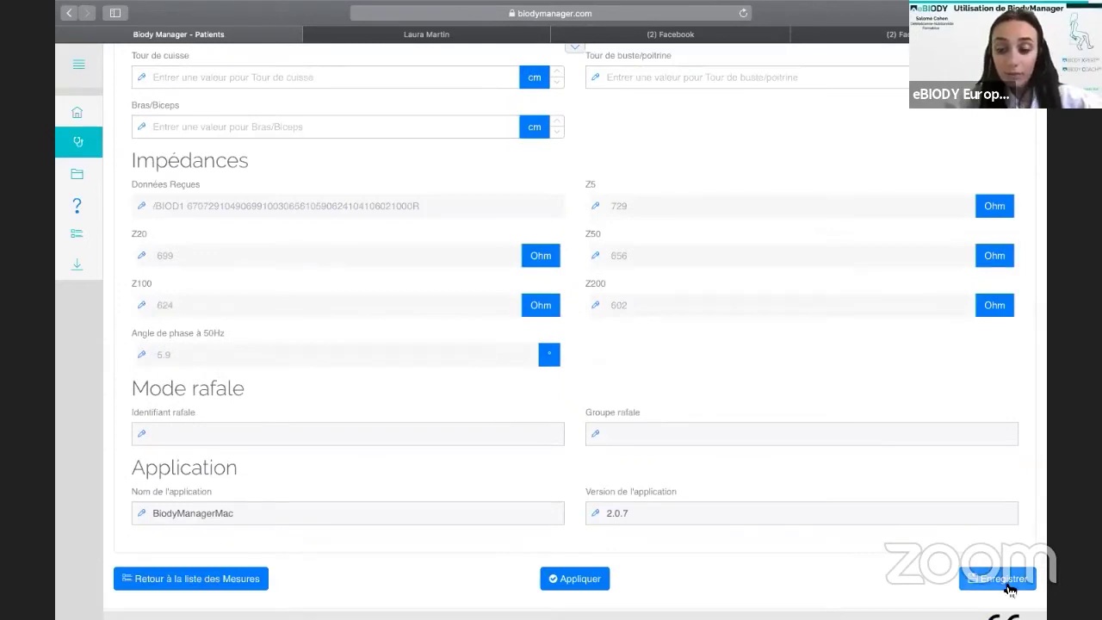
{"action": "scroll", "coordinate": [1009, 590], "scroll_direction": "up", "scroll_amount": 4}
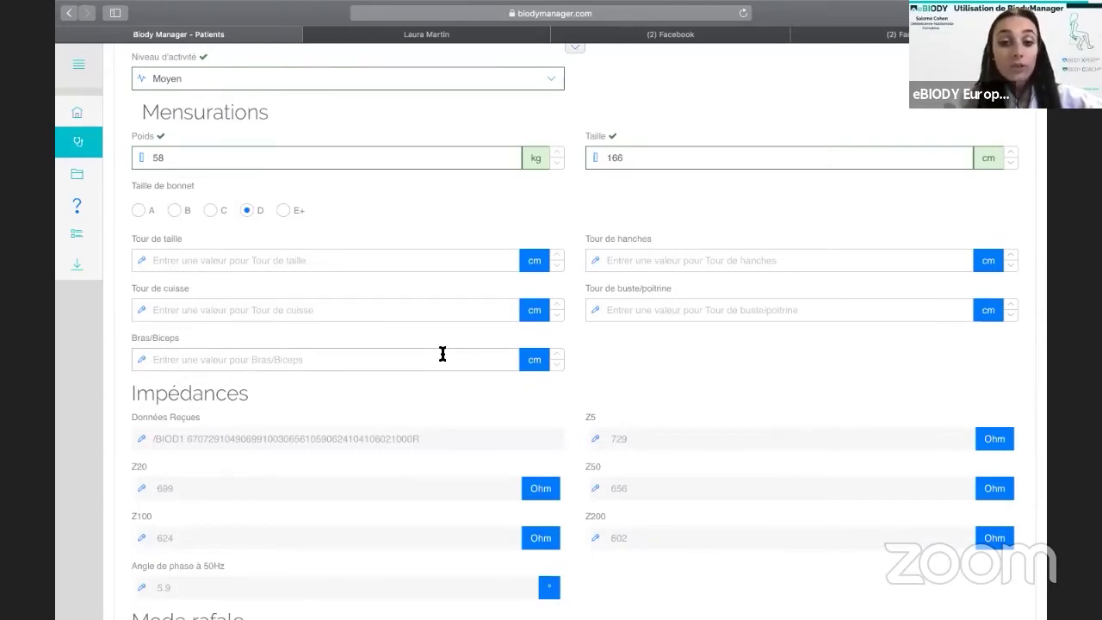
{"action": "scroll", "coordinate": [442, 354], "scroll_direction": "up", "scroll_amount": 5}
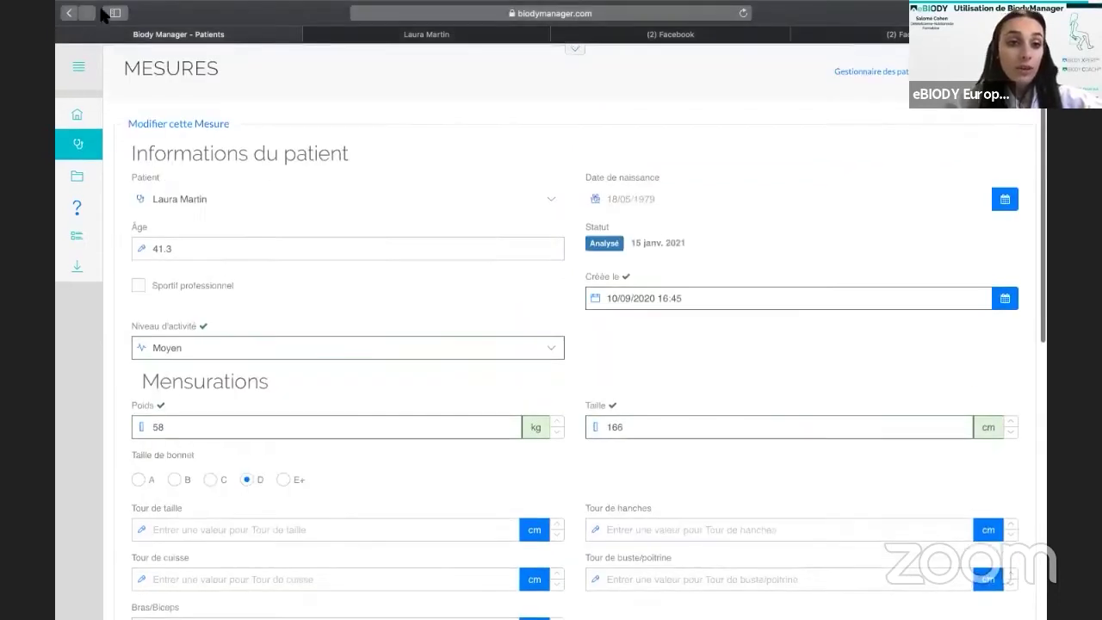
{"action": "left_click", "coordinate": [69, 14]}
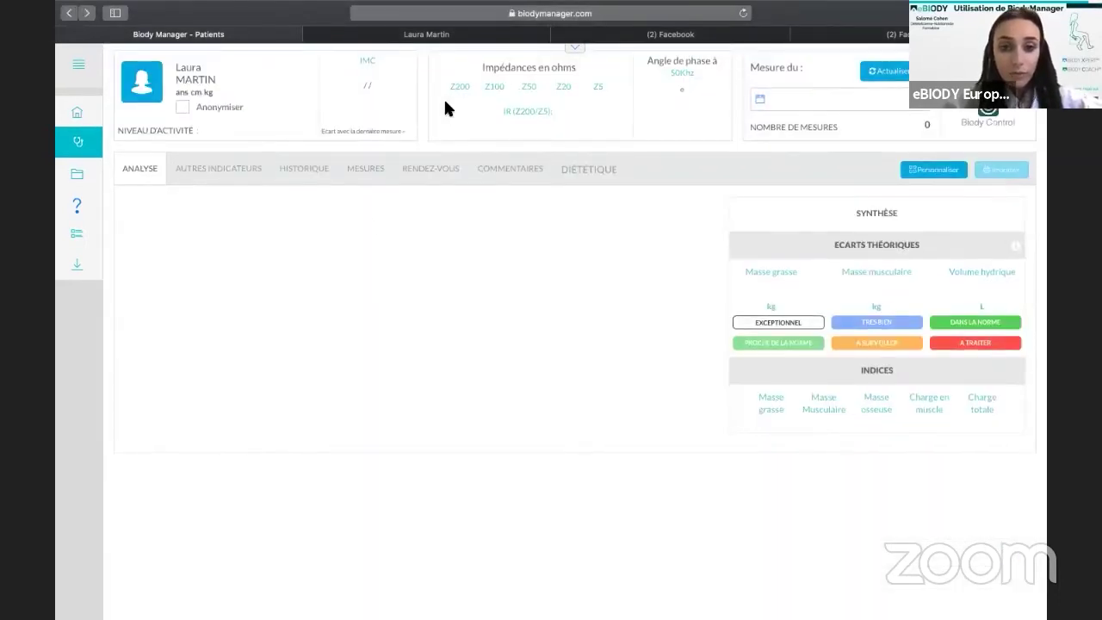
Scroll the patient's January 2021 Rendez-vous calendar, then switch to the empty Commentaires list.
{"action": "left_click", "coordinate": [428, 172]}
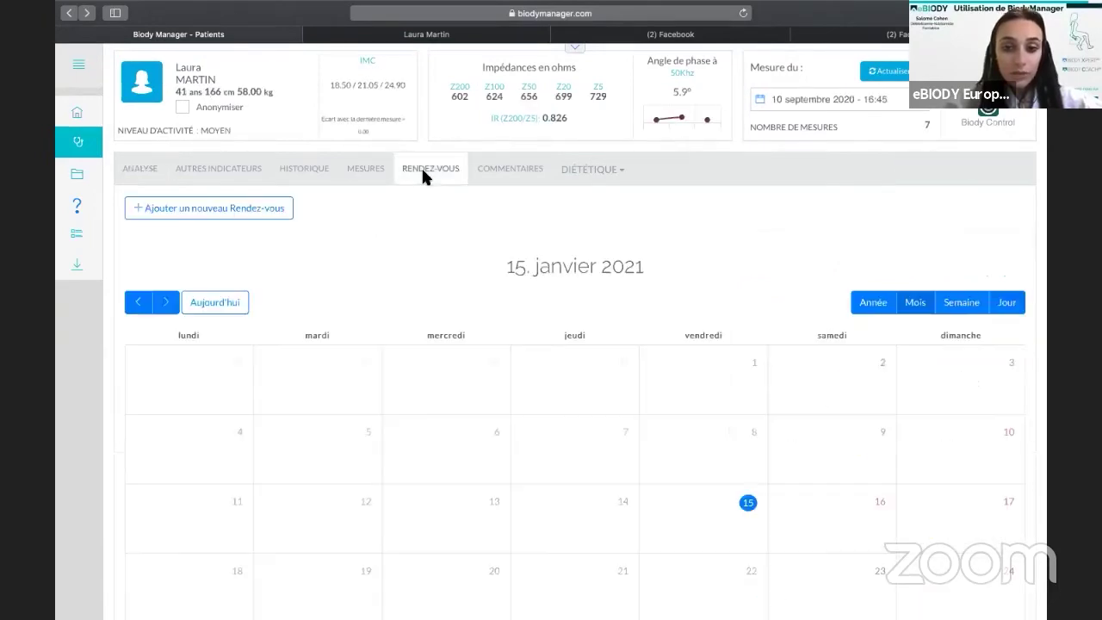
{"action": "scroll", "coordinate": [422, 172], "scroll_direction": "down", "scroll_amount": 3}
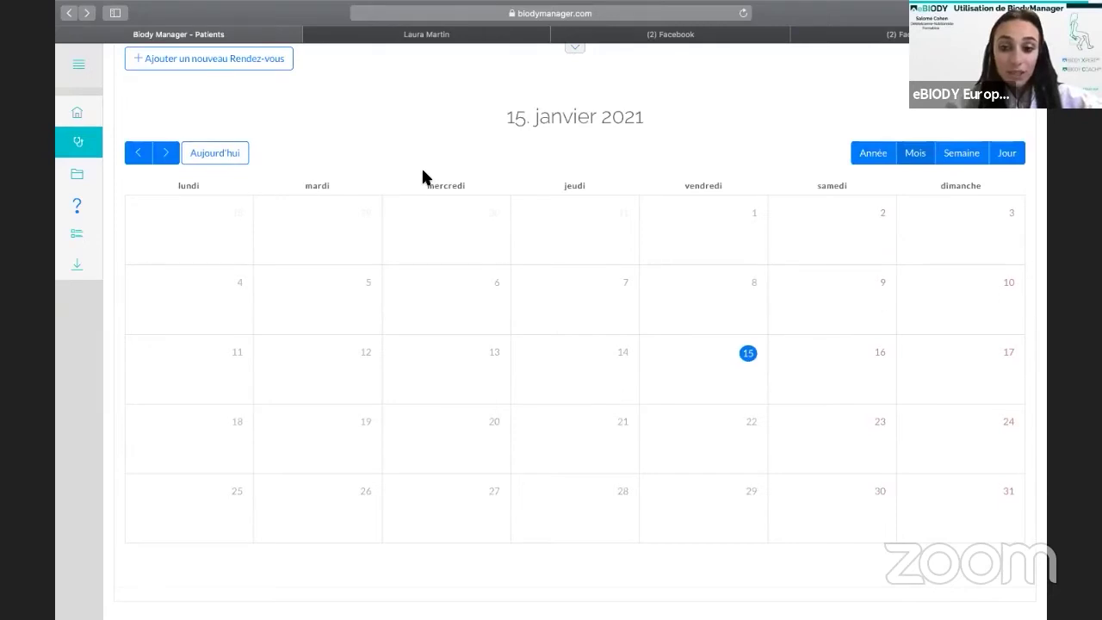
{"action": "scroll", "coordinate": [423, 177], "scroll_direction": "up", "scroll_amount": 3}
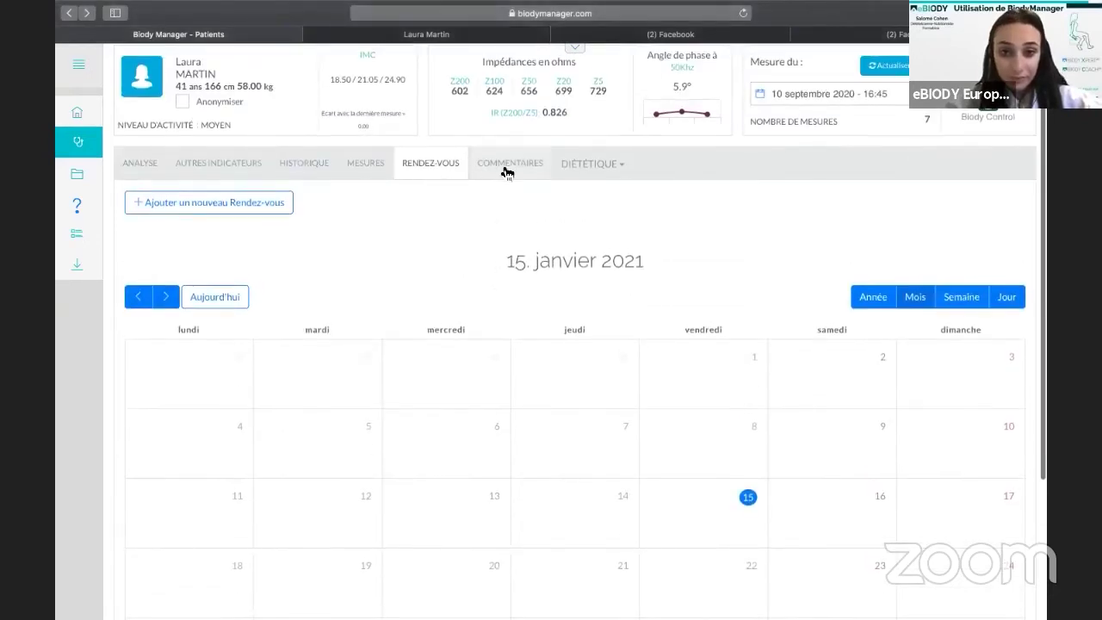
{"action": "left_click", "coordinate": [505, 167]}
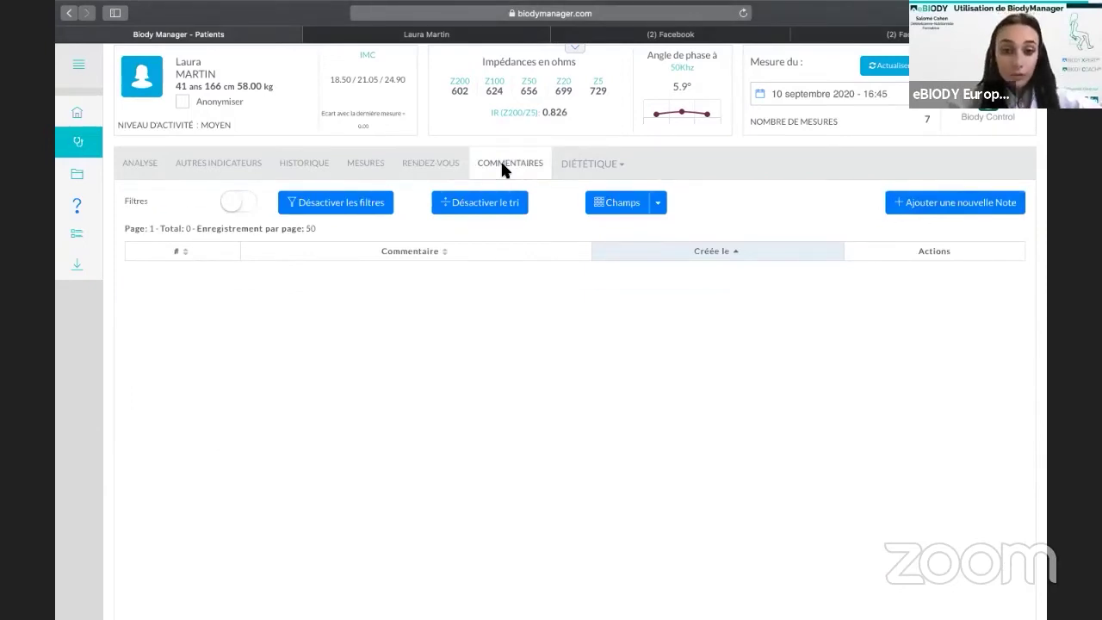
Start a new note via 'Ajouter une nouvelle Note', click into its editor, then go back unsaved.
{"action": "left_click", "coordinate": [968, 203]}
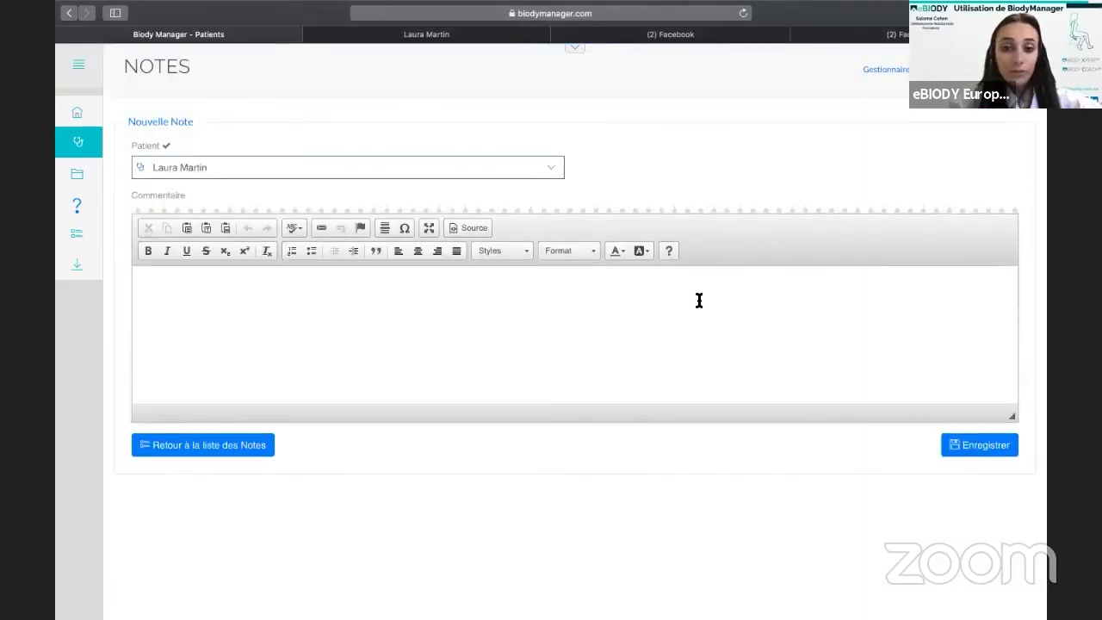
{"action": "left_click", "coordinate": [699, 300]}
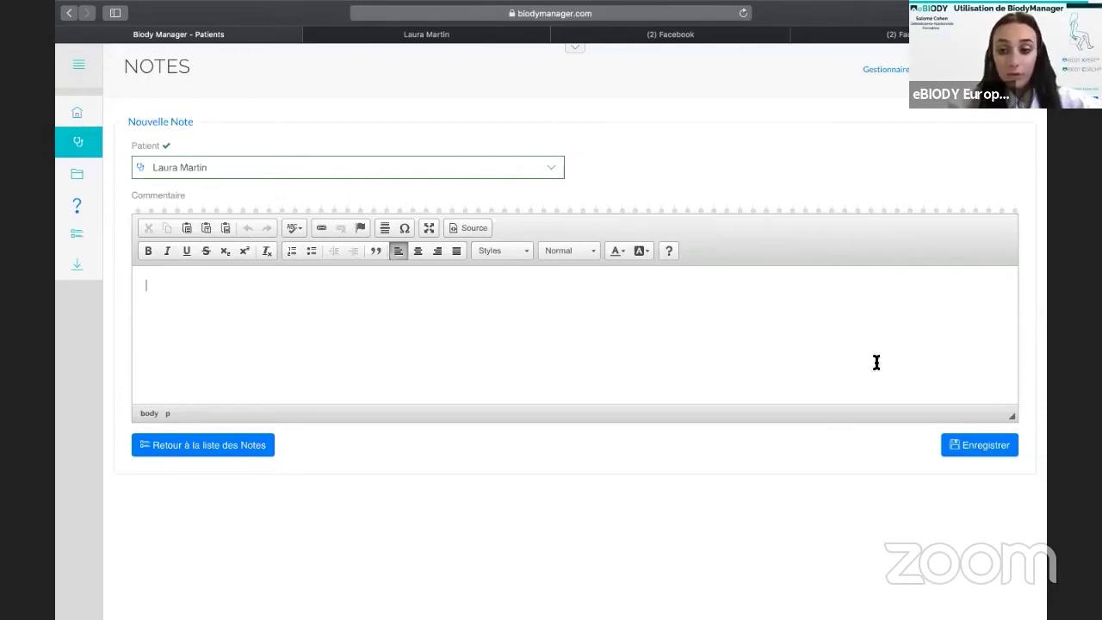
{"action": "left_click", "coordinate": [69, 13]}
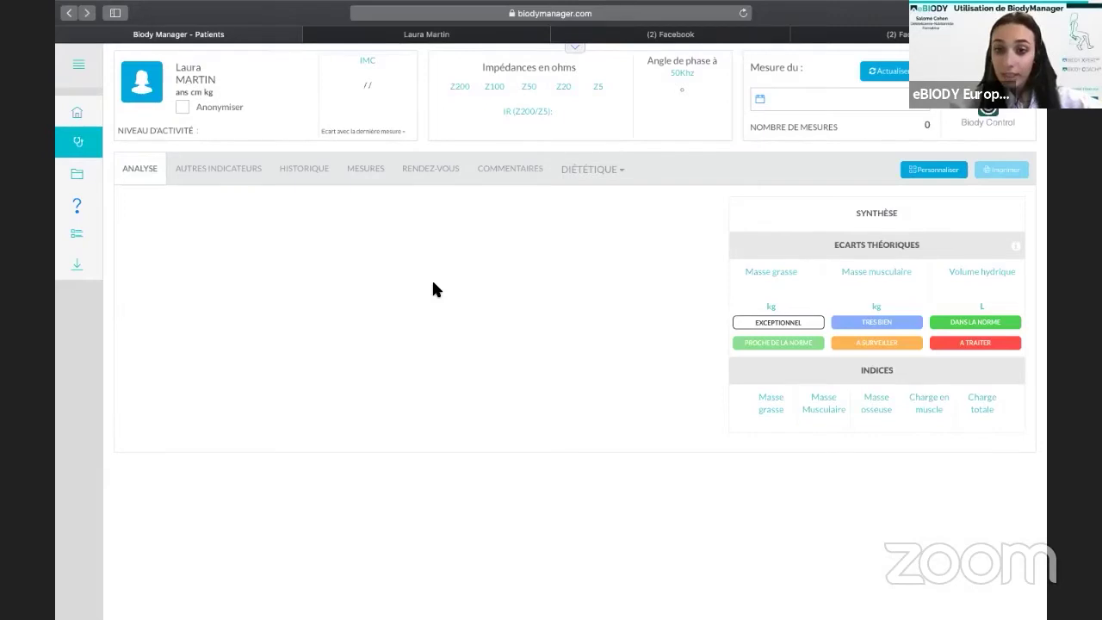
Open and close the Diététique dropdown, visit Commentaires, then return to the Analyse dashboard.
{"action": "left_click", "coordinate": [599, 172]}
{"action": "left_click", "coordinate": [621, 169]}
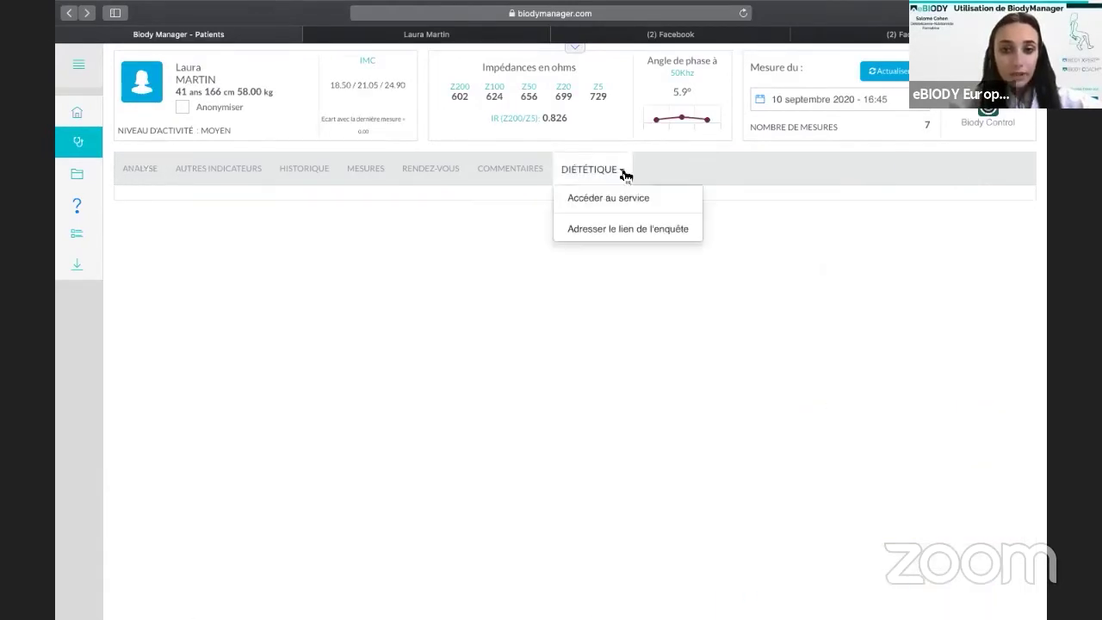
{"action": "left_click", "coordinate": [621, 172]}
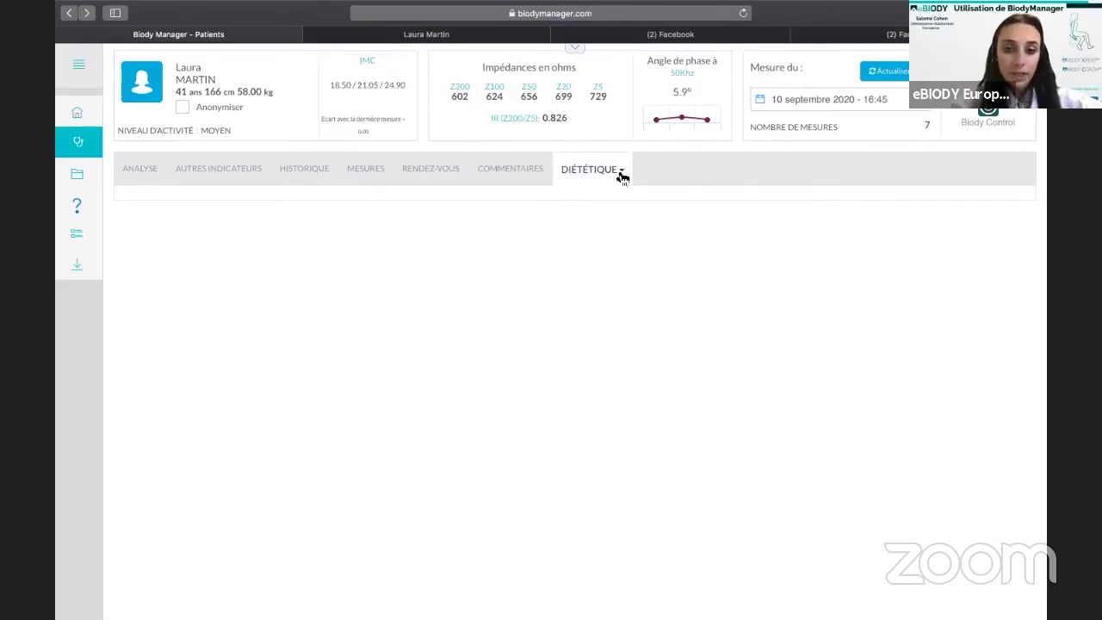
{"action": "left_click", "coordinate": [521, 171]}
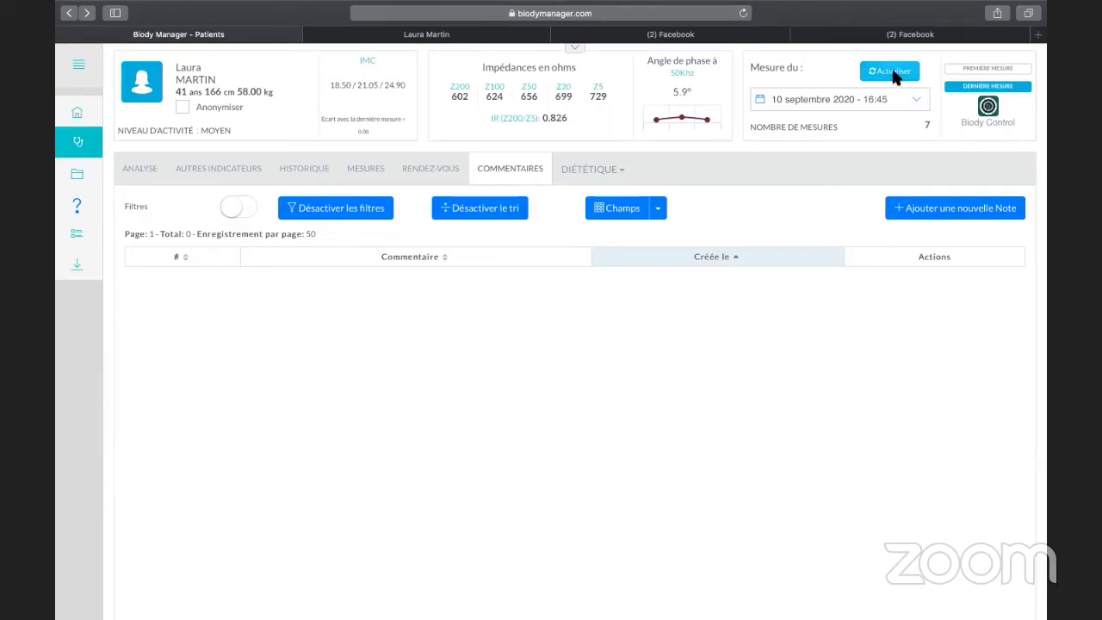
{"action": "left_click", "coordinate": [143, 169]}
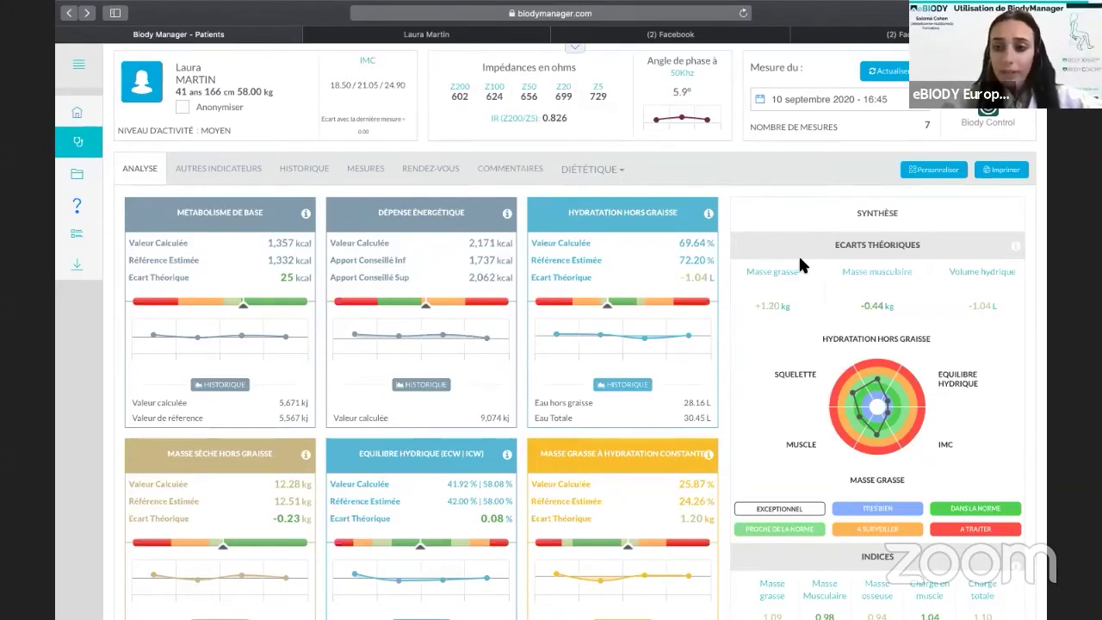
Rearrange the dashboard cards, moving HYDRATATION HORS GRAISSE second, and delete one indicator card.
{"action": "left_click", "coordinate": [950, 174]}
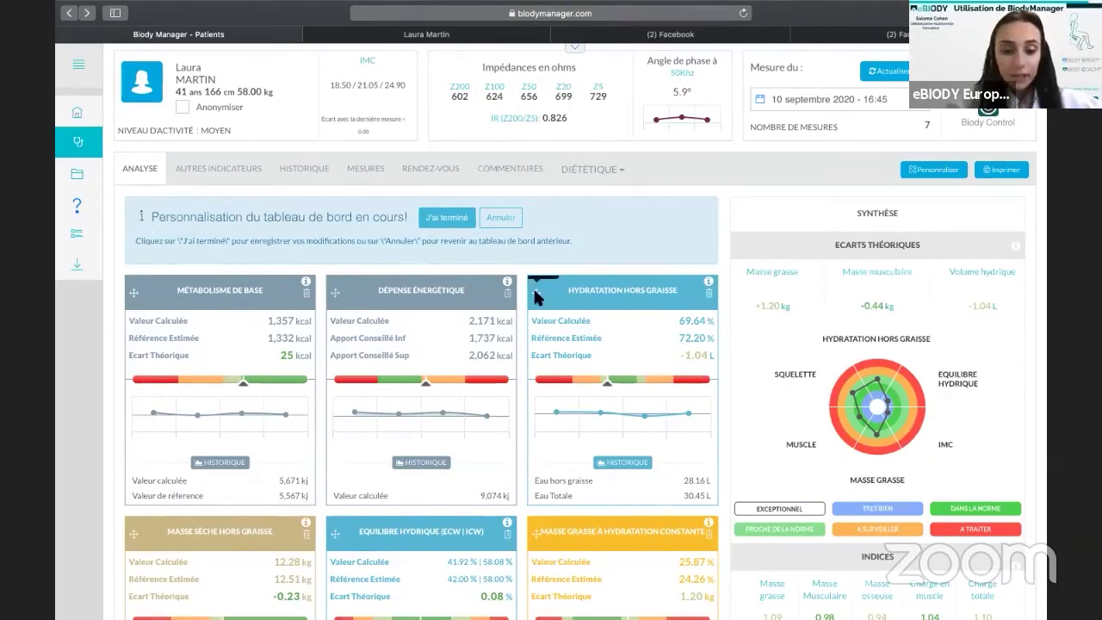
{"action": "left_click_drag", "start_coordinate": [535, 294], "coordinate": [332, 295]}
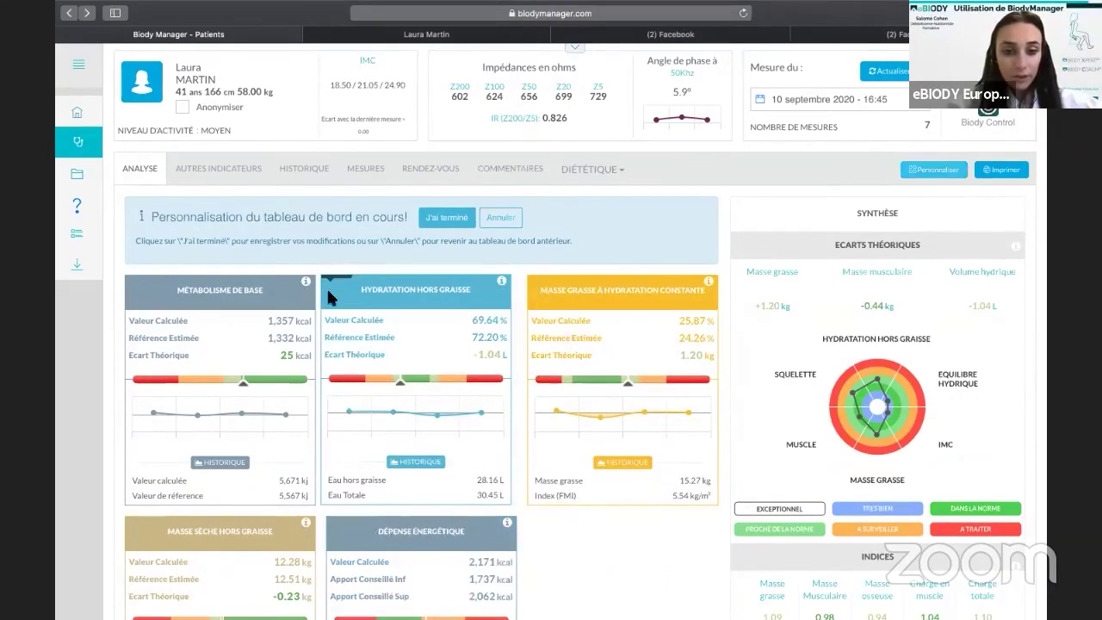
{"action": "scroll", "coordinate": [332, 406], "scroll_direction": "down", "scroll_amount": 3}
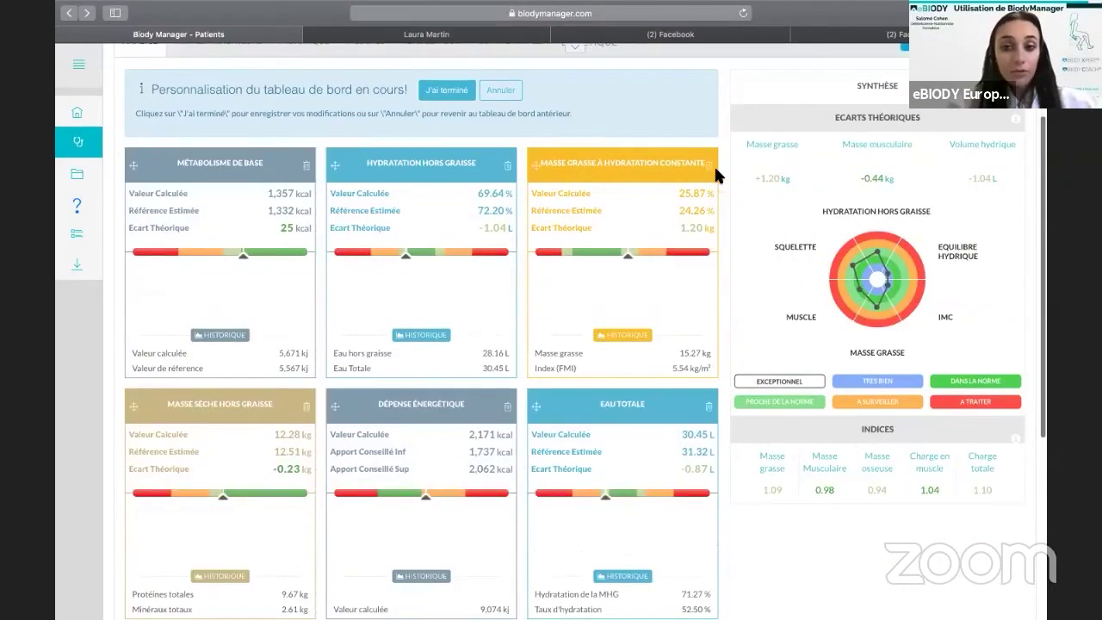
{"action": "left_click_drag", "start_coordinate": [498, 422], "coordinate": [639, 415]}
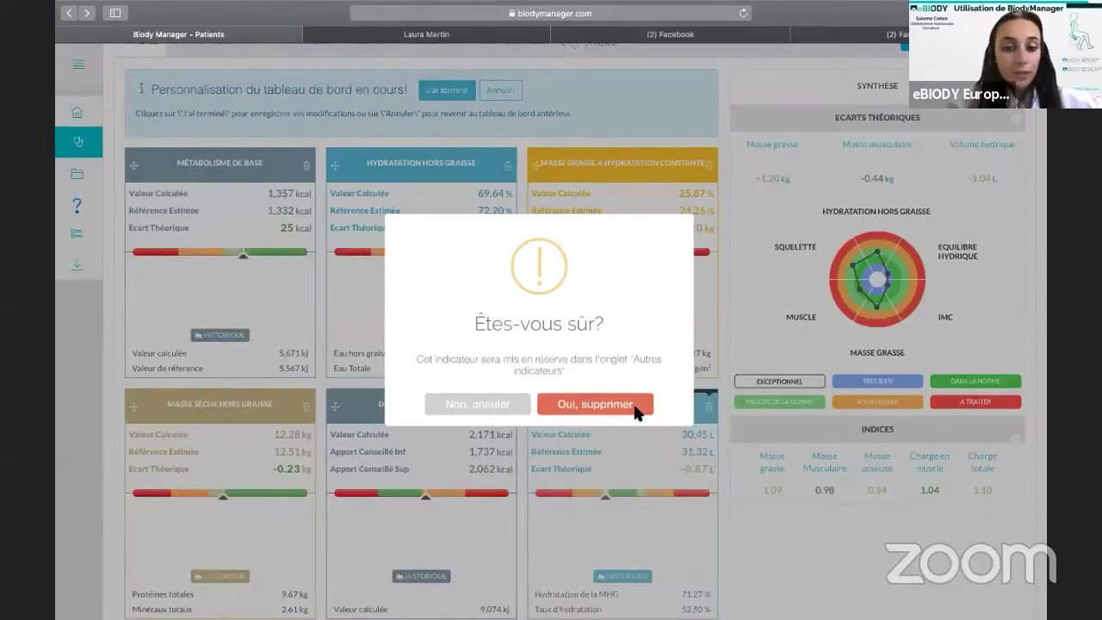
{"action": "left_click", "coordinate": [636, 405]}
{"action": "left_click", "coordinate": [548, 404]}
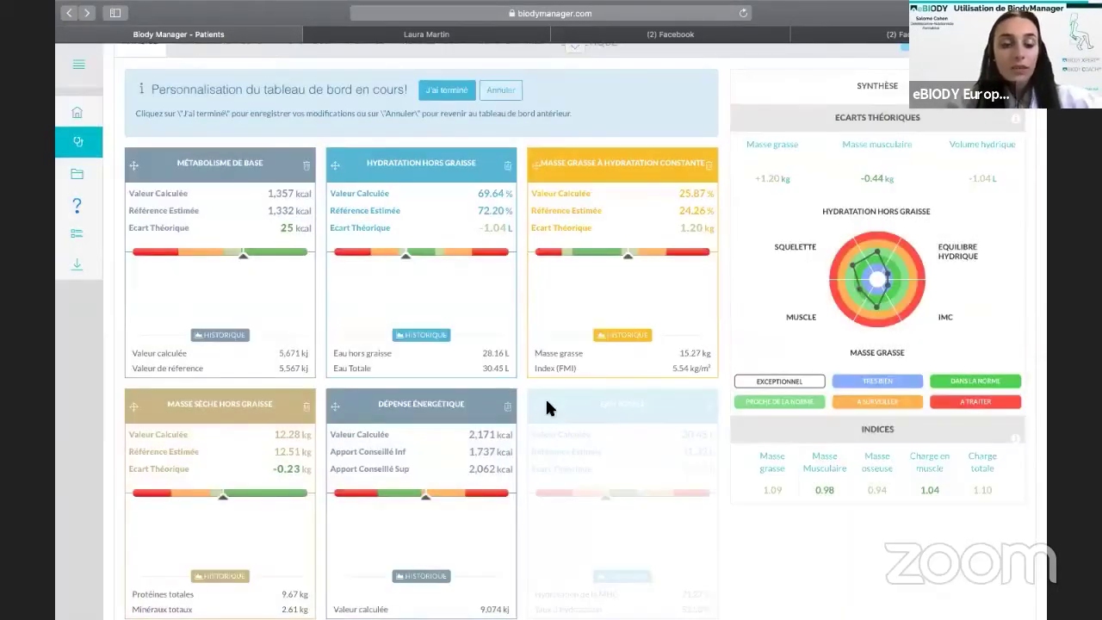
{"action": "scroll", "coordinate": [238, 152], "scroll_direction": "up", "scroll_amount": 3}
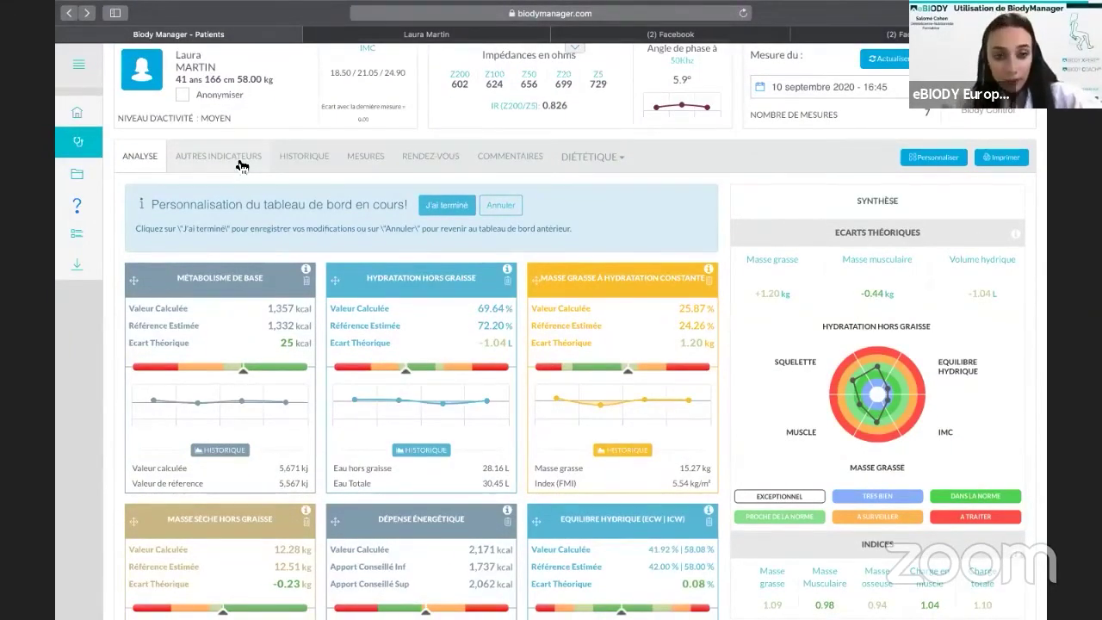
Save the layout for this patient and as generic template 'tableau simplifié 2'.
{"action": "left_click", "coordinate": [450, 208]}
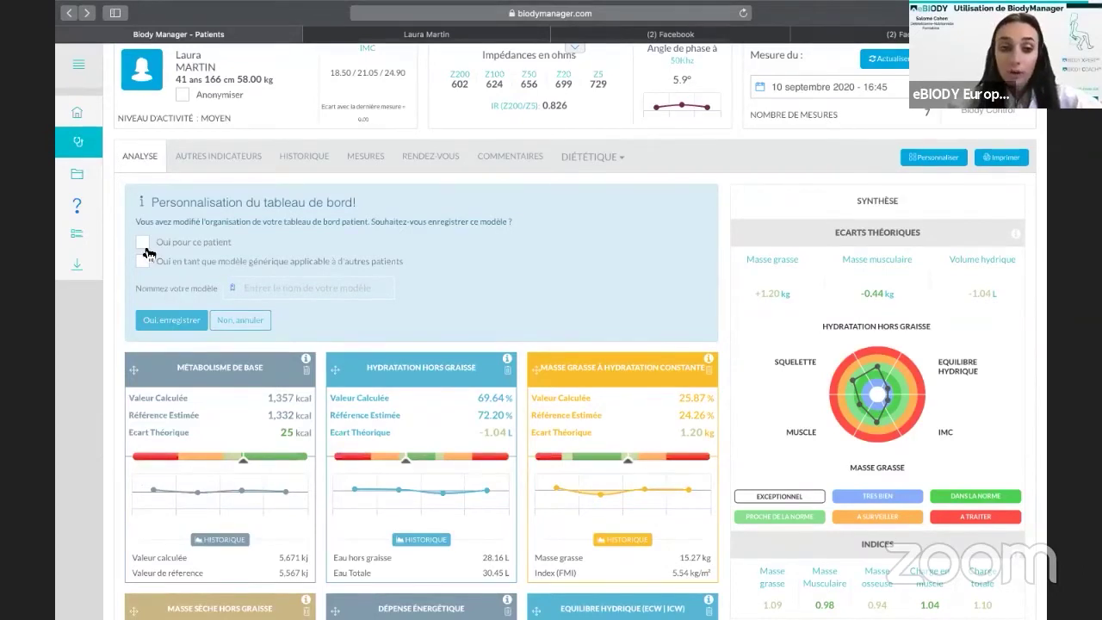
{"action": "left_click", "coordinate": [144, 243]}
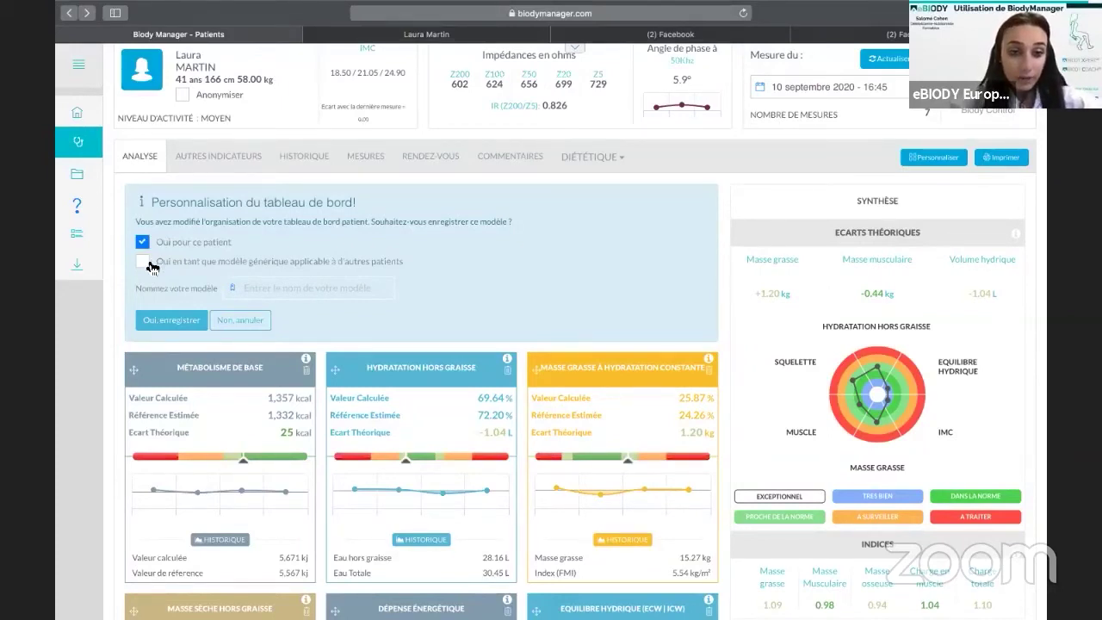
{"action": "left_click", "coordinate": [146, 263]}
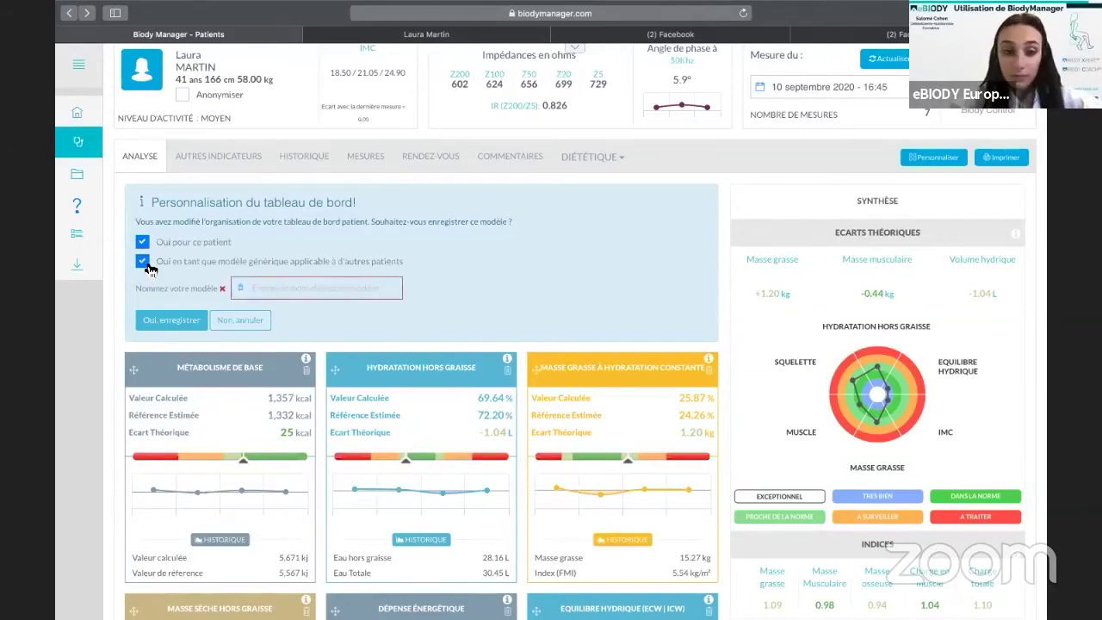
{"action": "left_click", "coordinate": [295, 292]}
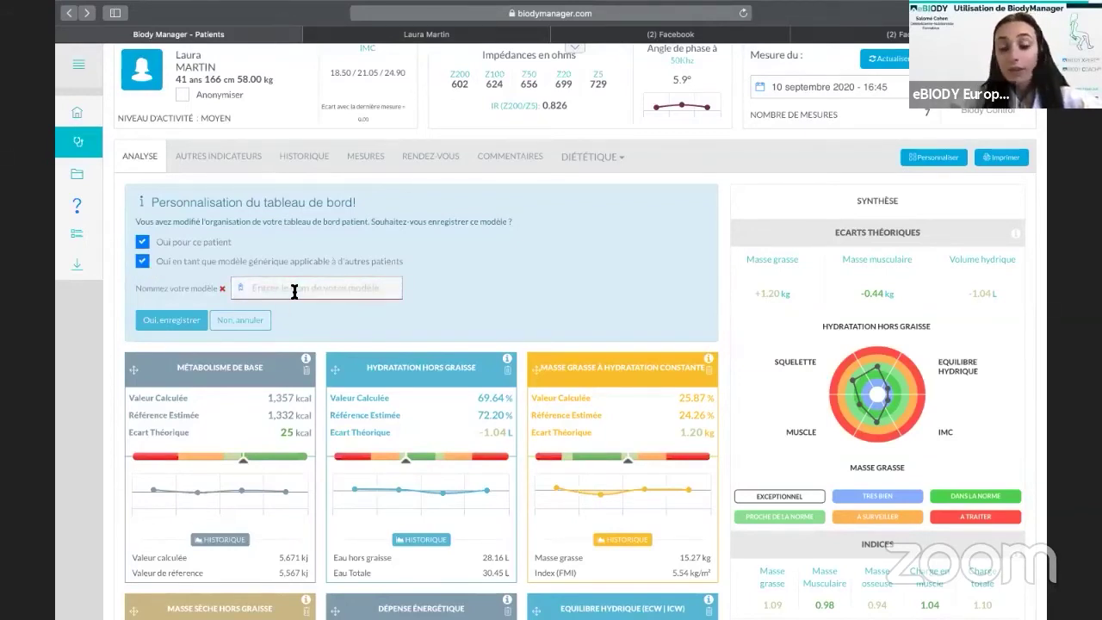
{"action": "type", "text": "table"}
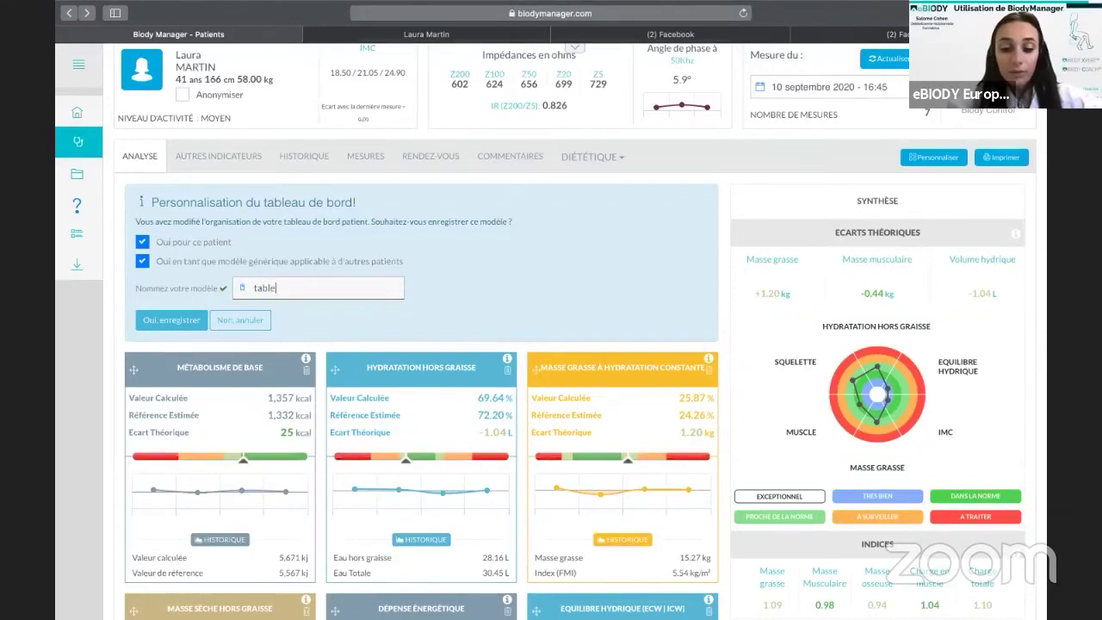
{"action": "type", "text": "au simplifié 2"}
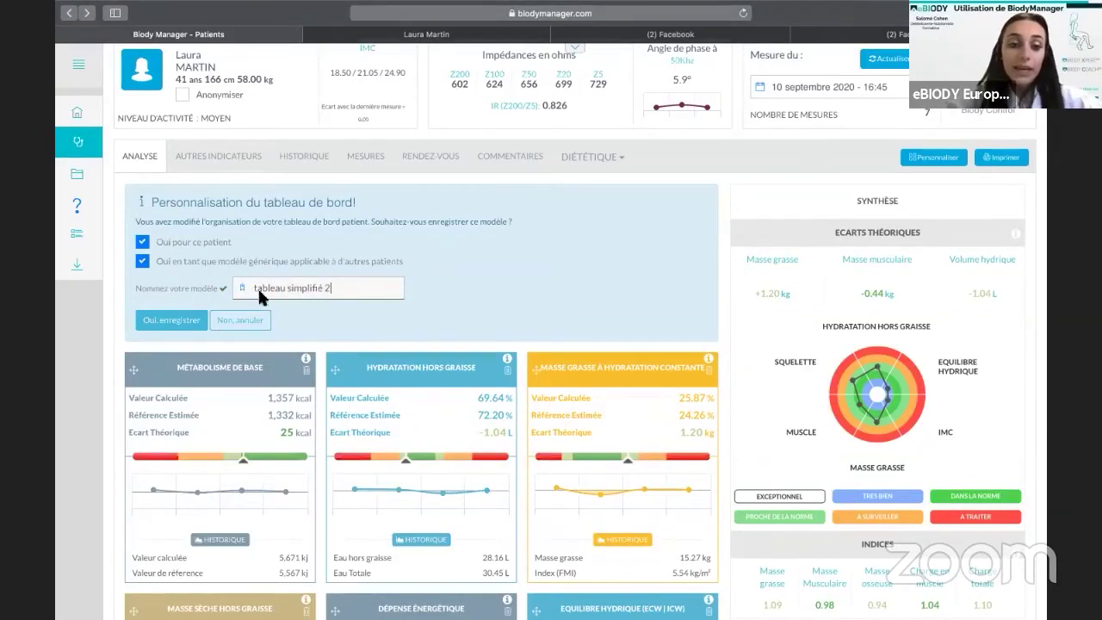
{"action": "left_click", "coordinate": [198, 327]}
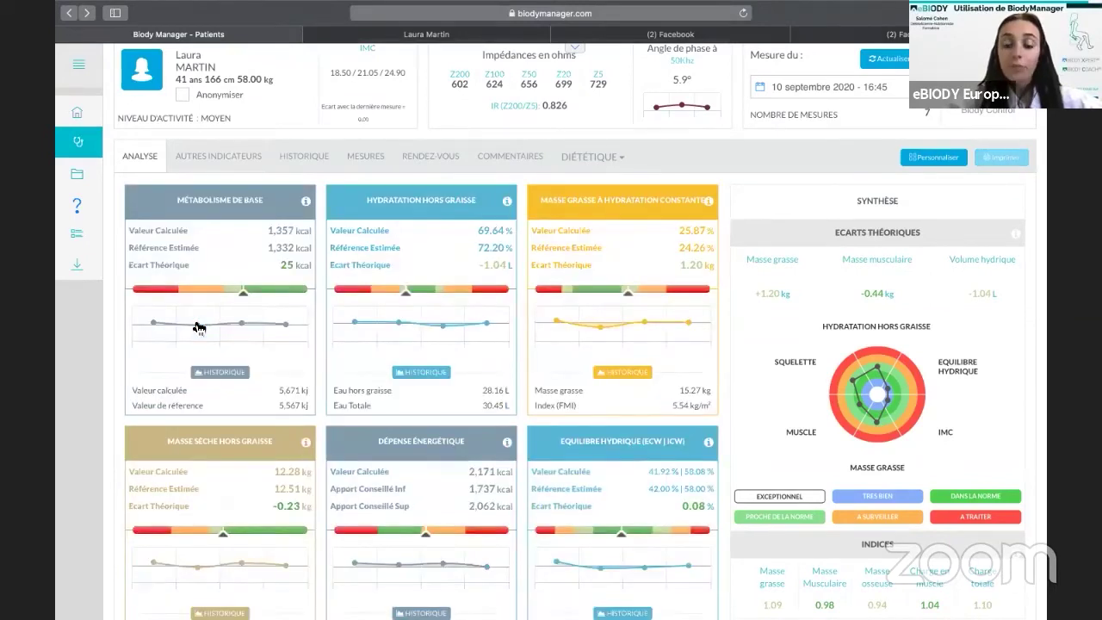
{"action": "scroll", "coordinate": [195, 318], "scroll_direction": "up", "scroll_amount": 1}
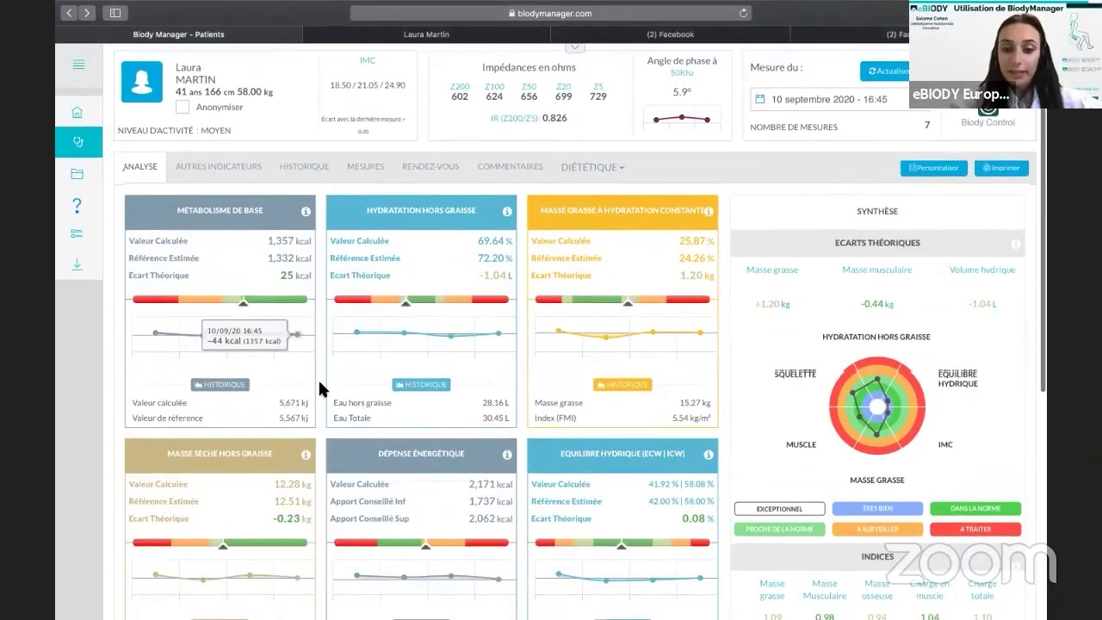
Open another patient's dashboard and edit details, setting Modèle to 'tableau simplifié 2'.
{"action": "scroll", "coordinate": [320, 387], "scroll_direction": "down", "scroll_amount": 4}
{"action": "scroll", "coordinate": [320, 387], "scroll_direction": "up", "scroll_amount": 4}
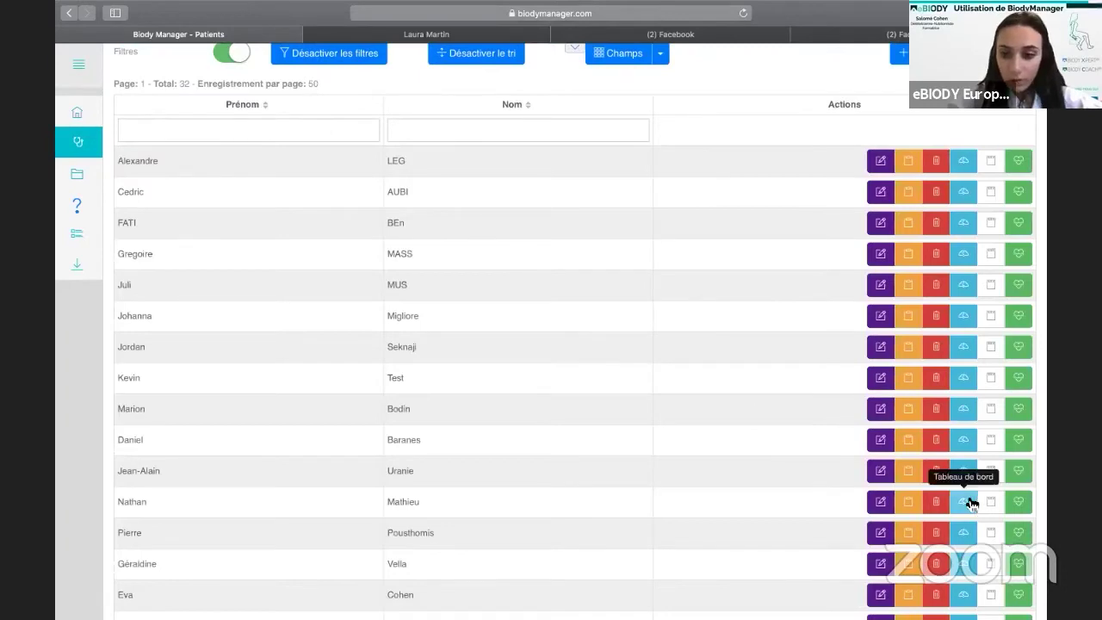
{"action": "left_click", "coordinate": [964, 500]}
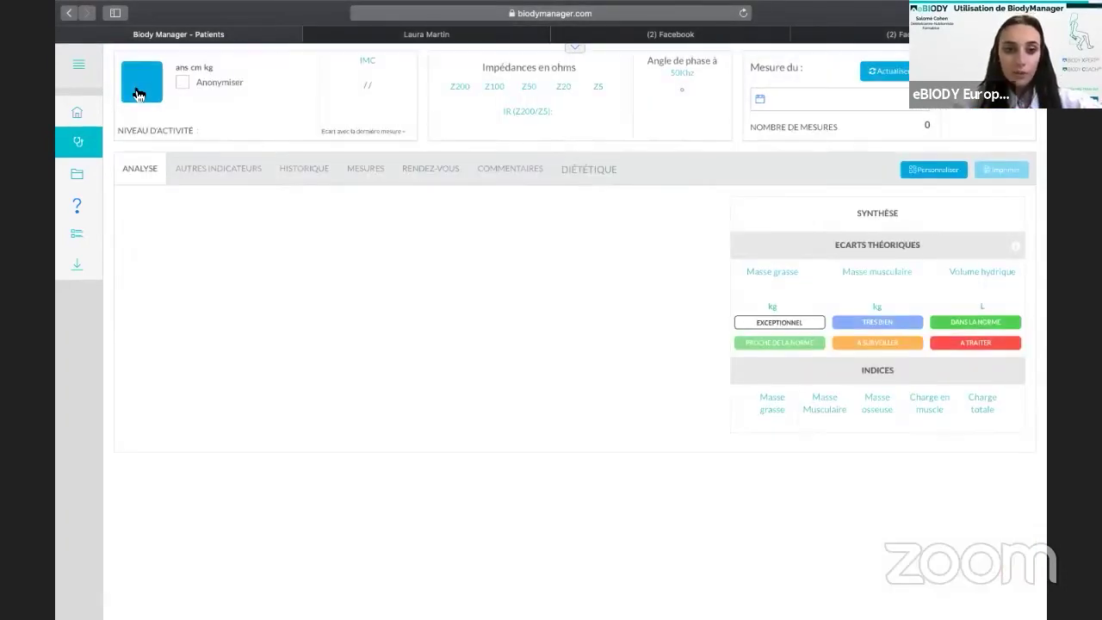
{"action": "left_click", "coordinate": [139, 86]}
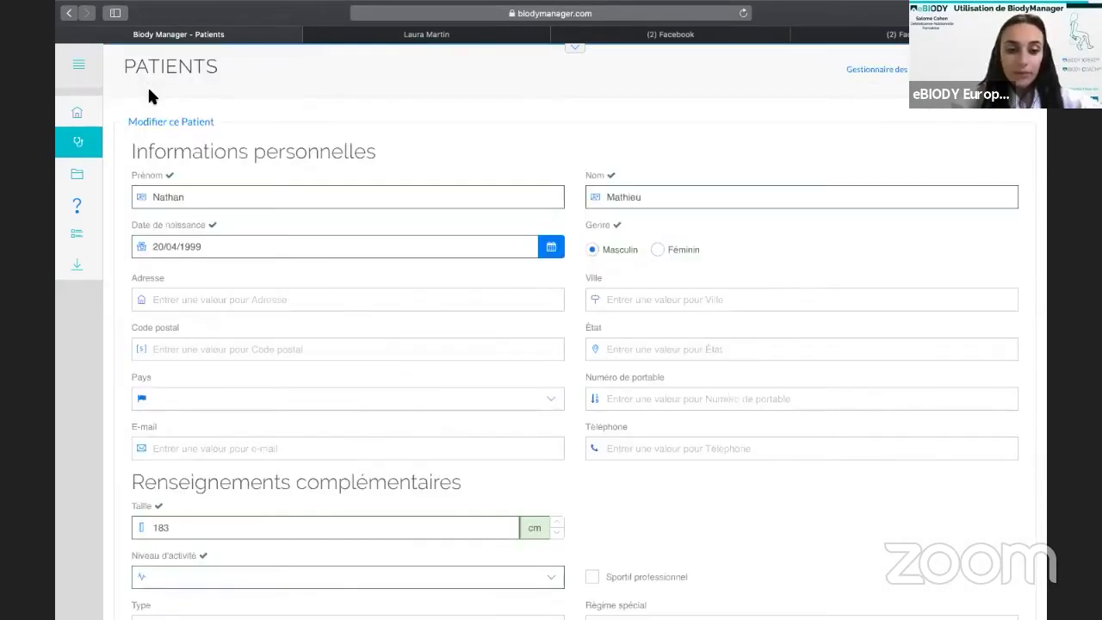
{"action": "scroll", "coordinate": [229, 460], "scroll_direction": "down", "scroll_amount": 10}
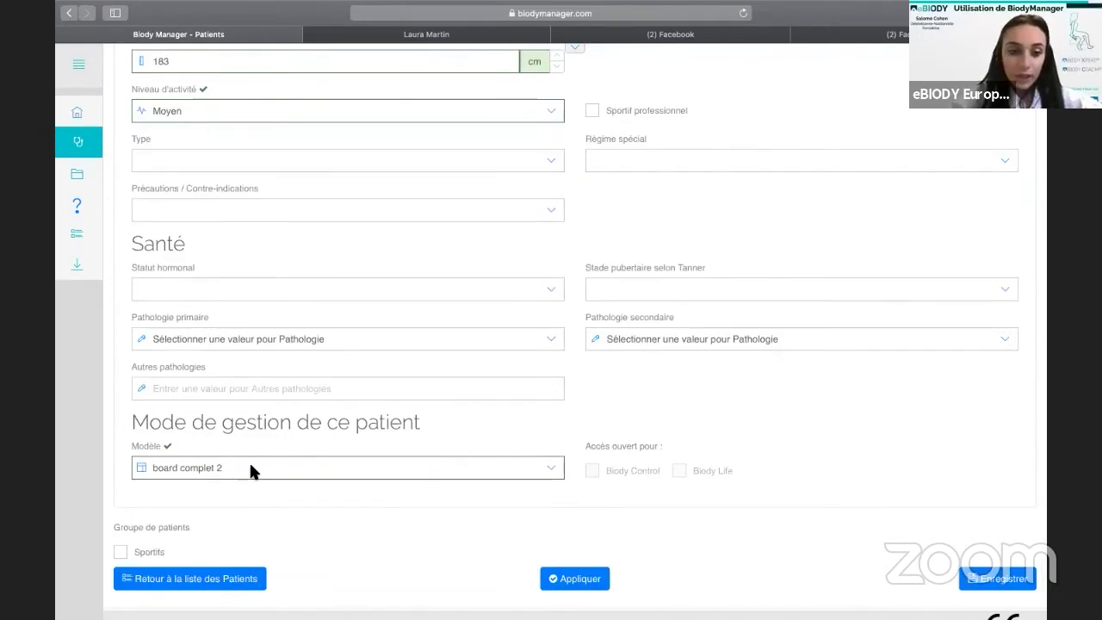
{"action": "left_click", "coordinate": [250, 466]}
{"action": "scroll", "coordinate": [250, 469], "scroll_direction": "down", "scroll_amount": 2}
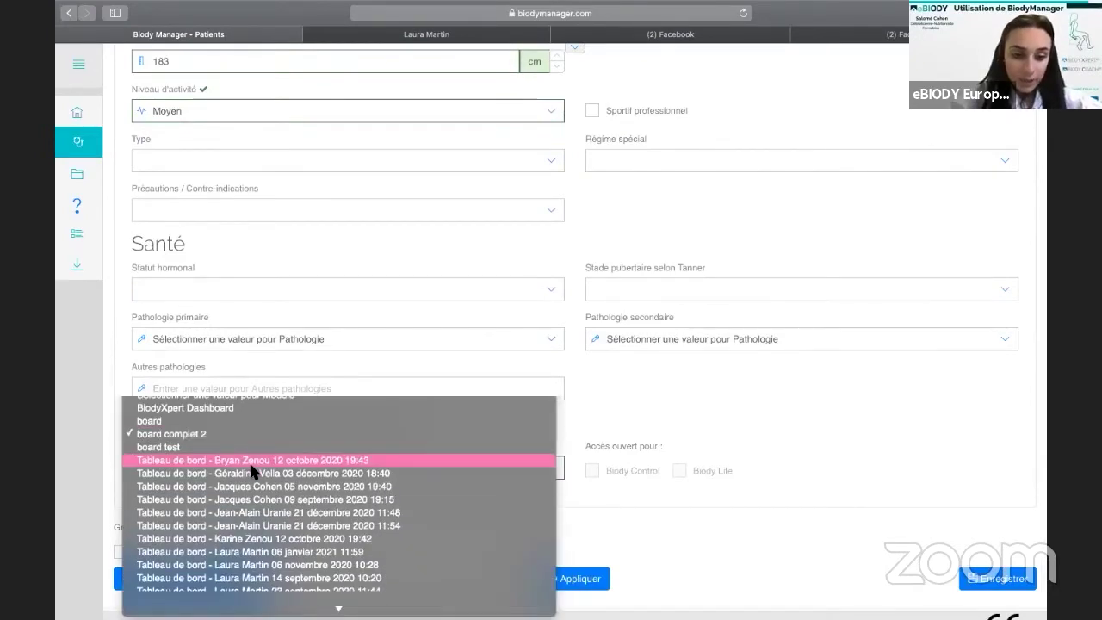
{"action": "scroll", "coordinate": [222, 536], "scroll_direction": "down", "scroll_amount": 3}
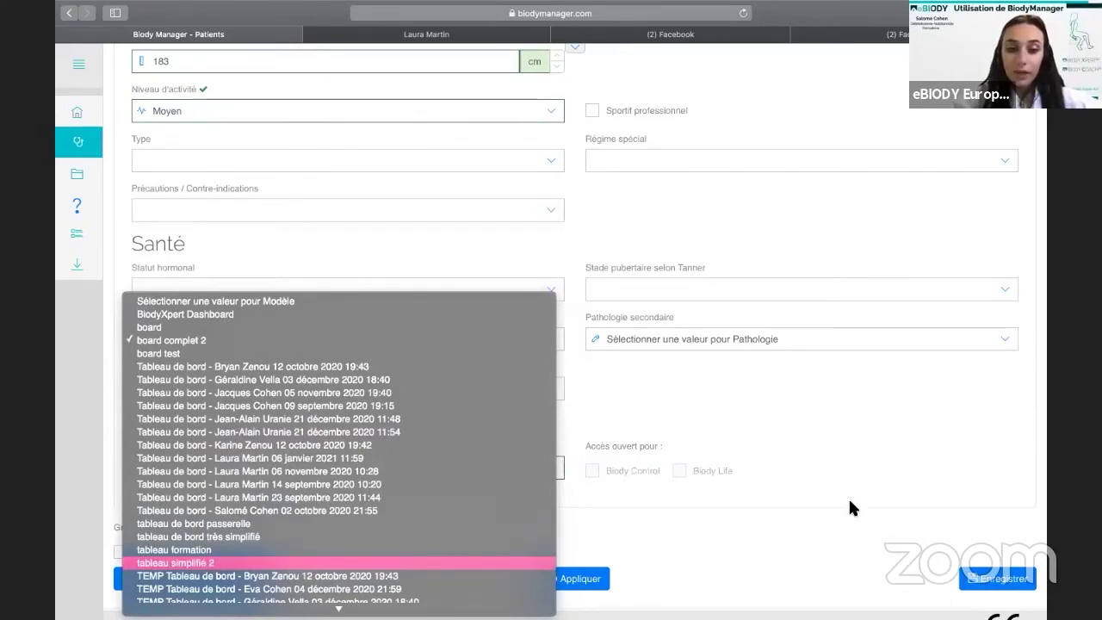
{"action": "left_click", "coordinate": [980, 591]}
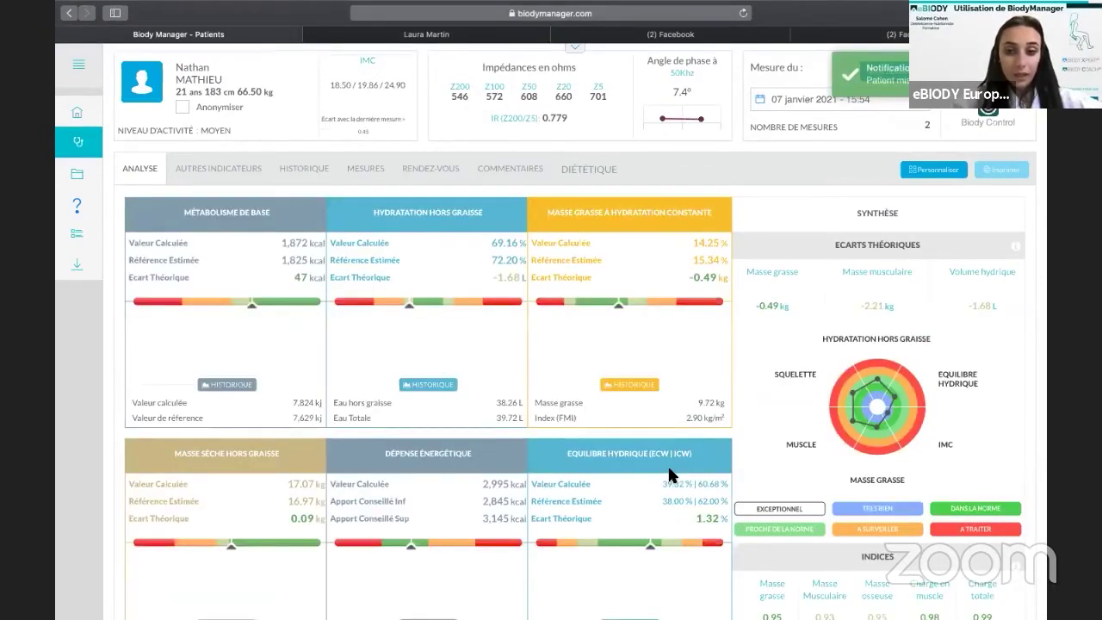
Generate the printable report from the patient's Analyse dashboard with Imprimer.
{"action": "scroll", "coordinate": [670, 474], "scroll_direction": "down", "scroll_amount": 2}
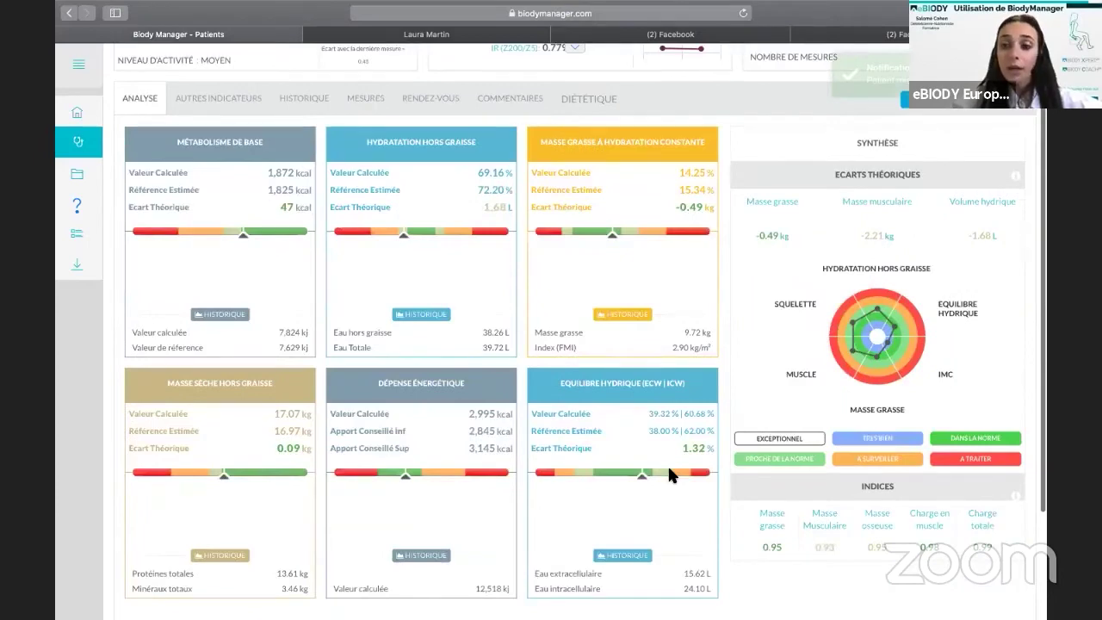
{"action": "scroll", "coordinate": [845, 260], "scroll_direction": "down", "scroll_amount": 2}
{"action": "scroll", "coordinate": [1037, 170], "scroll_direction": "up", "scroll_amount": 4}
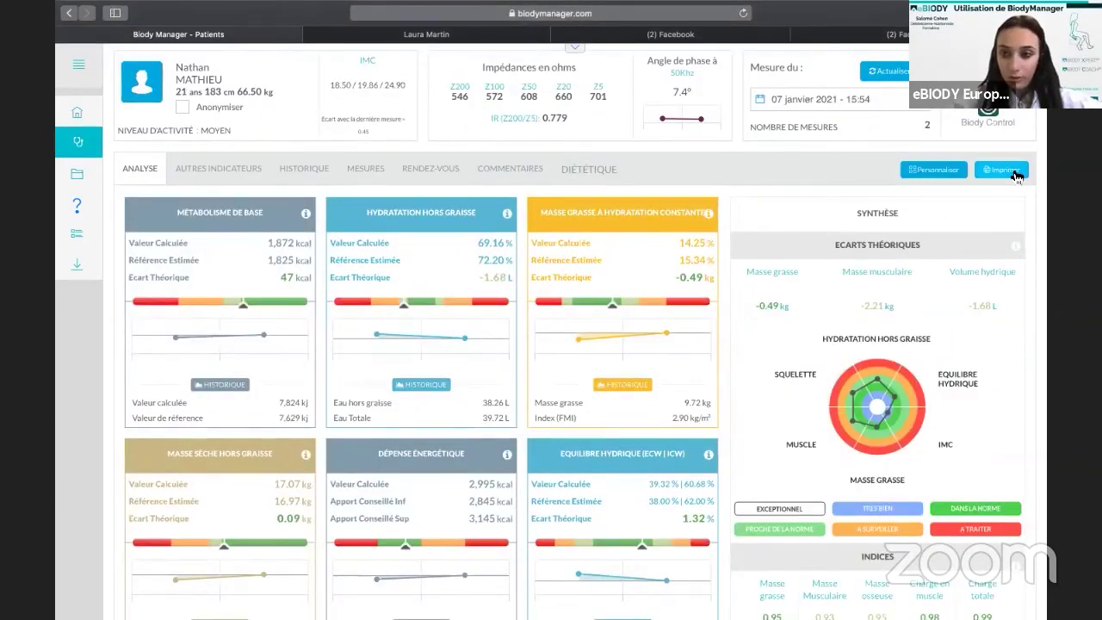
{"action": "left_click", "coordinate": [1003, 170]}
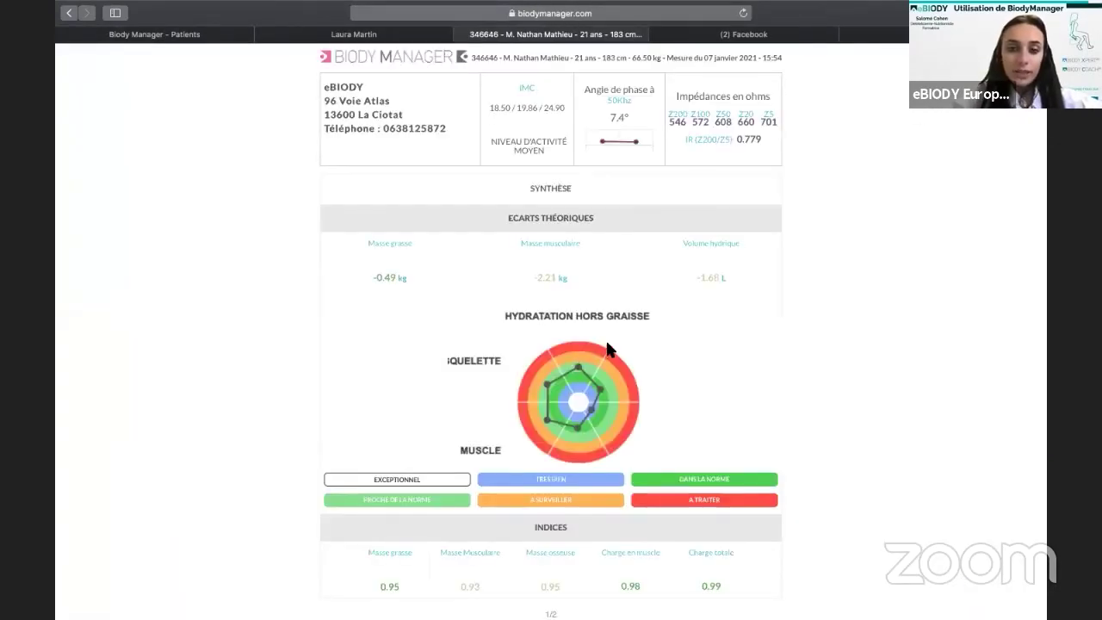
Look through the printer list and PDF output options in the print dialog.
{"action": "scroll", "coordinate": [603, 359], "scroll_direction": "down", "scroll_amount": 1}
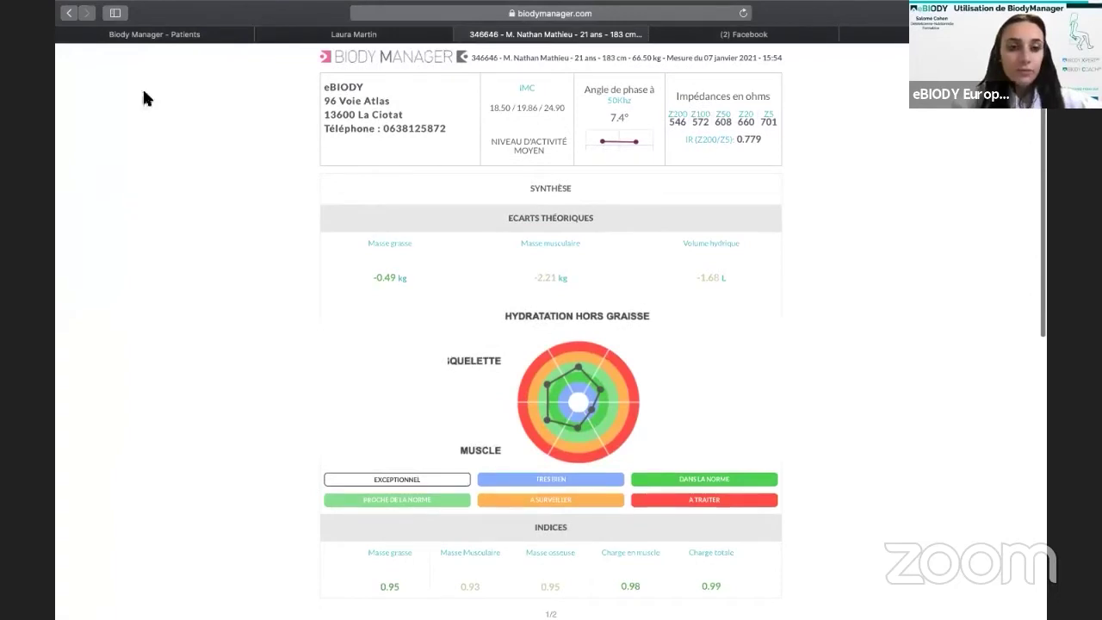
{"action": "left_click", "coordinate": [156, 64]}
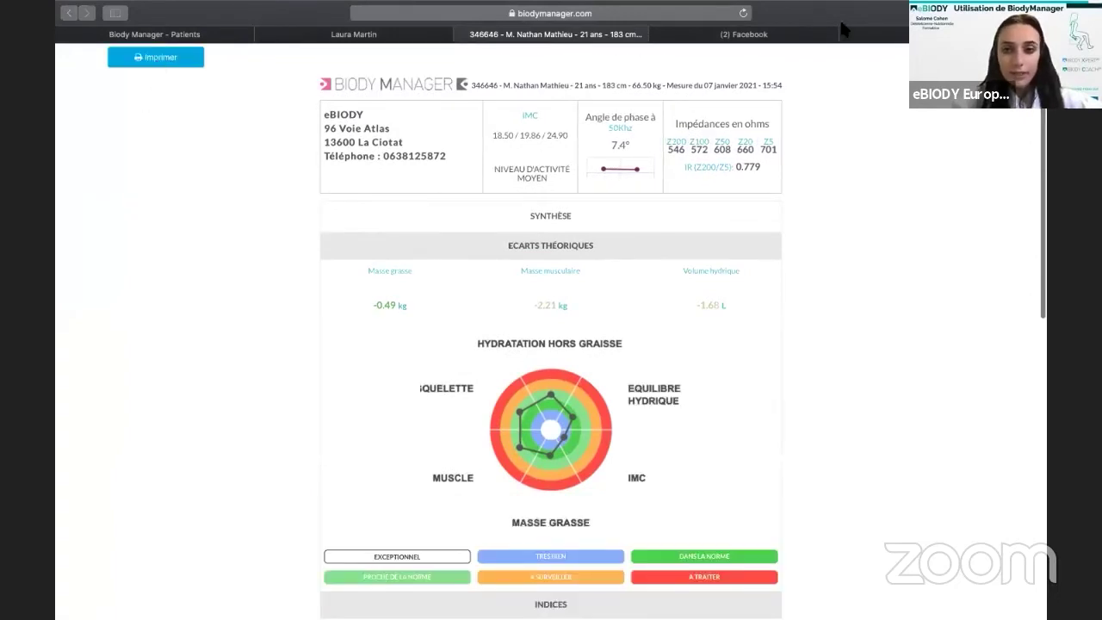
{"action": "left_click", "coordinate": [778, 65]}
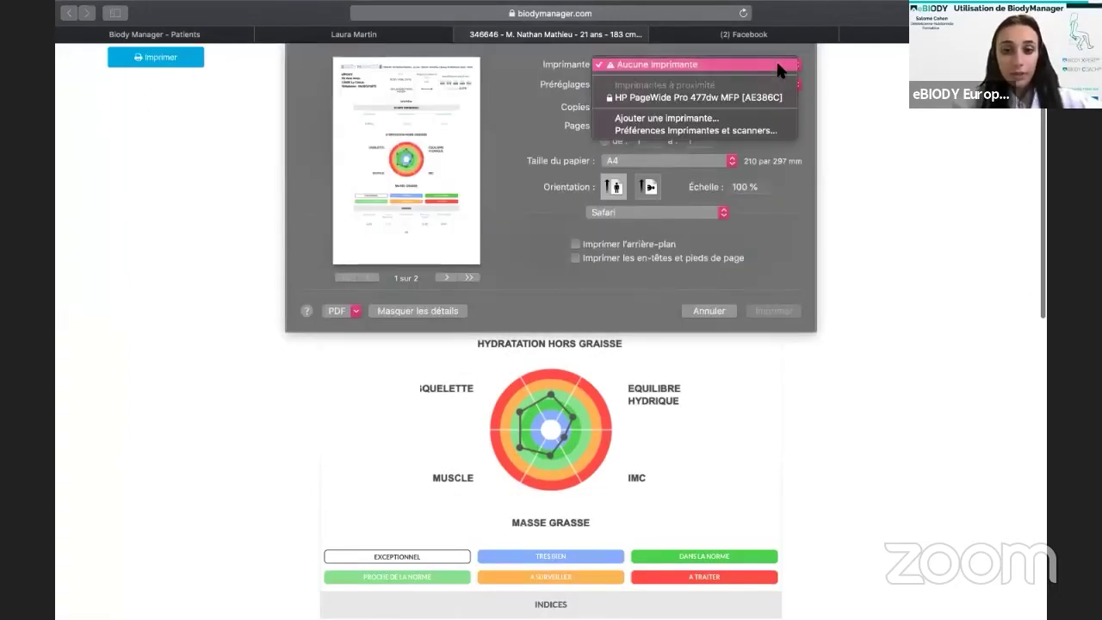
{"action": "left_click", "coordinate": [351, 319]}
{"action": "left_click", "coordinate": [353, 315]}
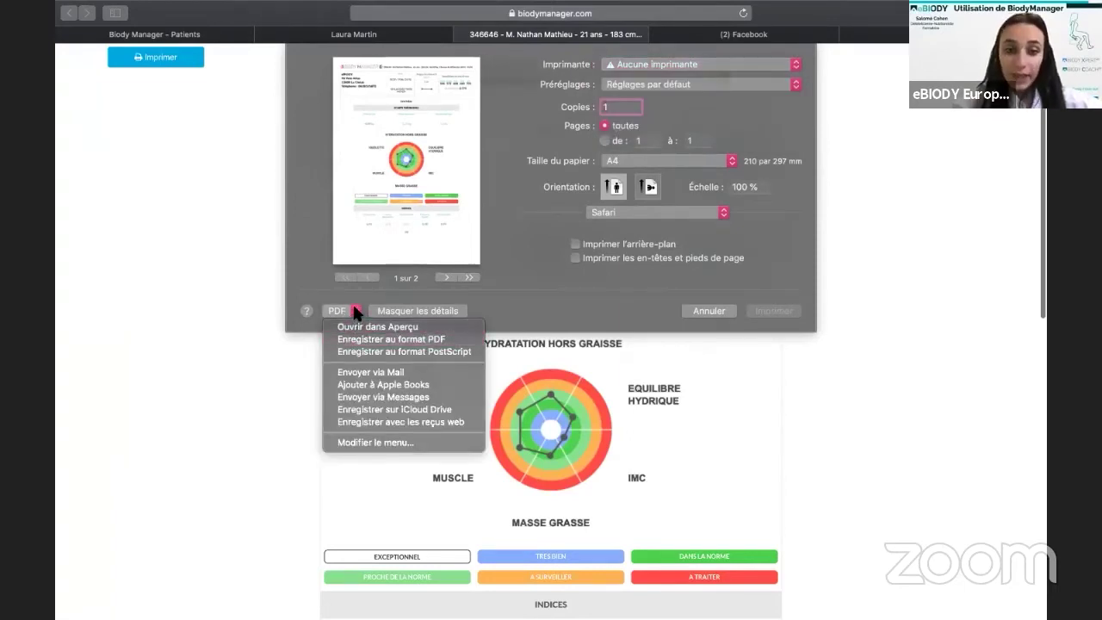
{"action": "left_click", "coordinate": [354, 310]}
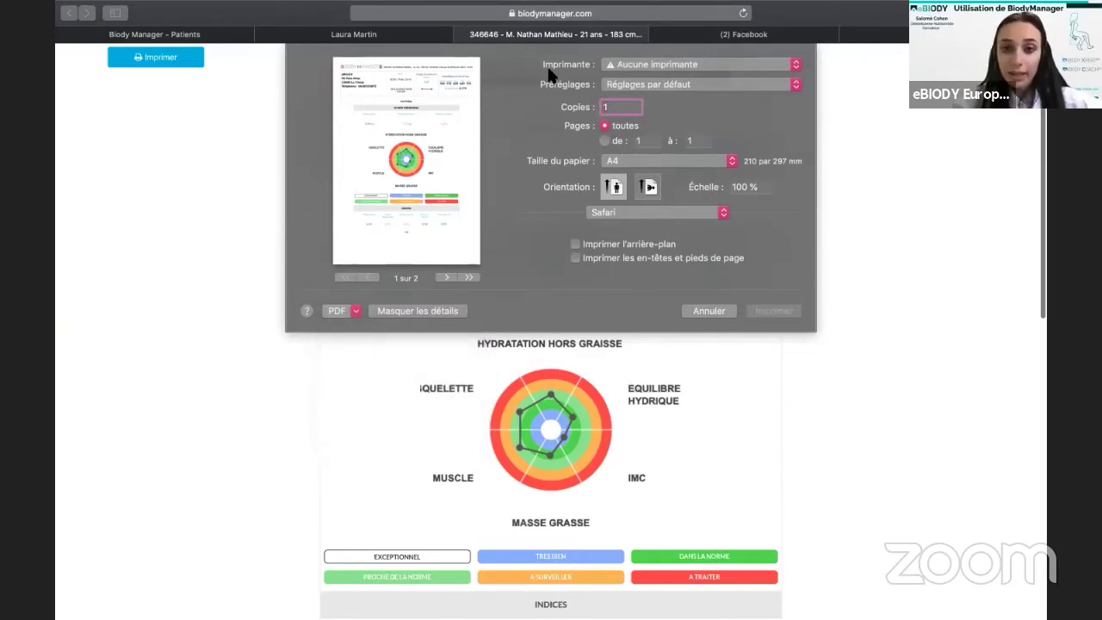
Choose Save as PDF from the PDF menu for the report.
{"action": "left_click", "coordinate": [796, 64]}
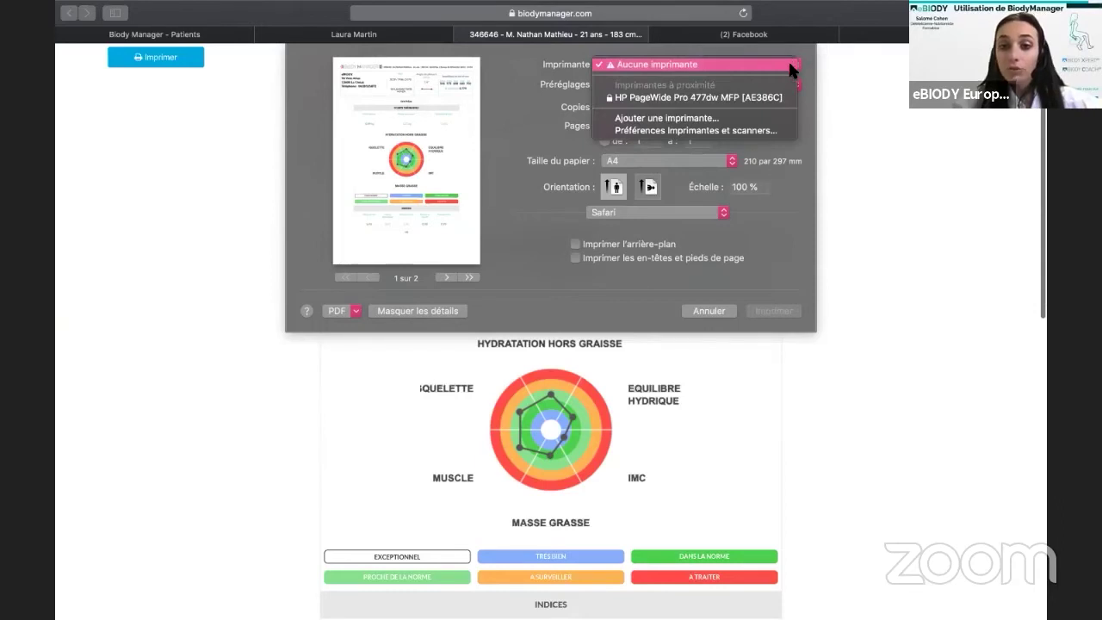
{"action": "left_click", "coordinate": [786, 68]}
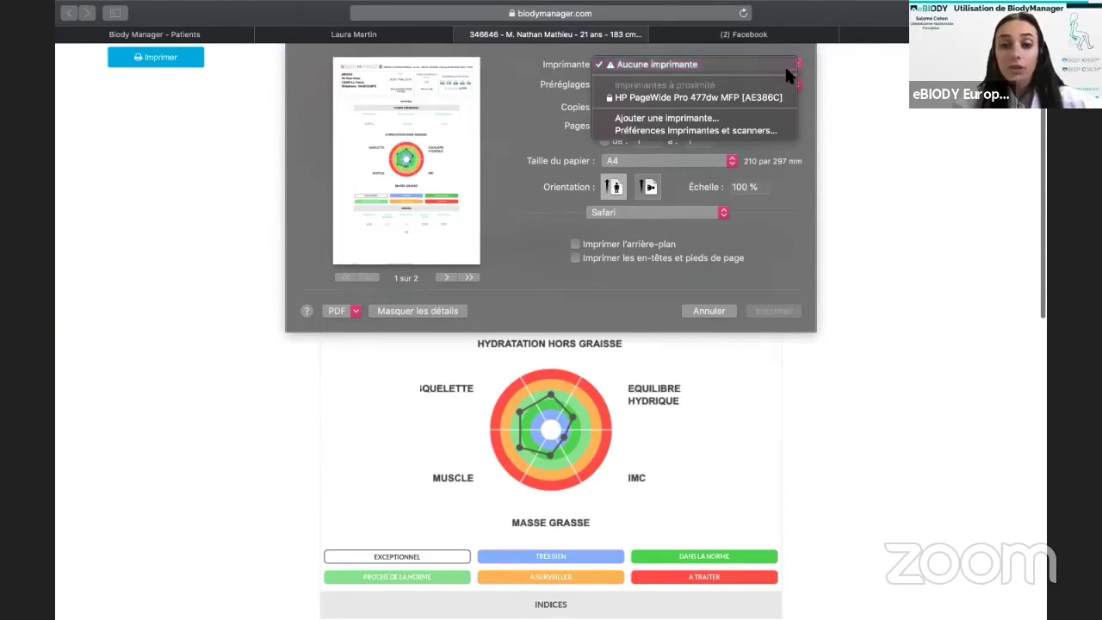
{"action": "left_click", "coordinate": [350, 310]}
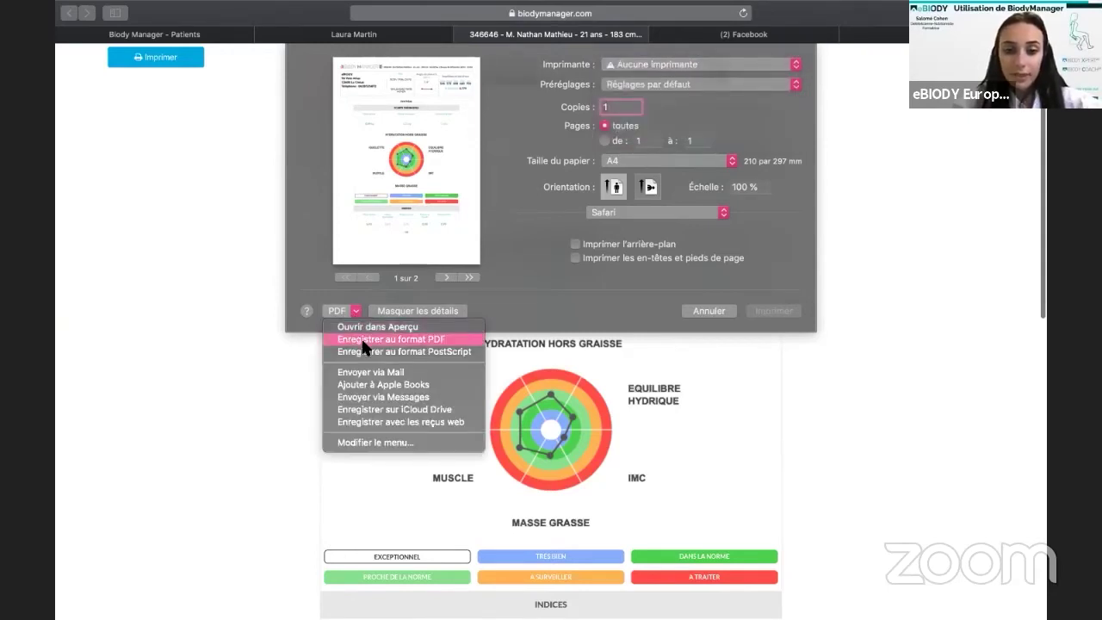
{"action": "left_click", "coordinate": [362, 341]}
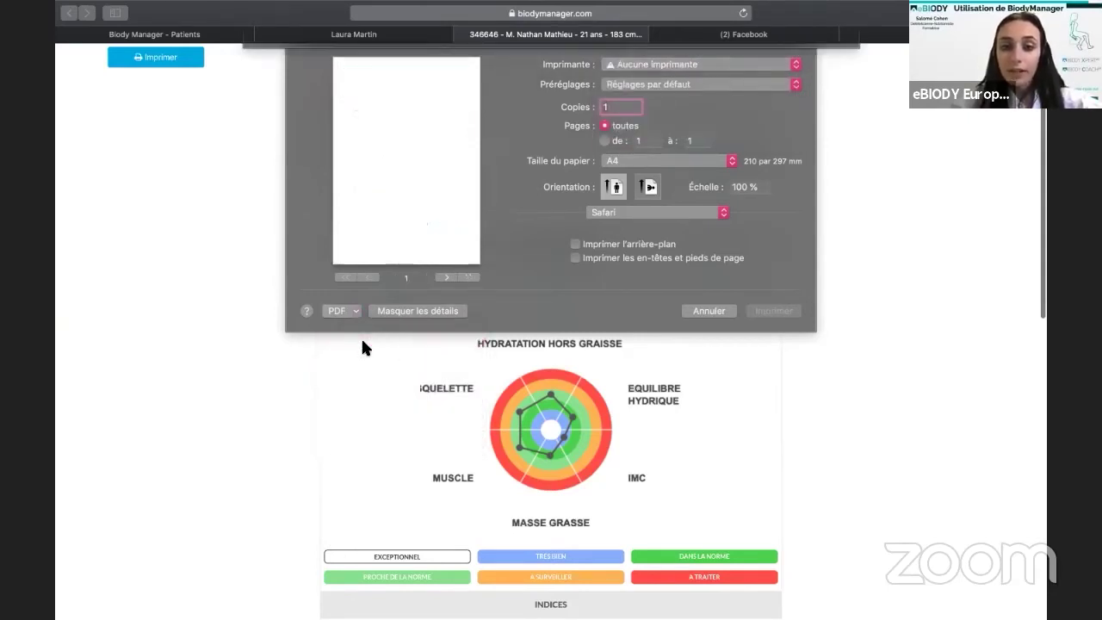
{"action": "scroll", "coordinate": [302, 164], "scroll_direction": "down", "scroll_amount": 2}
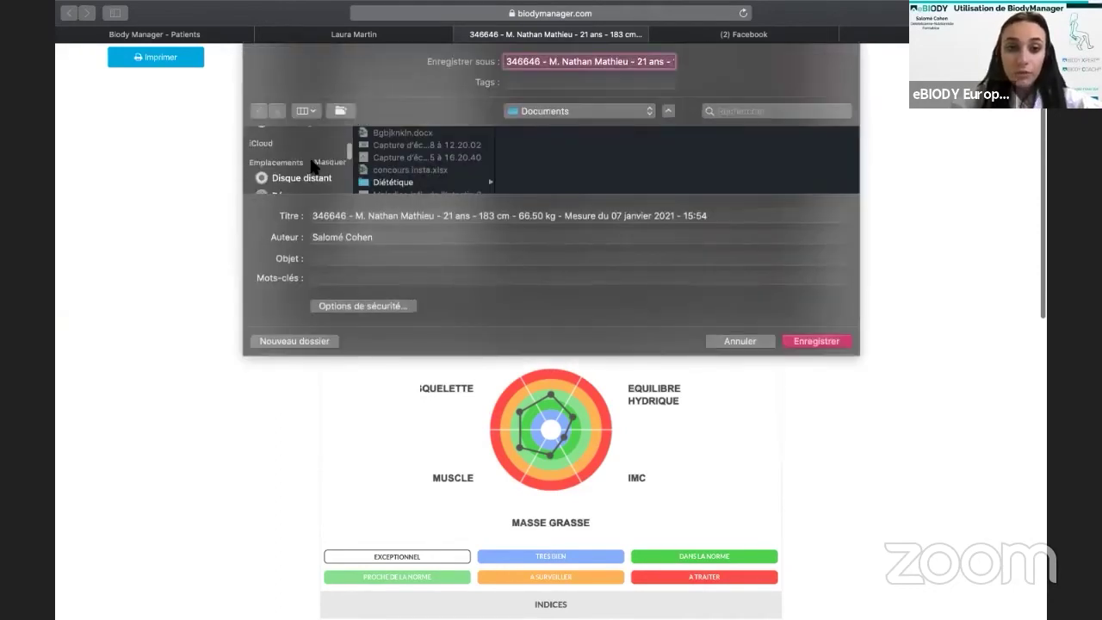
Save the report PDF to Bureau with the title 'Mesure test'.
{"action": "scroll", "coordinate": [312, 166], "scroll_direction": "up", "scroll_amount": 3}
{"action": "left_click", "coordinate": [297, 147]}
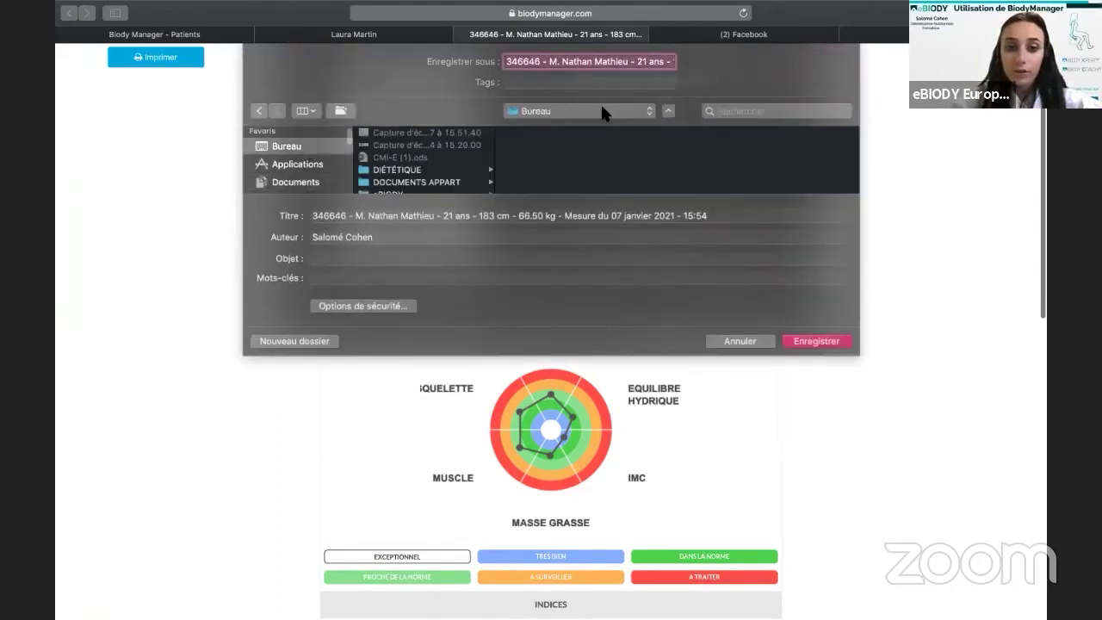
{"action": "triple_click", "coordinate": [505, 216]}
{"action": "type", "text": "Mesure"}
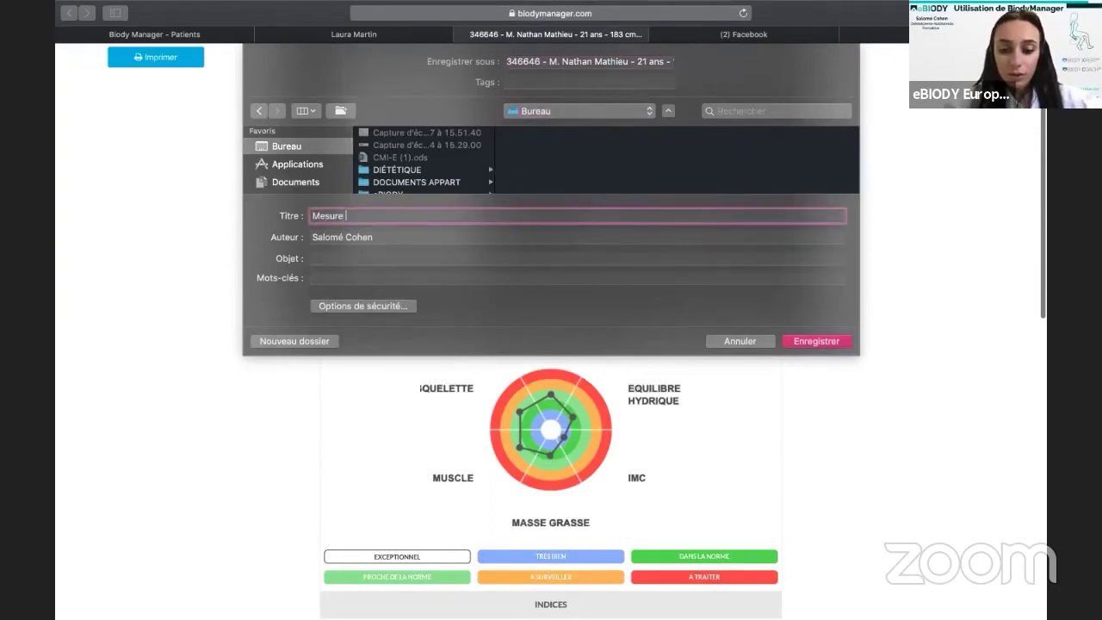
{"action": "type", "text": " test"}
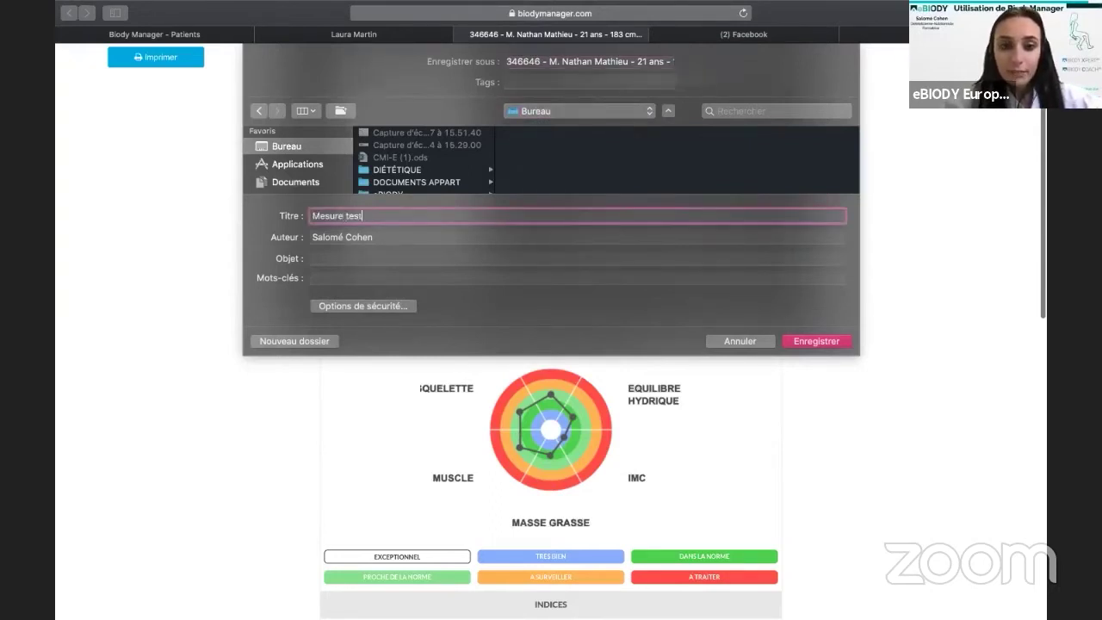
{"action": "left_click", "coordinate": [840, 342]}
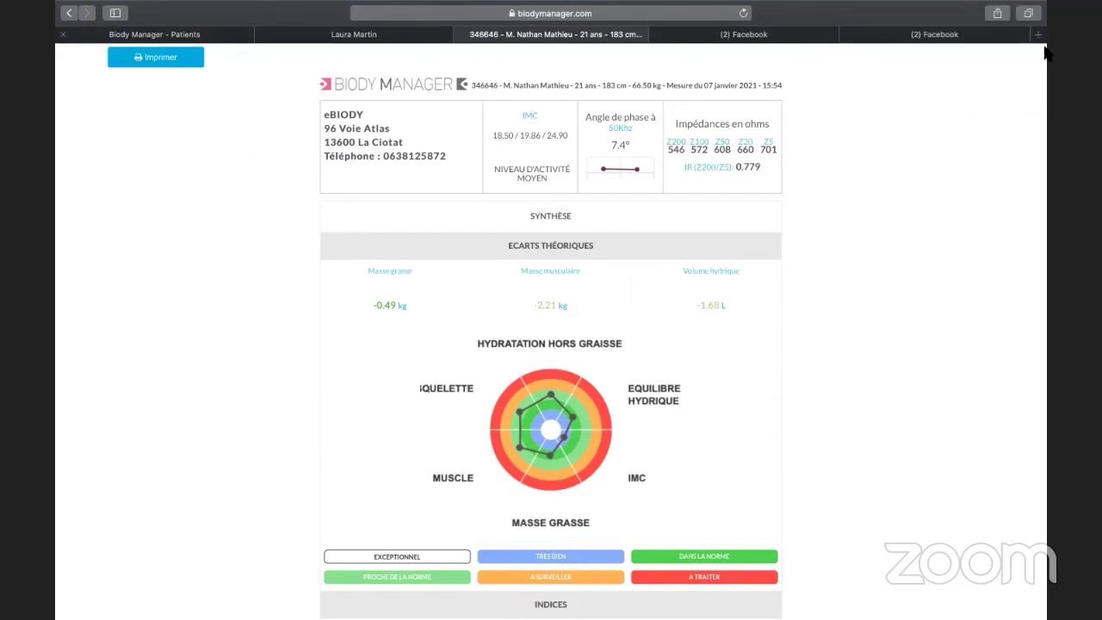
In the patient's edit form, tick the Sportifs group, keeping the Modèle tableau simplifié 2.
{"action": "key", "text": "super+1"}
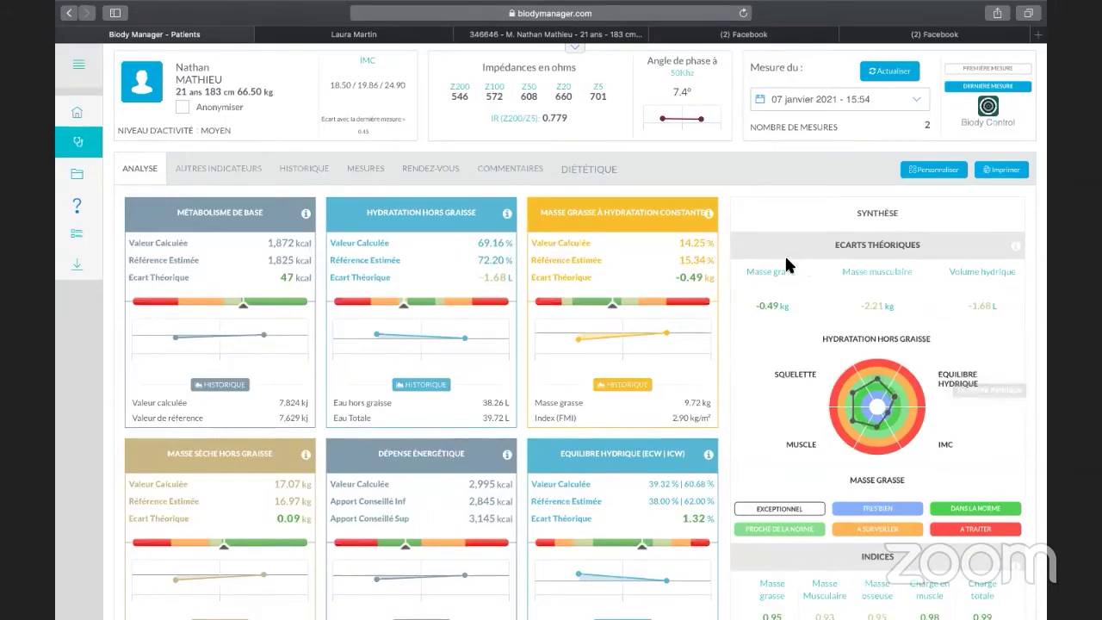
{"action": "left_click", "coordinate": [142, 98]}
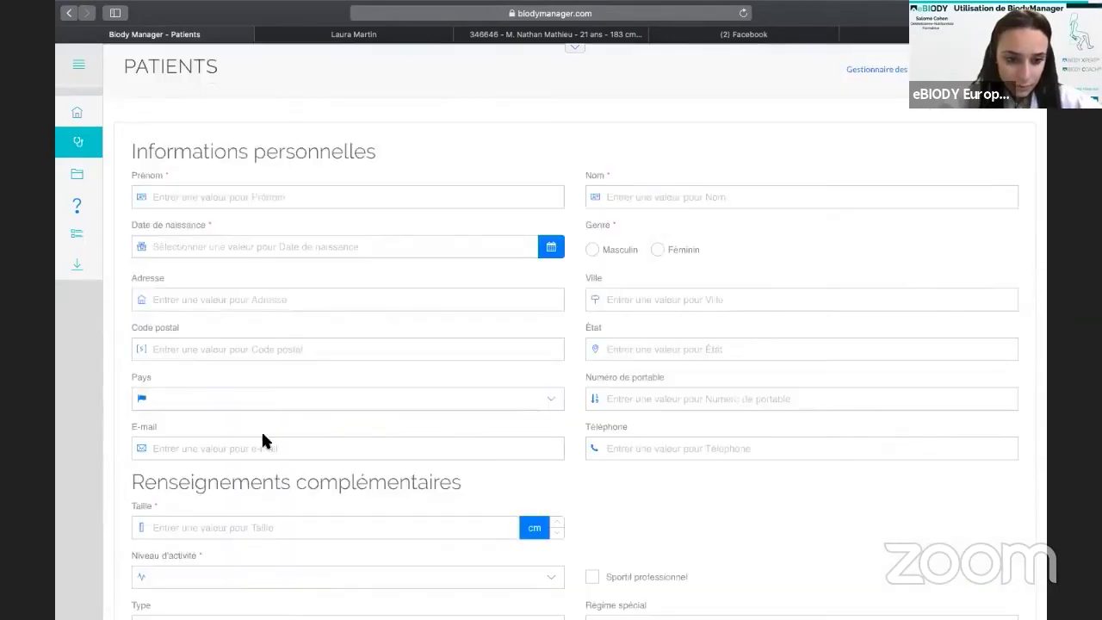
{"action": "scroll", "coordinate": [263, 439], "scroll_direction": "down", "scroll_amount": 10}
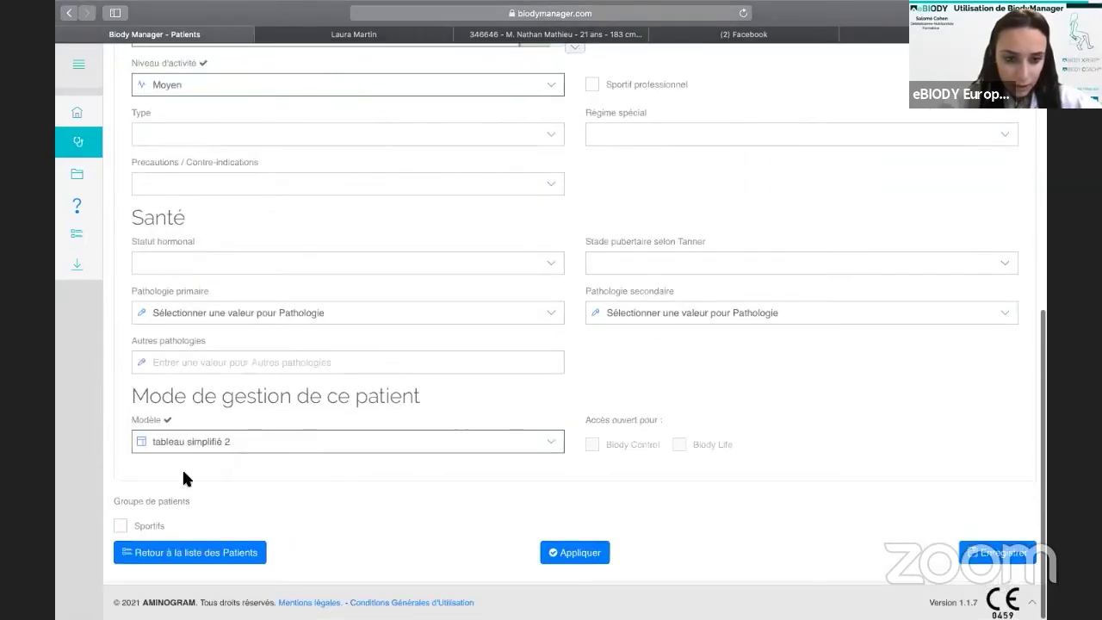
{"action": "left_click", "coordinate": [248, 443]}
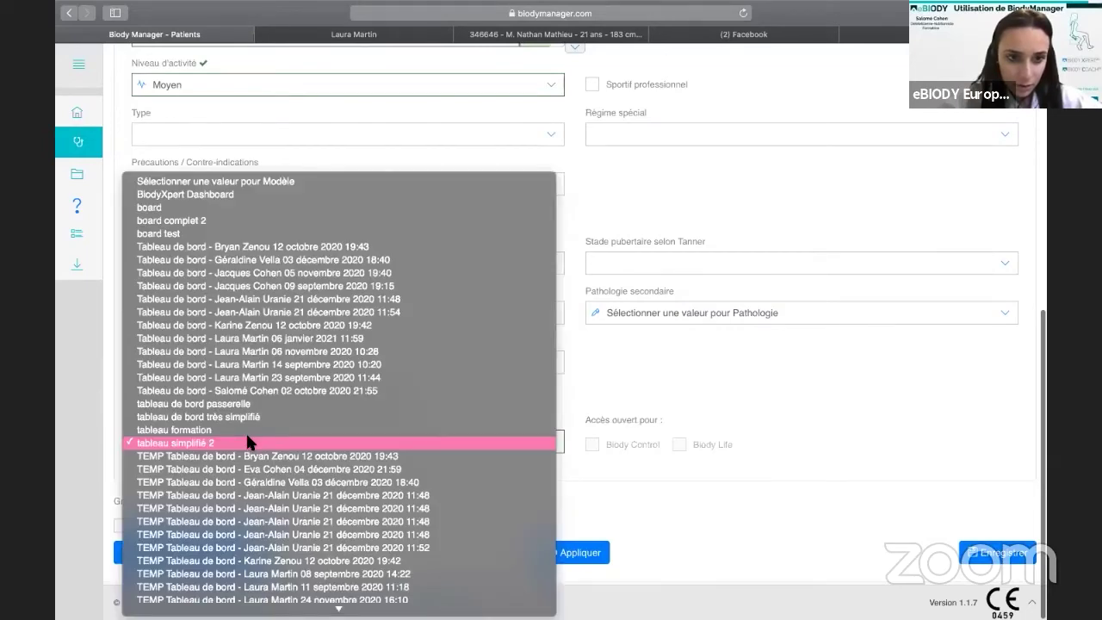
{"action": "left_click", "coordinate": [247, 443]}
{"action": "left_click", "coordinate": [247, 446]}
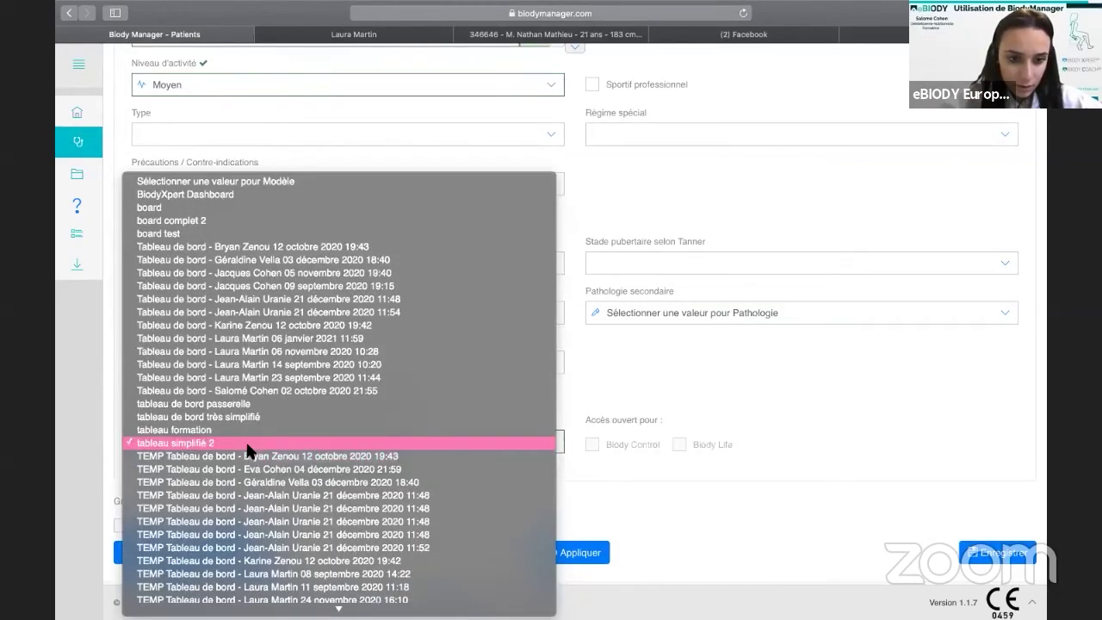
{"action": "left_click", "coordinate": [130, 528]}
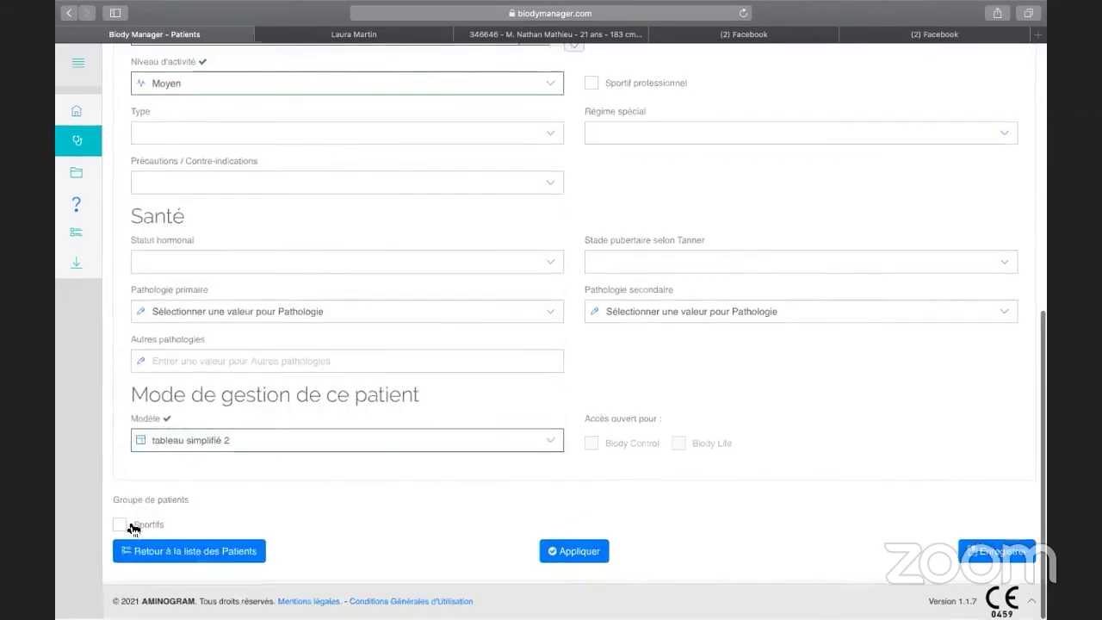
{"action": "left_click", "coordinate": [257, 442]}
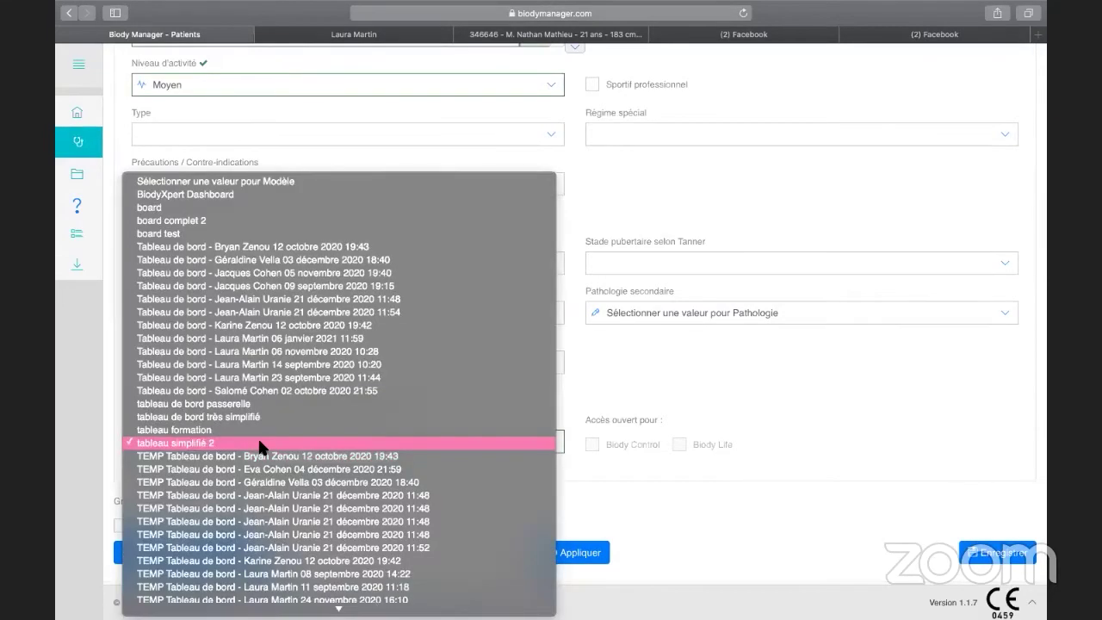
{"action": "left_click", "coordinate": [123, 539]}
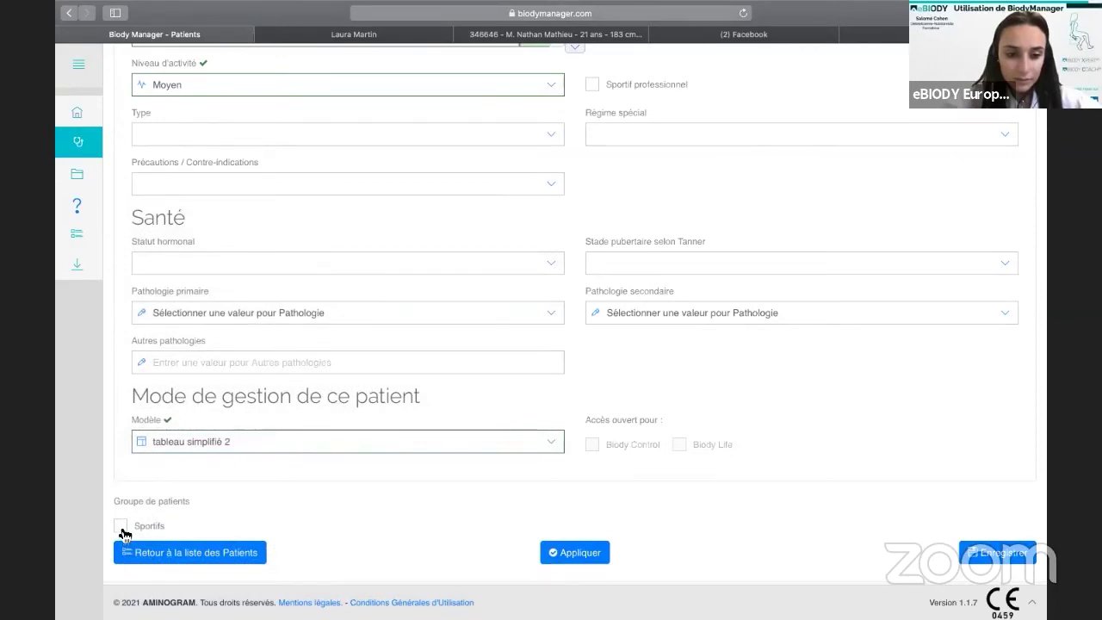
{"action": "left_click", "coordinate": [122, 526]}
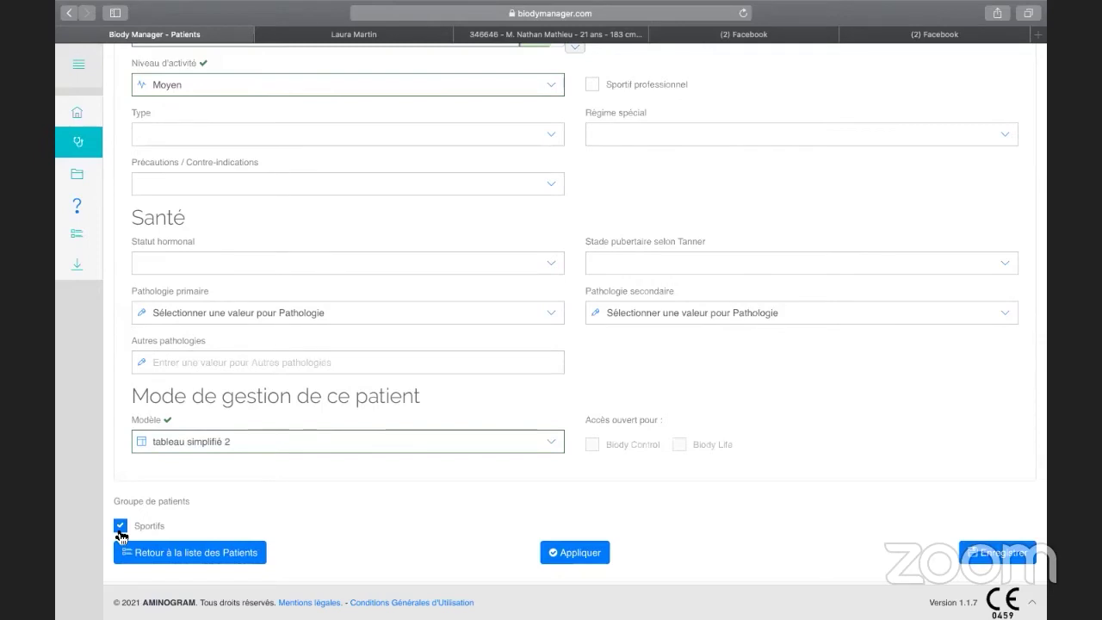
{"action": "scroll", "coordinate": [119, 534], "scroll_direction": "left", "scroll_amount": 3}
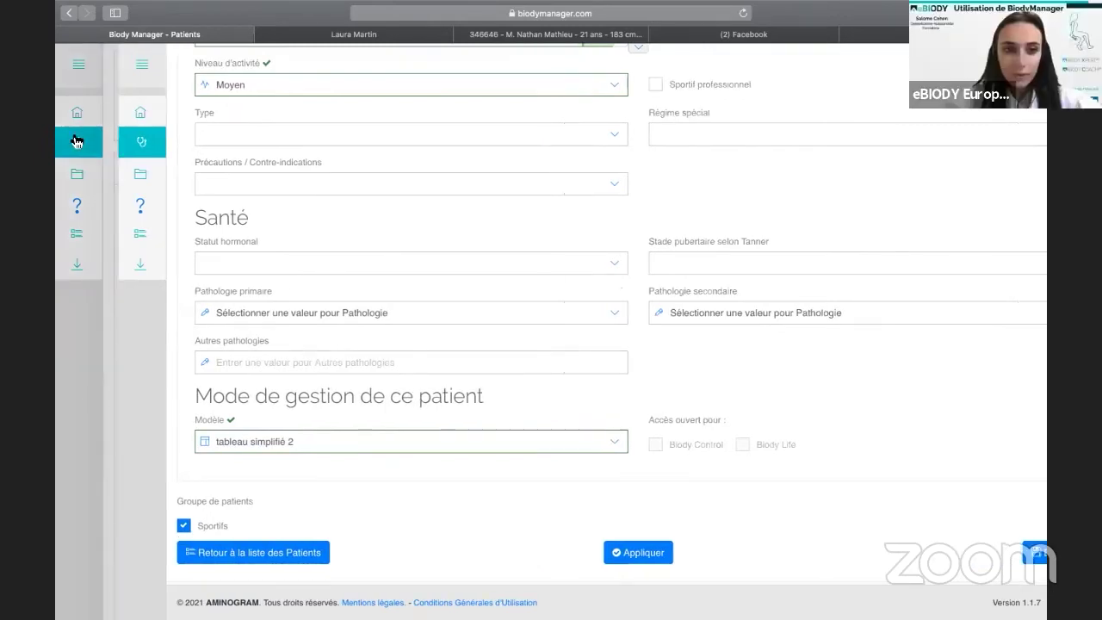
Choose Sportifs as the Groupe de patients in Assigner Modèle and save.
{"action": "scroll", "coordinate": [83, 110], "scroll_direction": "left", "scroll_amount": 3}
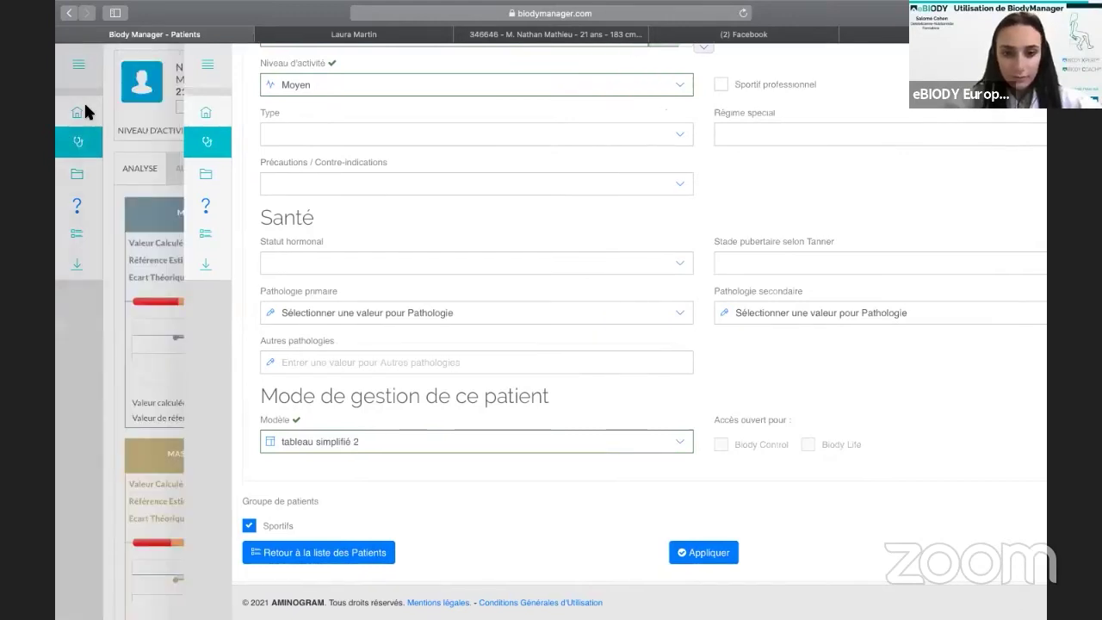
{"action": "scroll", "coordinate": [556, 408], "scroll_direction": "left", "scroll_amount": 3}
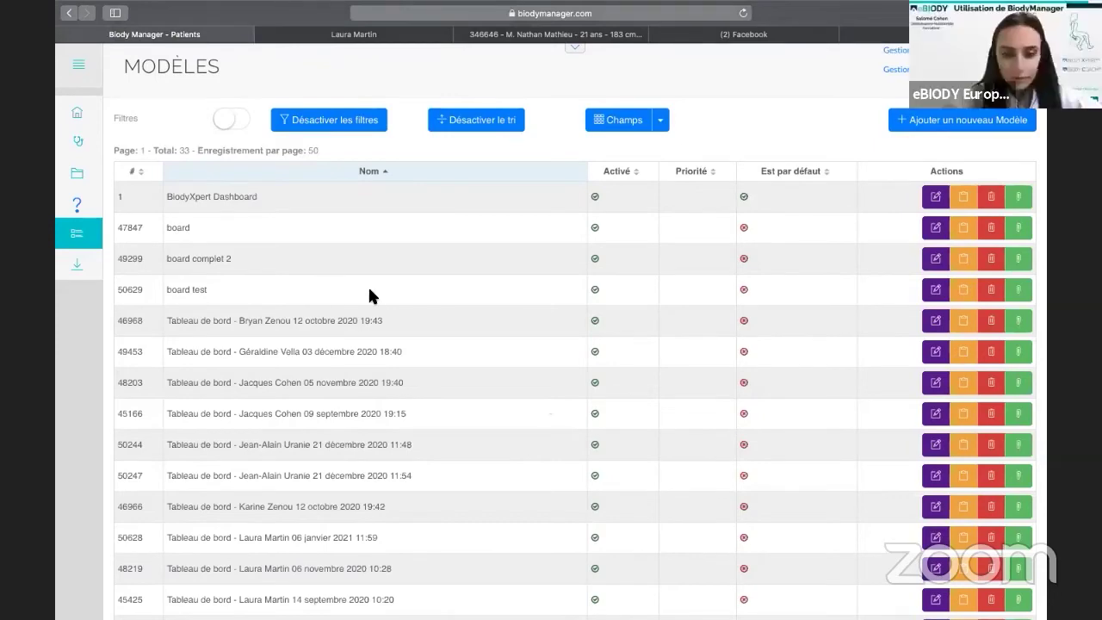
{"action": "scroll", "coordinate": [699, 280], "scroll_direction": "down", "scroll_amount": 3}
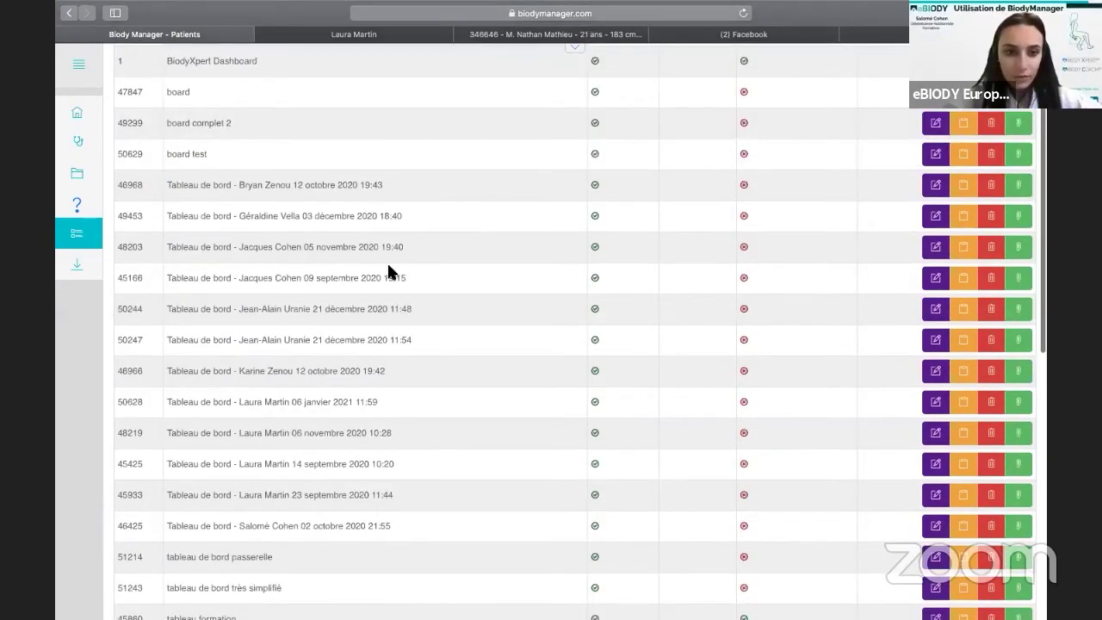
{"action": "scroll", "coordinate": [741, 293], "scroll_direction": "up", "scroll_amount": 3}
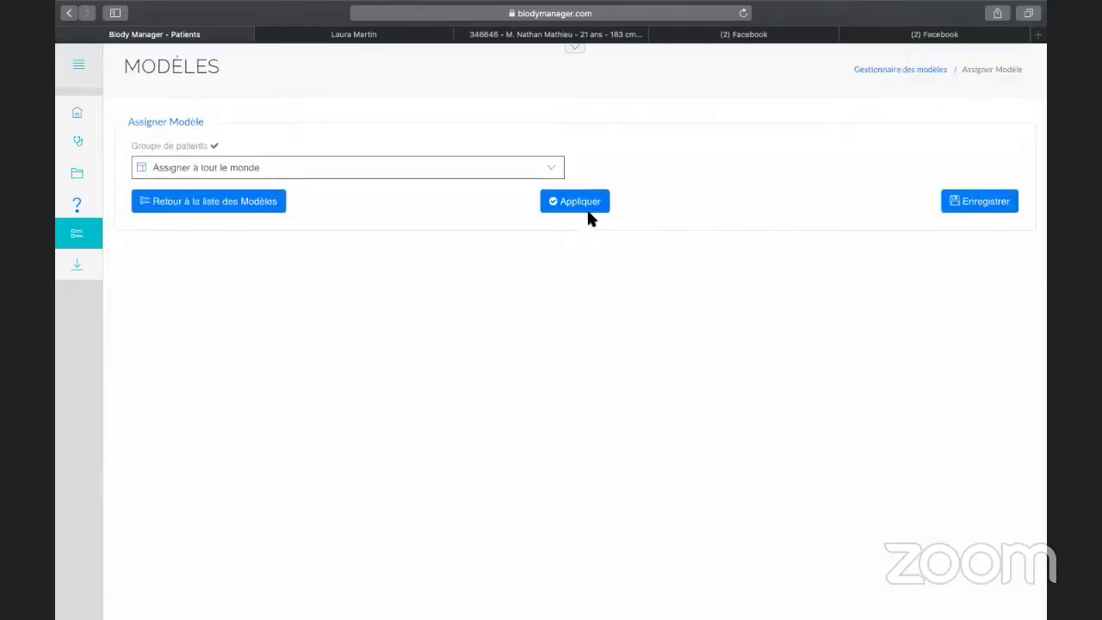
{"action": "left_click", "coordinate": [553, 171]}
{"action": "left_click", "coordinate": [553, 171]}
{"action": "left_click", "coordinate": [553, 171]}
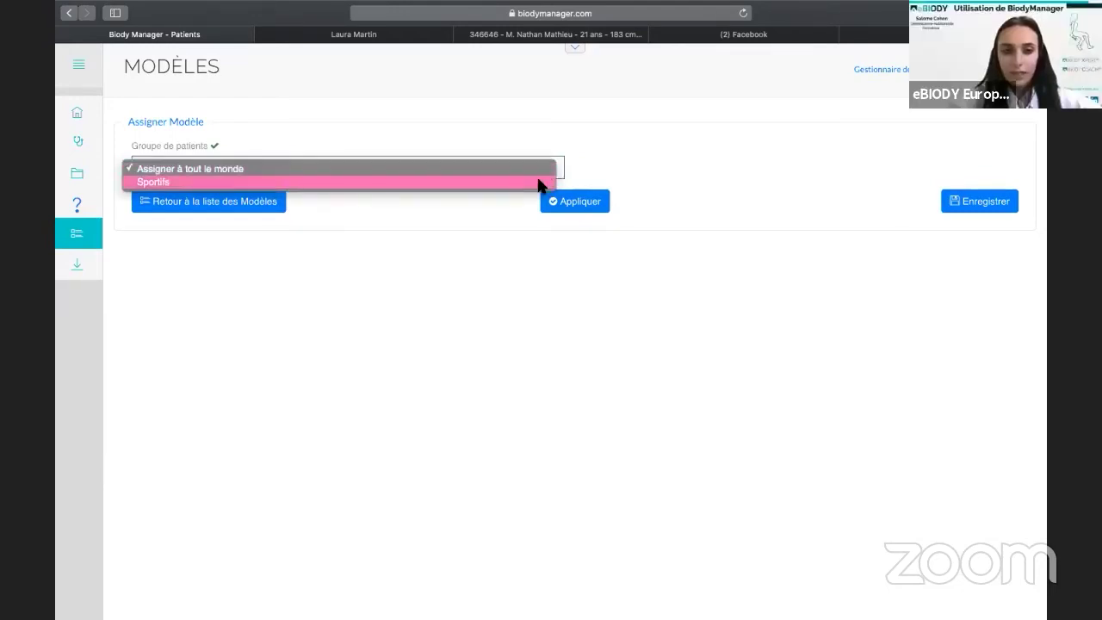
{"action": "left_click", "coordinate": [540, 182]}
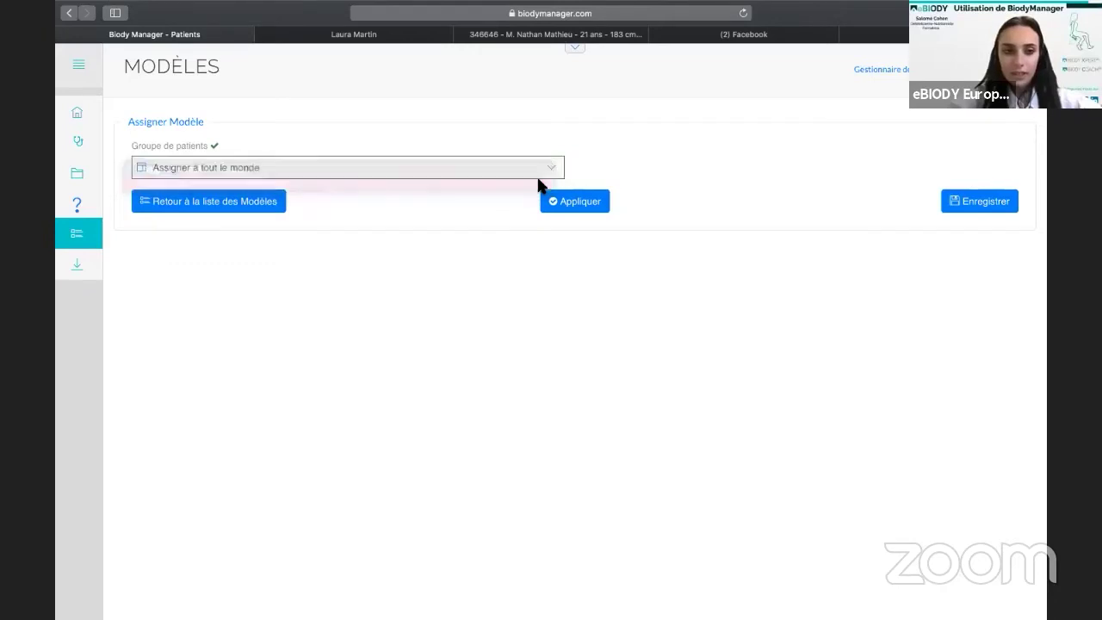
{"action": "left_click", "coordinate": [1006, 202]}
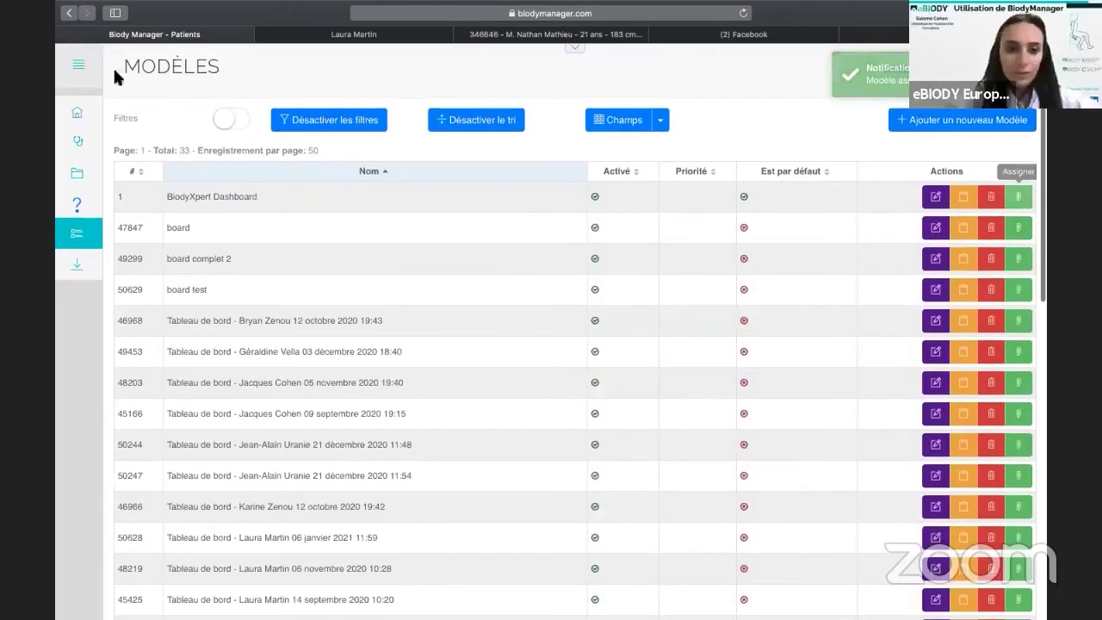
Go to Accueil and scroll through the list of 32 patients.
{"action": "left_click", "coordinate": [78, 121]}
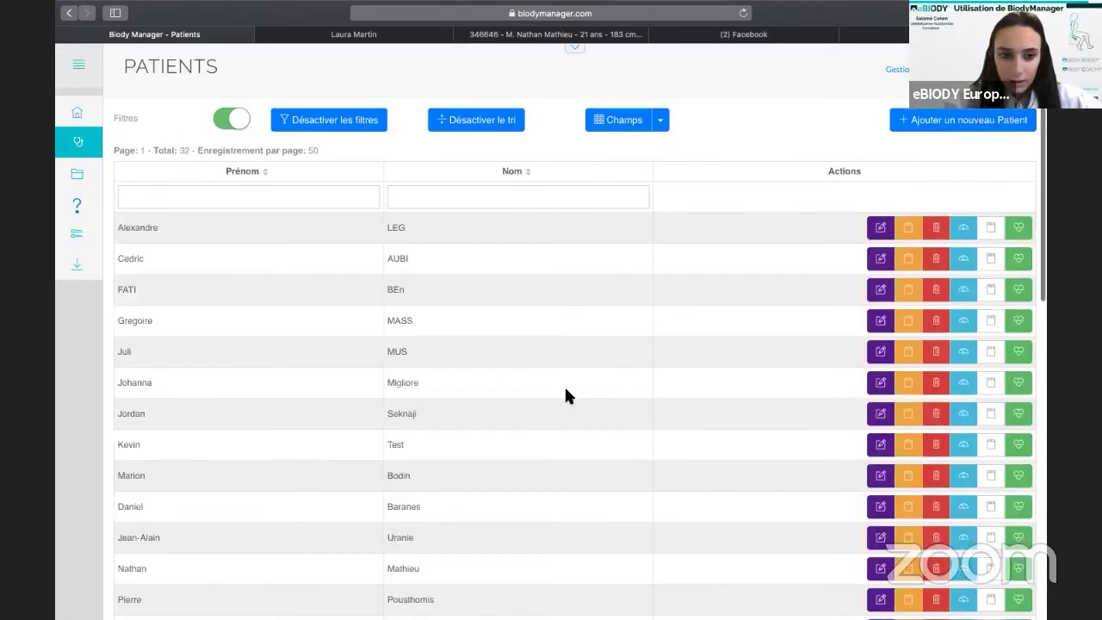
{"action": "scroll", "coordinate": [564, 392], "scroll_direction": "down", "scroll_amount": 1}
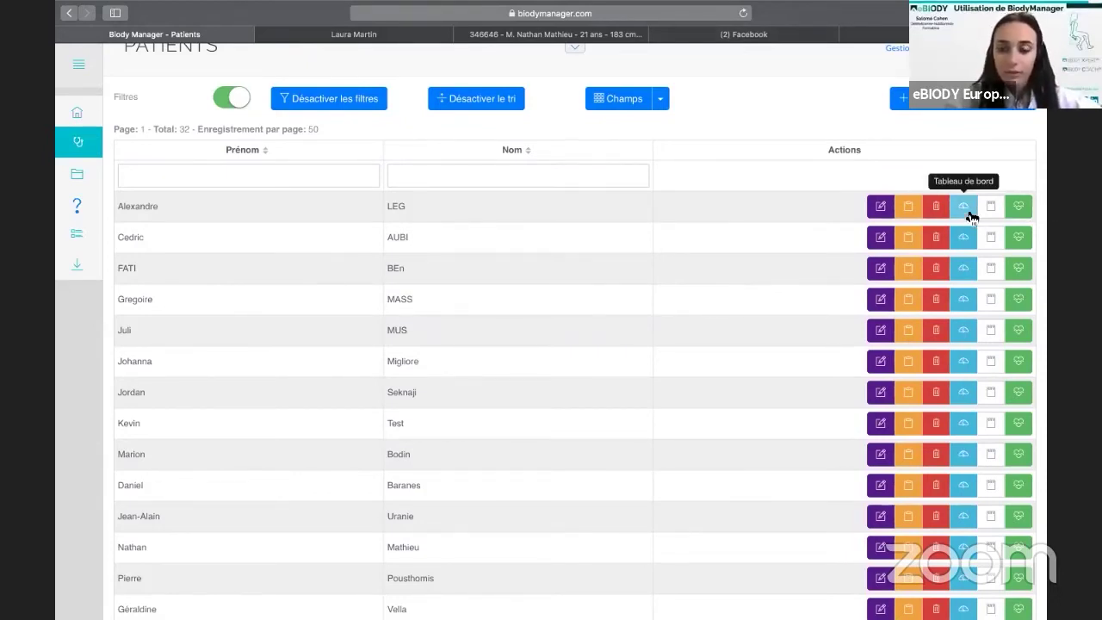
{"action": "scroll", "coordinate": [972, 217], "scroll_direction": "down", "scroll_amount": 1}
{"action": "scroll", "coordinate": [972, 217], "scroll_direction": "down", "scroll_amount": 2}
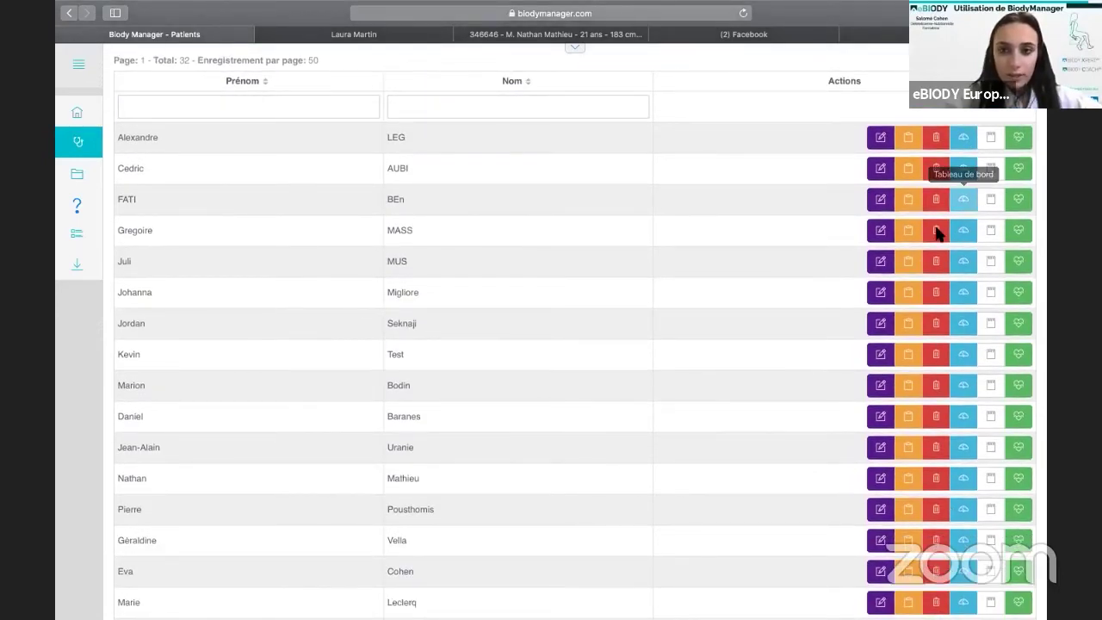
{"action": "scroll", "coordinate": [936, 233], "scroll_direction": "up", "scroll_amount": 3}
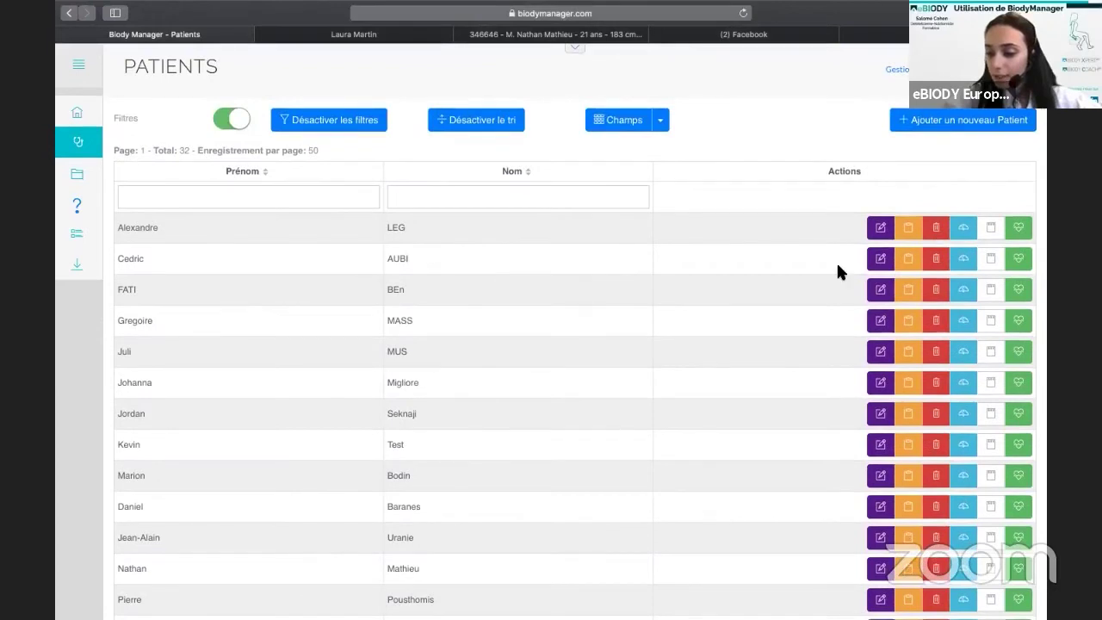
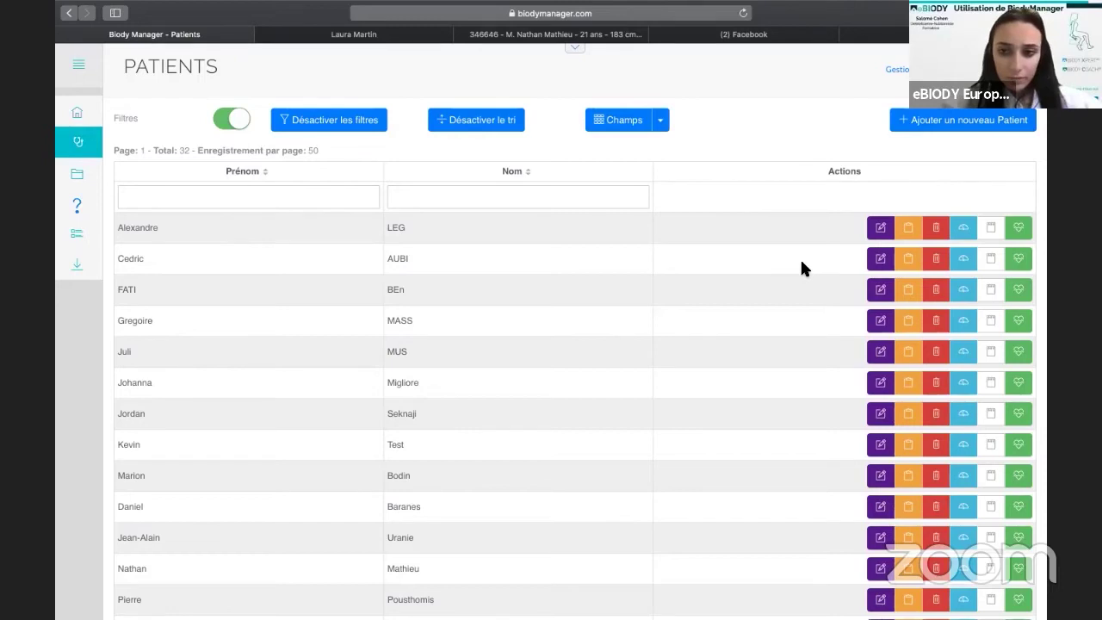
Look at the patient's measurement report, then return to the patients list.
{"action": "scroll", "coordinate": [447, 451], "scroll_direction": "down", "scroll_amount": 1}
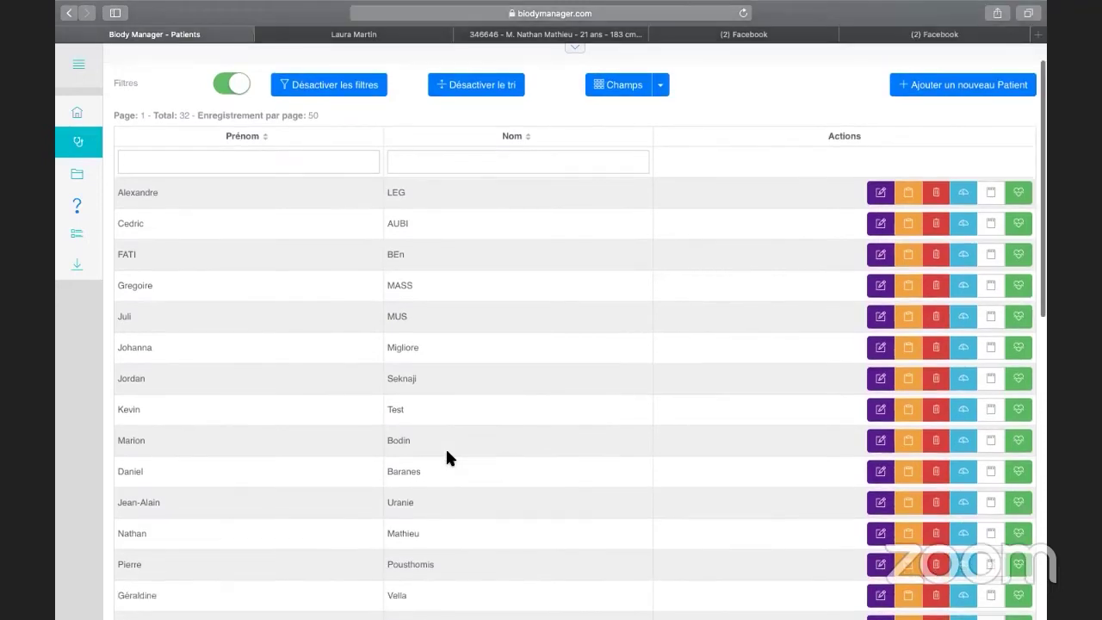
{"action": "scroll", "coordinate": [447, 451], "scroll_direction": "up", "scroll_amount": 1}
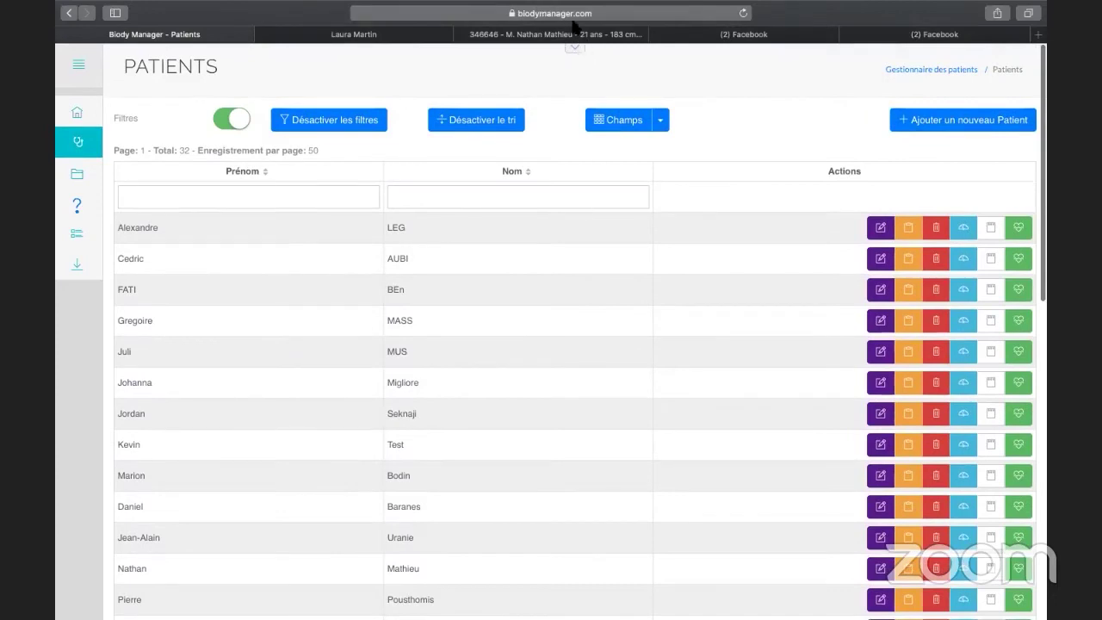
{"action": "mouse_move", "coordinate": [564, 4]}
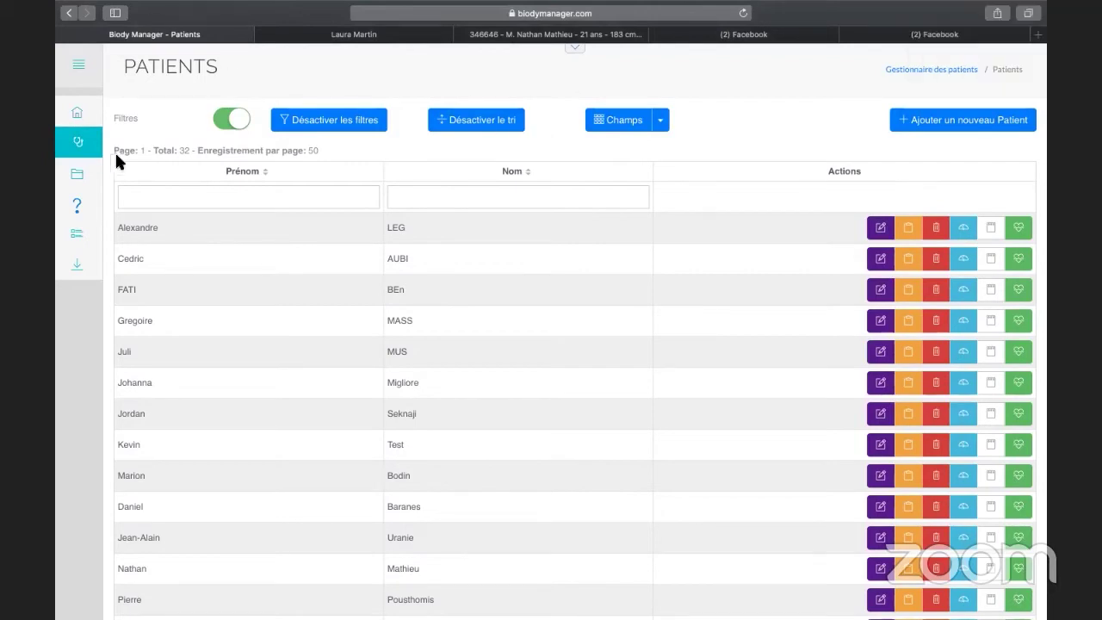
{"action": "left_click", "coordinate": [572, 39]}
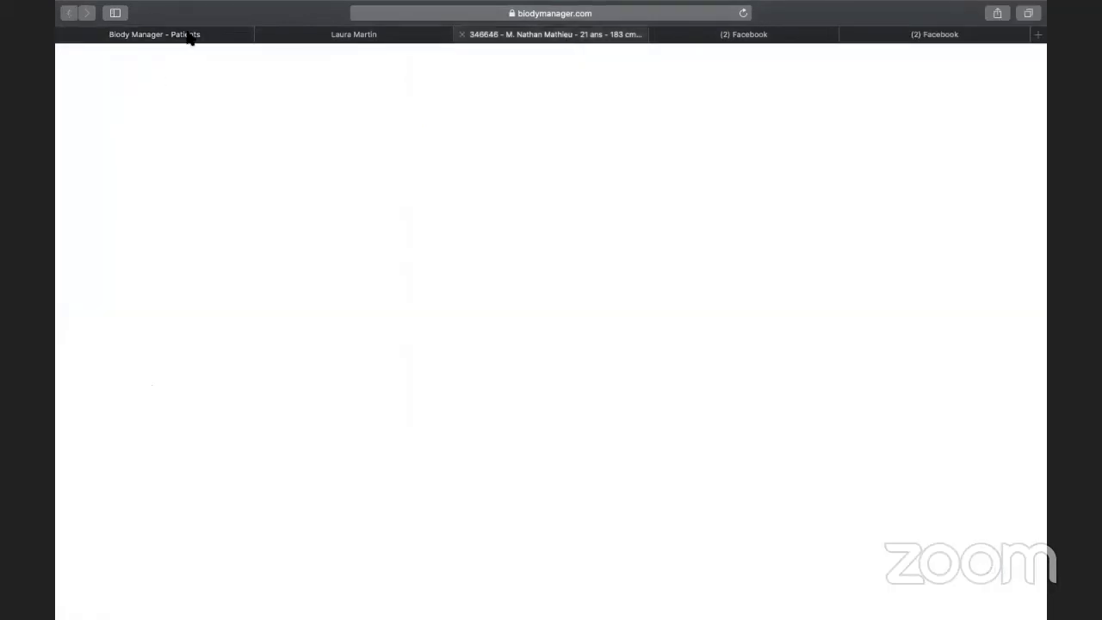
{"action": "key", "text": "super+1"}
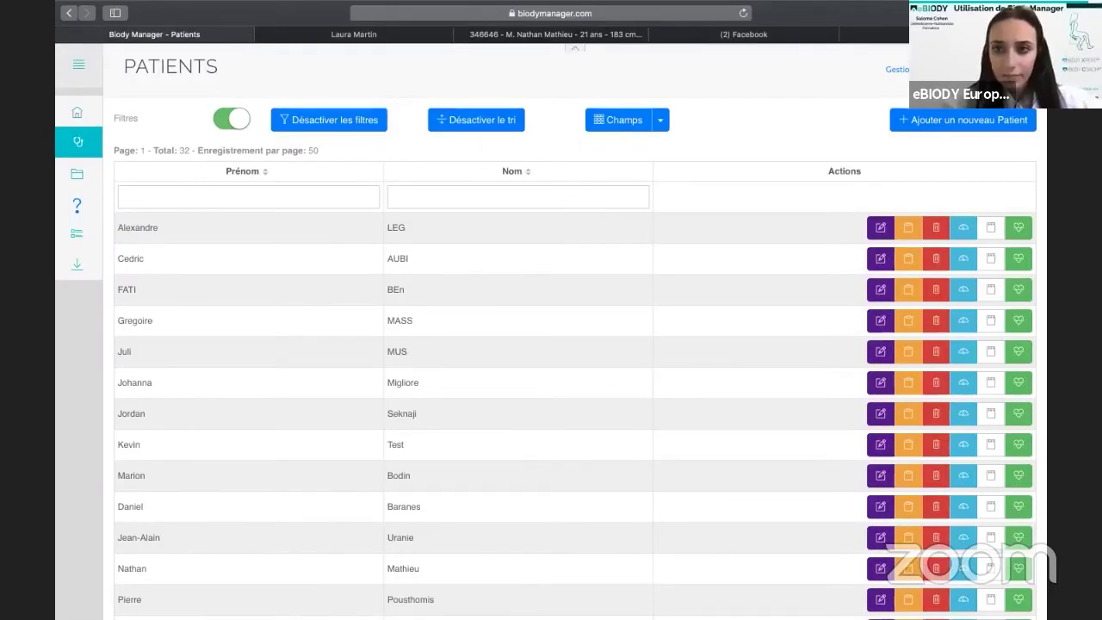
{"action": "scroll", "coordinate": [575, 332], "scroll_direction": "up", "scroll_amount": 1}
{"action": "scroll", "coordinate": [575, 331], "scroll_direction": "up", "scroll_amount": 1}
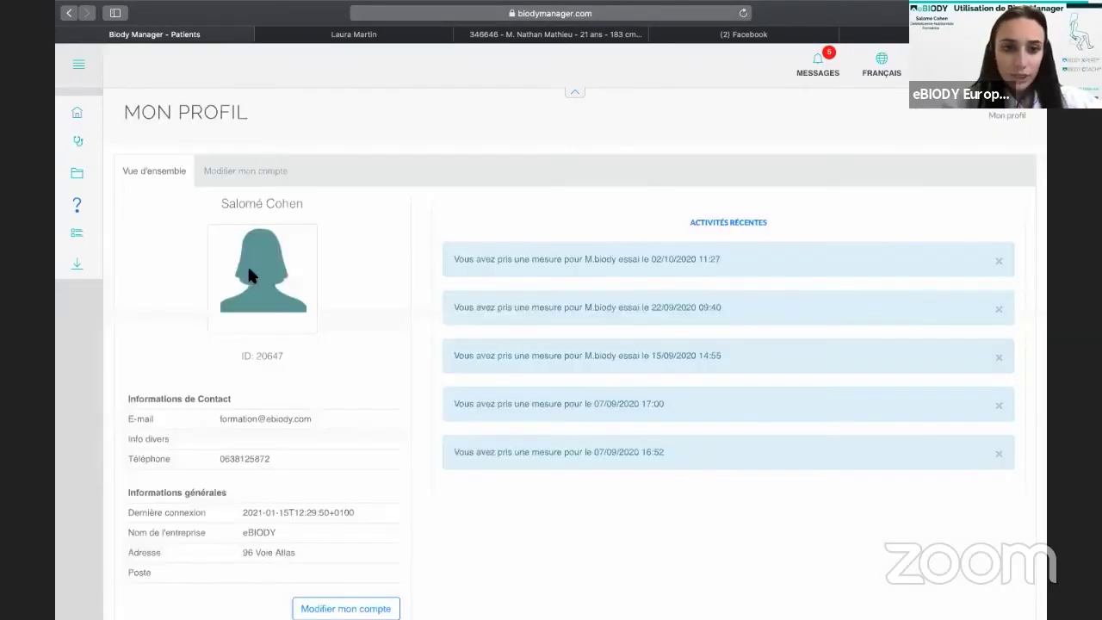
Review the personal and company details in Modifier mon compte and save the profile.
{"action": "left_click", "coordinate": [279, 168]}
{"action": "scroll", "coordinate": [366, 336], "scroll_direction": "down", "scroll_amount": 2}
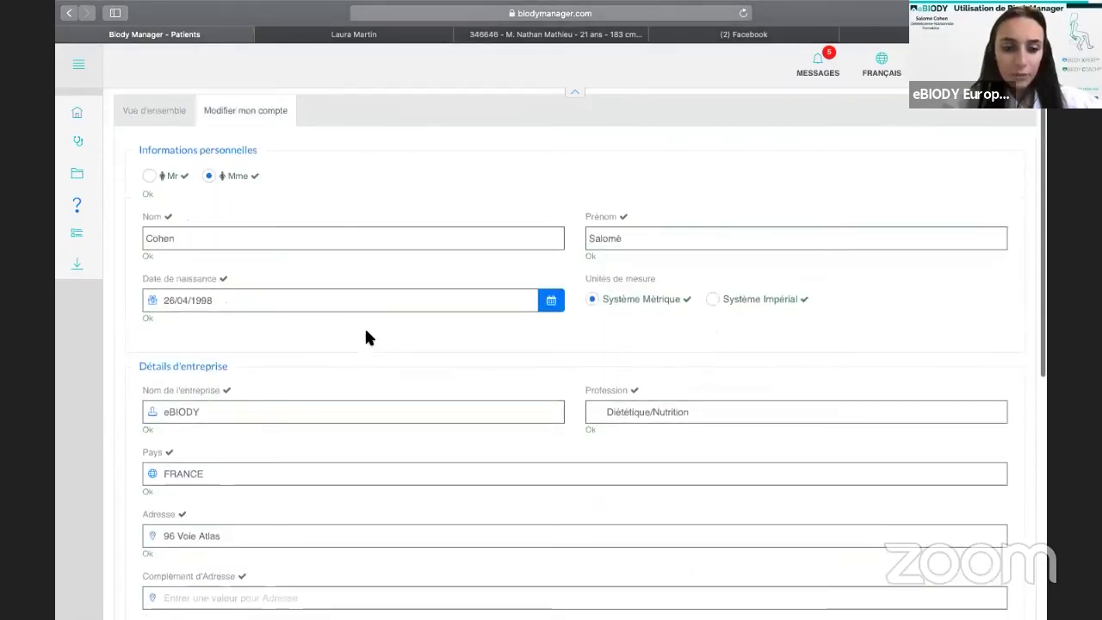
{"action": "scroll", "coordinate": [366, 338], "scroll_direction": "down", "scroll_amount": 3}
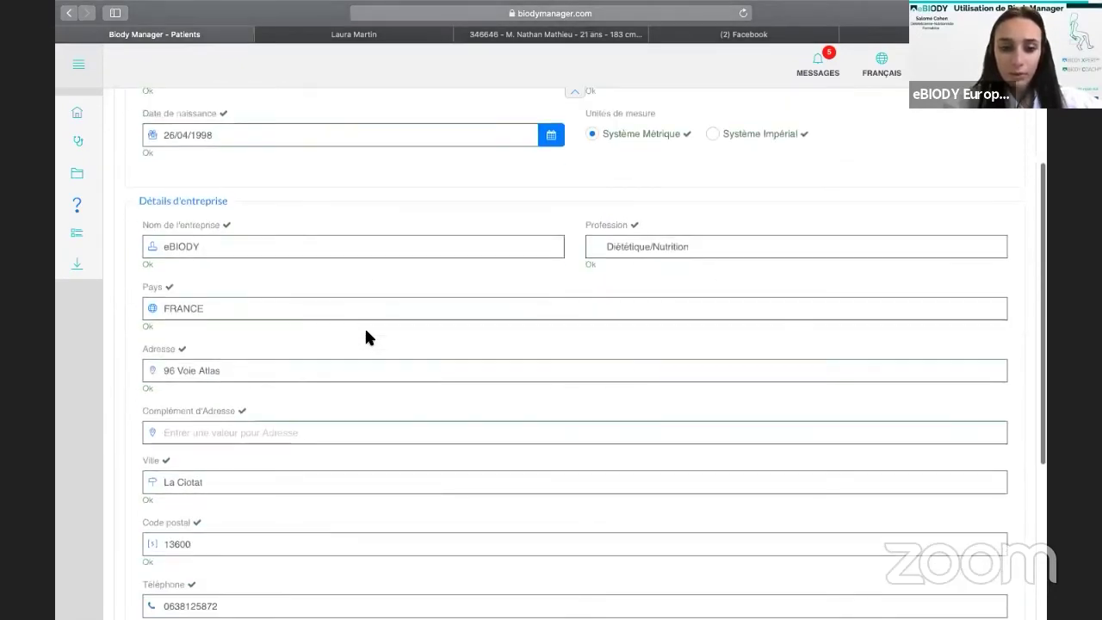
{"action": "scroll", "coordinate": [365, 336], "scroll_direction": "down", "scroll_amount": 5}
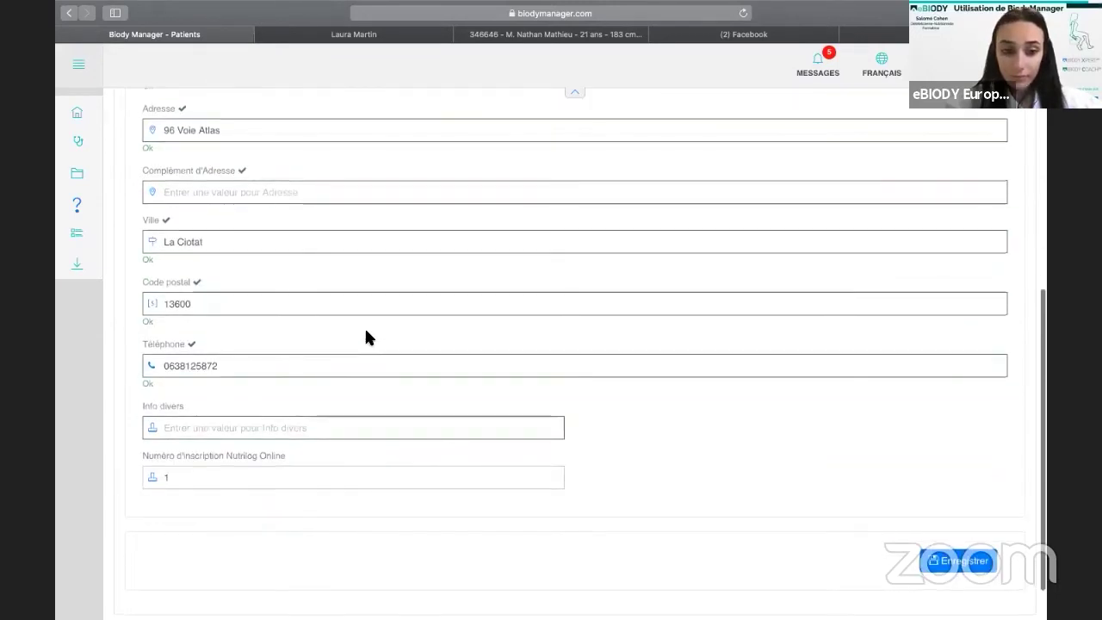
{"action": "scroll", "coordinate": [366, 337], "scroll_direction": "up", "scroll_amount": 10}
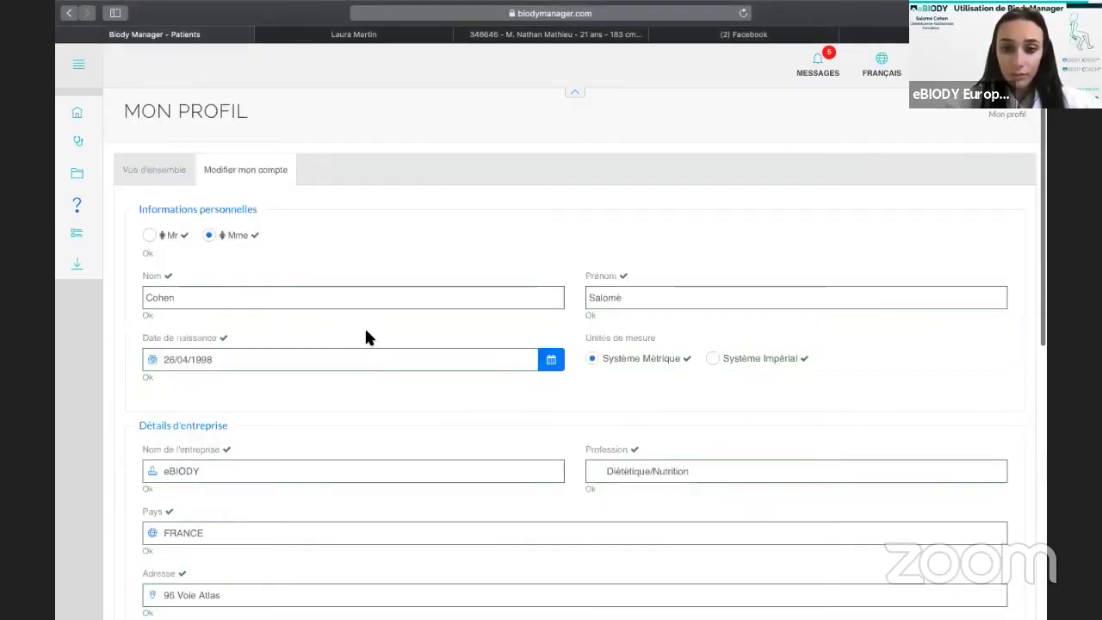
{"action": "scroll", "coordinate": [366, 331], "scroll_direction": "down", "scroll_amount": 10}
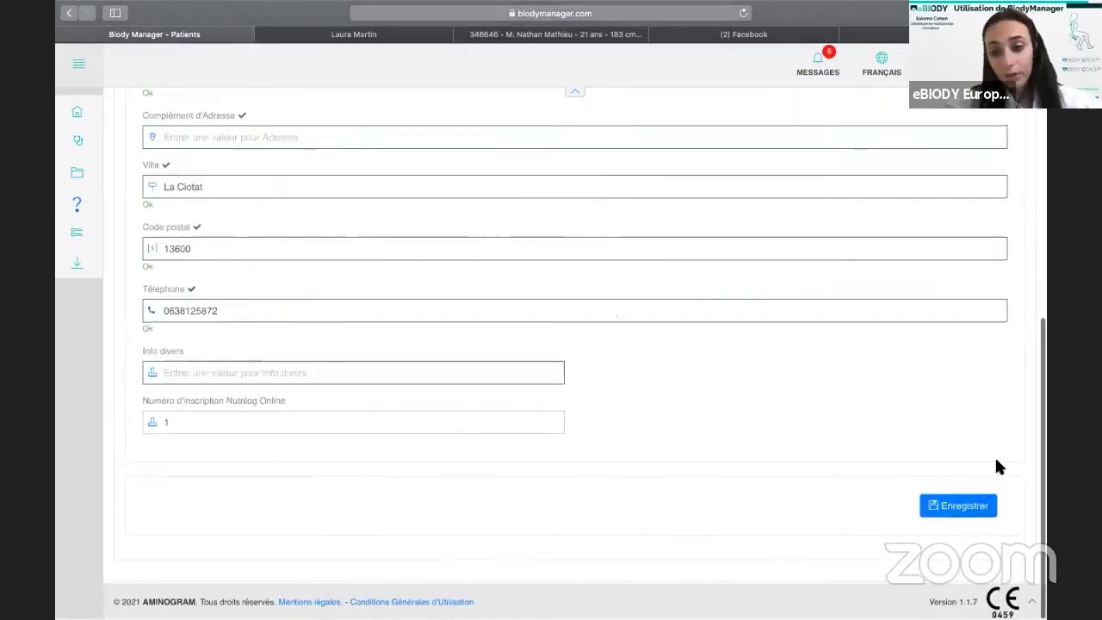
{"action": "left_click", "coordinate": [980, 511]}
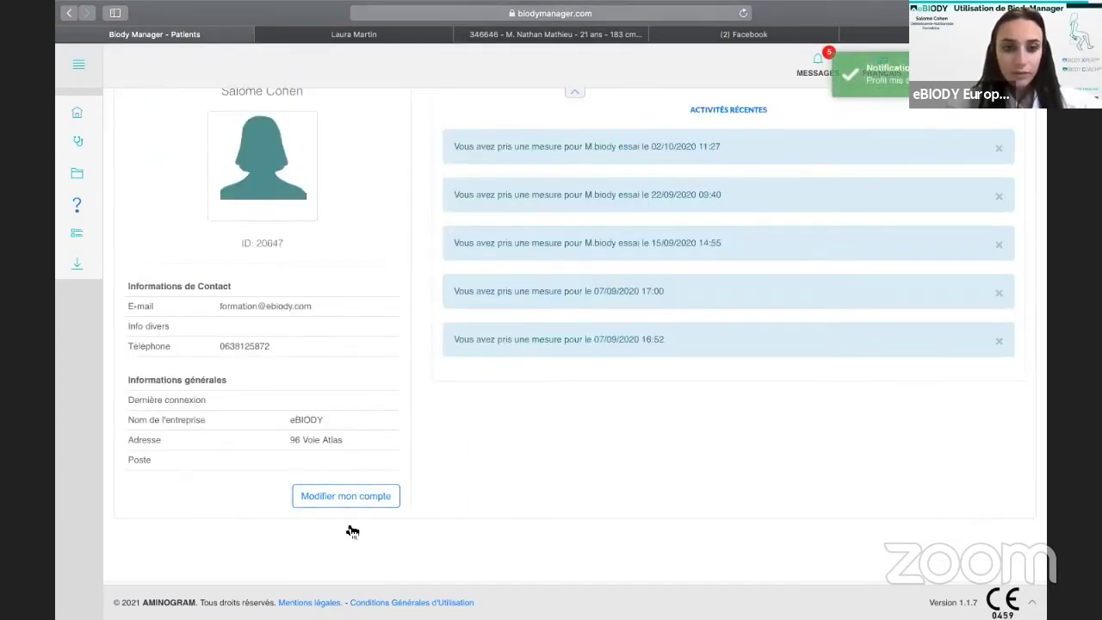
{"action": "scroll", "coordinate": [379, 388], "scroll_direction": "up", "scroll_amount": 2}
{"action": "scroll", "coordinate": [370, 430], "scroll_direction": "down", "scroll_amount": 1}
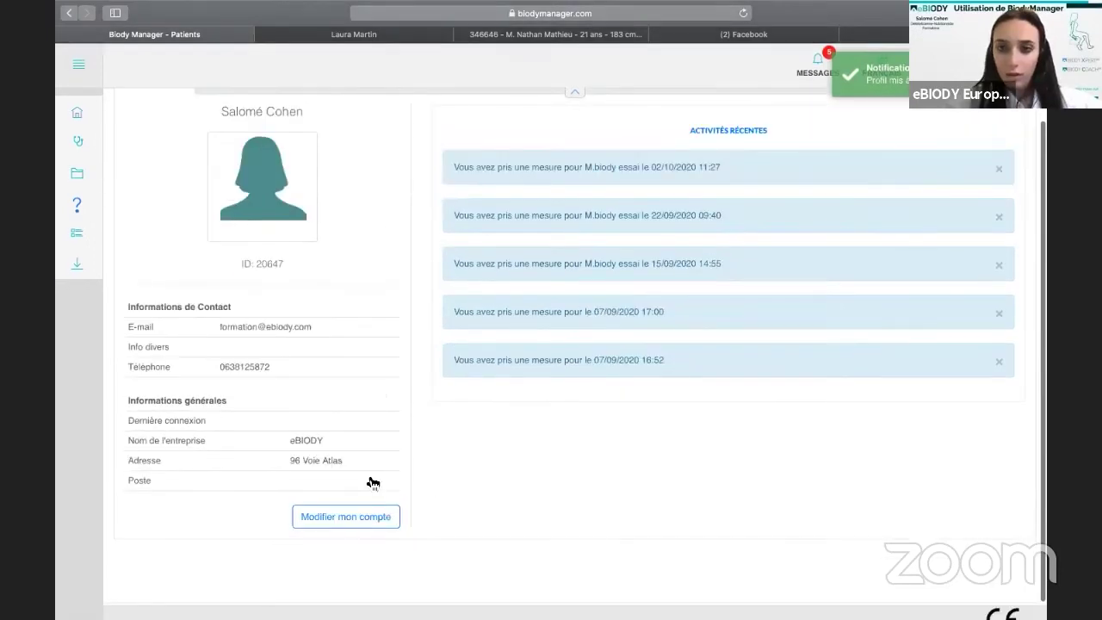
{"action": "scroll", "coordinate": [571, 81], "scroll_direction": "up", "scroll_amount": 2}
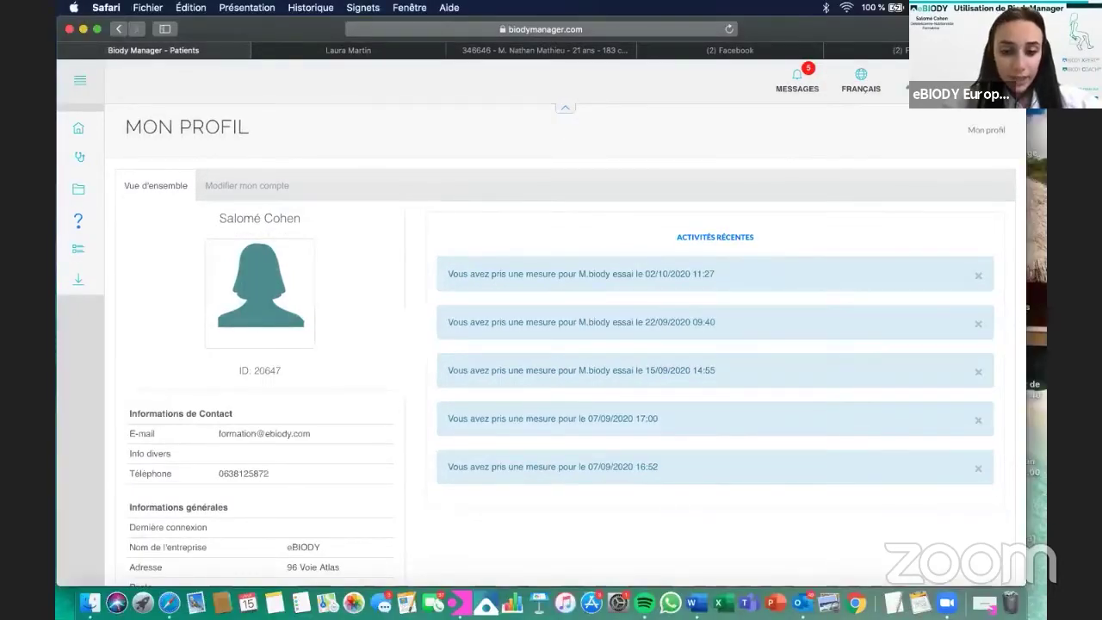
Bring the BiodyManager desktop app forward and choose Patient Enregistré.
{"action": "left_click", "coordinate": [461, 603]}
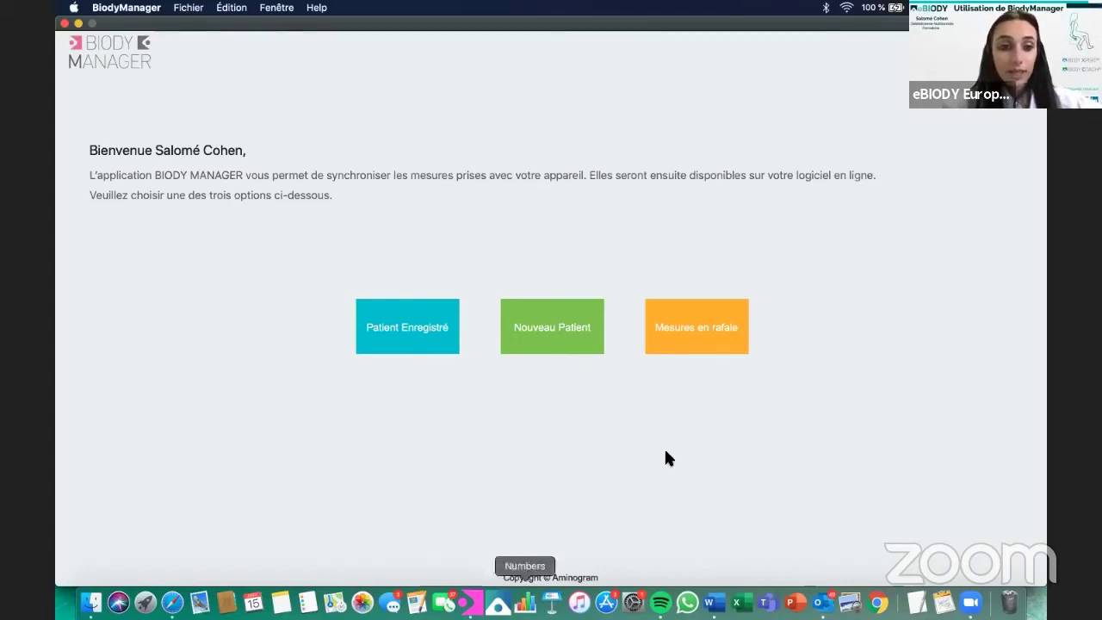
{"action": "left_click", "coordinate": [417, 322]}
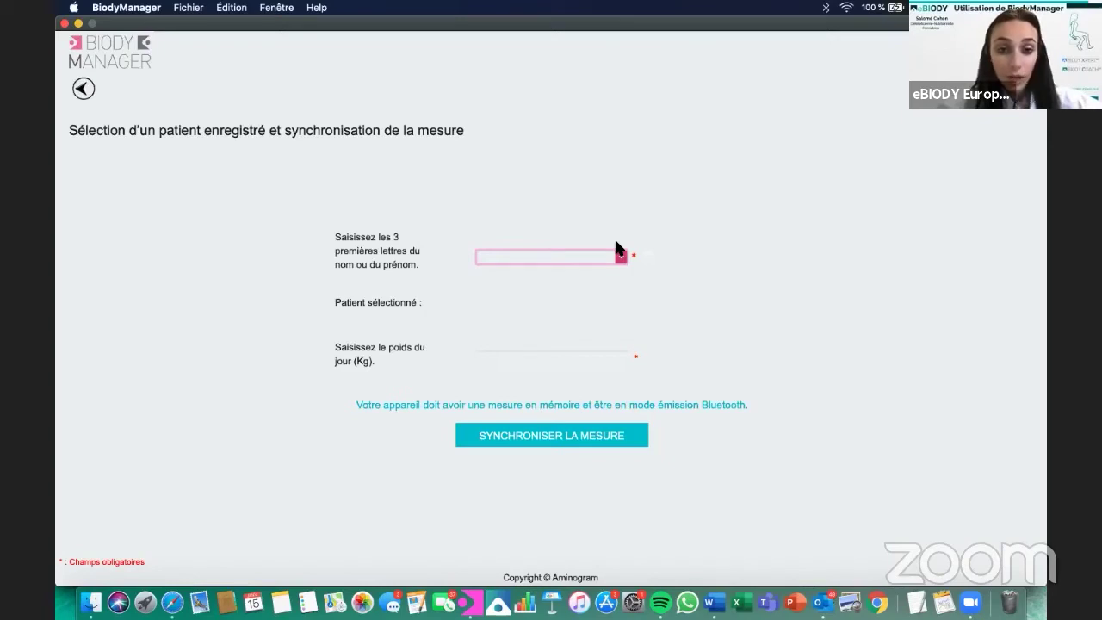
Find the registered patient from her name's first letters, then back out to the home page.
{"action": "type", "text": "La"}
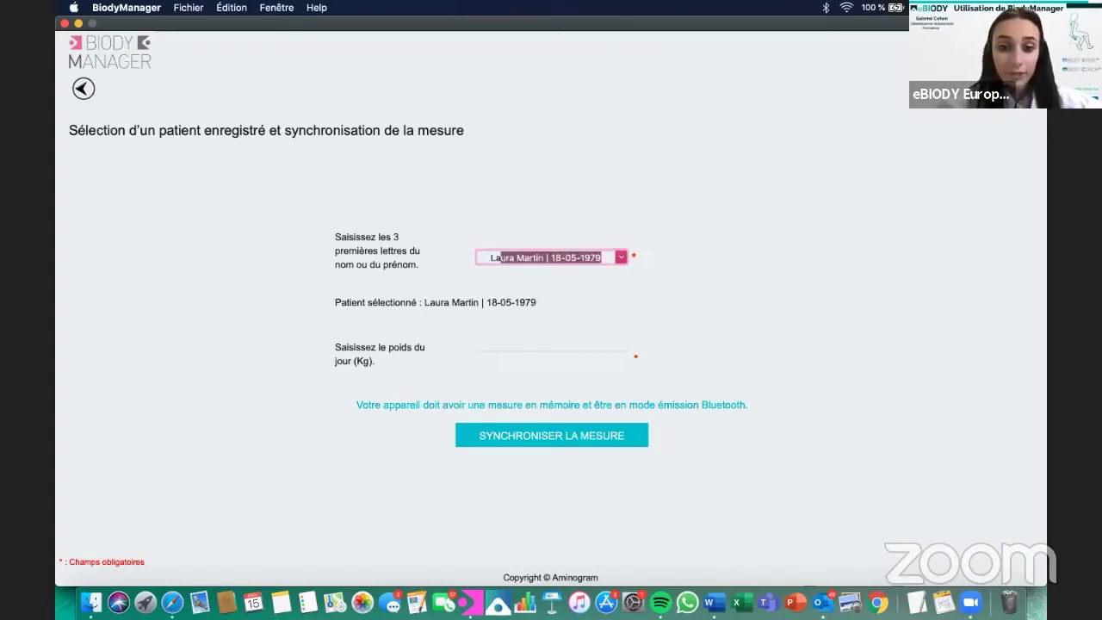
{"action": "type", "text": "u"}
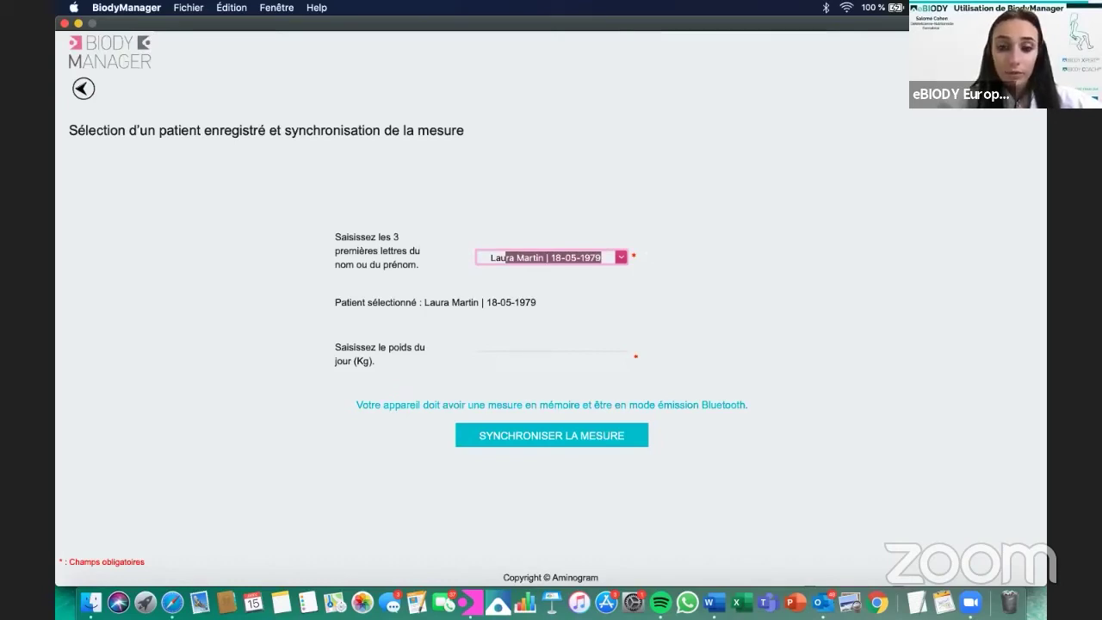
{"action": "key", "text": "Return"}
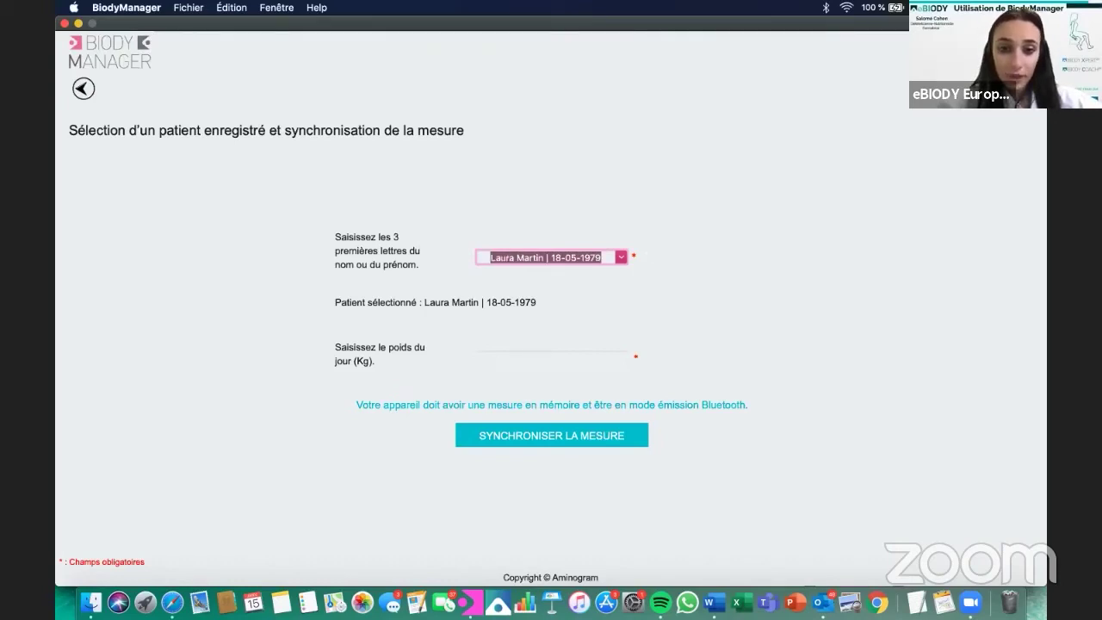
{"action": "left_click", "coordinate": [507, 360]}
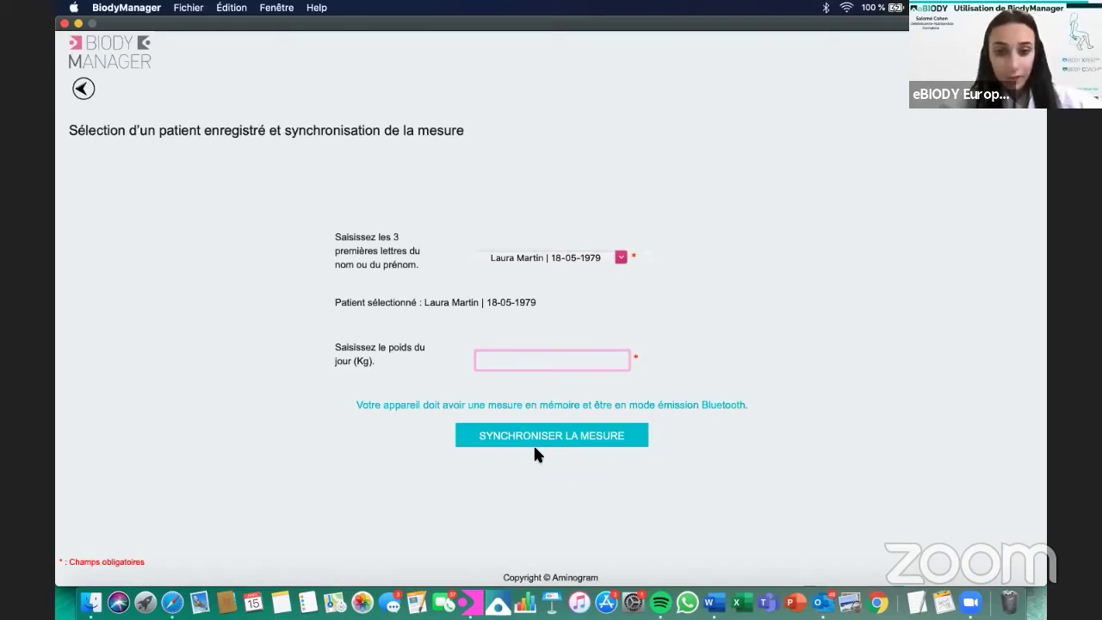
{"action": "left_click", "coordinate": [83, 88]}
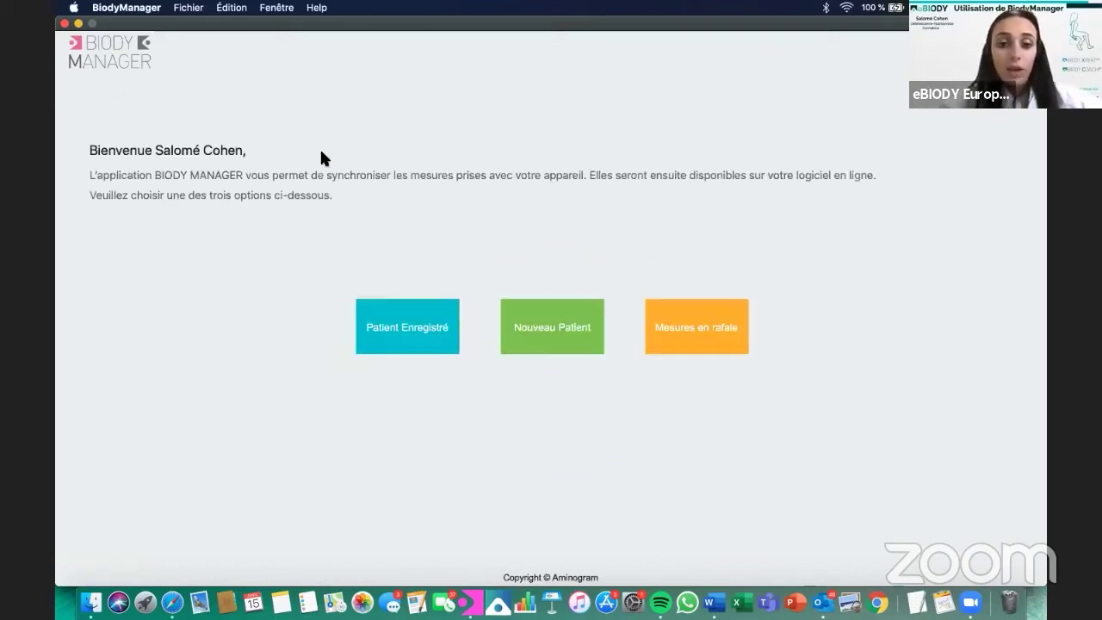
Start a Féminin new patient, not a professional athlete, and show the activity-level guide.
{"action": "left_click", "coordinate": [520, 323]}
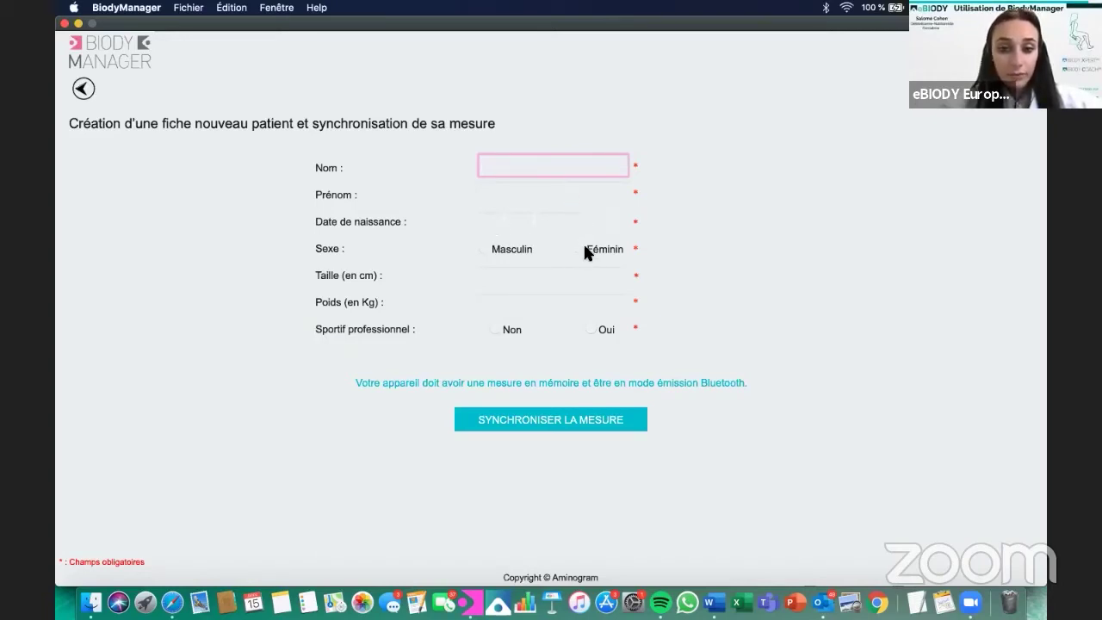
{"action": "left_click", "coordinate": [580, 244]}
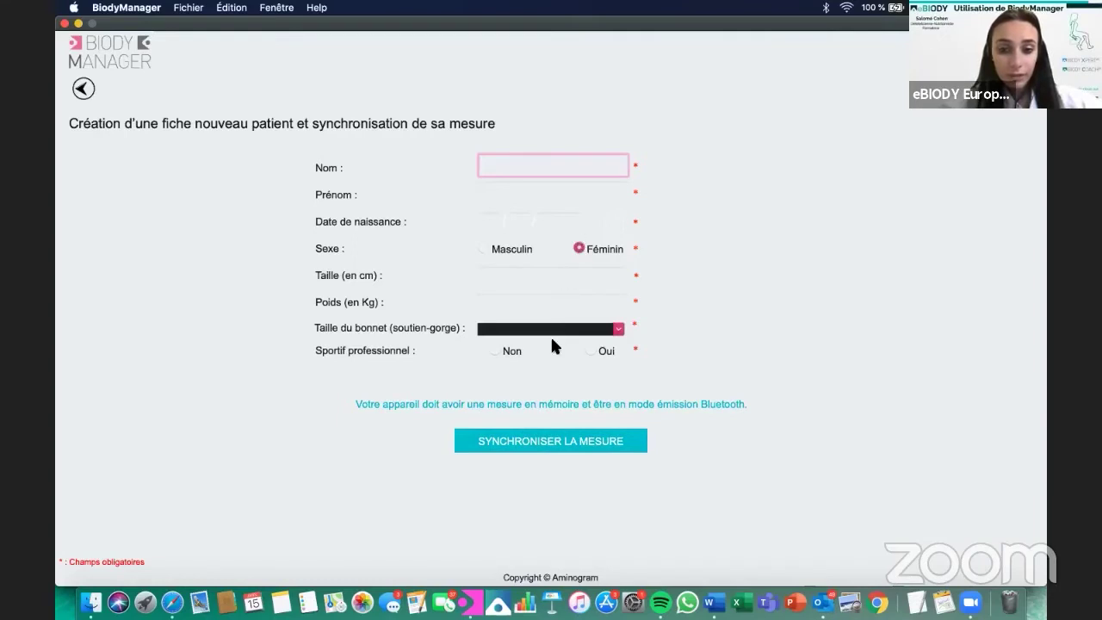
{"action": "left_click", "coordinate": [618, 333]}
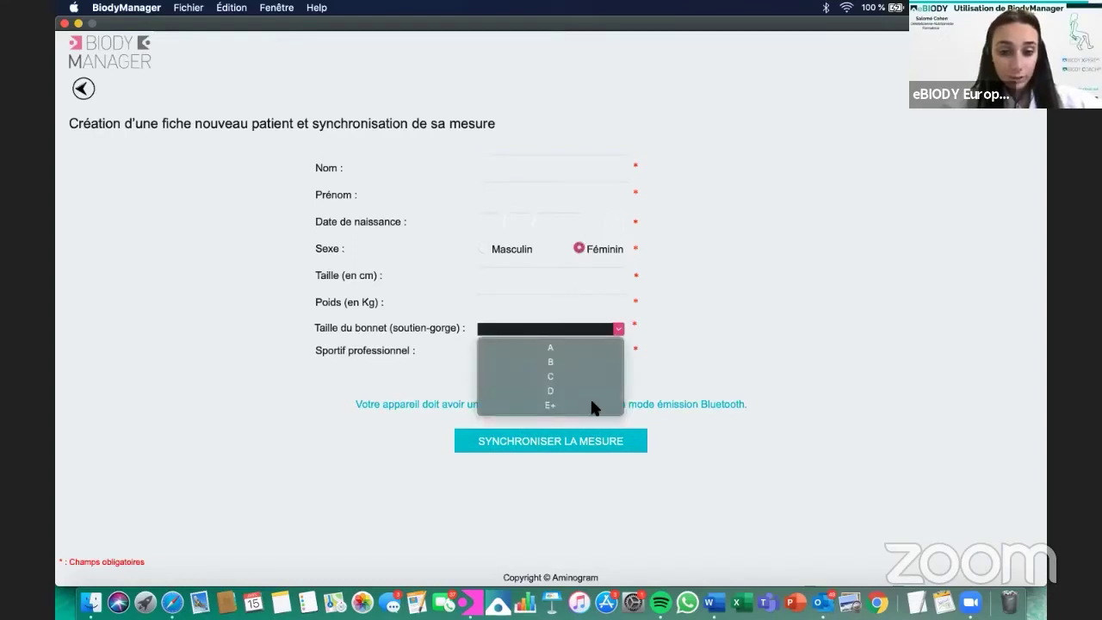
{"action": "left_click", "coordinate": [714, 316]}
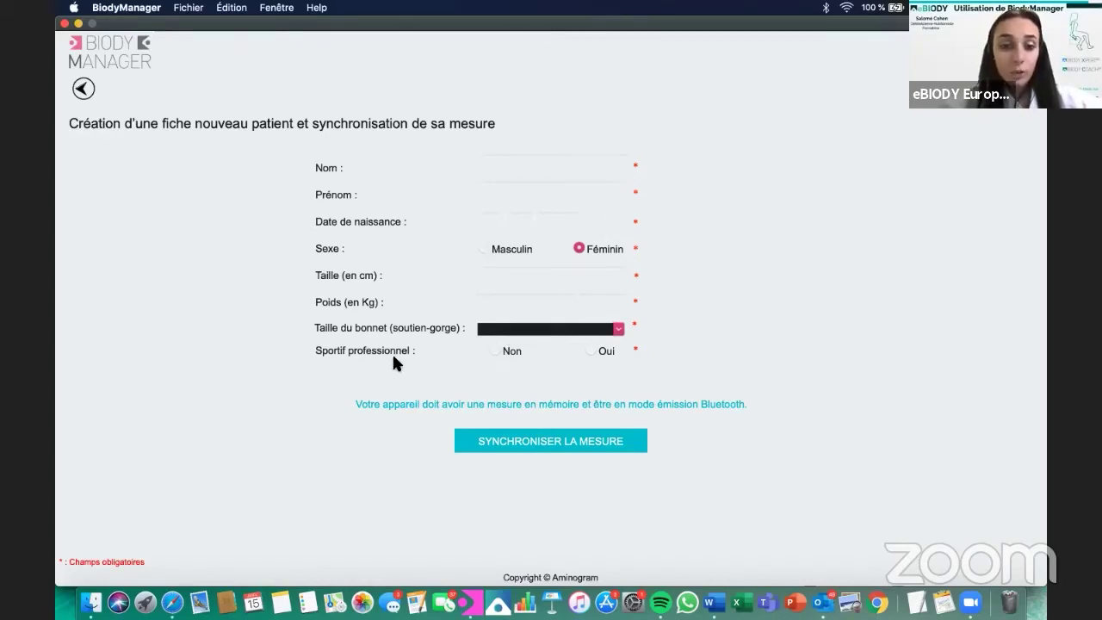
{"action": "left_click", "coordinate": [496, 350]}
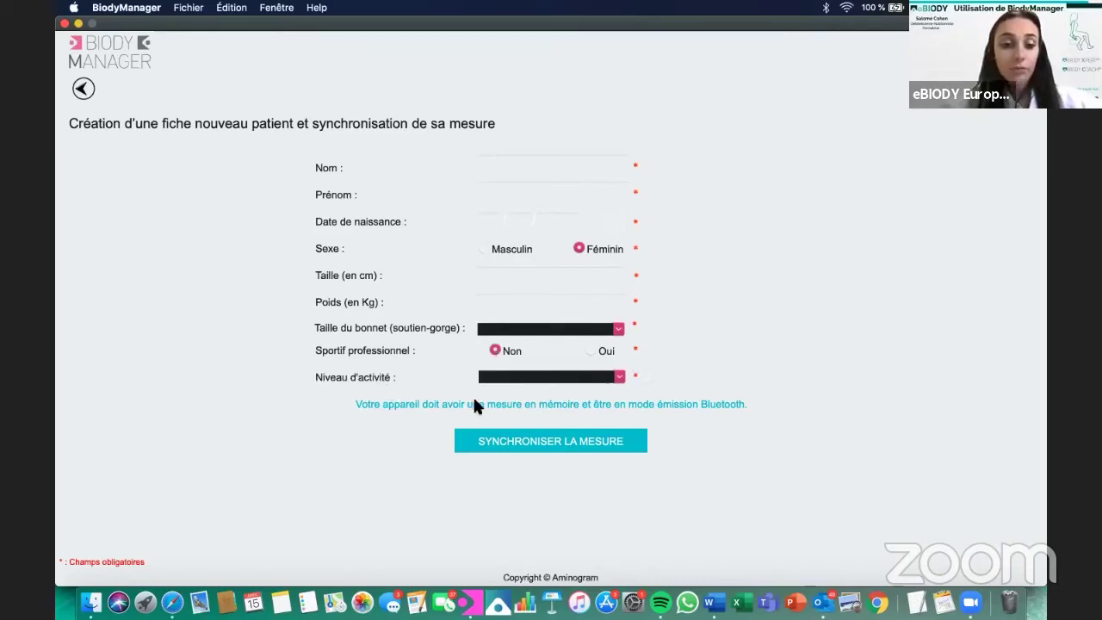
{"action": "left_click", "coordinate": [620, 377]}
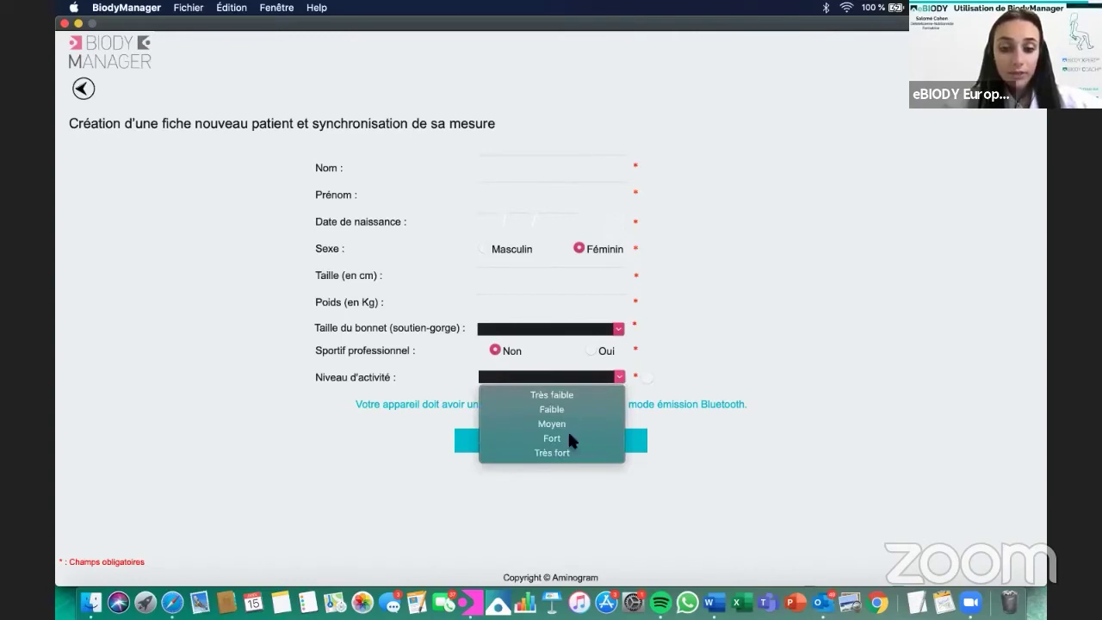
{"action": "left_click", "coordinate": [714, 383]}
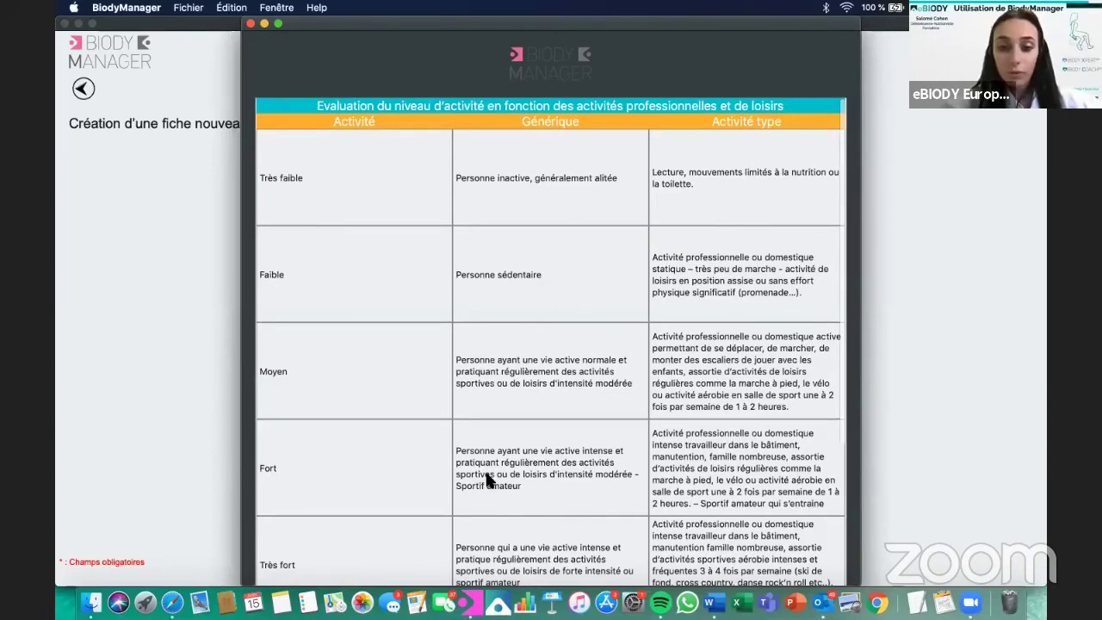
Close the activity-level tables and new-patient form, then glance at the account menu.
{"action": "scroll", "coordinate": [487, 478], "scroll_direction": "down", "scroll_amount": 5}
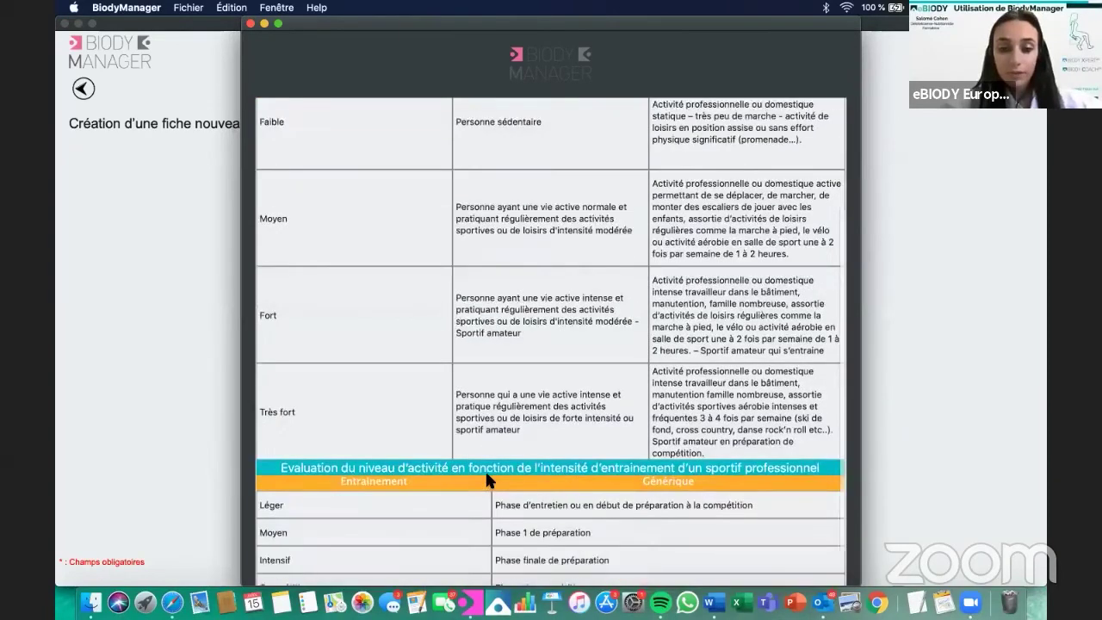
{"action": "scroll", "coordinate": [486, 474], "scroll_direction": "down", "scroll_amount": 2}
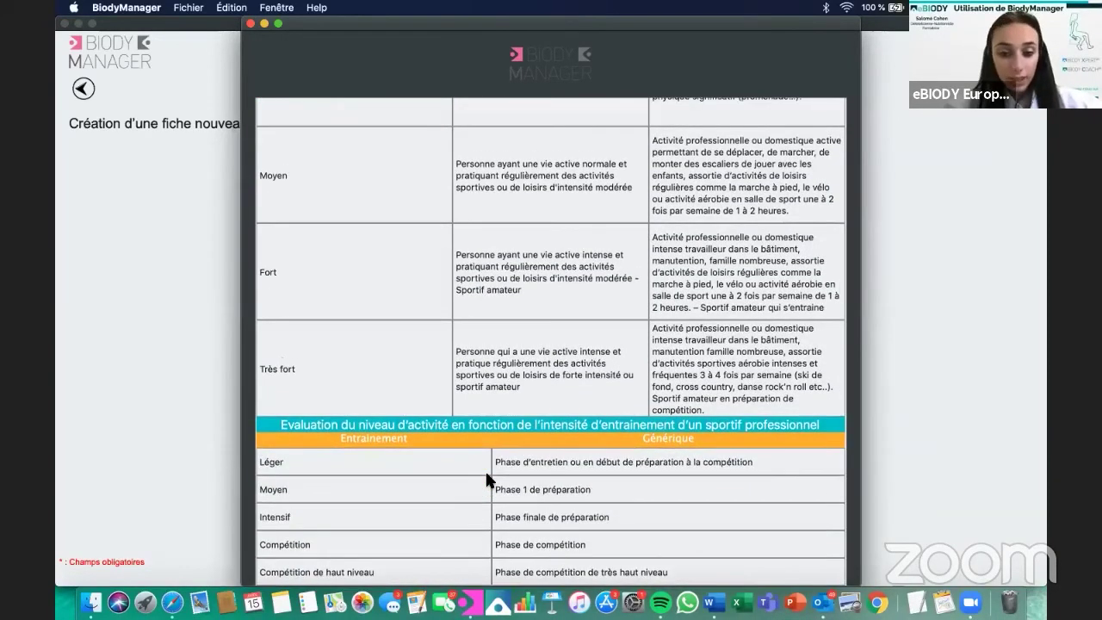
{"action": "left_click", "coordinate": [250, 24]}
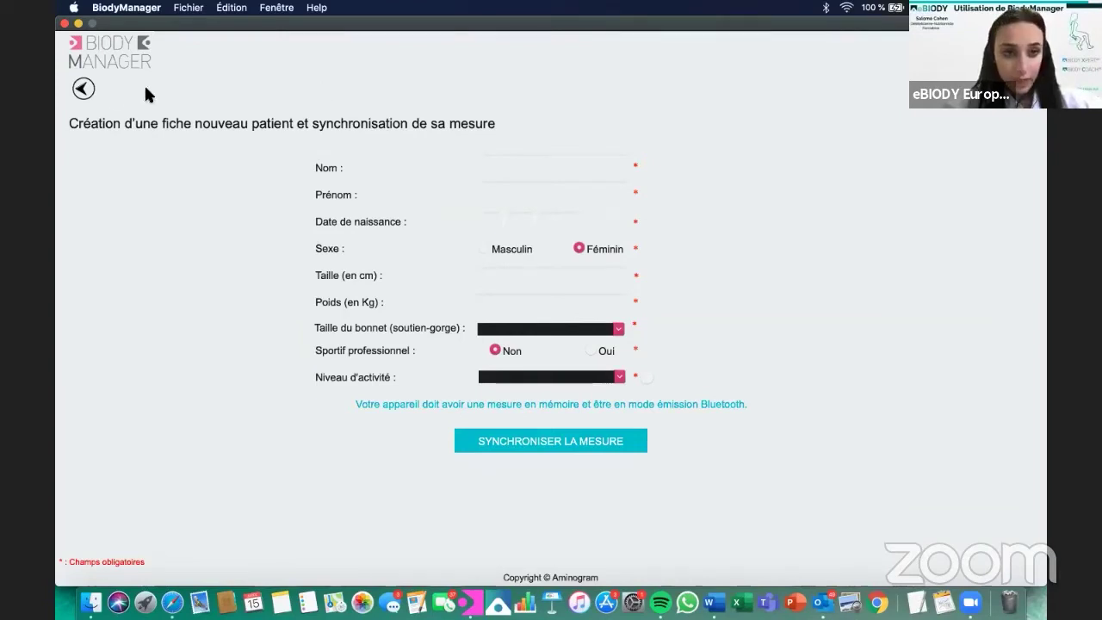
{"action": "left_click", "coordinate": [89, 91]}
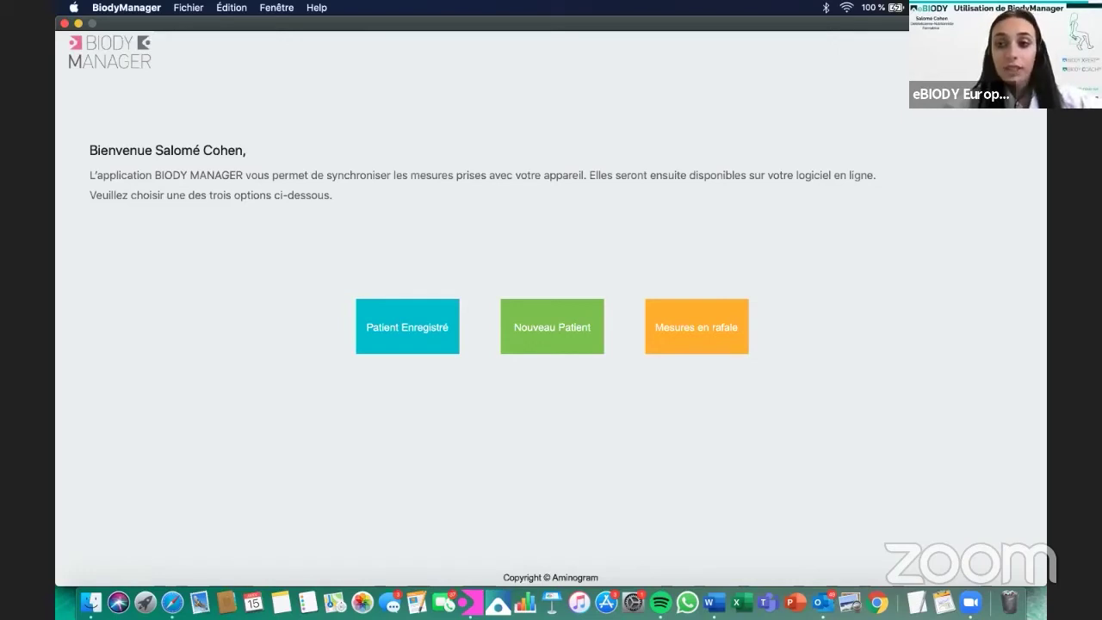
{"action": "left_click", "coordinate": [974, 60]}
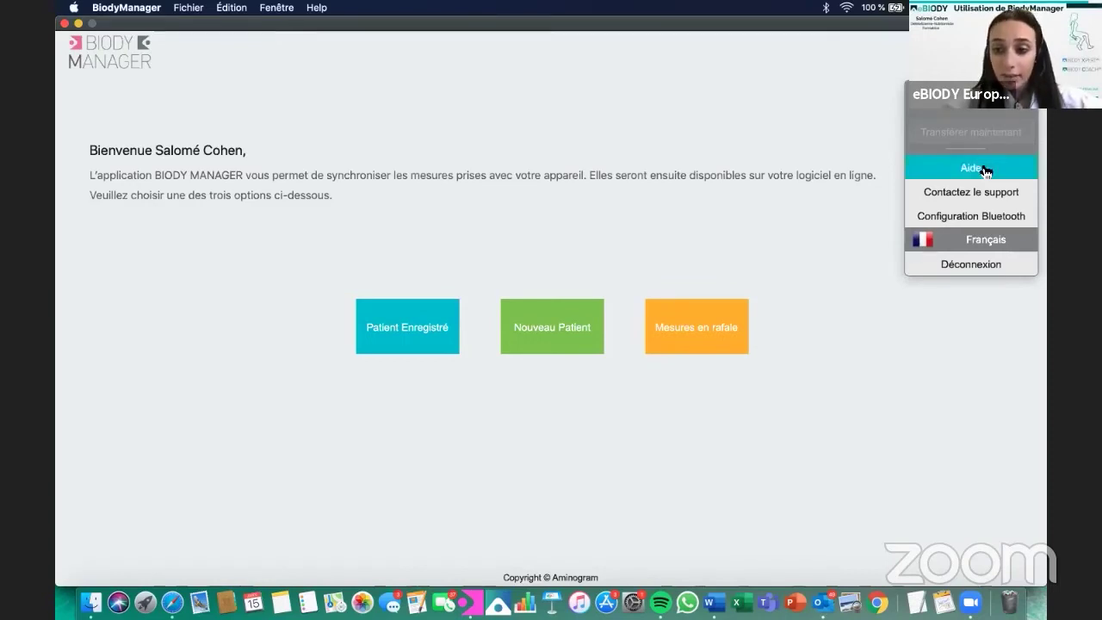
{"action": "left_click", "coordinate": [968, 216]}
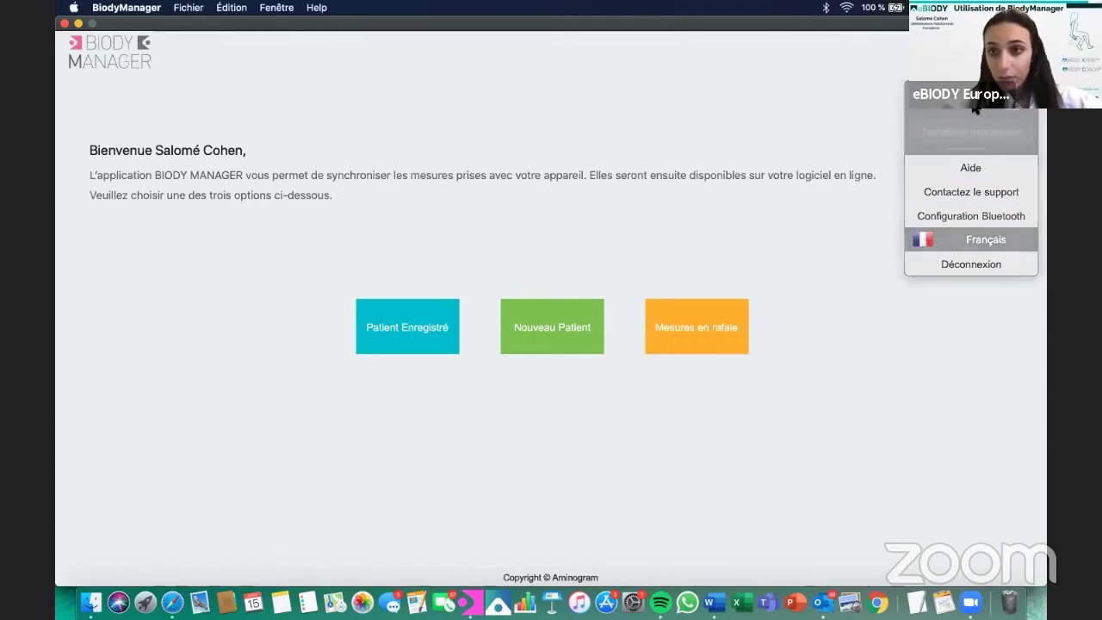
Pair BIAD-AMINOG in Configuration Bluetooth, return home, and check the macOS Bluetooth status.
{"action": "left_click", "coordinate": [995, 65]}
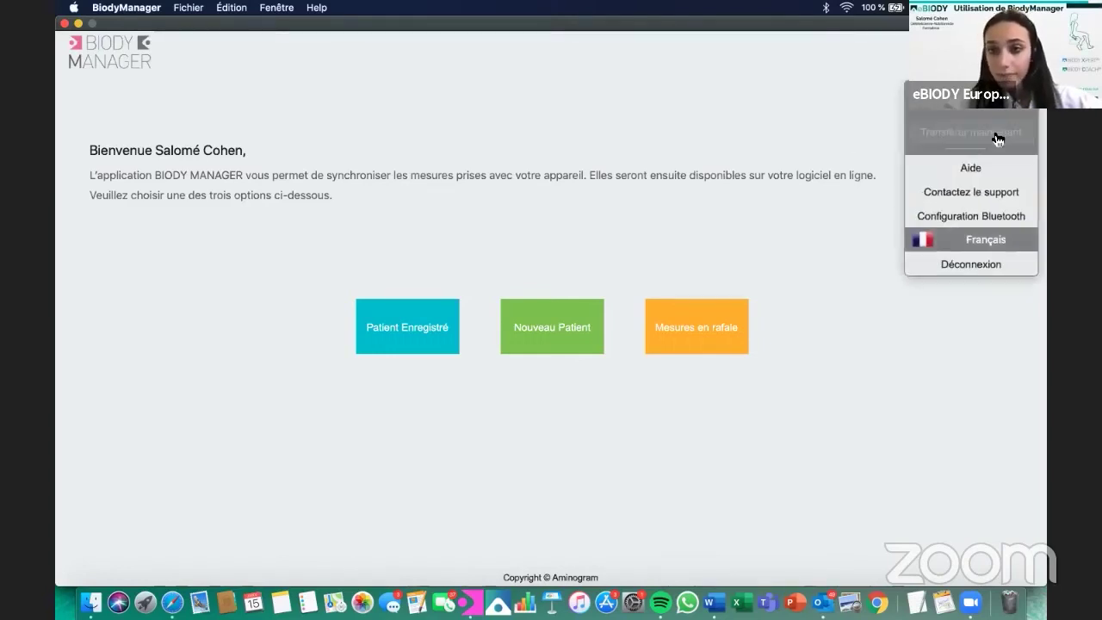
{"action": "left_click", "coordinate": [971, 216]}
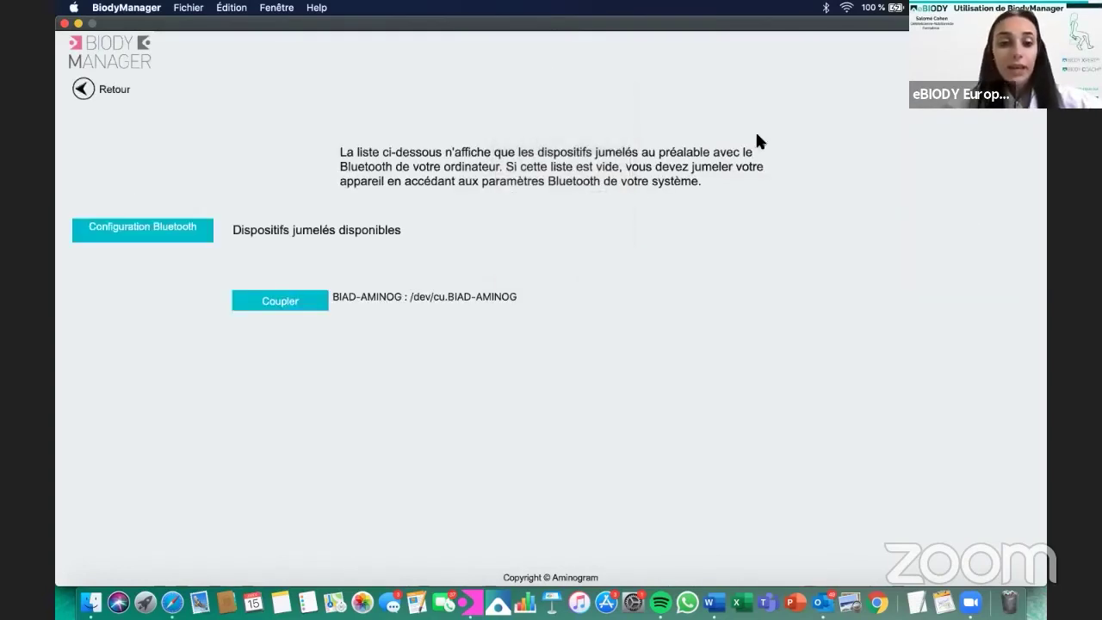
{"action": "left_click", "coordinate": [314, 306]}
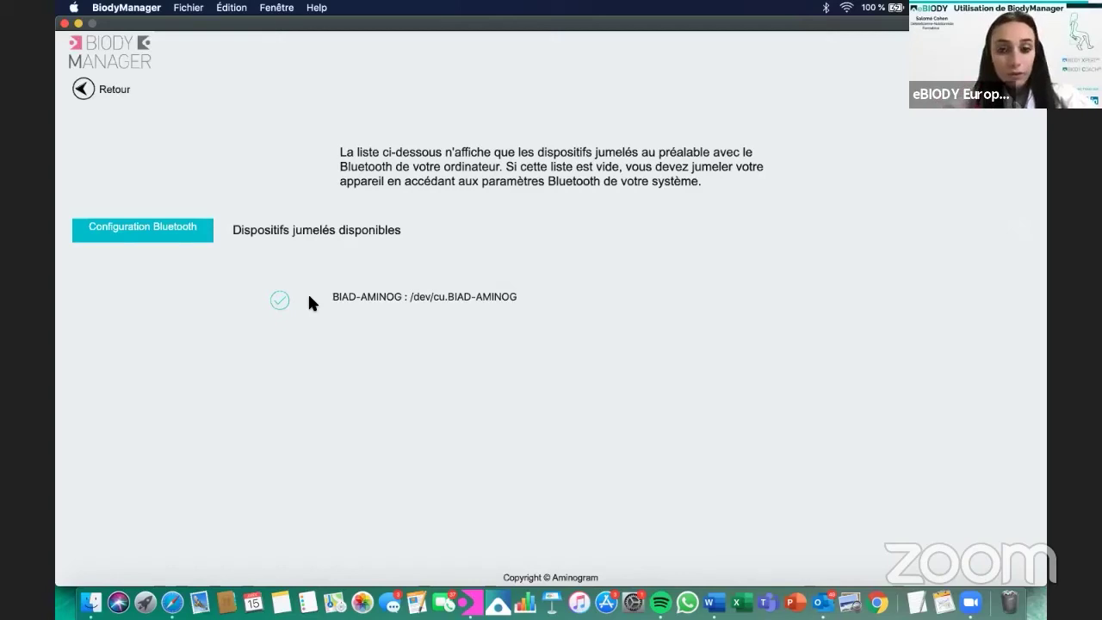
{"action": "left_click", "coordinate": [83, 96]}
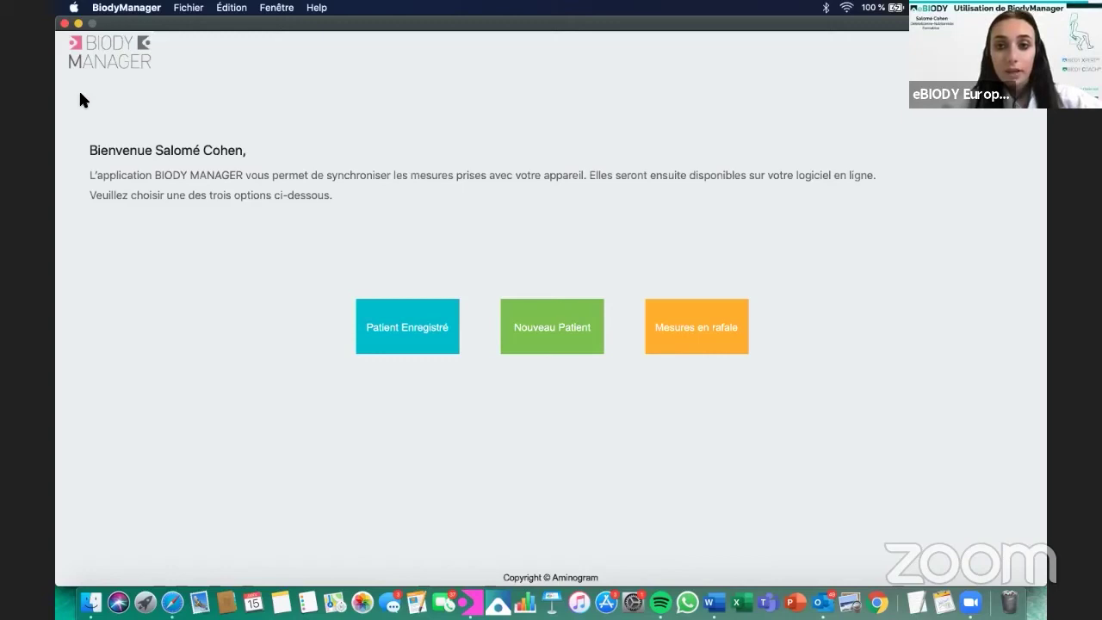
{"action": "left_click", "coordinate": [826, 7]}
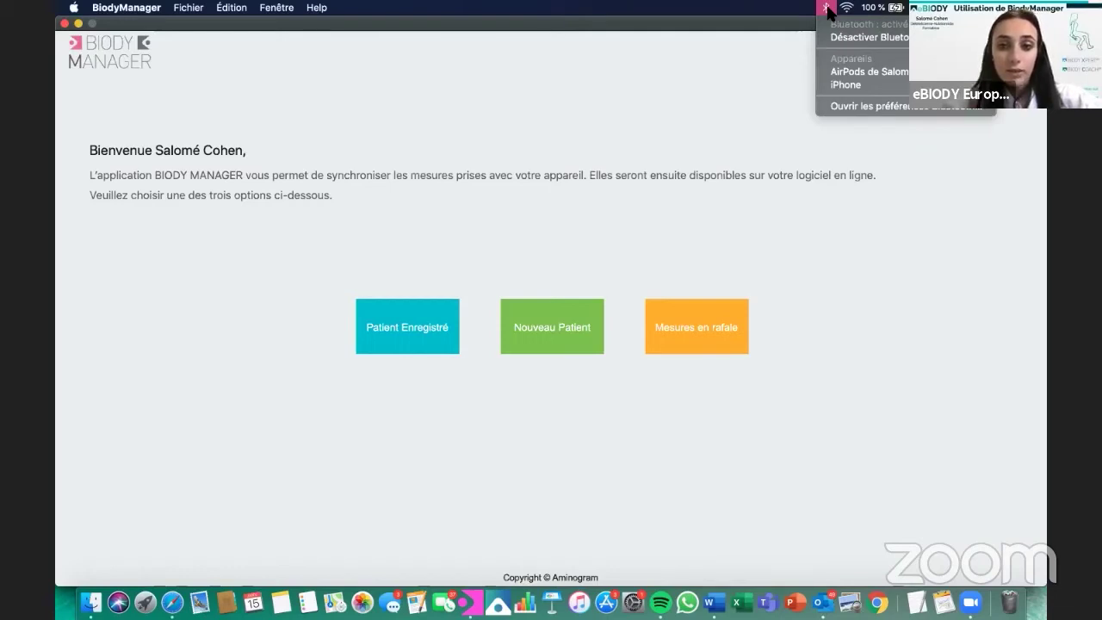
{"action": "left_click", "coordinate": [689, 130]}
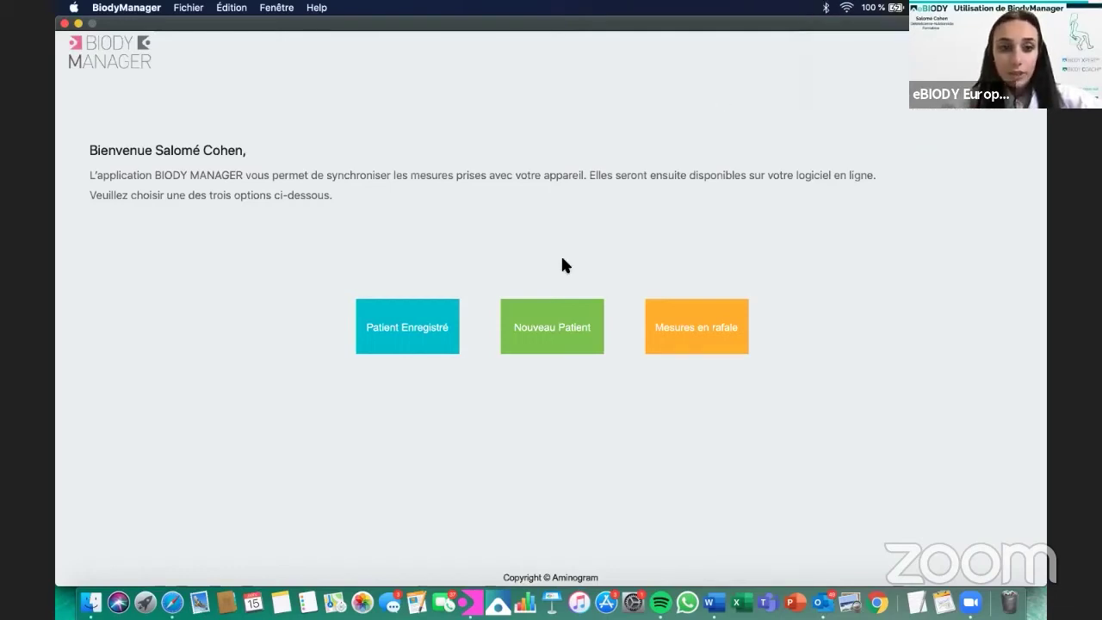
Pick the registered test patient by name search, enter 54 kg, and synchronise the measurement.
{"action": "left_click", "coordinate": [421, 342]}
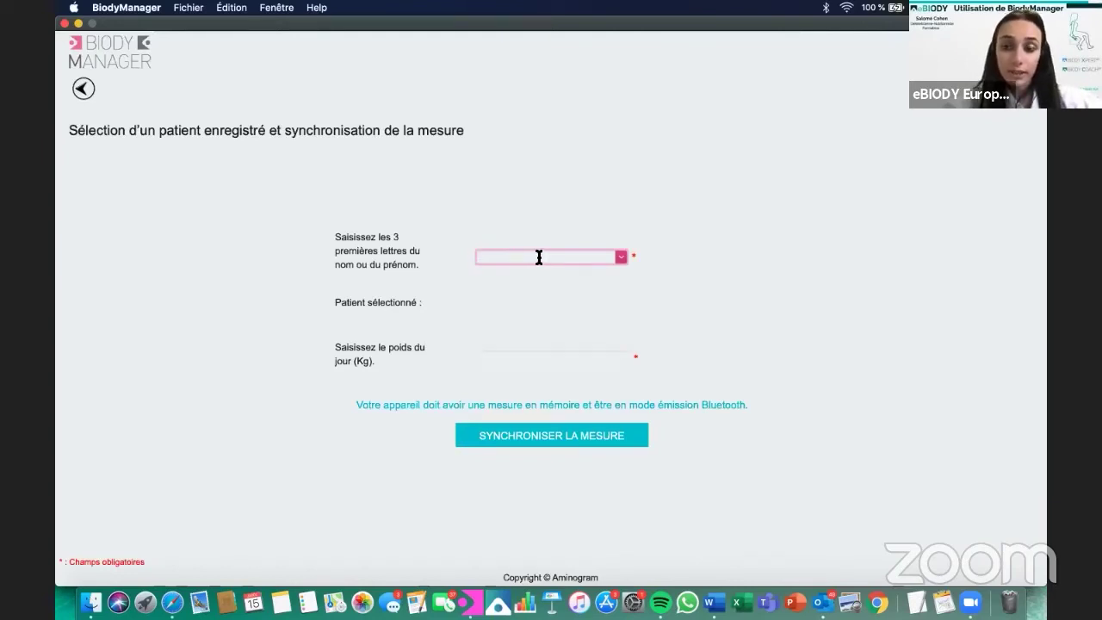
{"action": "type", "text": "cohen s"}
{"action": "key", "text": "BackSpace"}
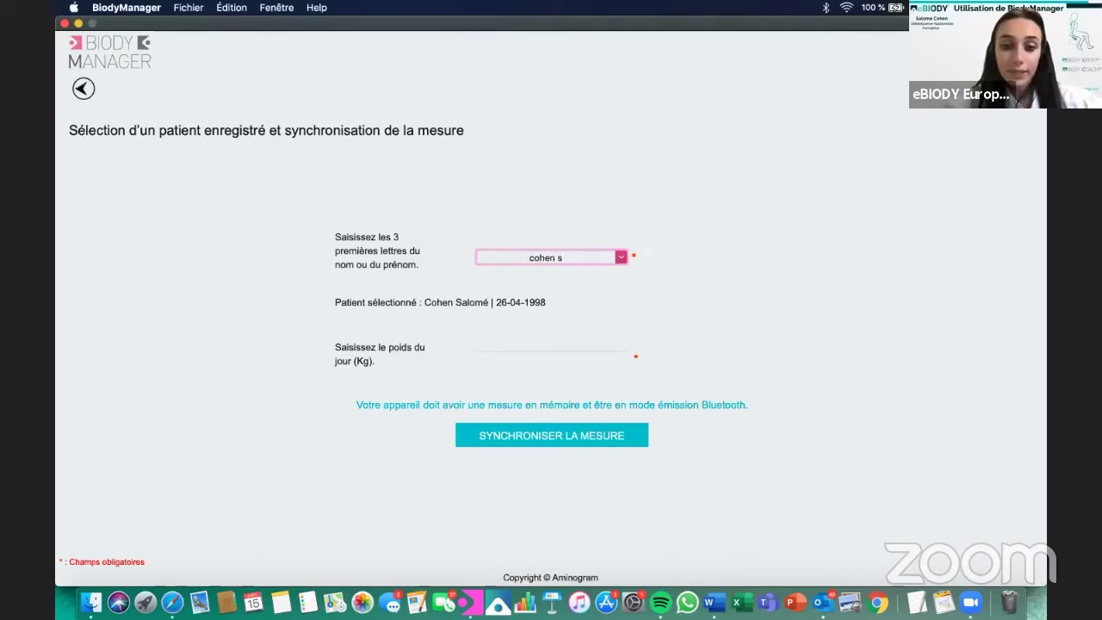
{"action": "key", "text": "BackSpace"}
{"action": "key", "text": "BackSpace"}
{"action": "key", "text": "BackSpace"}
{"action": "key", "text": "BackSpace"}
{"action": "key", "text": "BackSpace"}
{"action": "key", "text": "BackSpace"}
{"action": "key", "text": "BackSpace"}
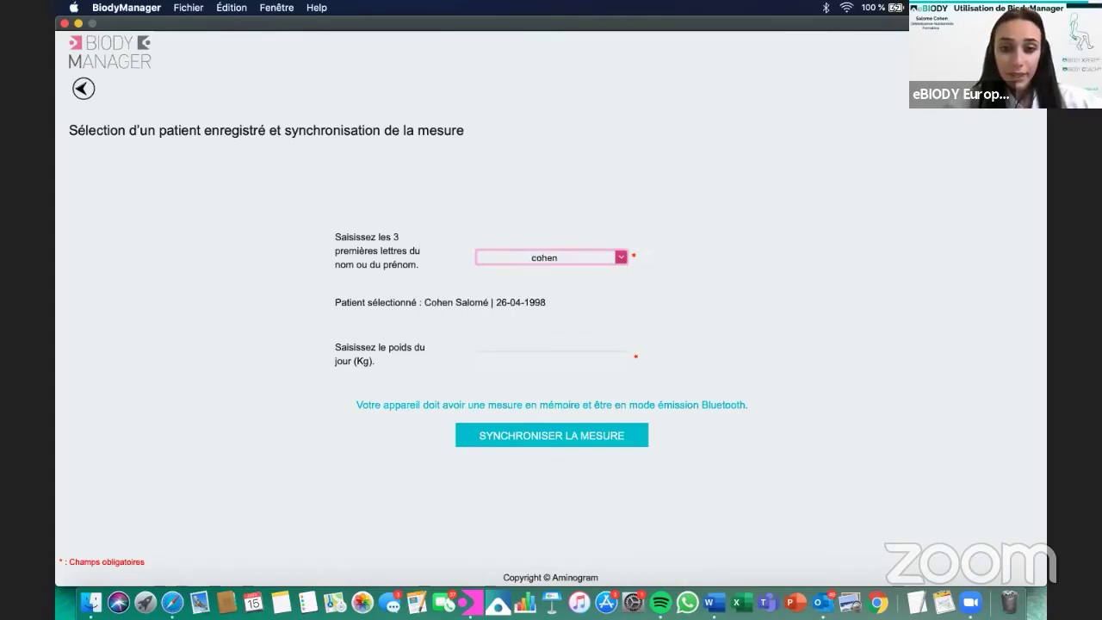
{"action": "key", "text": "BackSpace"}
{"action": "key", "text": "BackSpace"}
{"action": "type", "text": "lau"}
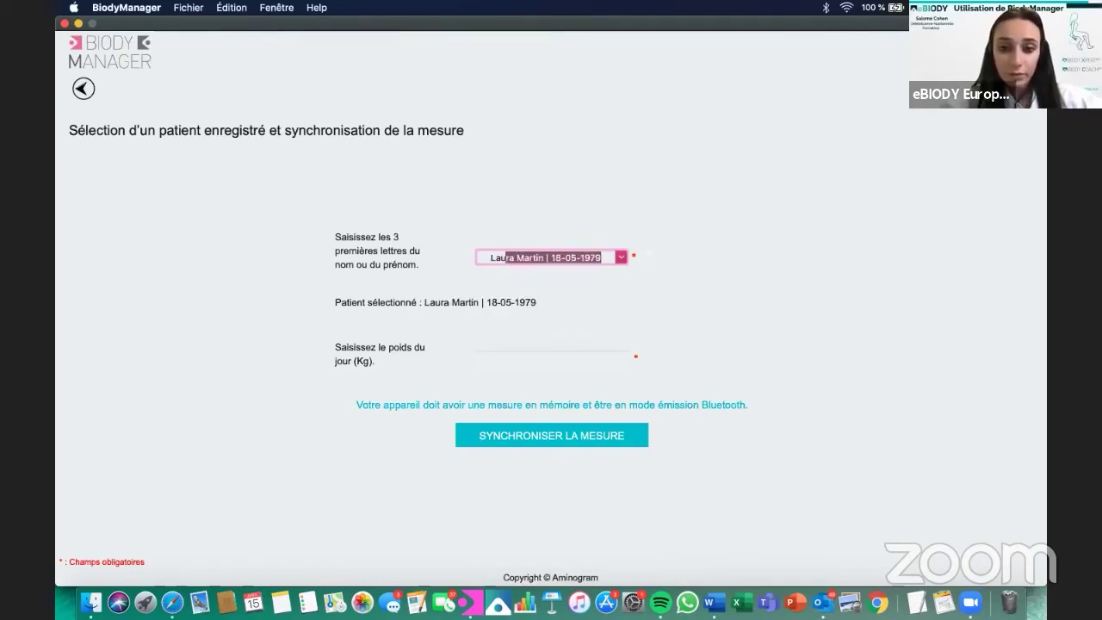
{"action": "left_click", "coordinate": [567, 354]}
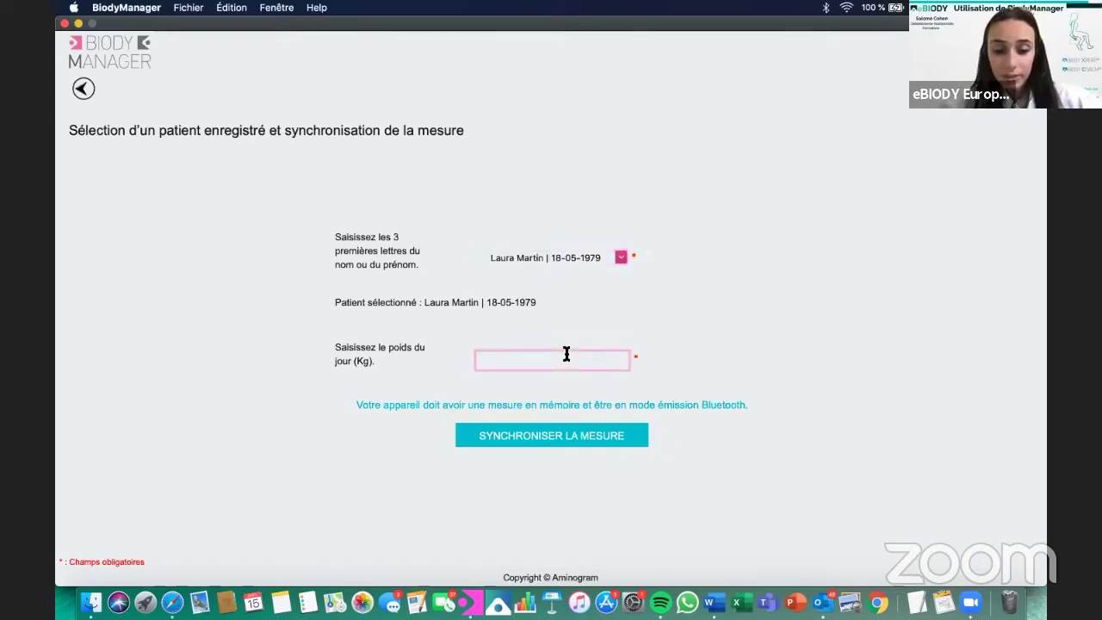
{"action": "type", "text": "54"}
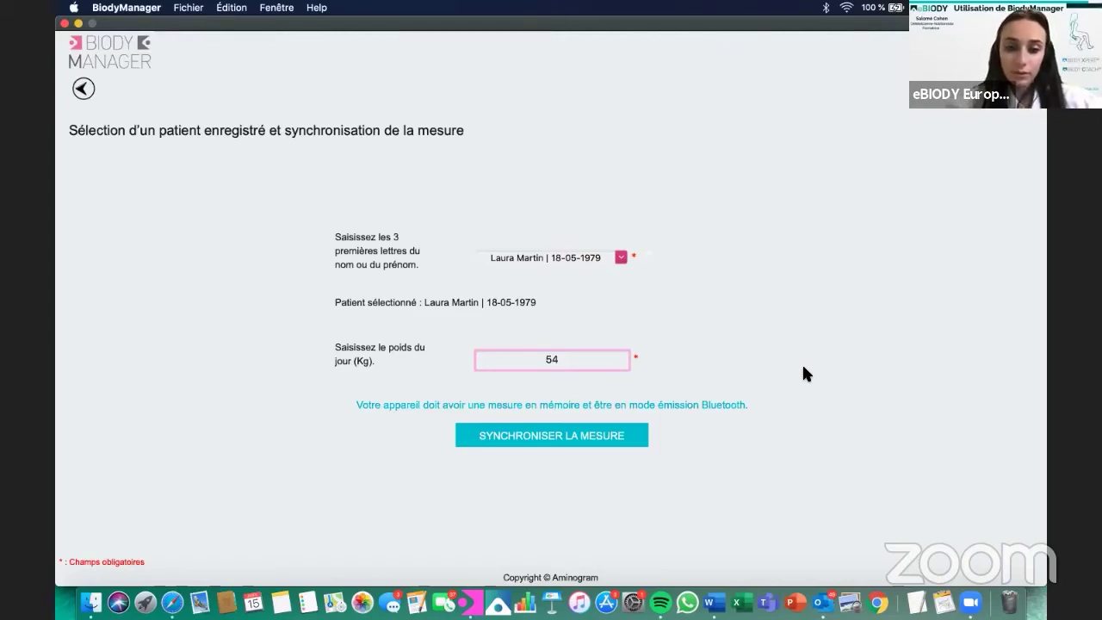
{"action": "left_click", "coordinate": [534, 448]}
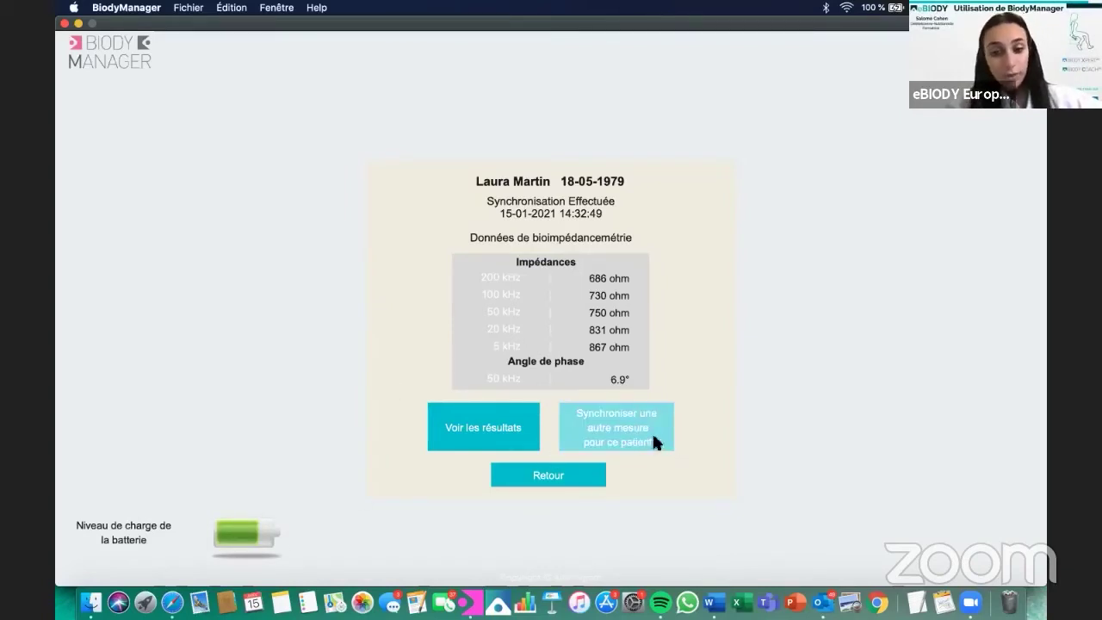
Open the synced measurement's results in Safari, briefly switching to the desktop app and back.
{"action": "left_click", "coordinate": [507, 420]}
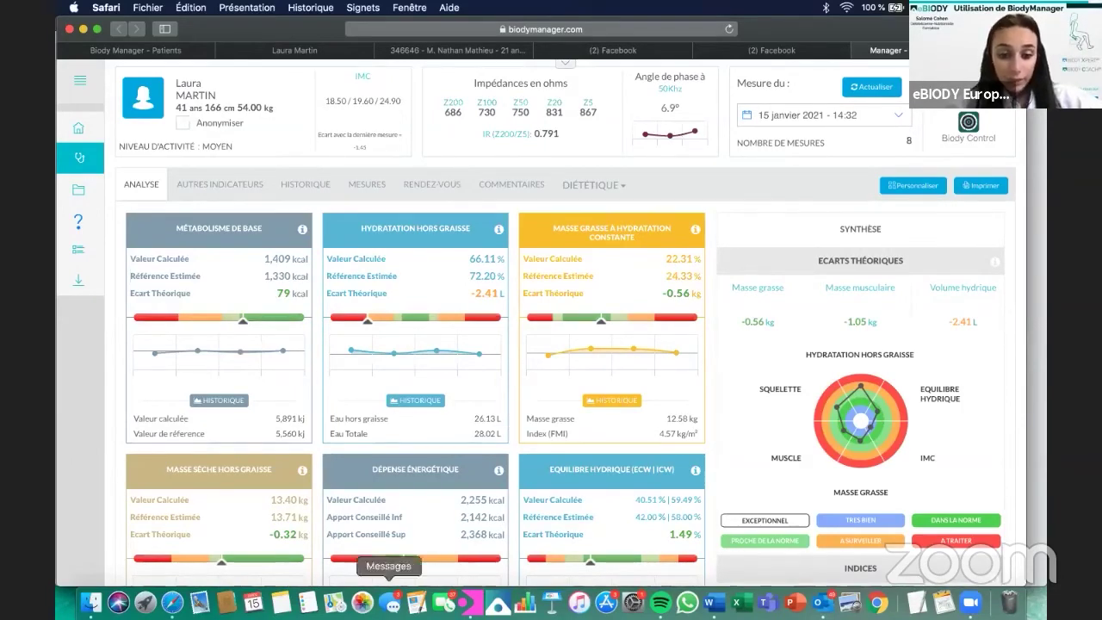
{"action": "left_click", "coordinate": [469, 603]}
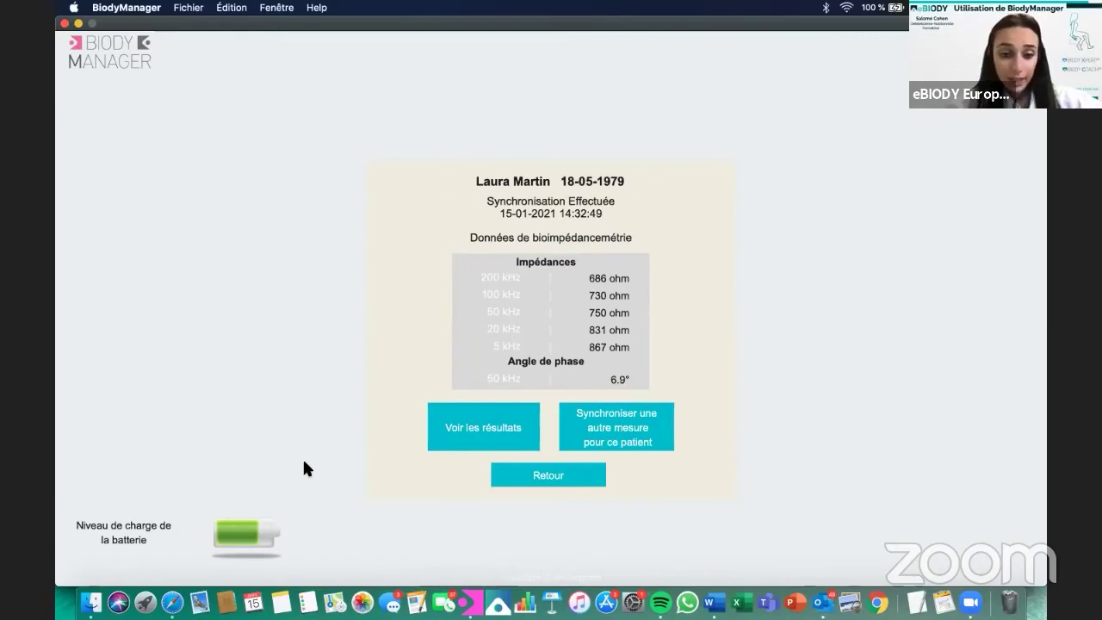
{"action": "left_click", "coordinate": [175, 605]}
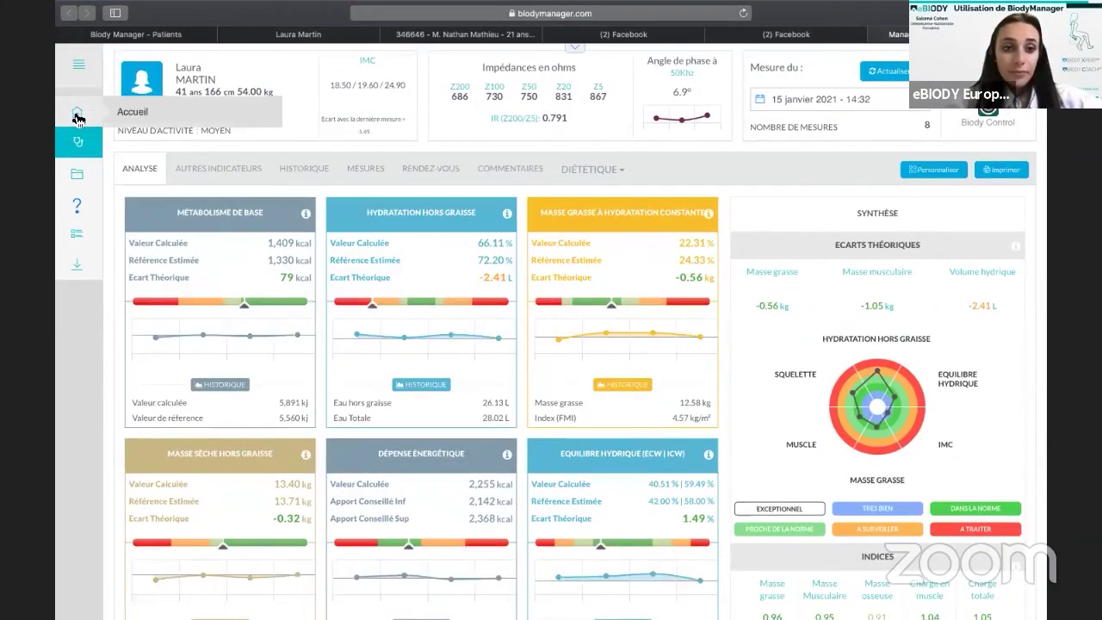
Start a new patient record and enter the test patient's first and last names.
{"action": "left_click", "coordinate": [77, 118]}
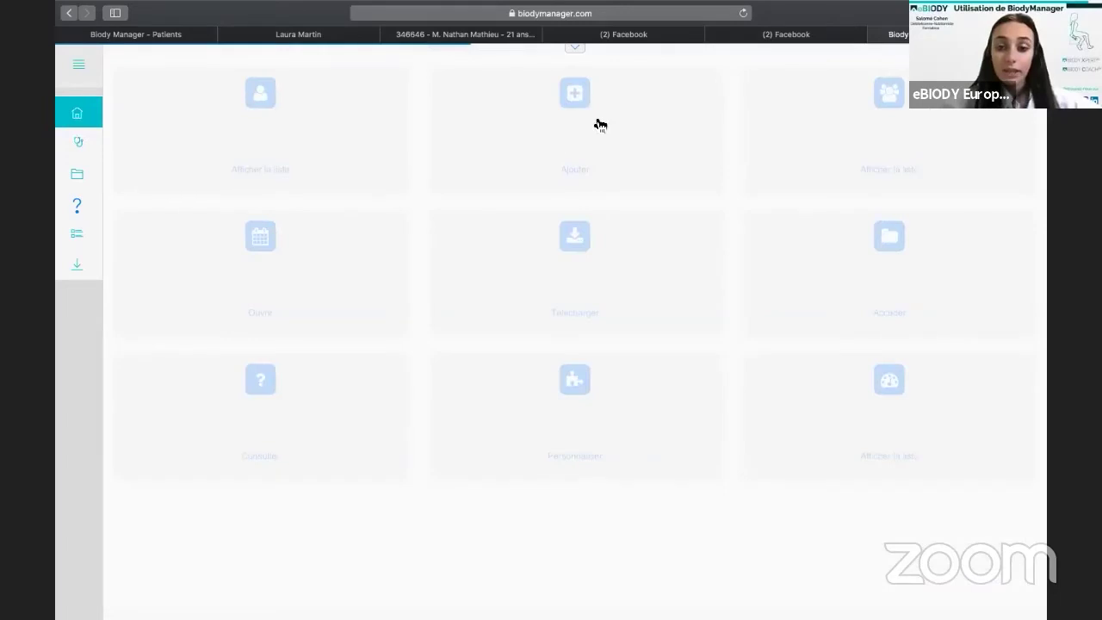
{"action": "left_click", "coordinate": [594, 114]}
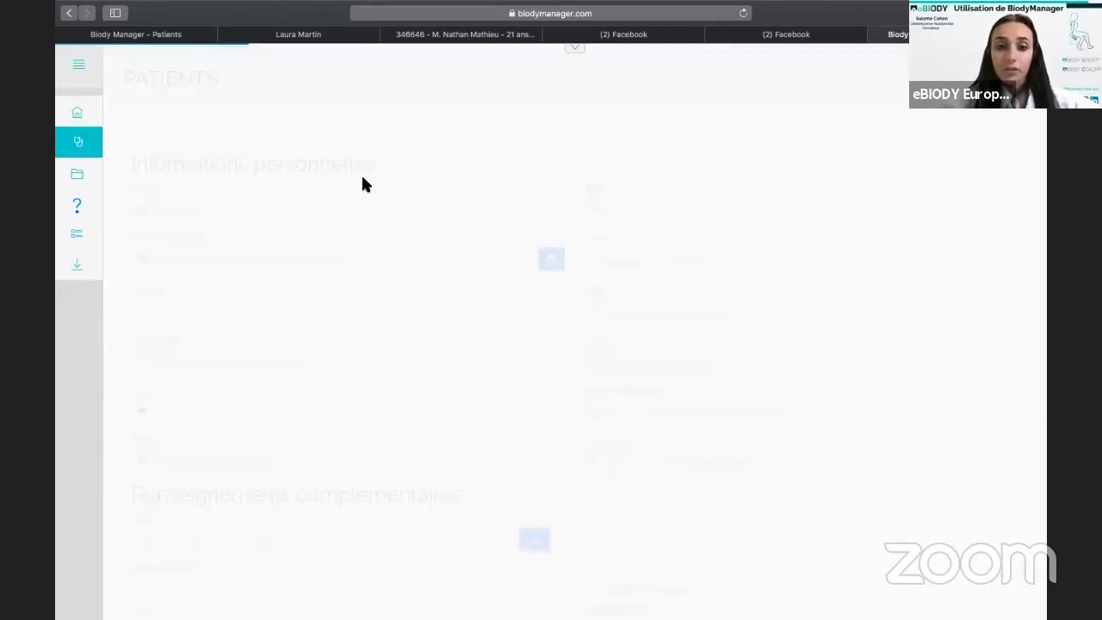
{"action": "left_click", "coordinate": [355, 196]}
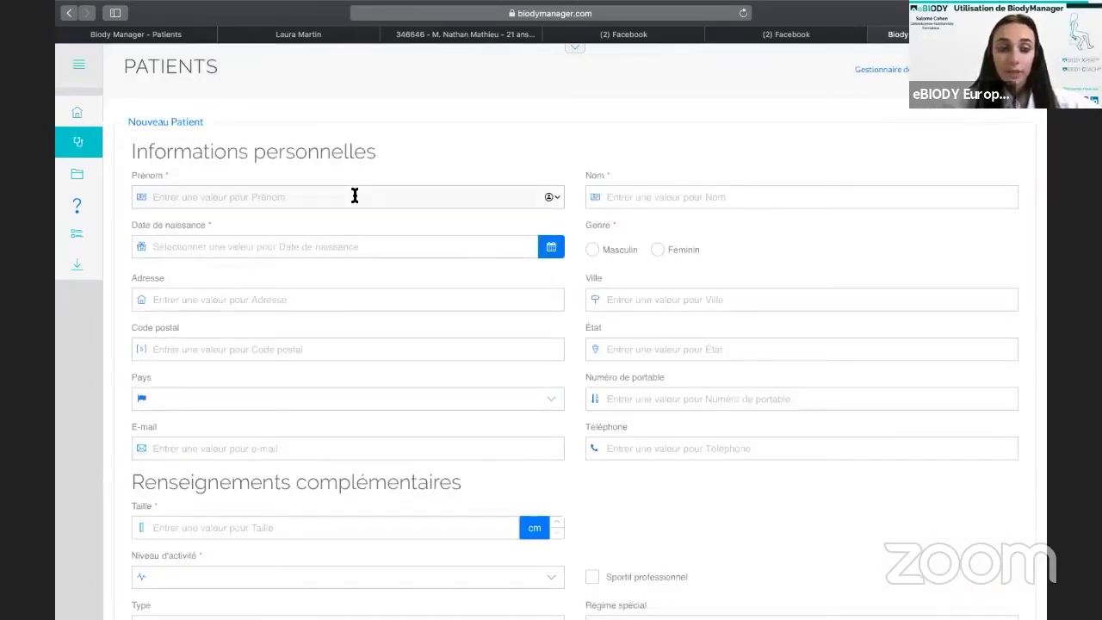
{"action": "type", "text": "Mesu"}
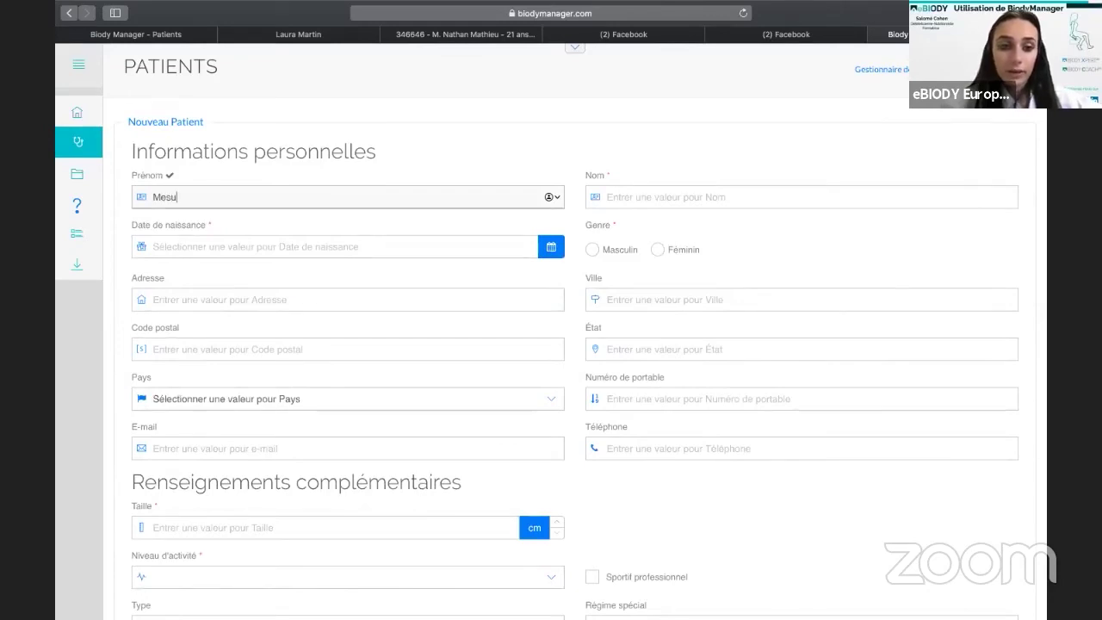
{"action": "key", "text": "BackSpace"}
{"action": "key", "text": "BackSpace"}
{"action": "key", "text": "BackSpace"}
{"action": "type", "text": "L"}
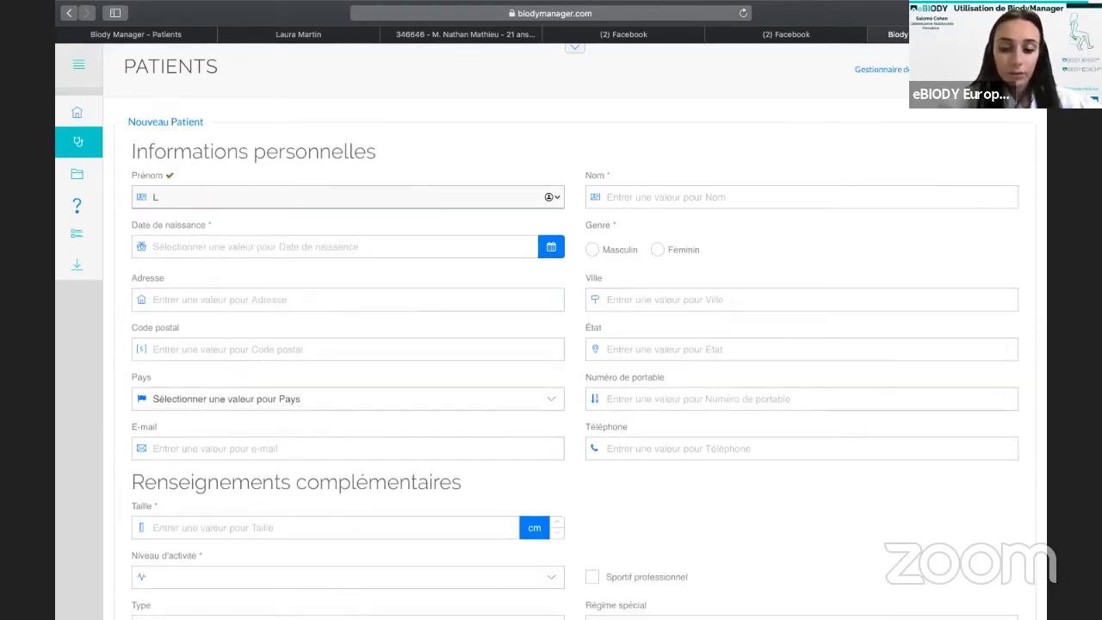
{"action": "type", "text": "ynda"}
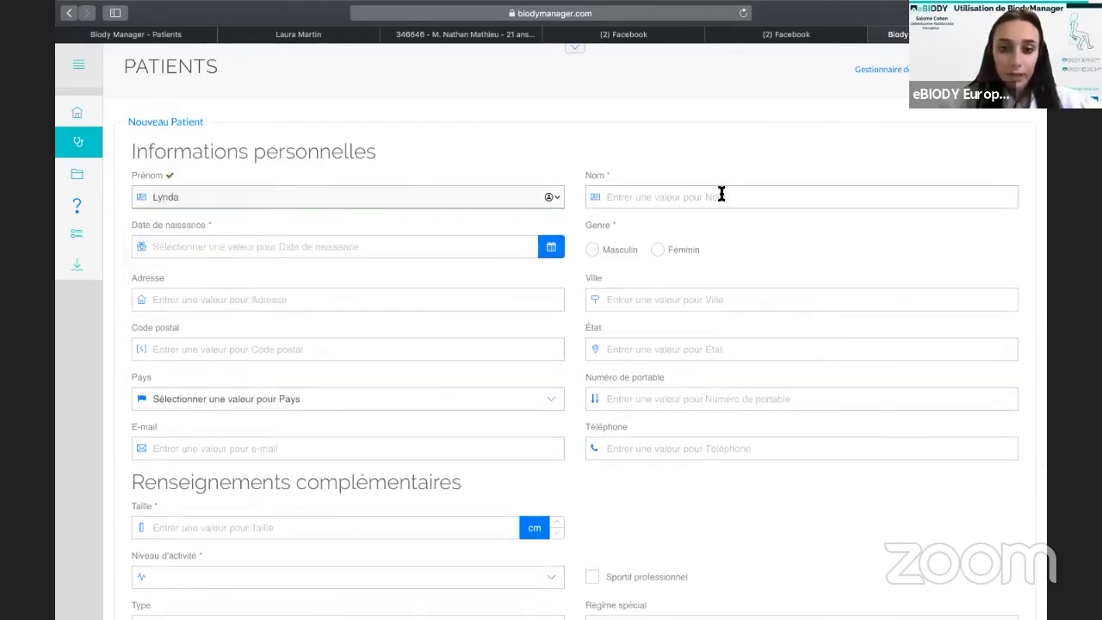
{"action": "left_click", "coordinate": [722, 195]}
{"action": "type", "text": "test"}
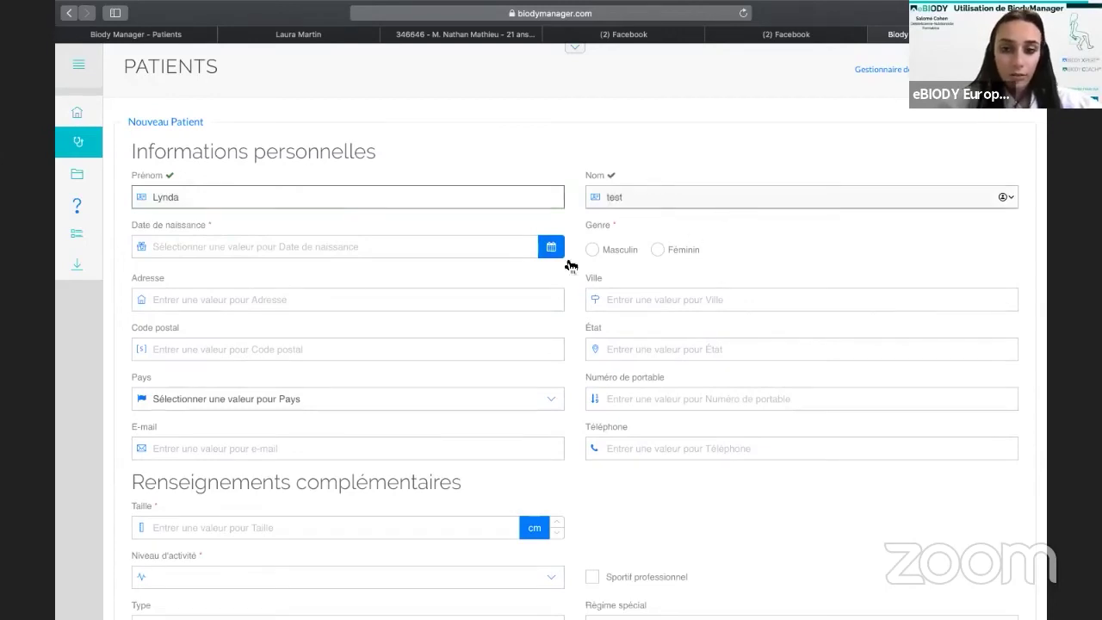
{"action": "left_click", "coordinate": [548, 248]}
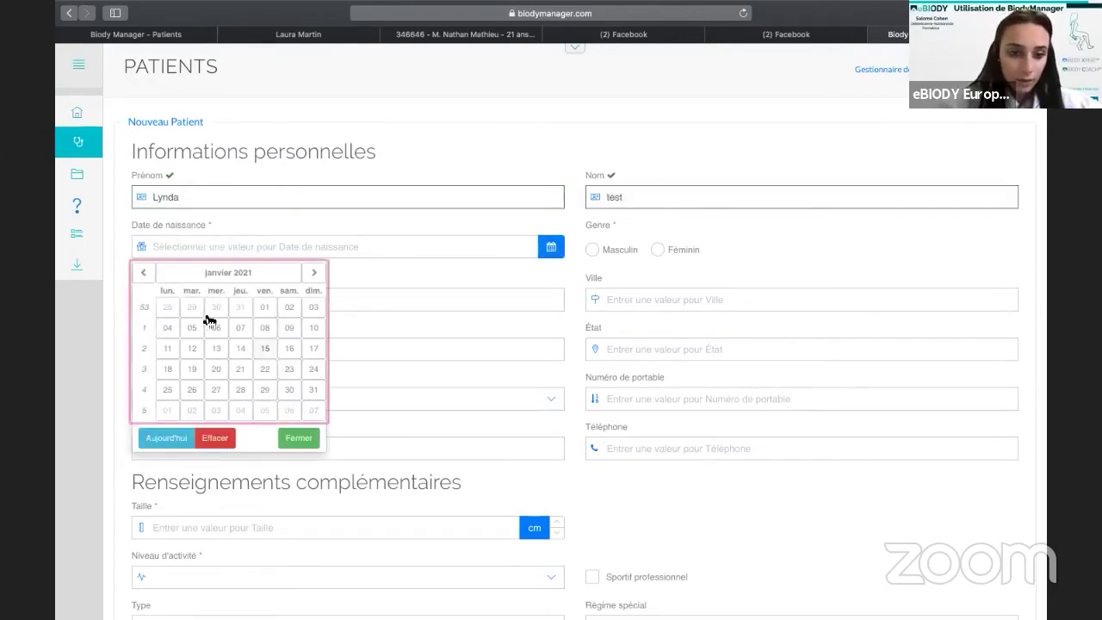
{"action": "left_click", "coordinate": [186, 274]}
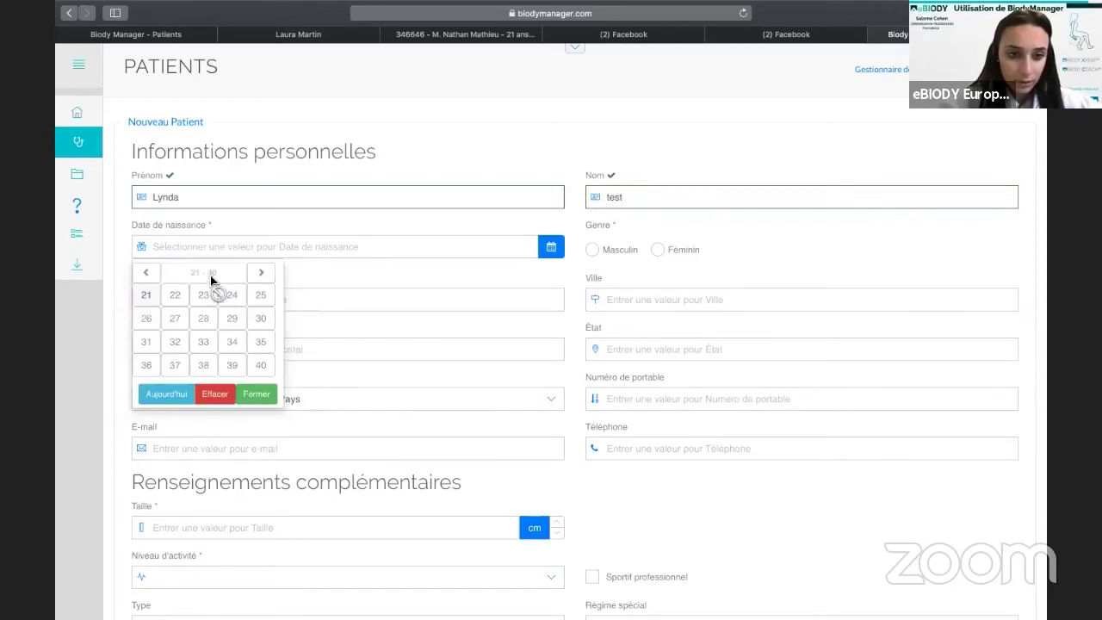
{"action": "left_click", "coordinate": [145, 272]}
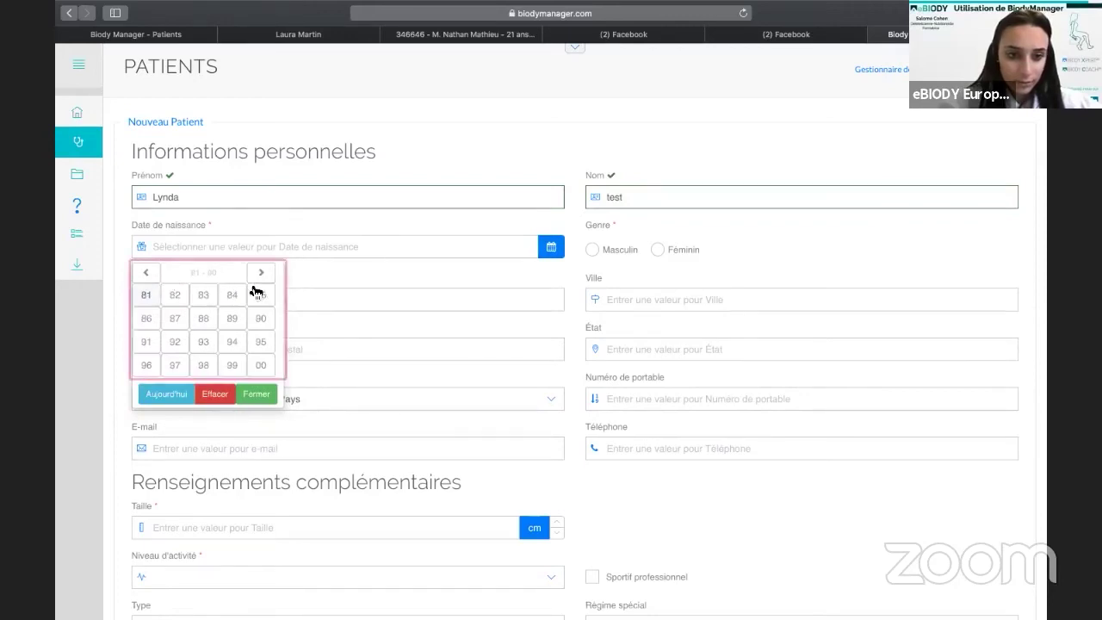
{"action": "left_click", "coordinate": [207, 346]}
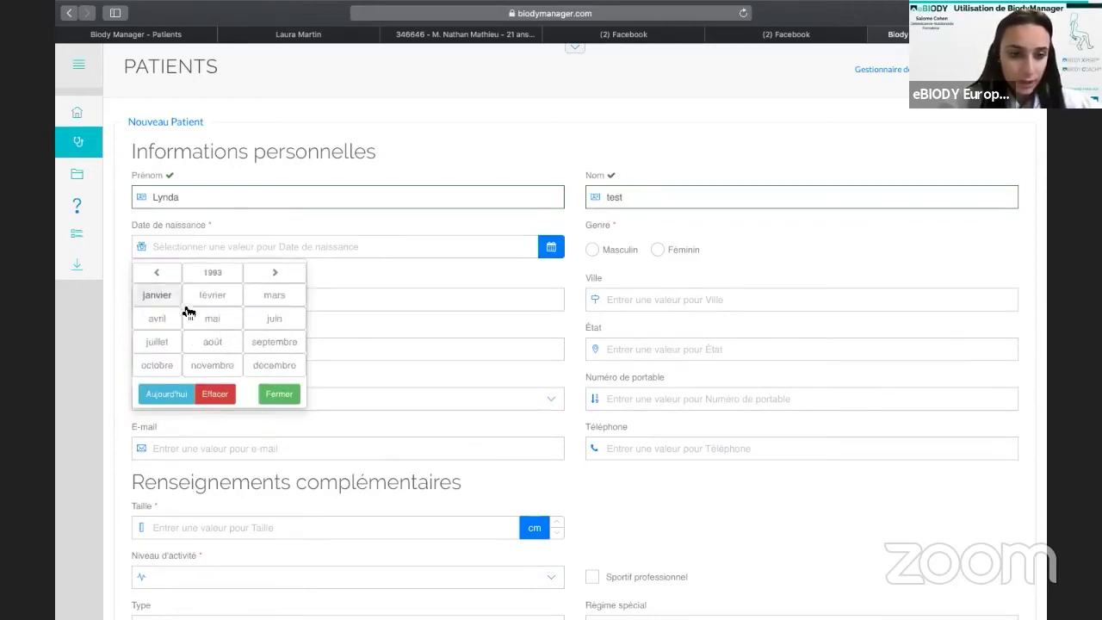
{"action": "left_click", "coordinate": [172, 318]}
{"action": "left_click", "coordinate": [192, 329]}
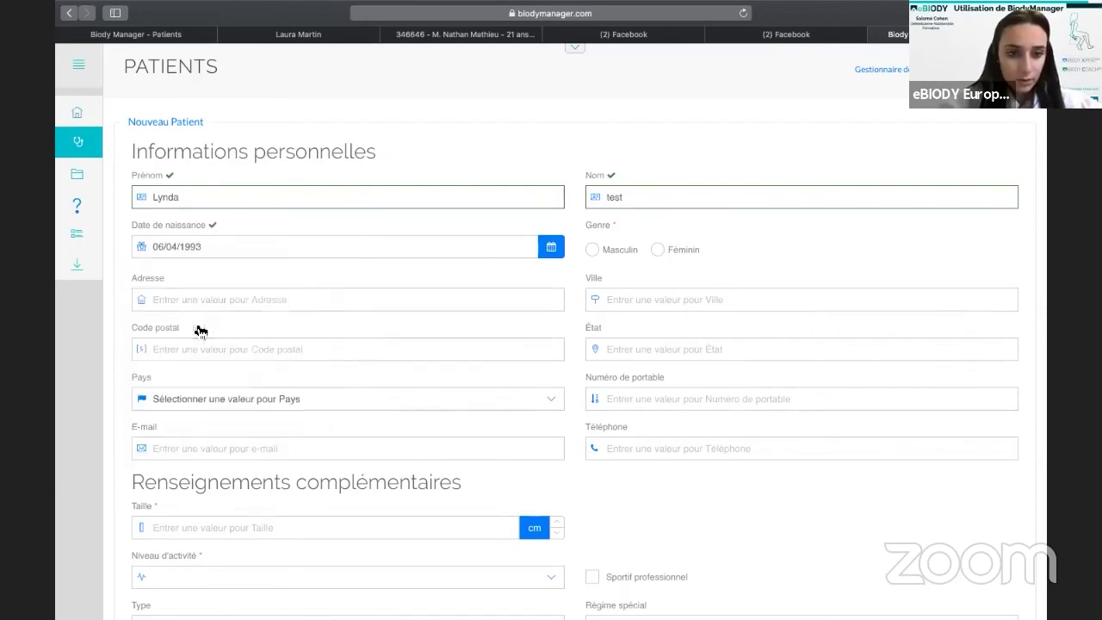
{"action": "left_click", "coordinate": [594, 251]}
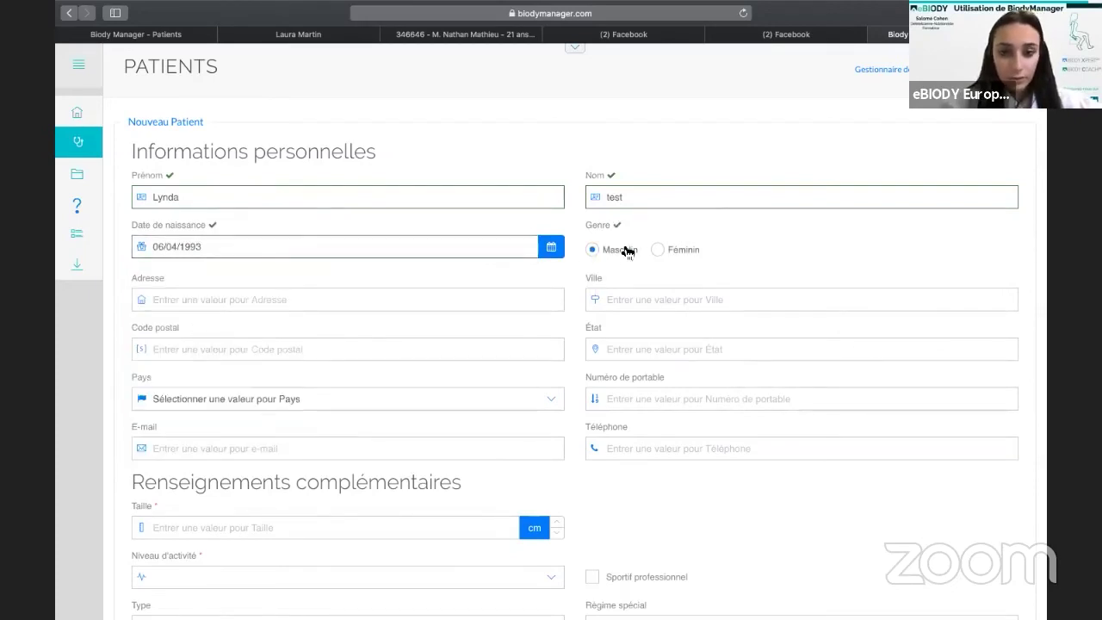
{"action": "left_click", "coordinate": [658, 250]}
Enter height 168 cm, cup size B and activity level Moyen.
{"action": "left_click", "coordinate": [326, 300]}
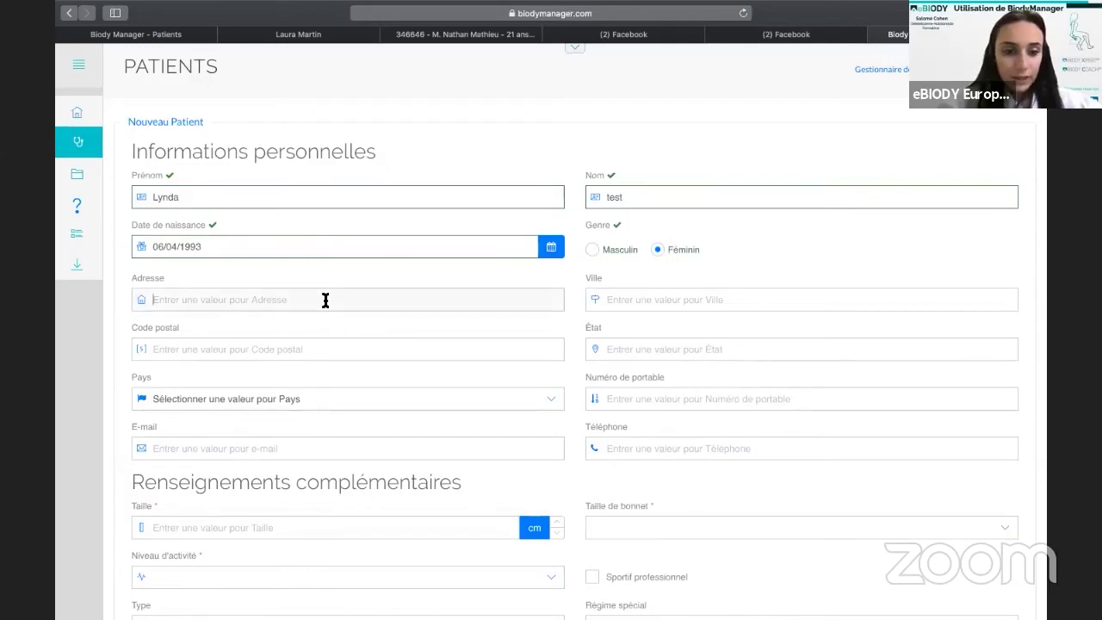
{"action": "scroll", "coordinate": [326, 300], "scroll_direction": "down", "scroll_amount": 4}
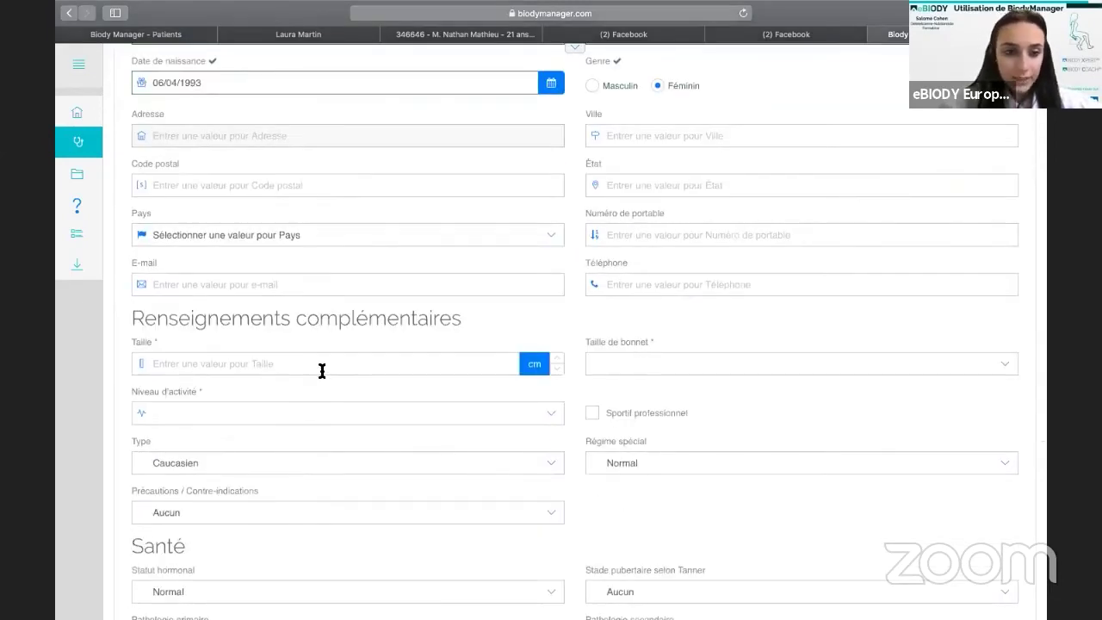
{"action": "left_click", "coordinate": [322, 364]}
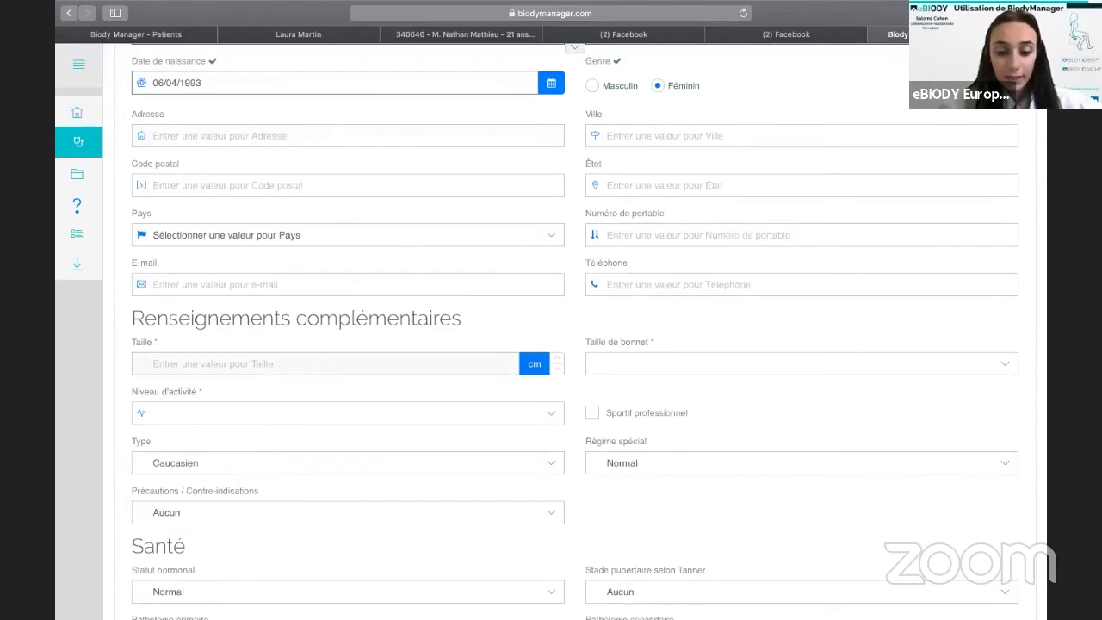
{"action": "type", "text": "168"}
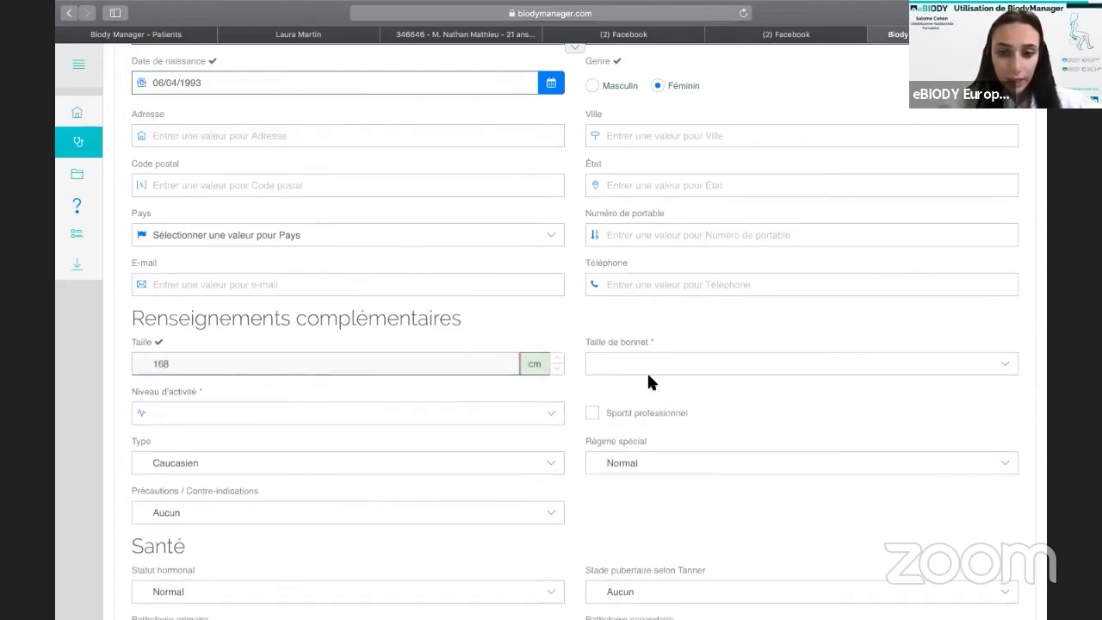
{"action": "left_click", "coordinate": [650, 360]}
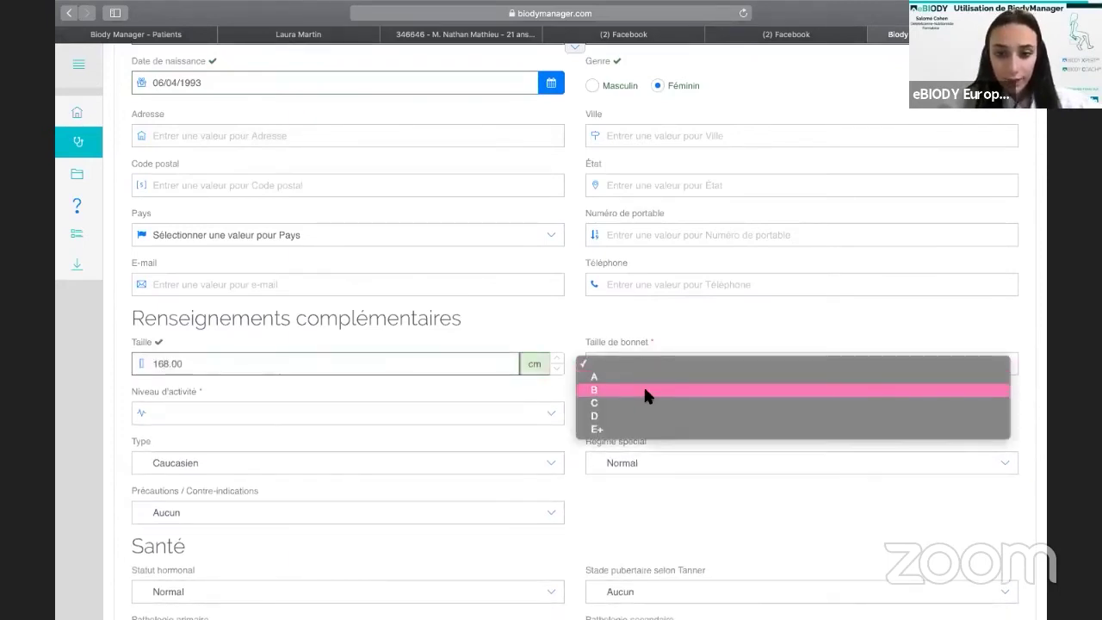
{"action": "left_click", "coordinate": [643, 390]}
{"action": "left_click", "coordinate": [440, 408]}
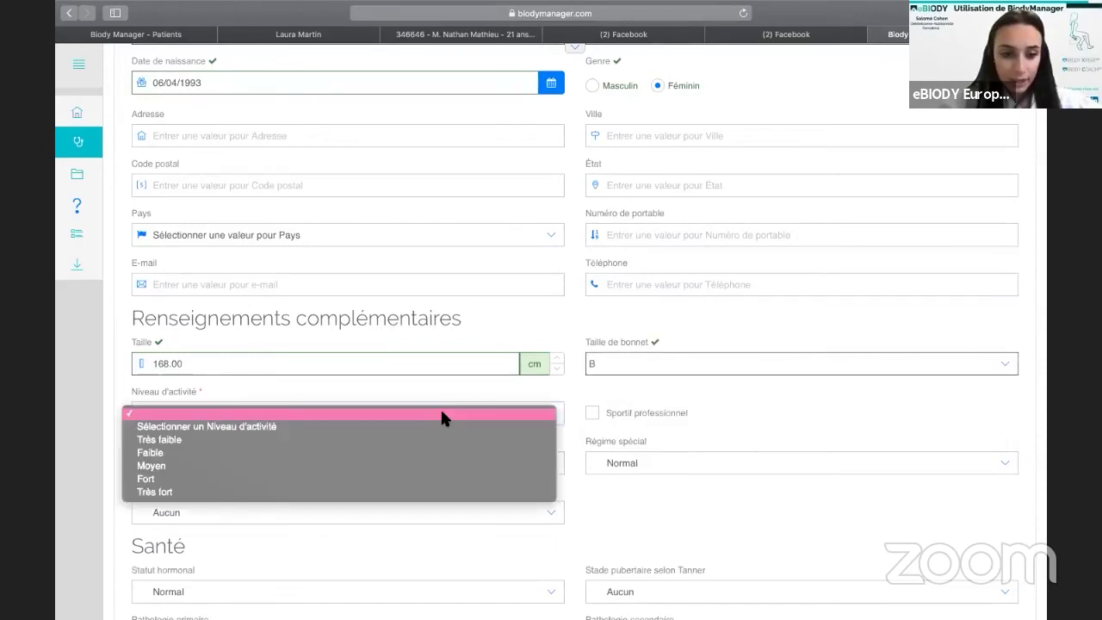
{"action": "left_click", "coordinate": [689, 391]}
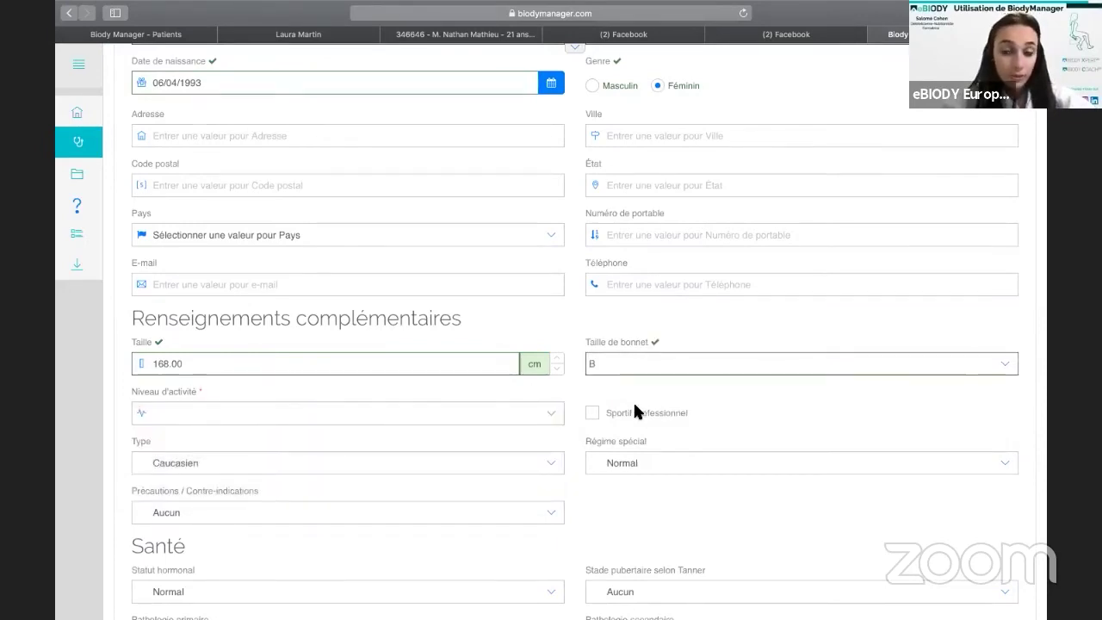
{"action": "left_click", "coordinate": [432, 413]}
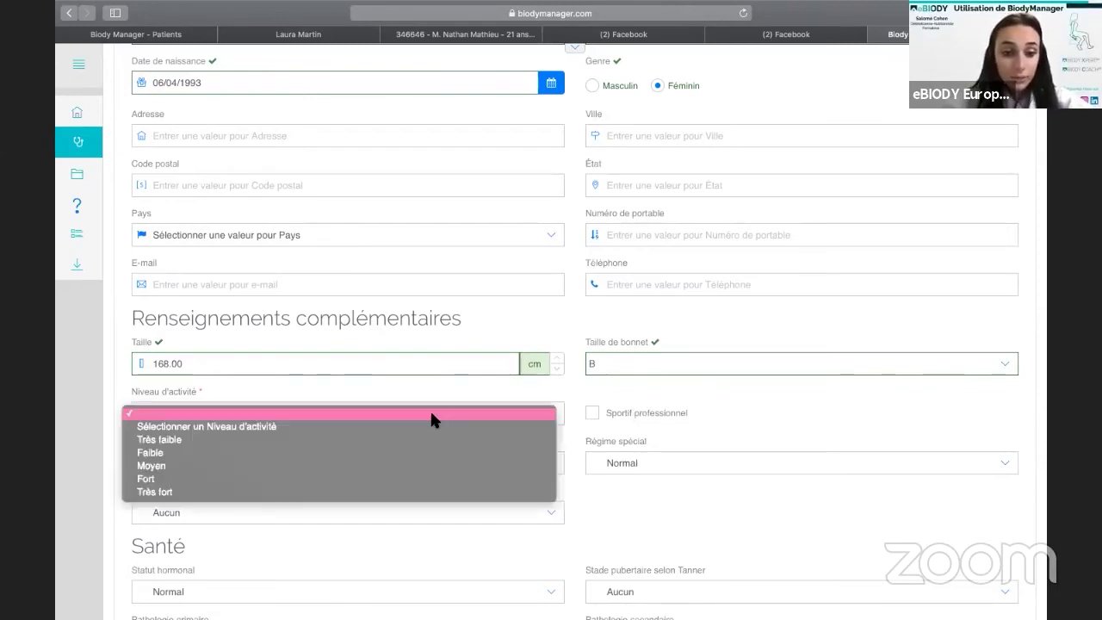
{"action": "left_click", "coordinate": [328, 464]}
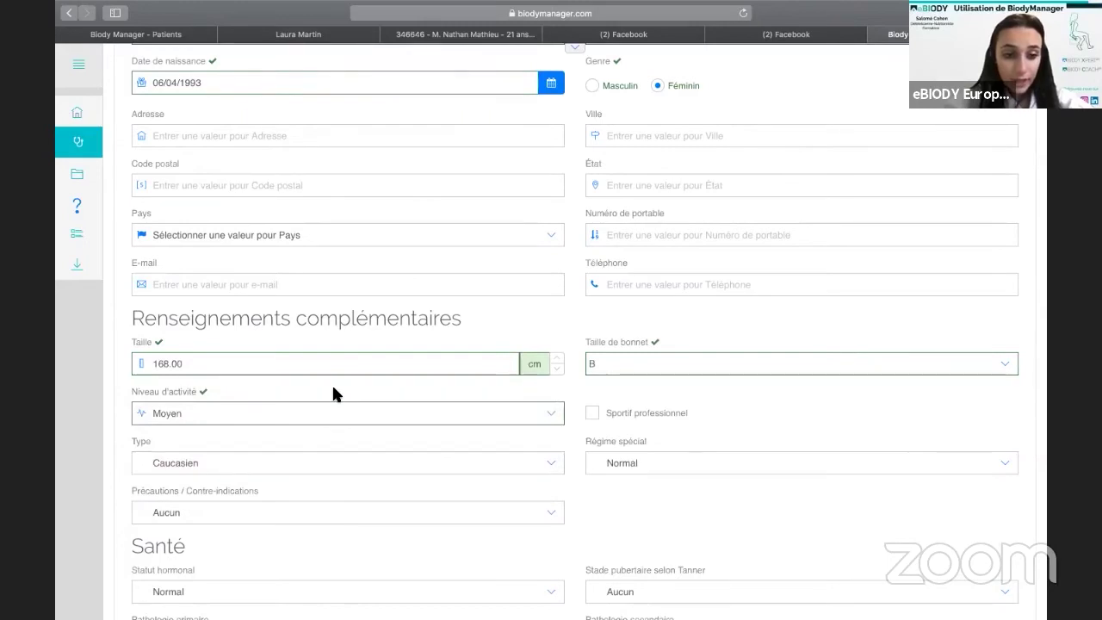
Set hormonal status Périménopause and model tableau de bord passerelle, then save the patient.
{"action": "scroll", "coordinate": [333, 387], "scroll_direction": "down", "scroll_amount": 3}
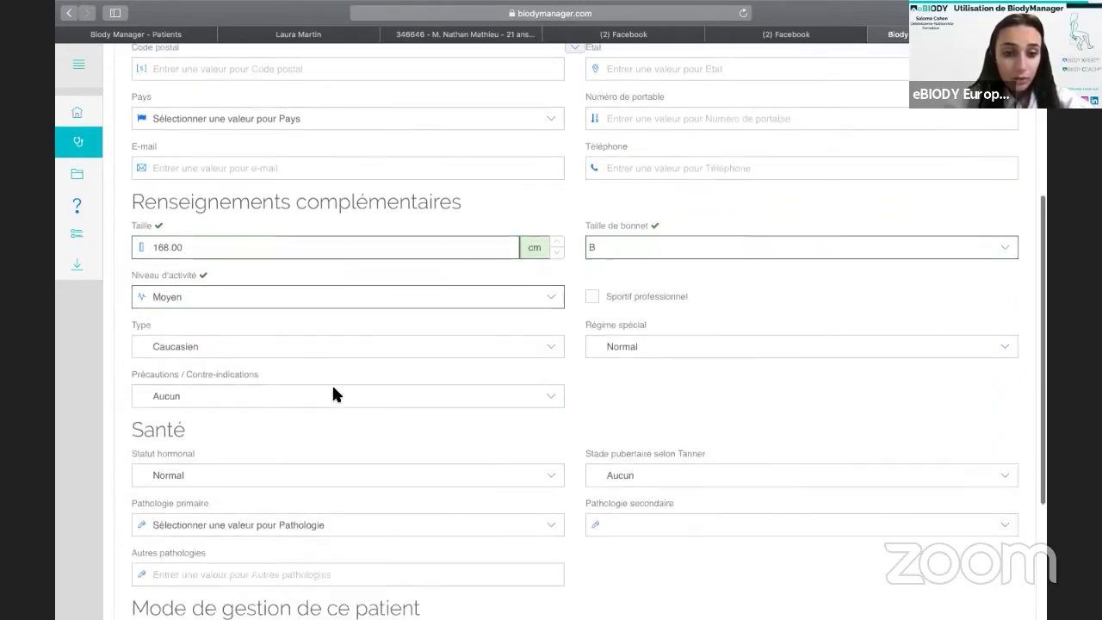
{"action": "left_click", "coordinate": [334, 390]}
{"action": "left_click", "coordinate": [328, 362]}
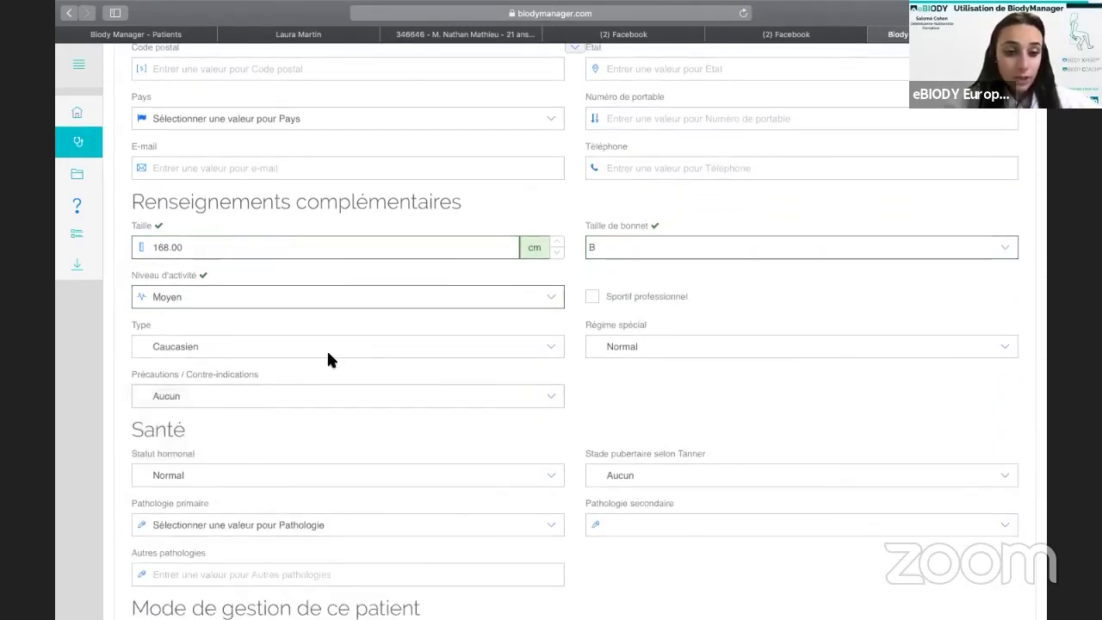
{"action": "left_click", "coordinate": [328, 353]}
{"action": "left_click", "coordinate": [328, 348]}
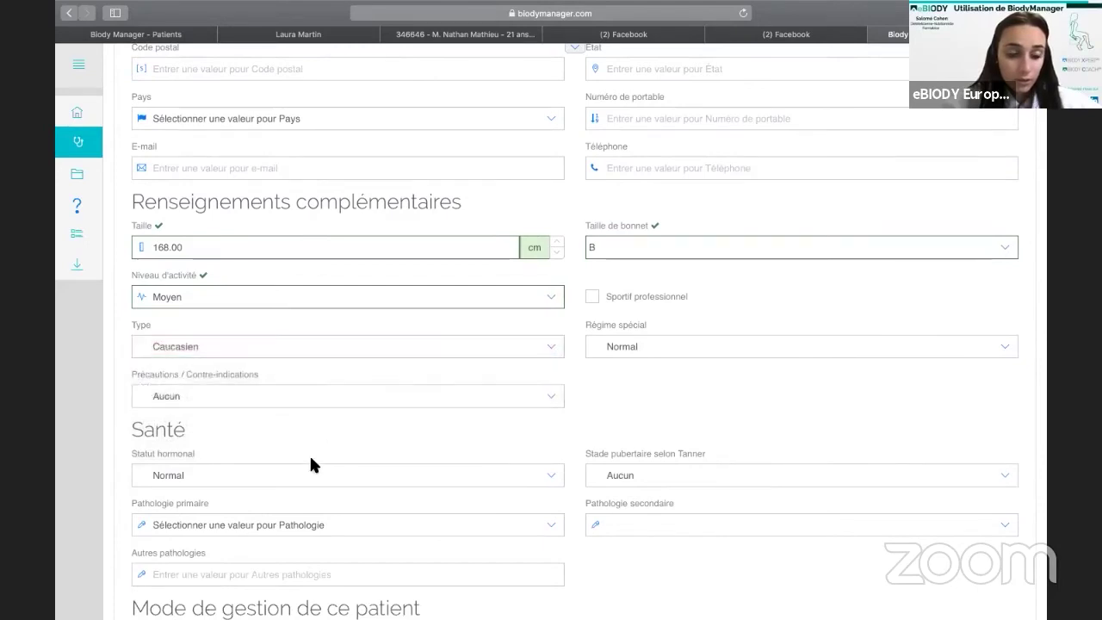
{"action": "scroll", "coordinate": [309, 454], "scroll_direction": "down", "scroll_amount": 3}
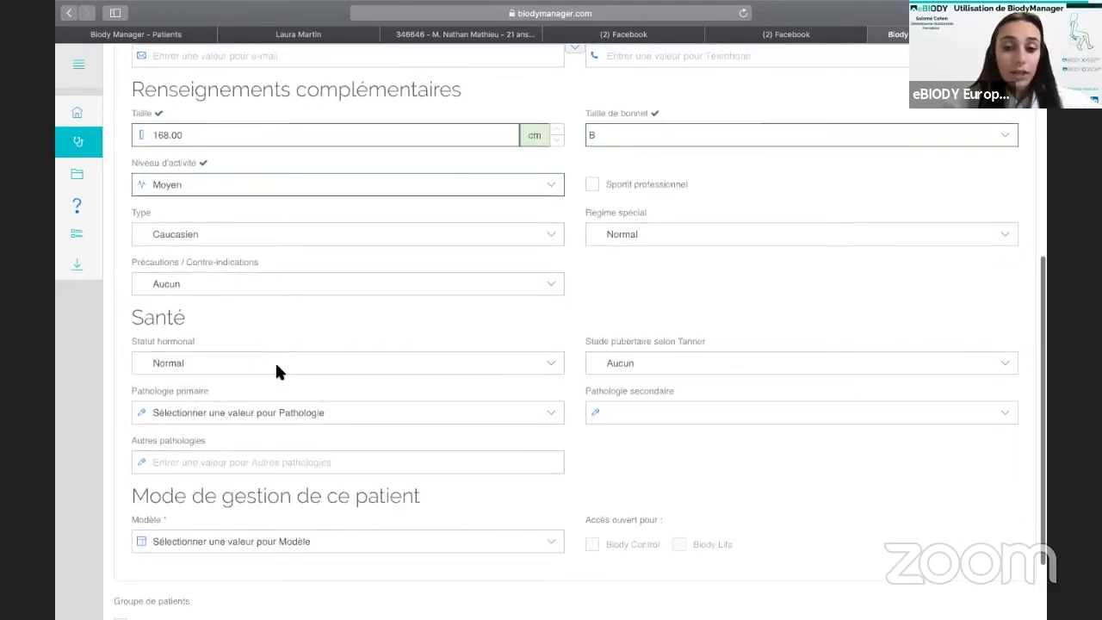
{"action": "left_click", "coordinate": [285, 368]}
{"action": "left_click", "coordinate": [285, 367]}
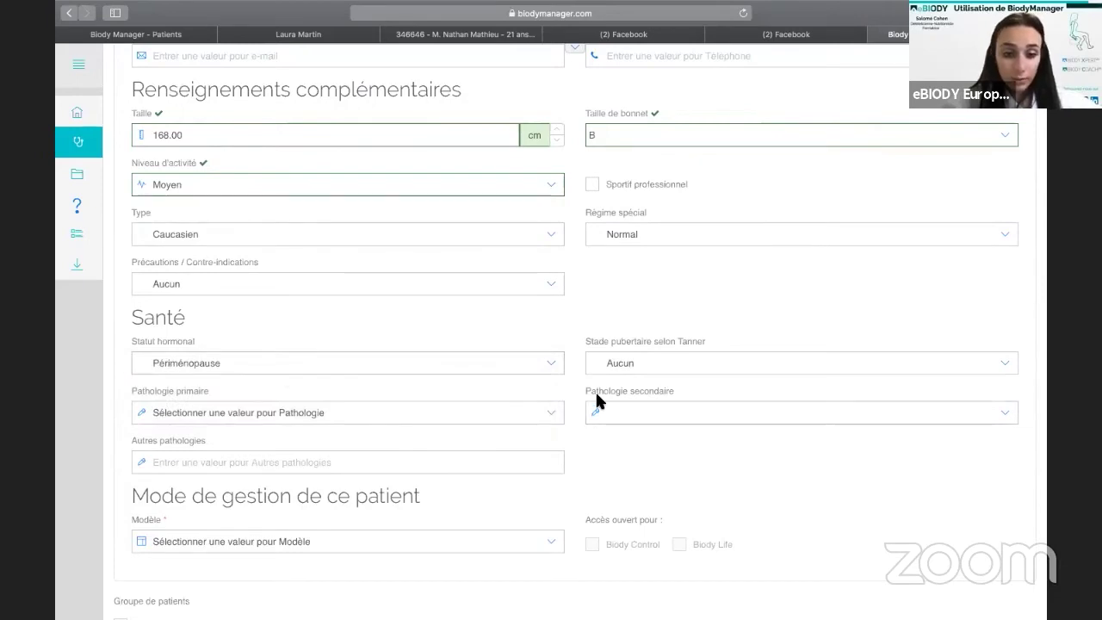
{"action": "scroll", "coordinate": [428, 443], "scroll_direction": "down", "scroll_amount": 3}
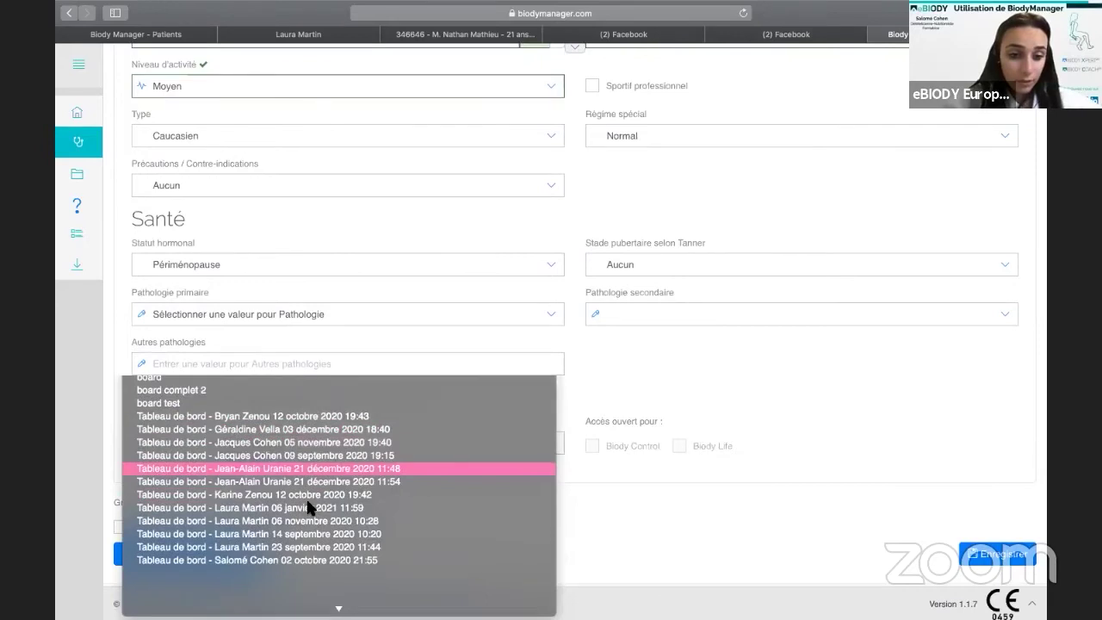
{"action": "scroll", "coordinate": [307, 507], "scroll_direction": "down", "scroll_amount": 5}
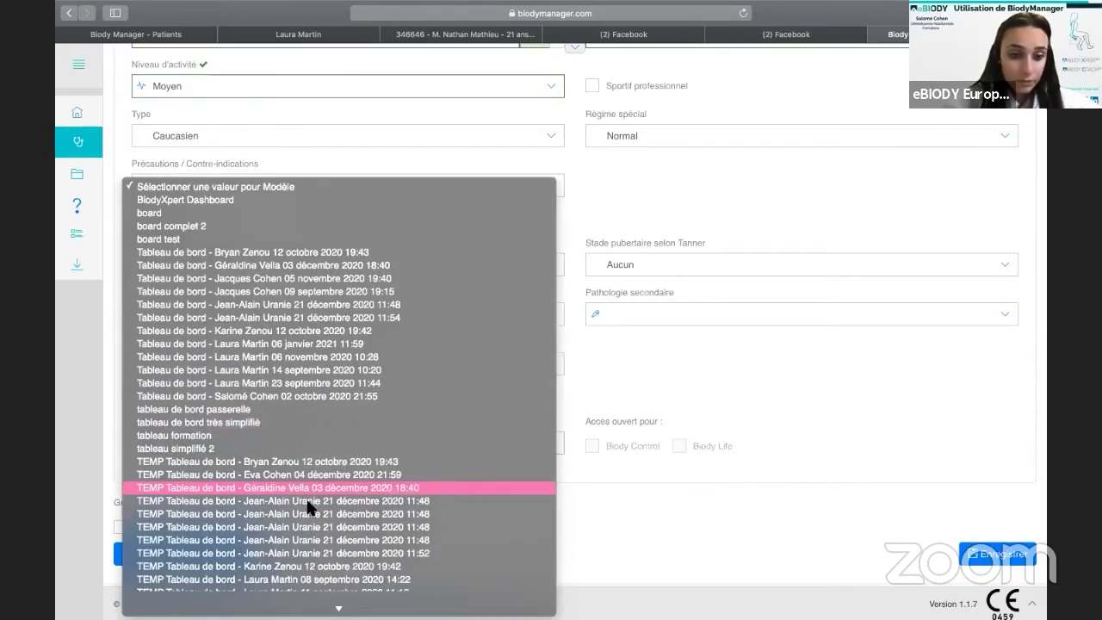
{"action": "left_click", "coordinate": [246, 398]}
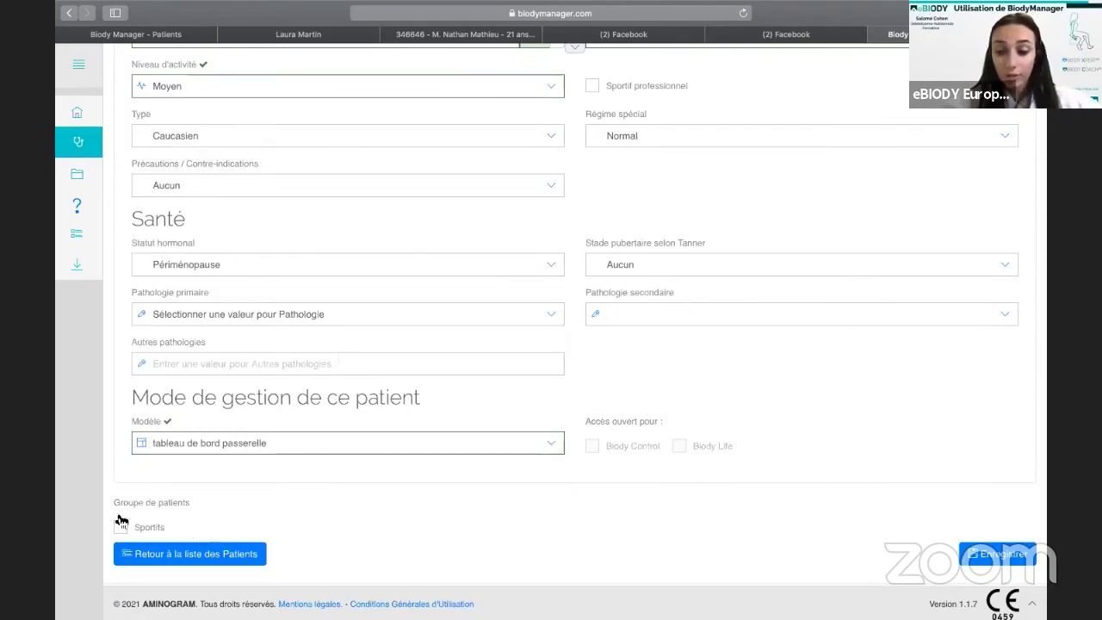
{"action": "left_click", "coordinate": [996, 558]}
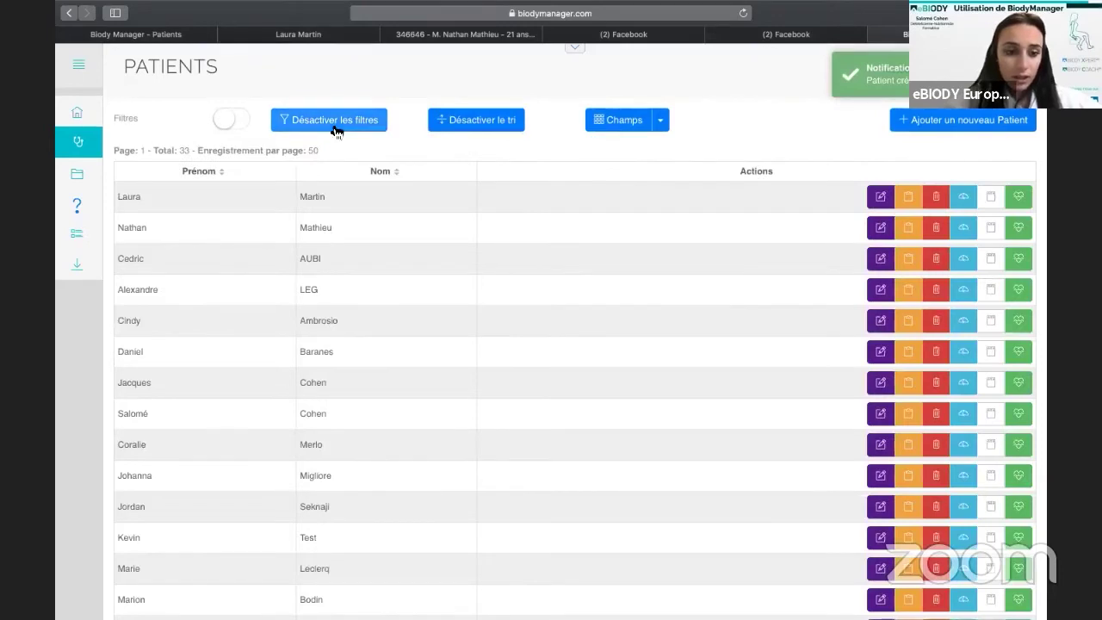
Filter the Patients list by the test patient's first name to show only her record.
{"action": "left_click", "coordinate": [233, 121]}
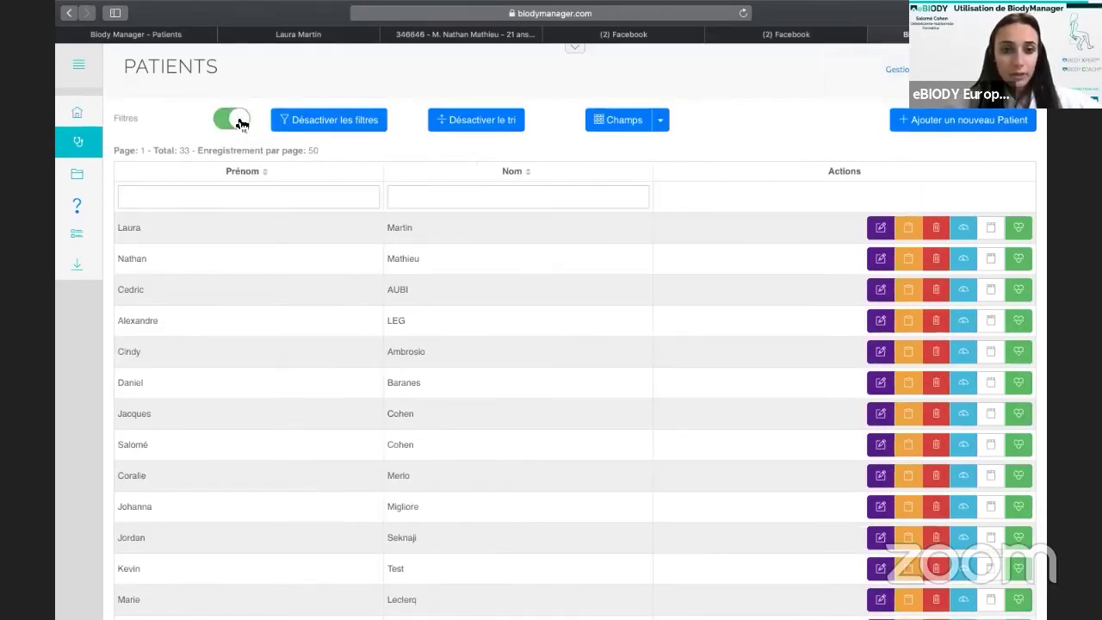
{"action": "left_click", "coordinate": [196, 192]}
{"action": "type", "text": "lyn"}
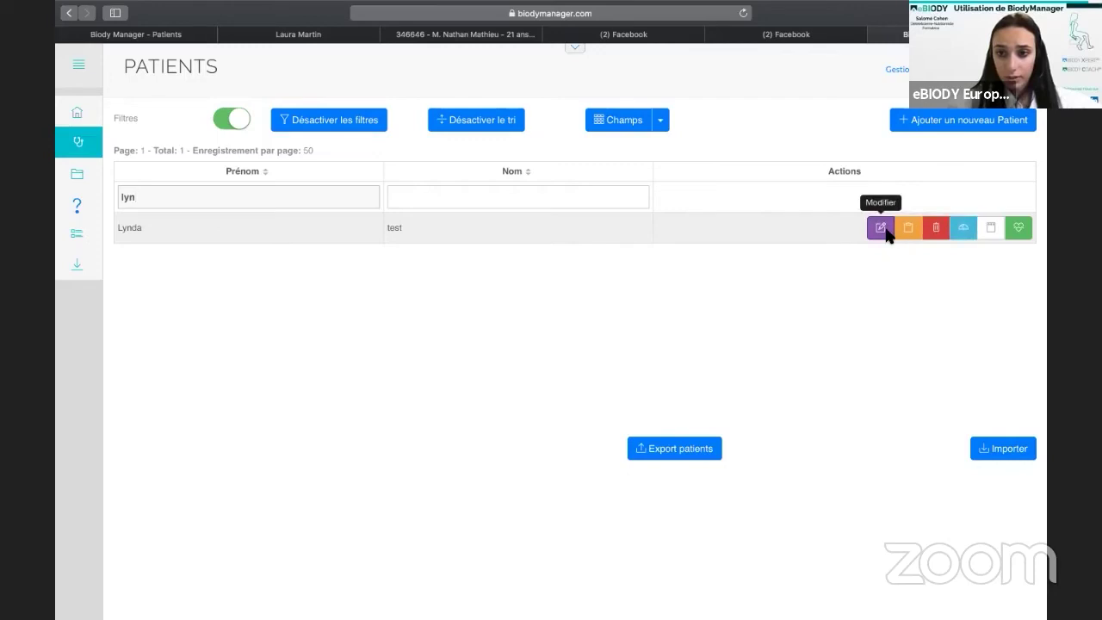
{"action": "left_click", "coordinate": [882, 228]}
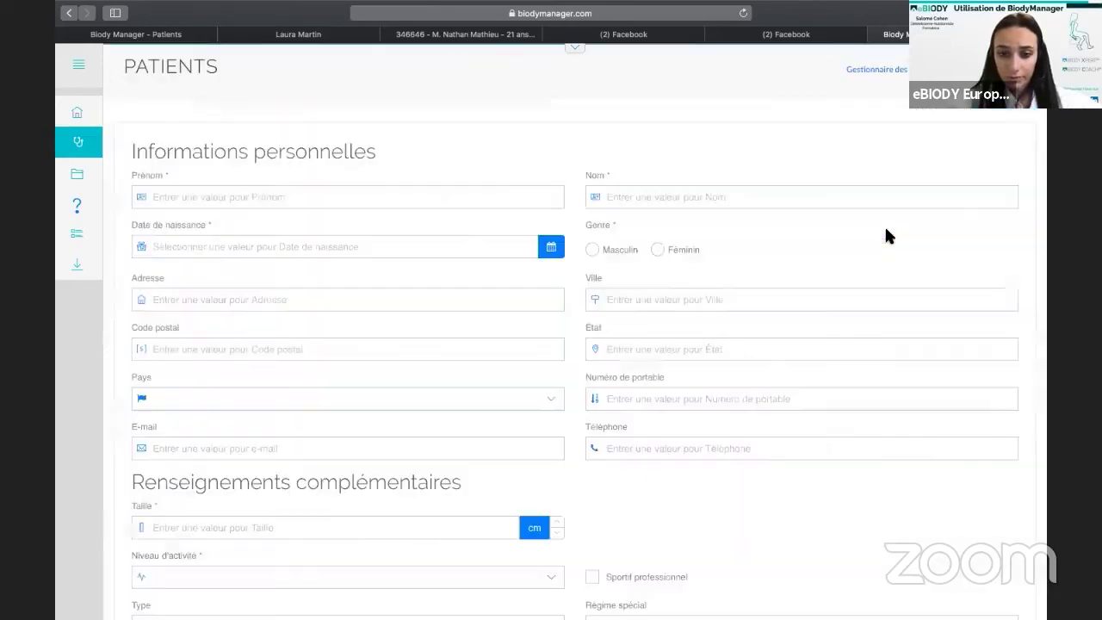
{"action": "key", "text": "Escape"}
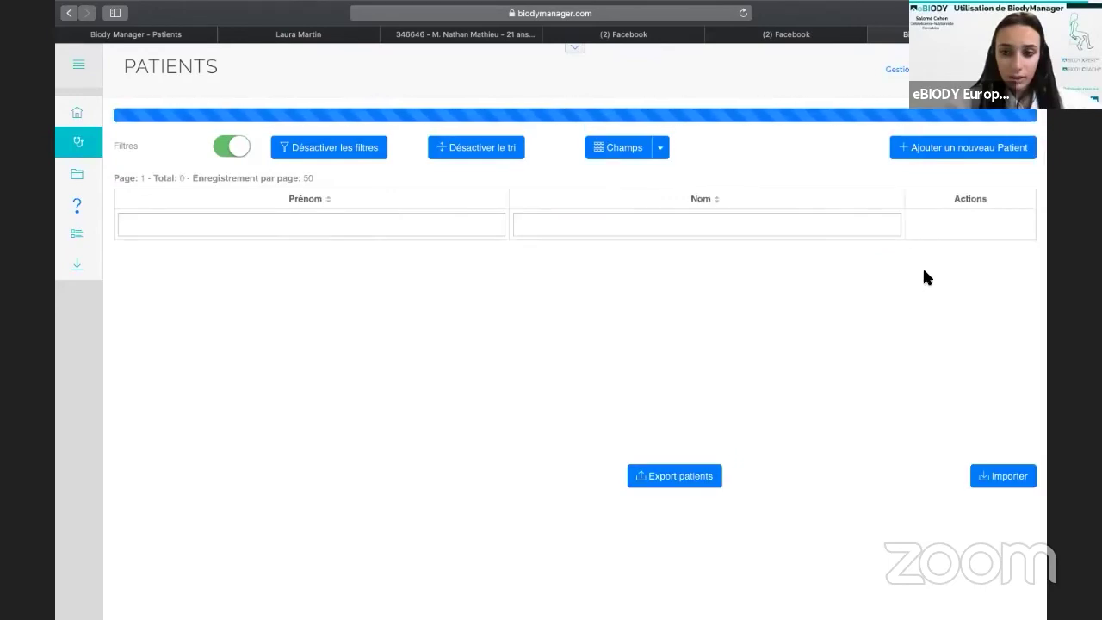
{"action": "left_click", "coordinate": [341, 196]}
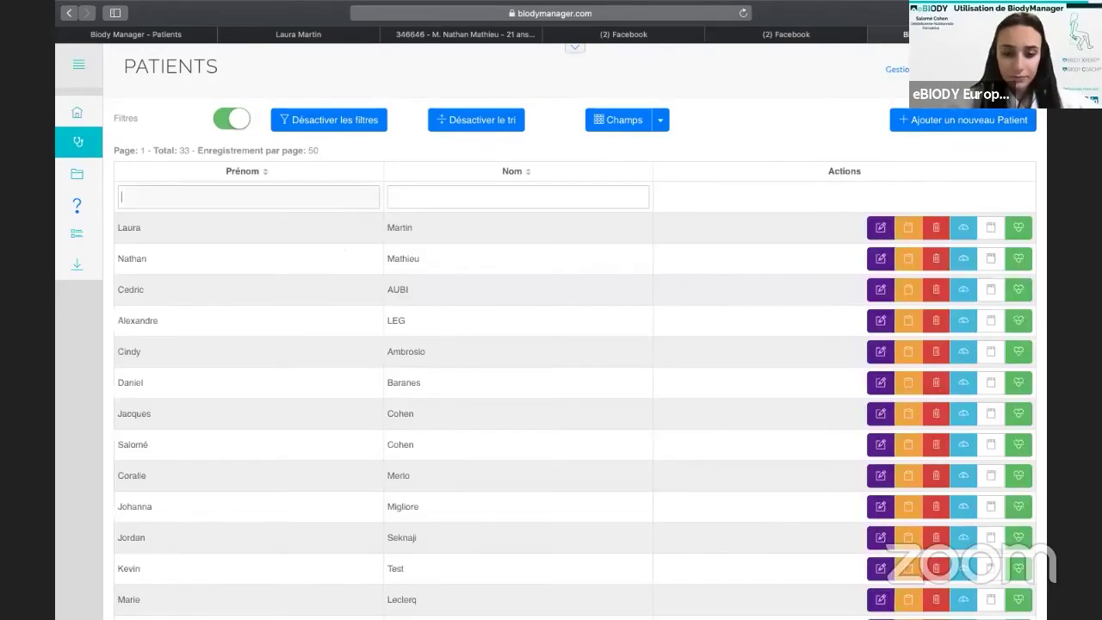
{"action": "type", "text": "lynda"}
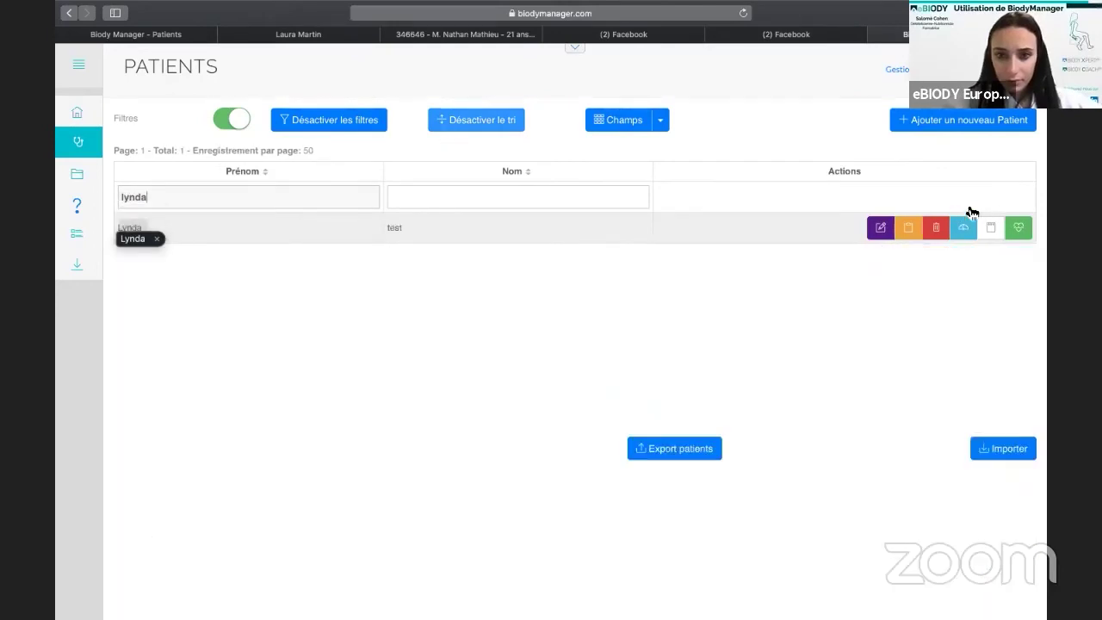
{"action": "key", "text": "Return"}
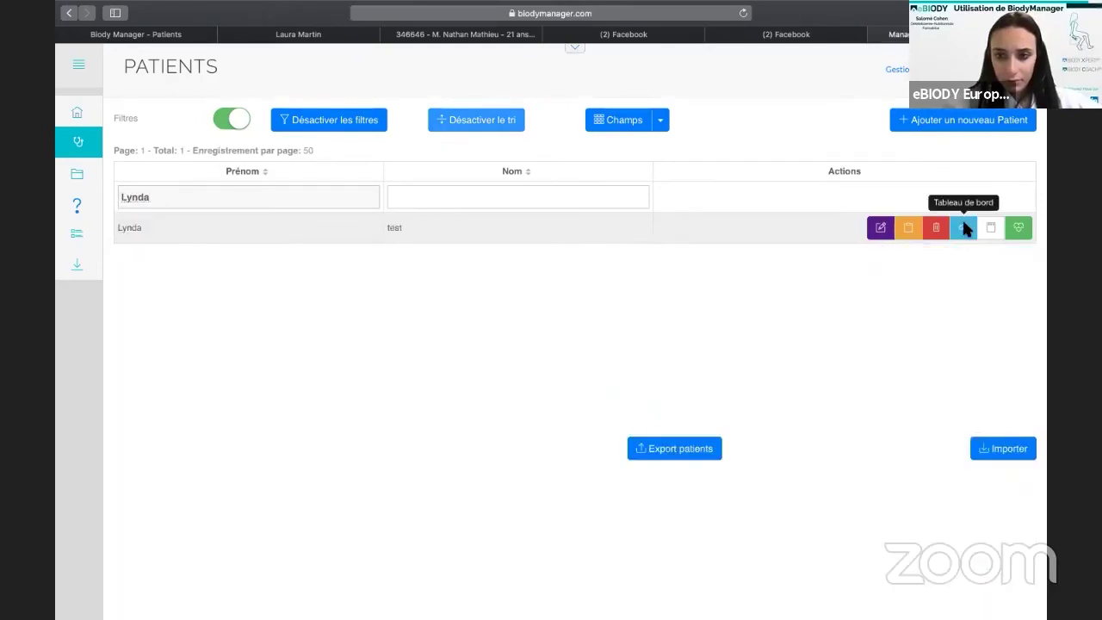
{"action": "left_click", "coordinate": [964, 227]}
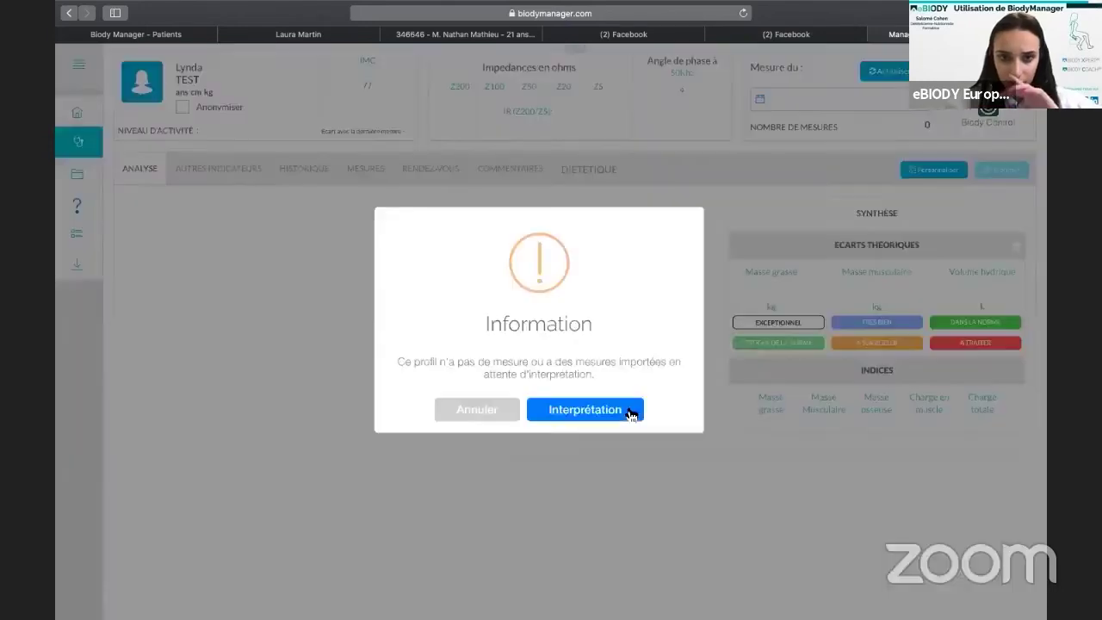
{"action": "left_click", "coordinate": [629, 411]}
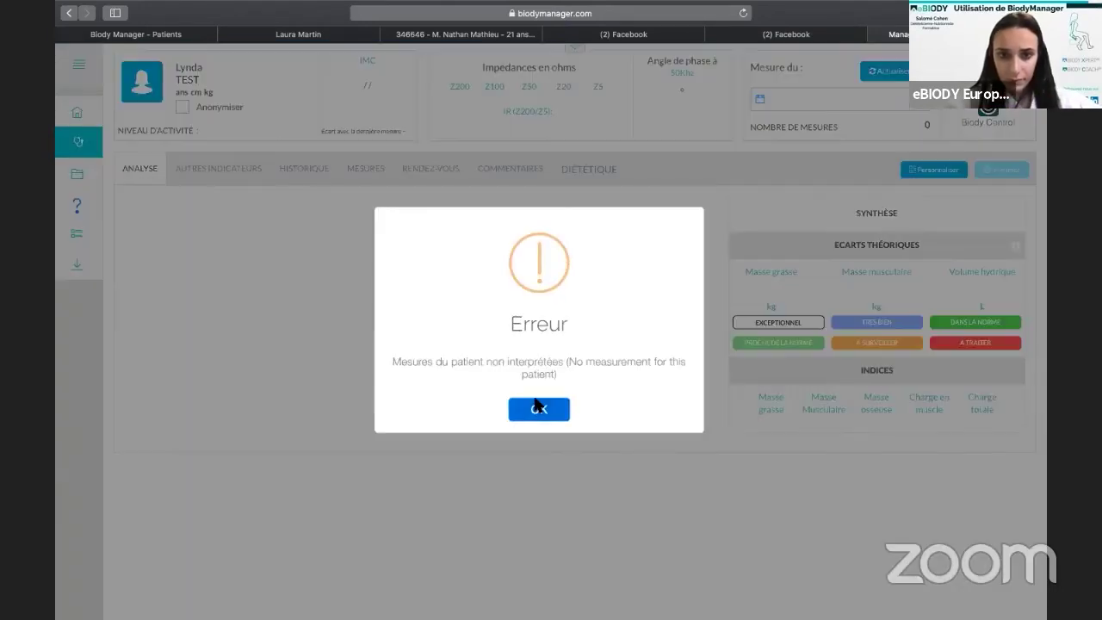
{"action": "left_click", "coordinate": [538, 406]}
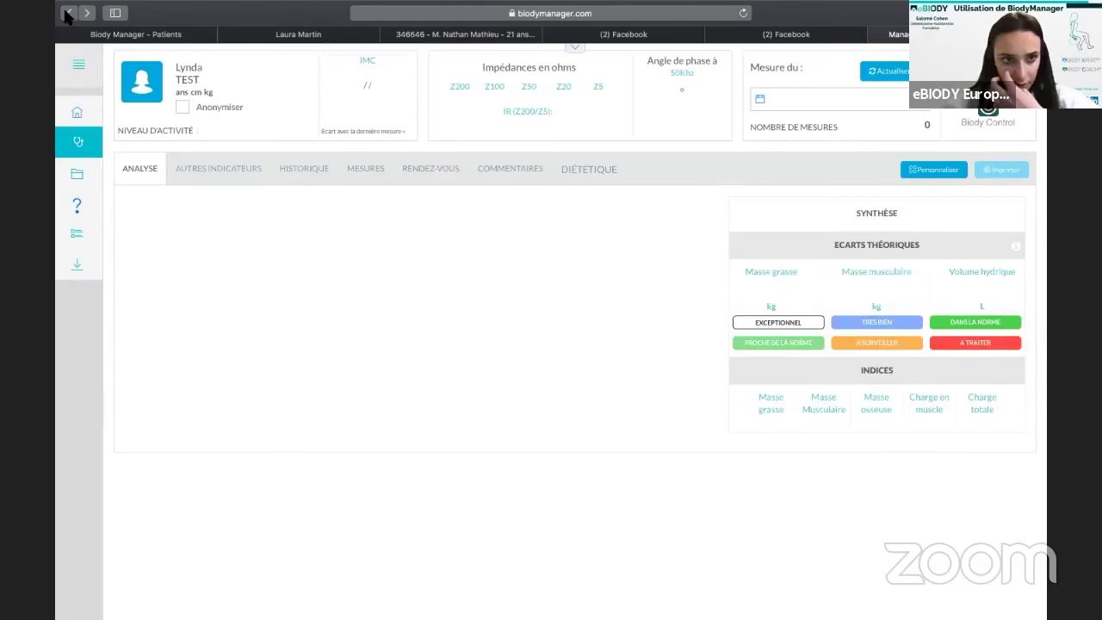
{"action": "left_click", "coordinate": [67, 13]}
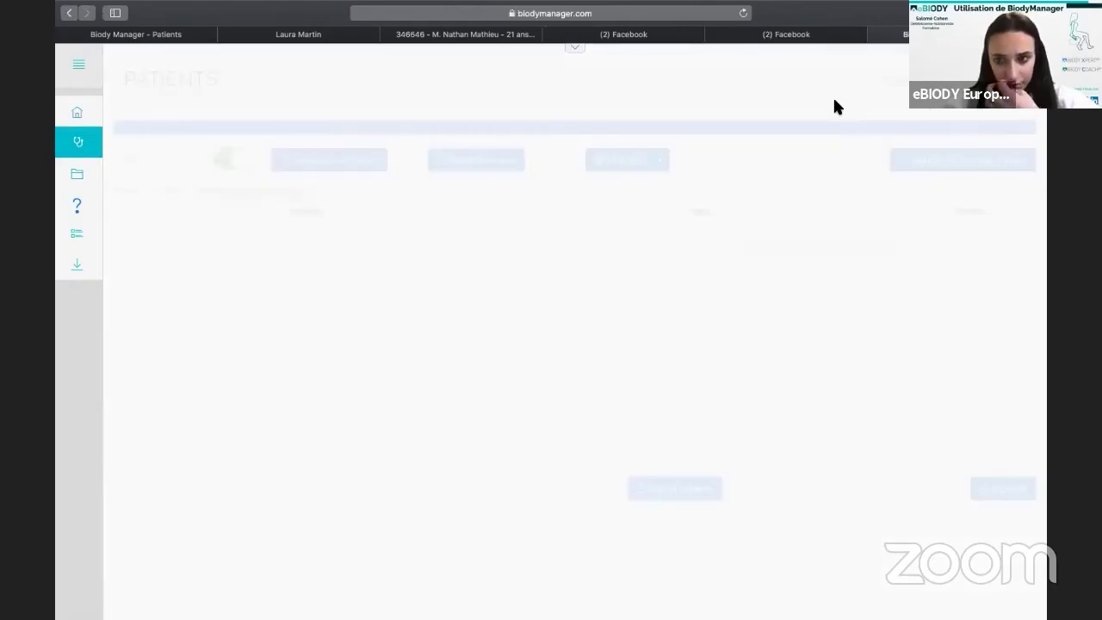
{"action": "left_click", "coordinate": [365, 226]}
{"action": "type", "text": "lyn da"}
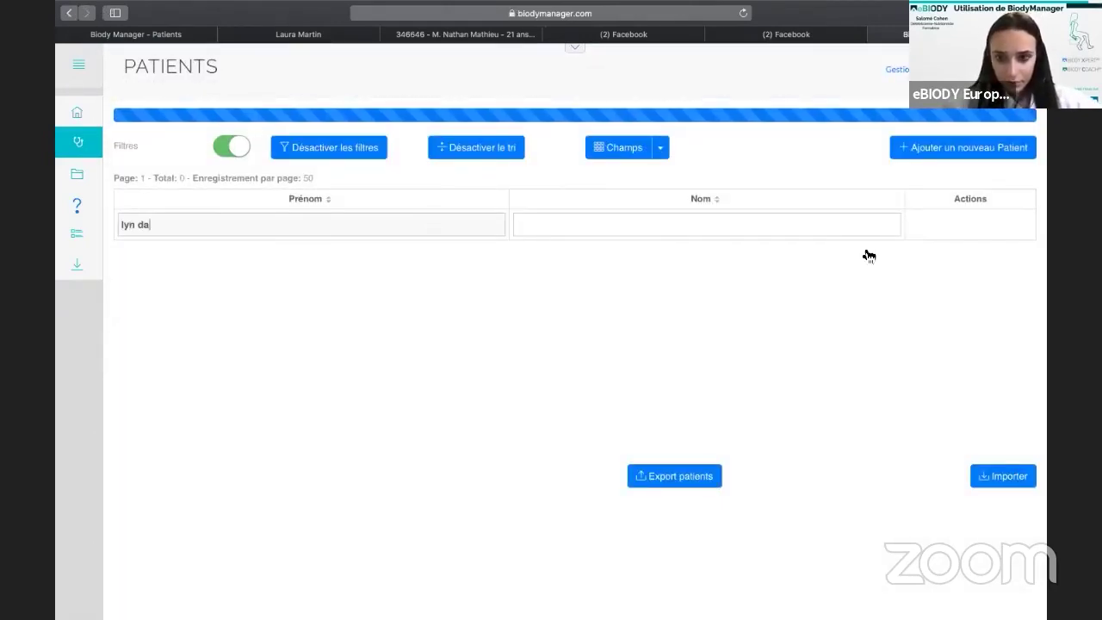
{"action": "key", "text": "BackSpace"}
{"action": "key", "text": "BackSpace"}
{"action": "key", "text": "BackSpace"}
{"action": "type", "text": "da"}
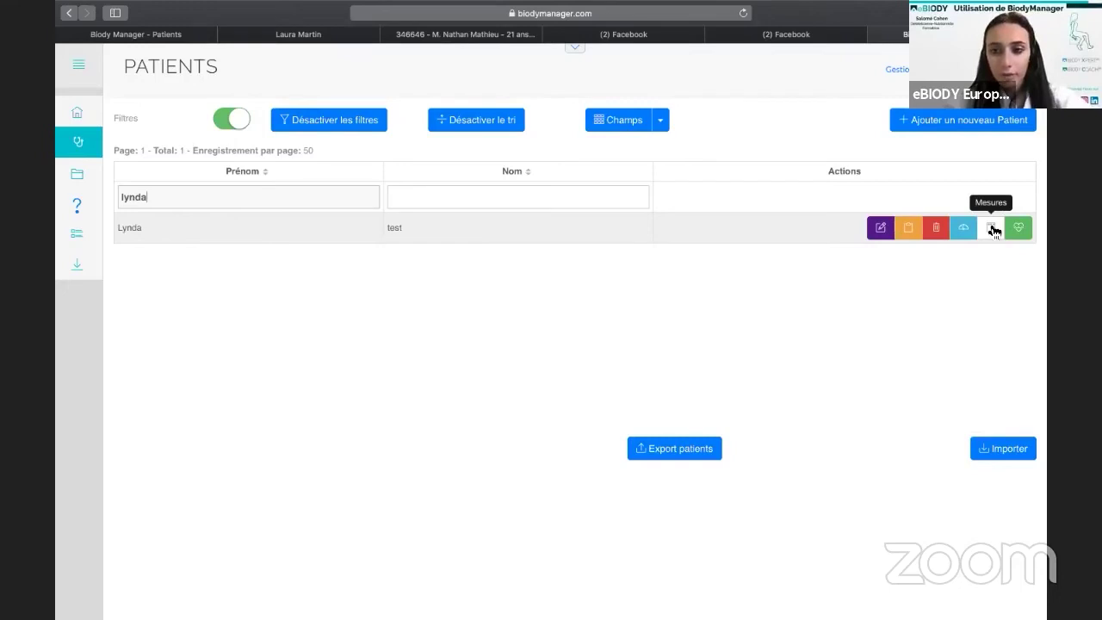
Open the Mesures list, reload it to show all 63 measurements, and enable column filters.
{"action": "left_click", "coordinate": [991, 228]}
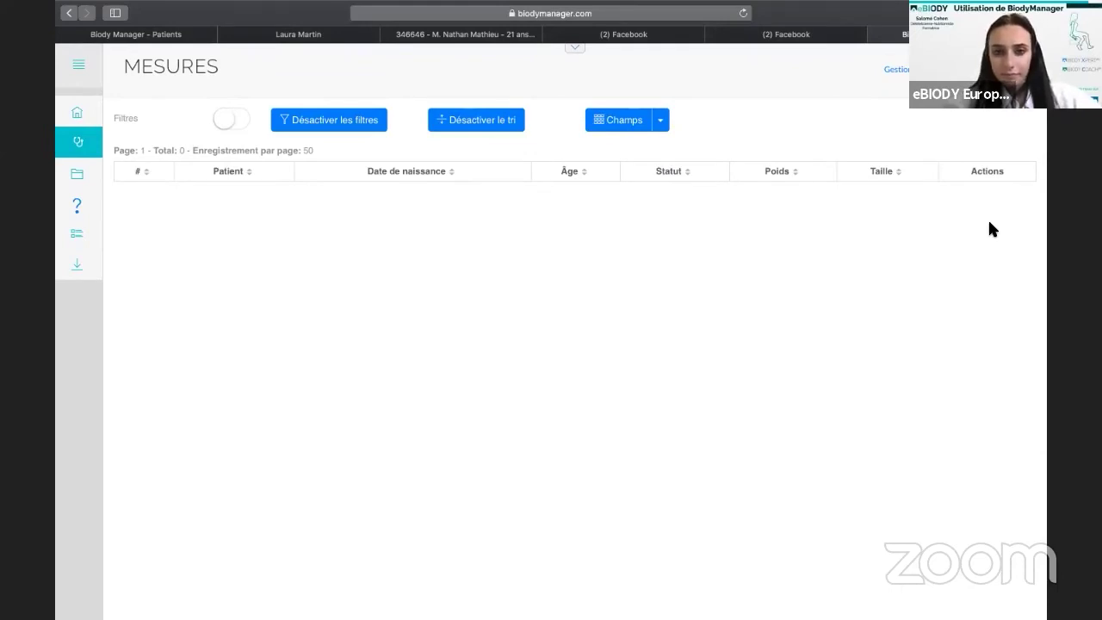
{"action": "left_click", "coordinate": [744, 14]}
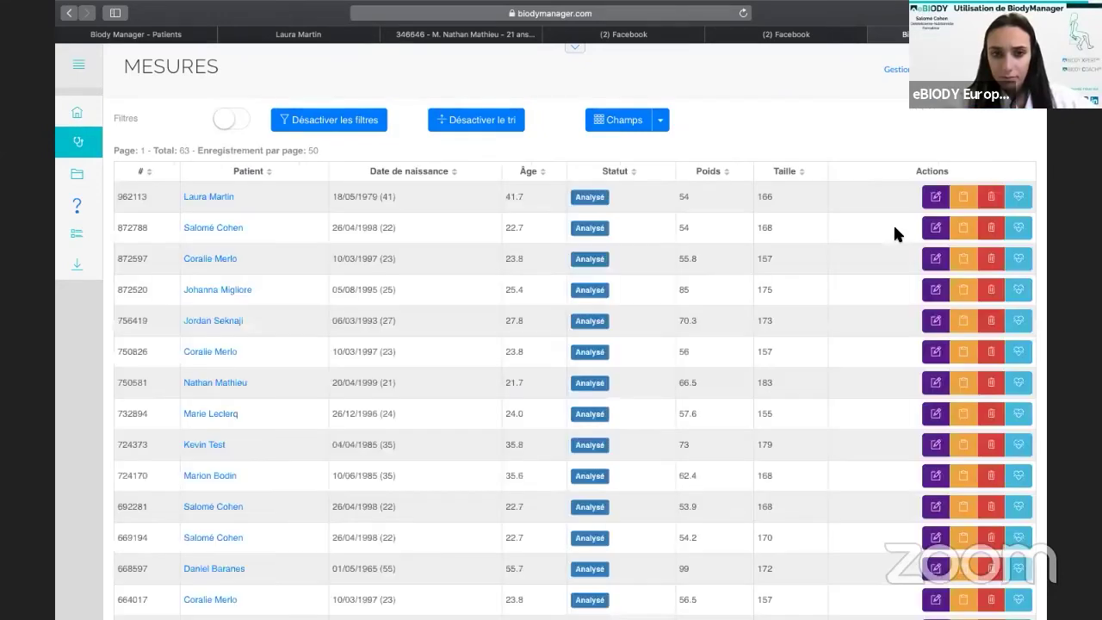
{"action": "left_click", "coordinate": [244, 124]}
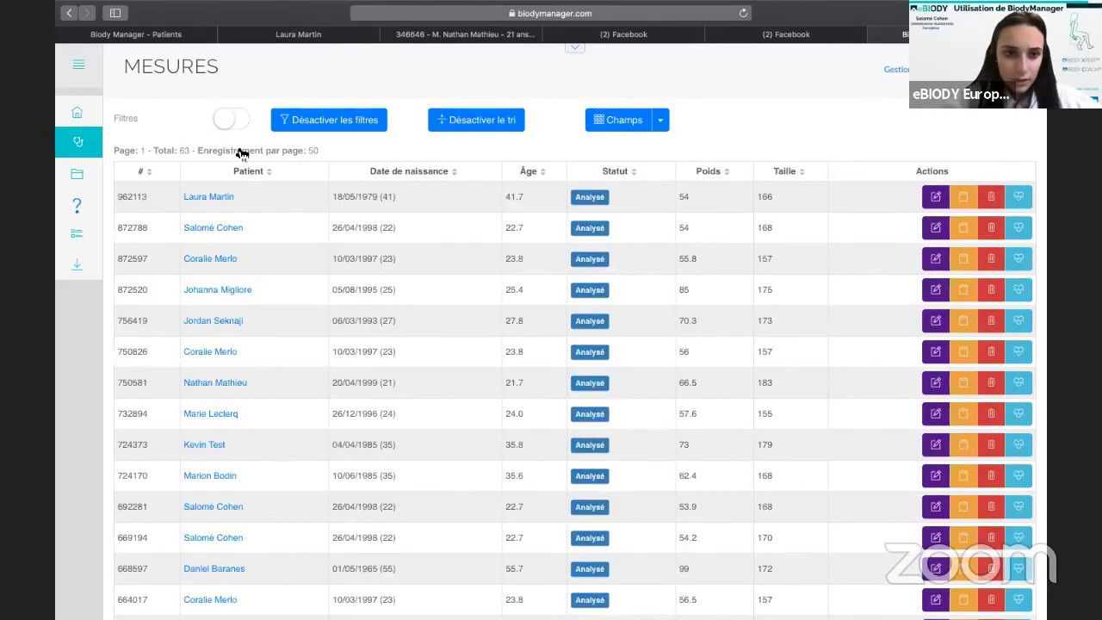
{"action": "scroll", "coordinate": [233, 196], "scroll_direction": "left", "scroll_amount": 5}
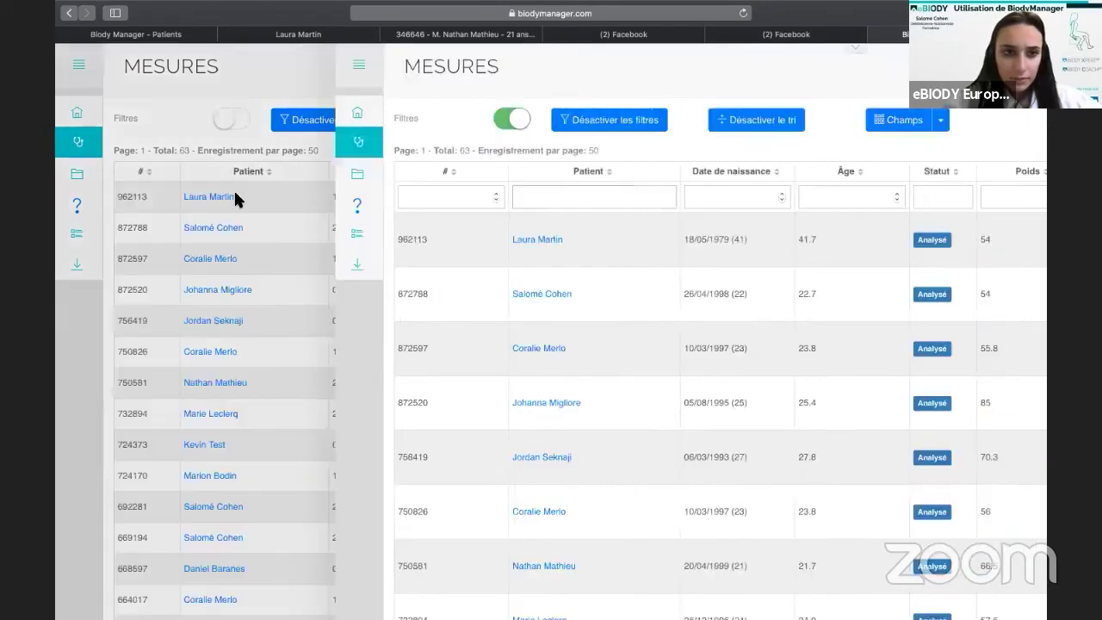
{"action": "scroll", "coordinate": [234, 196], "scroll_direction": "right", "scroll_amount": 3}
{"action": "scroll", "coordinate": [234, 196], "scroll_direction": "left", "scroll_amount": 3}
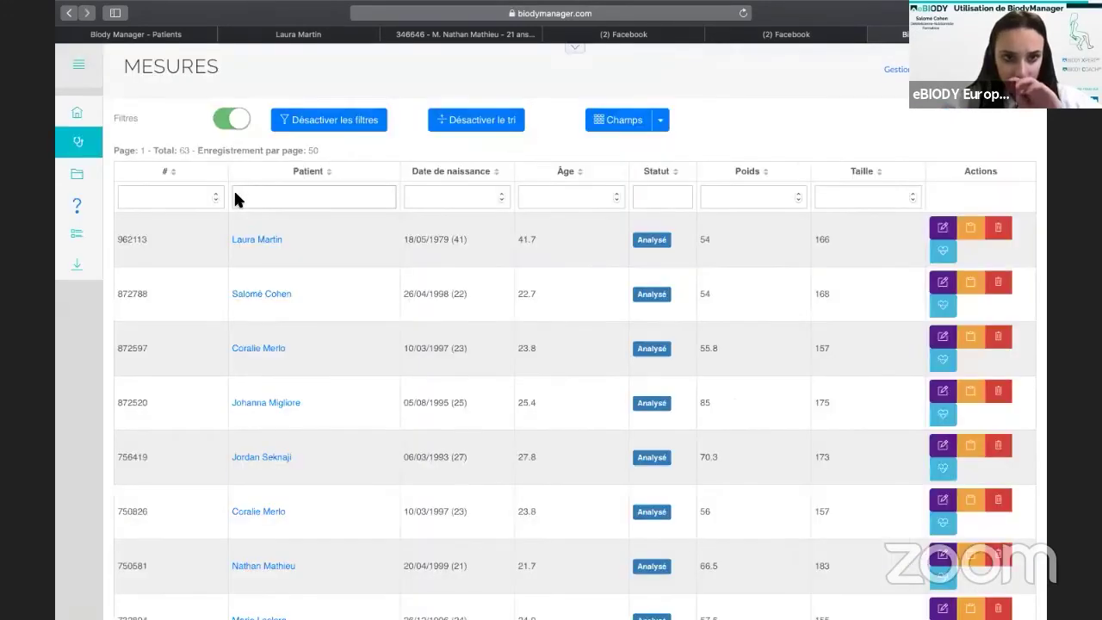
Go from home to the Patients list and filter it by the test patient's first name.
{"action": "left_click", "coordinate": [87, 113]}
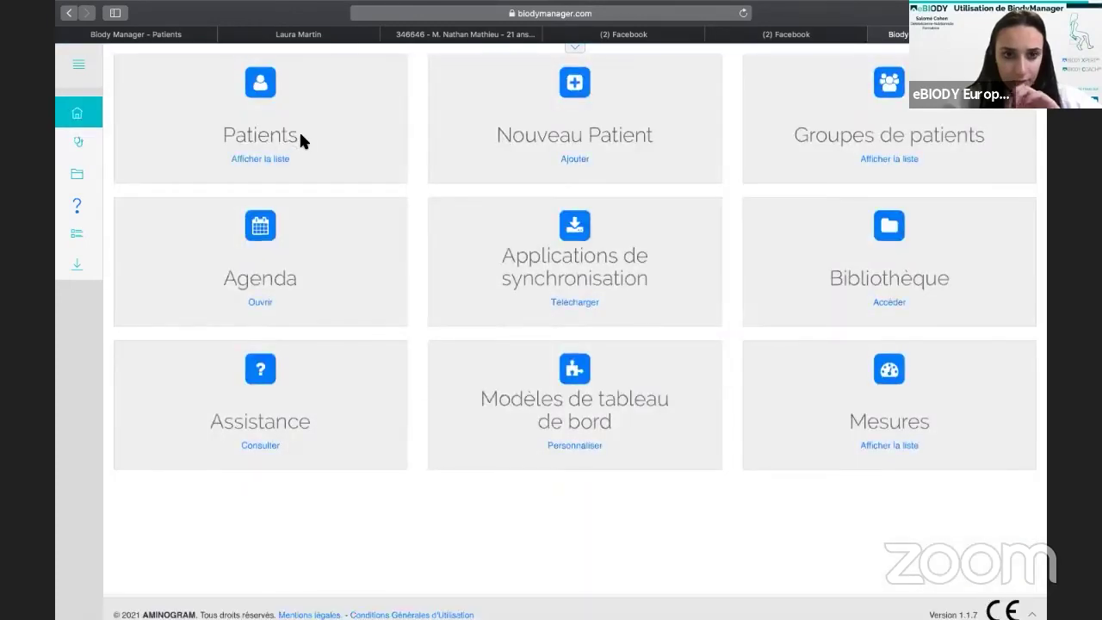
{"action": "left_click", "coordinate": [281, 145]}
{"action": "type", "text": "lynda"}
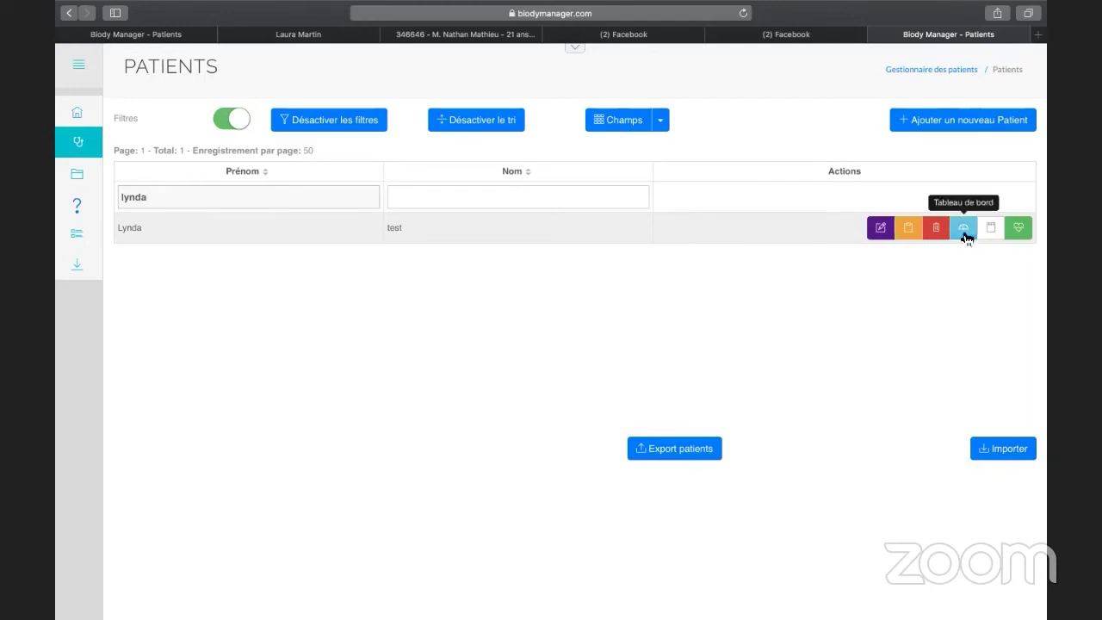
Open the test patient's empty measurements, dismiss the interpretation error, and start a new measurement.
{"action": "left_click", "coordinate": [964, 229]}
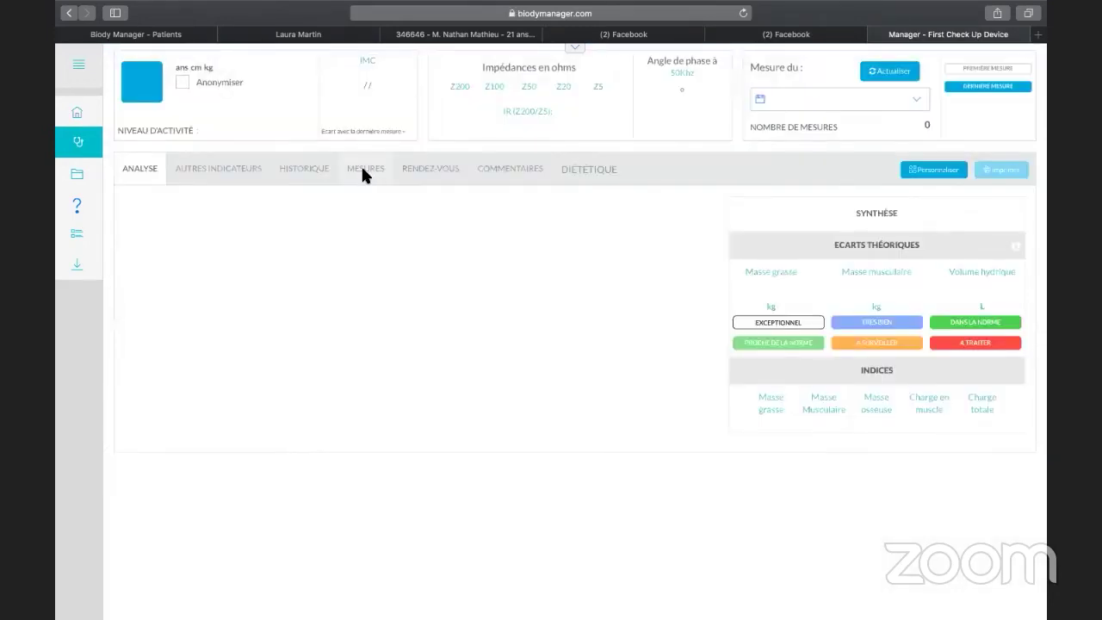
{"action": "left_click", "coordinate": [362, 169]}
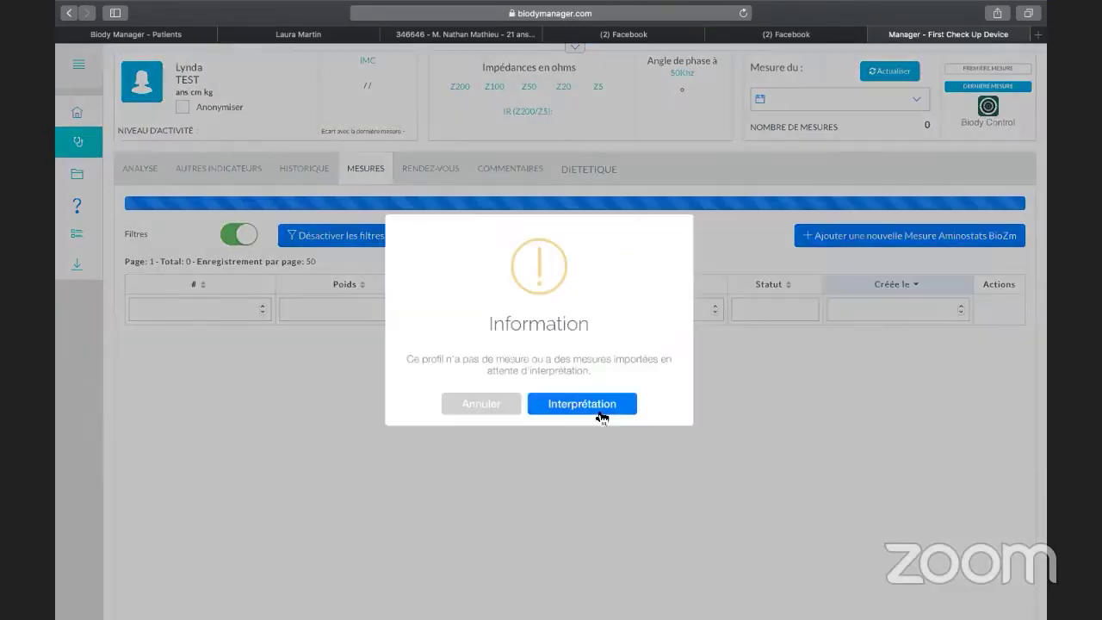
{"action": "left_click", "coordinate": [600, 417]}
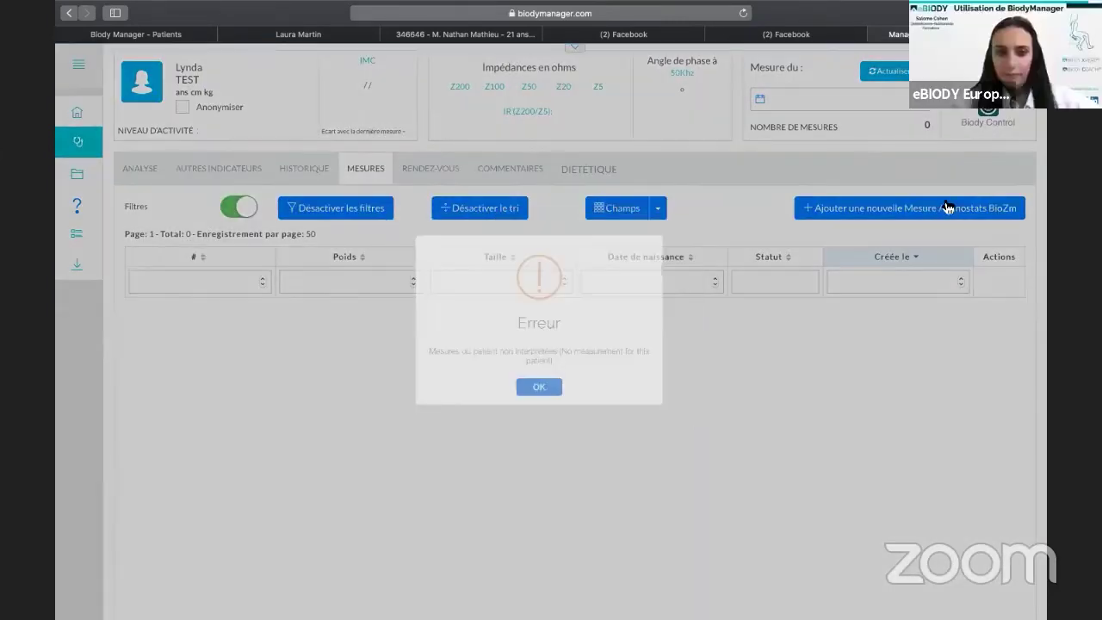
{"action": "left_click", "coordinate": [539, 387]}
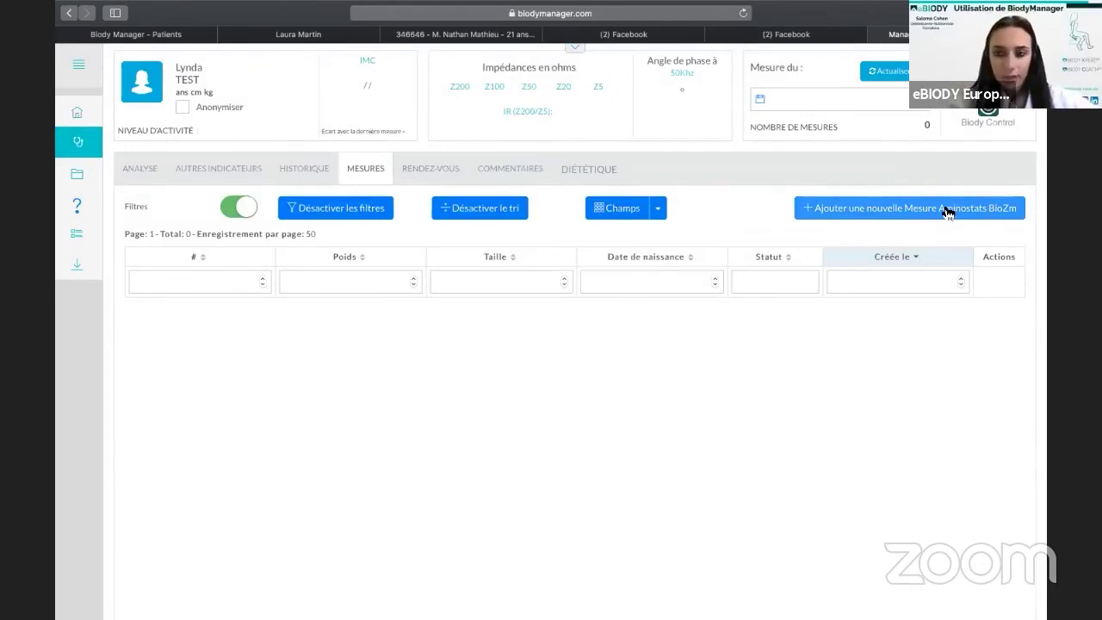
{"action": "left_click", "coordinate": [946, 210]}
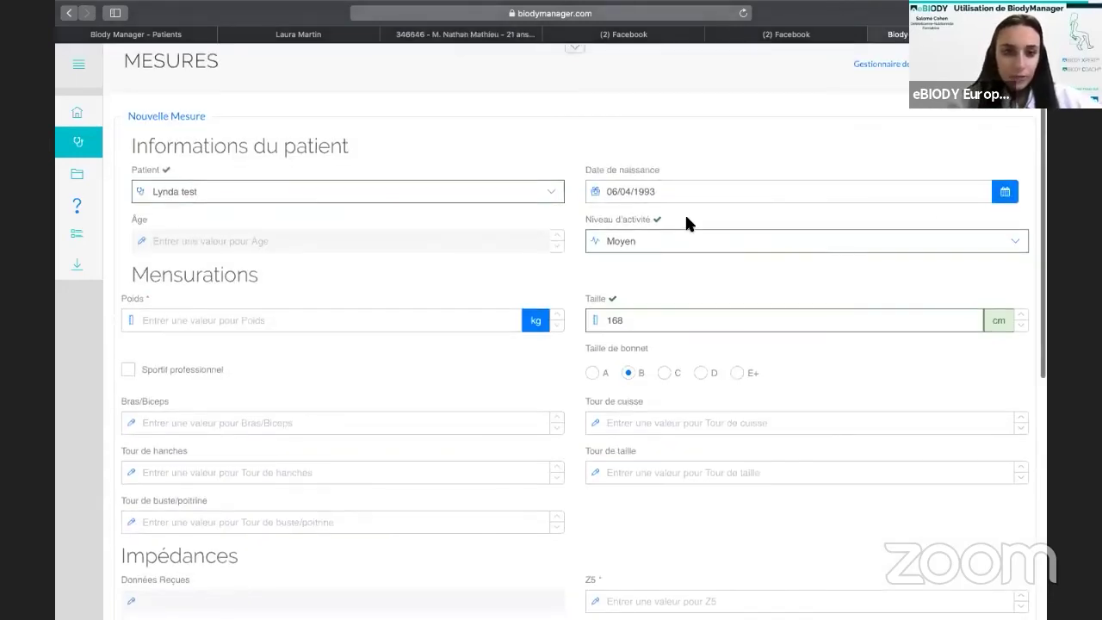
Enter a weight of 58 kg in the new measurement form.
{"action": "scroll", "coordinate": [342, 216], "scroll_direction": "down", "scroll_amount": 3}
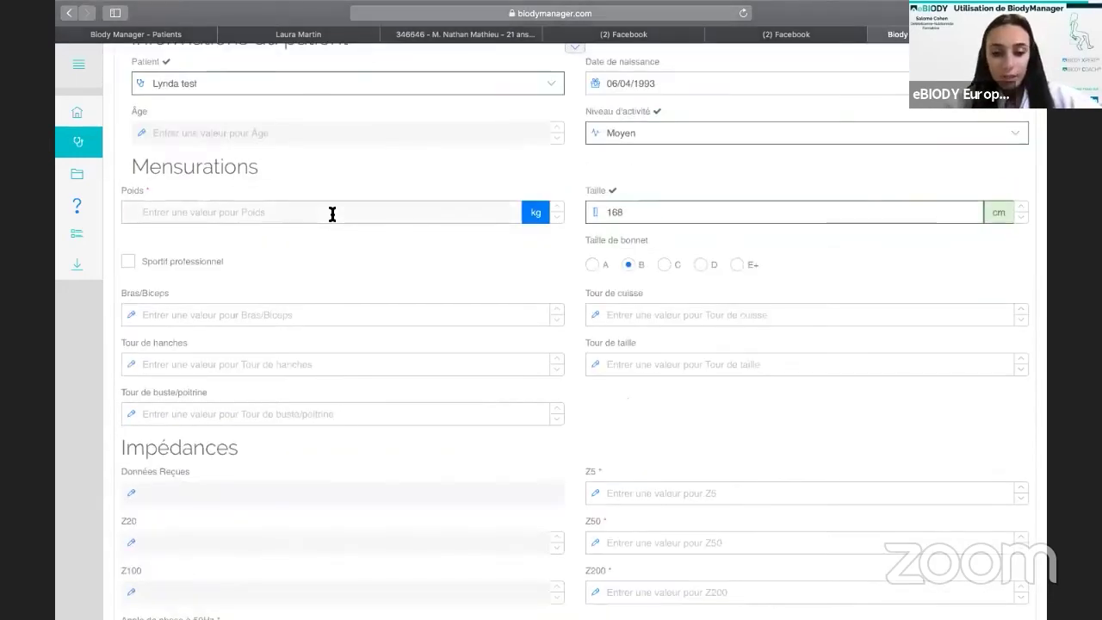
{"action": "type", "text": "58"}
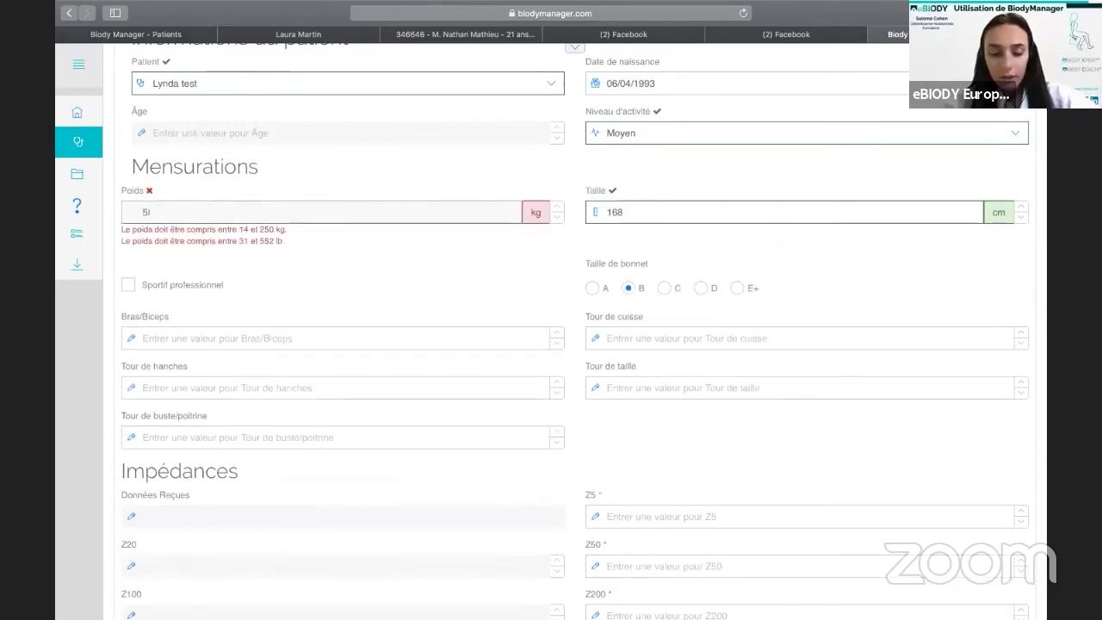
{"action": "key", "text": "Tab"}
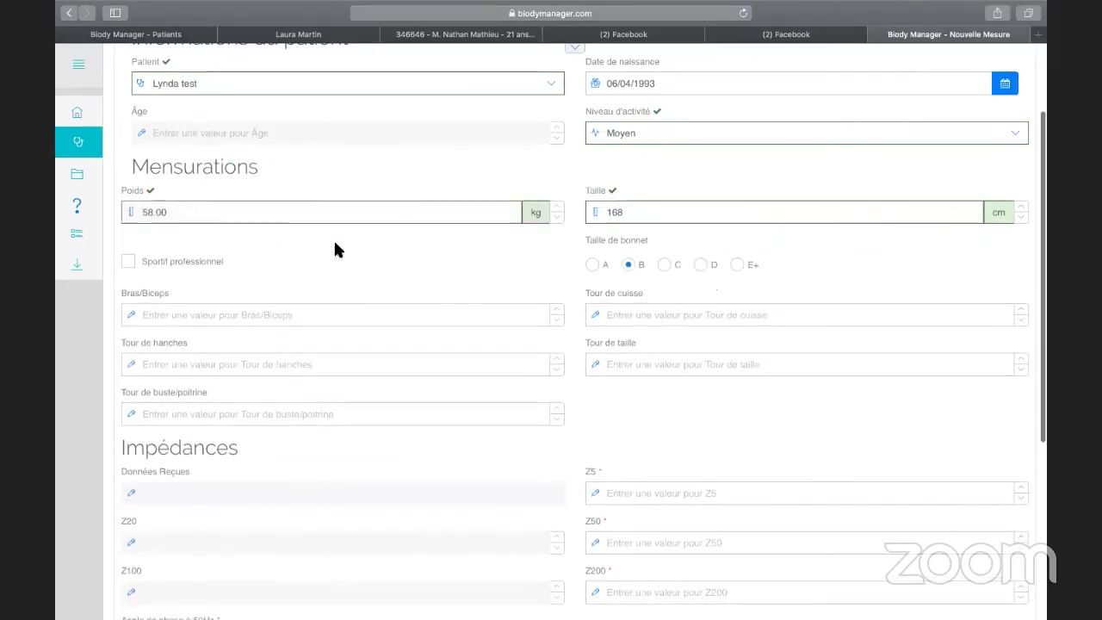
{"action": "scroll", "coordinate": [407, 198], "scroll_direction": "up", "scroll_amount": 2}
{"action": "scroll", "coordinate": [574, 180], "scroll_direction": "down", "scroll_amount": 3}
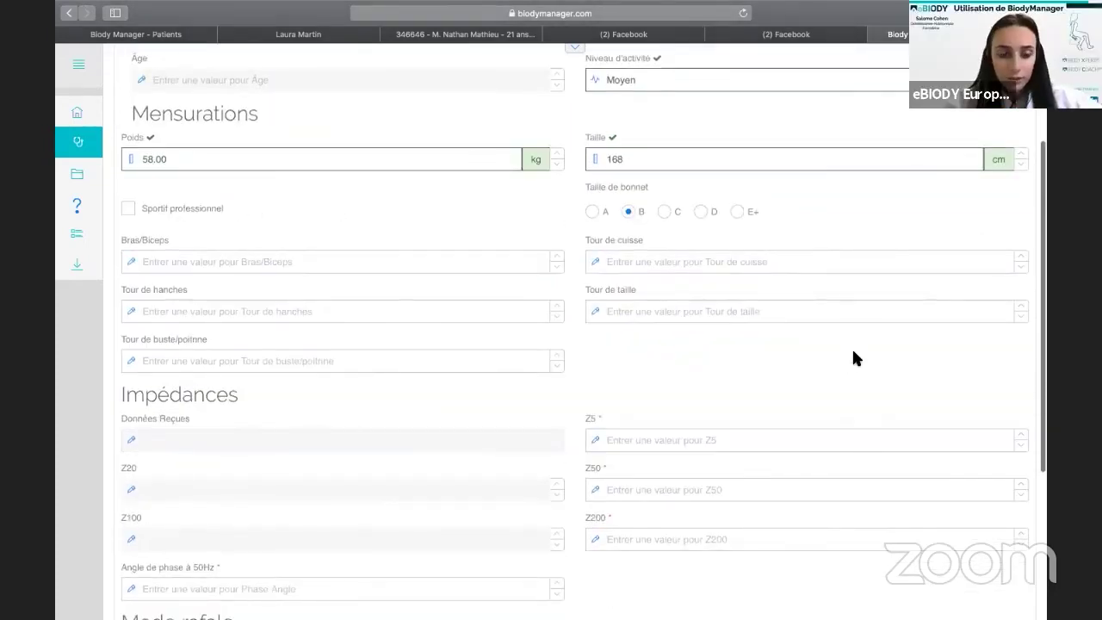
{"action": "scroll", "coordinate": [851, 347], "scroll_direction": "down", "scroll_amount": 2}
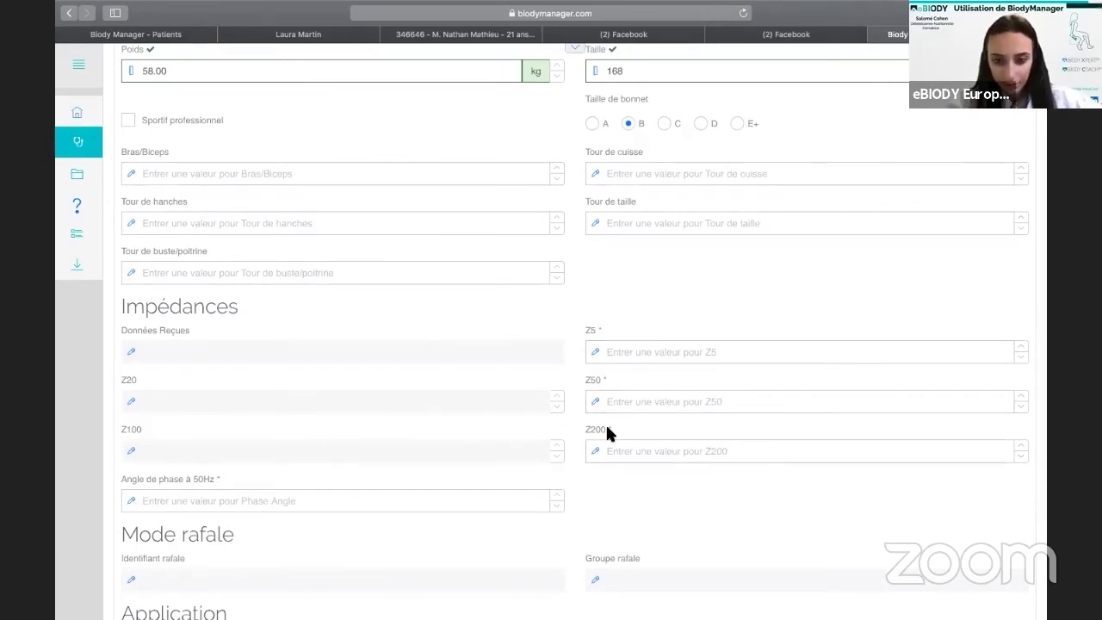
Enter impedances Z5 570, Z50 480, Z200 423 and a 6.3 phase angle at 50 Hz.
{"action": "left_click", "coordinate": [674, 350]}
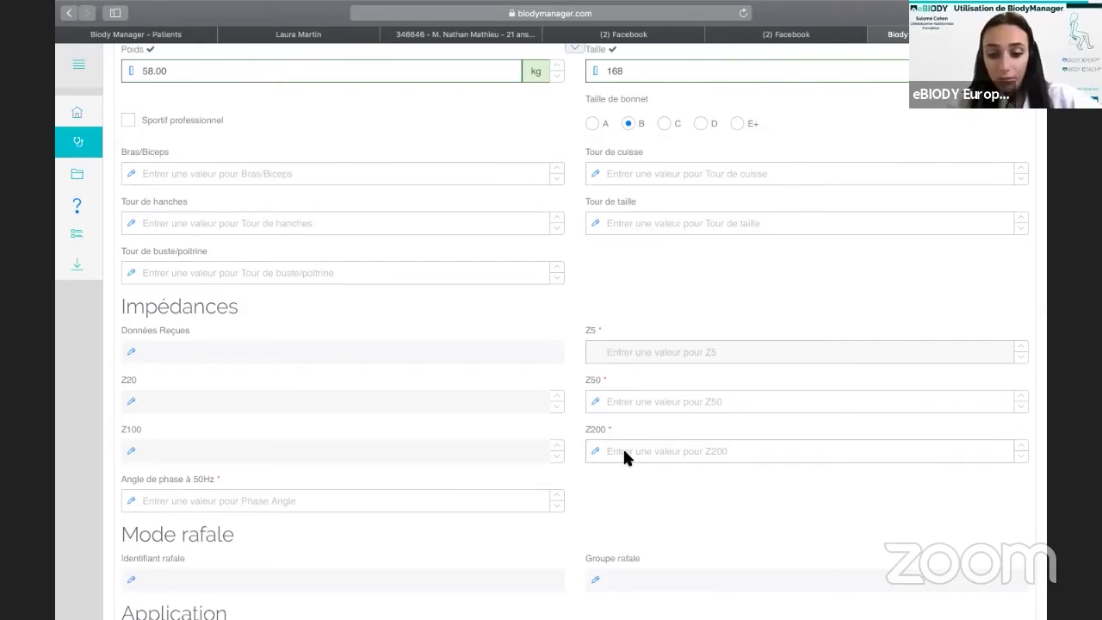
{"action": "type", "text": "570"}
{"action": "left_click", "coordinate": [643, 398]}
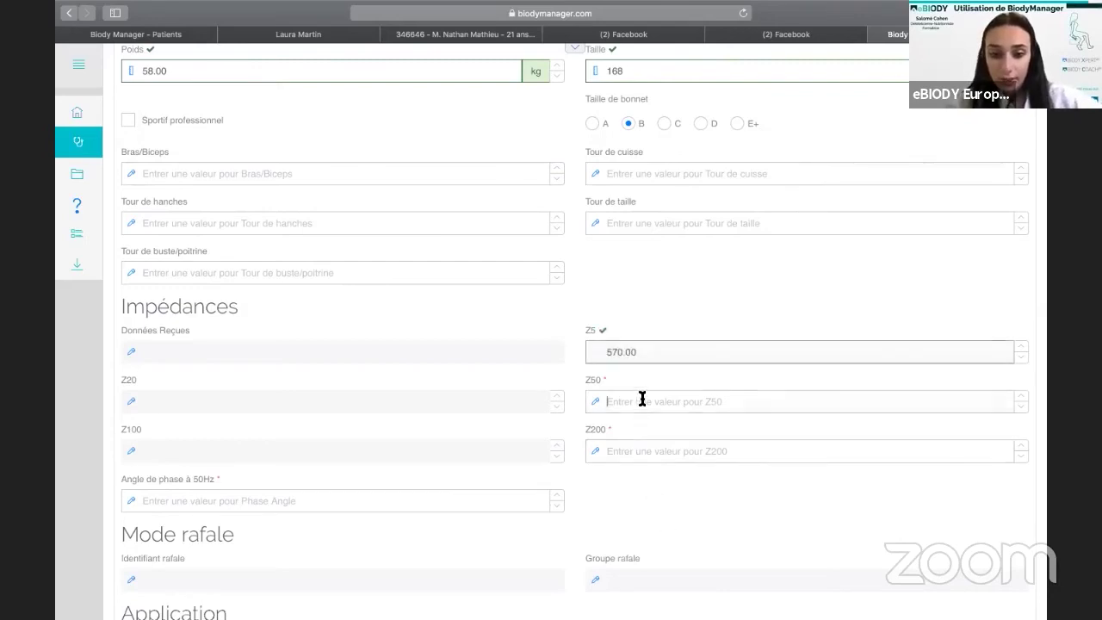
{"action": "type", "text": "480"}
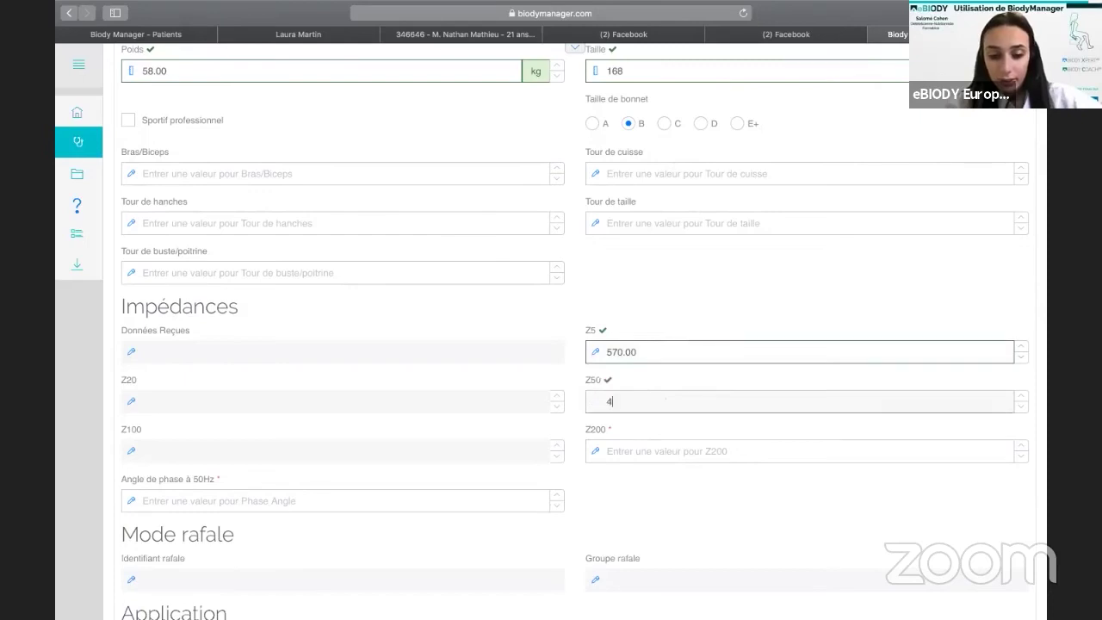
{"action": "left_click", "coordinate": [653, 452]}
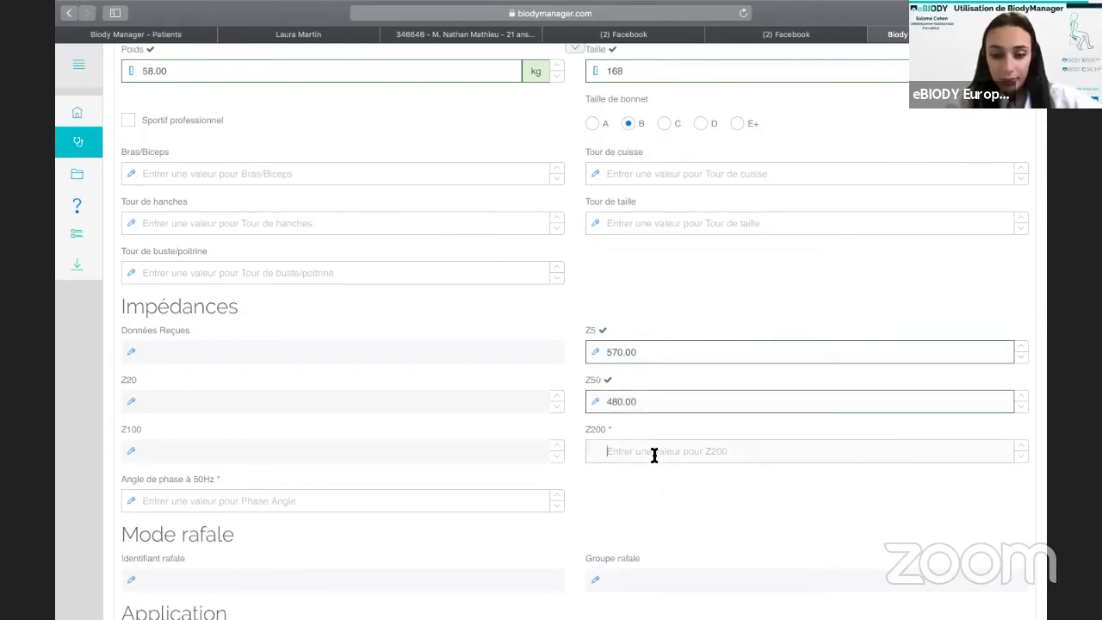
{"action": "type", "text": "423"}
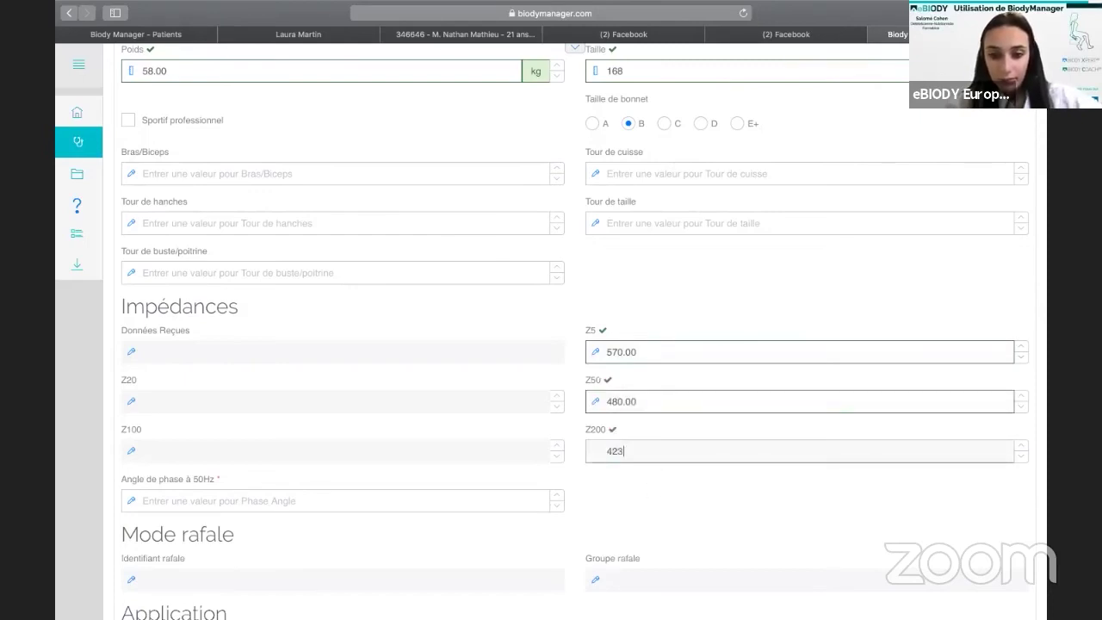
{"action": "left_click", "coordinate": [453, 501]}
{"action": "type", "text": "6."}
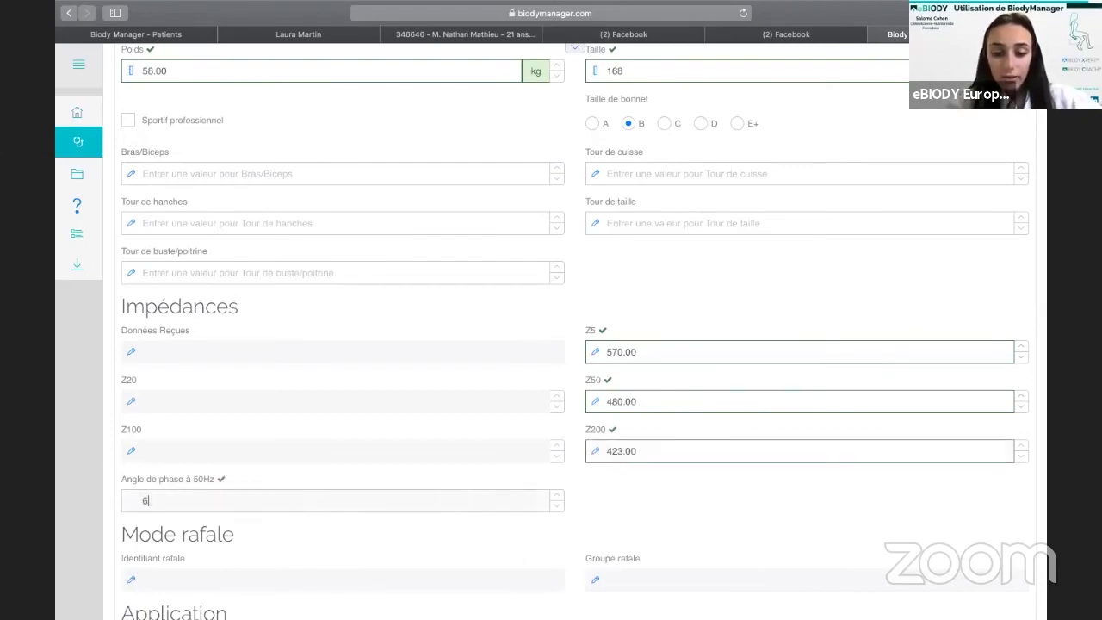
{"action": "key", "text": "BackSpace"}
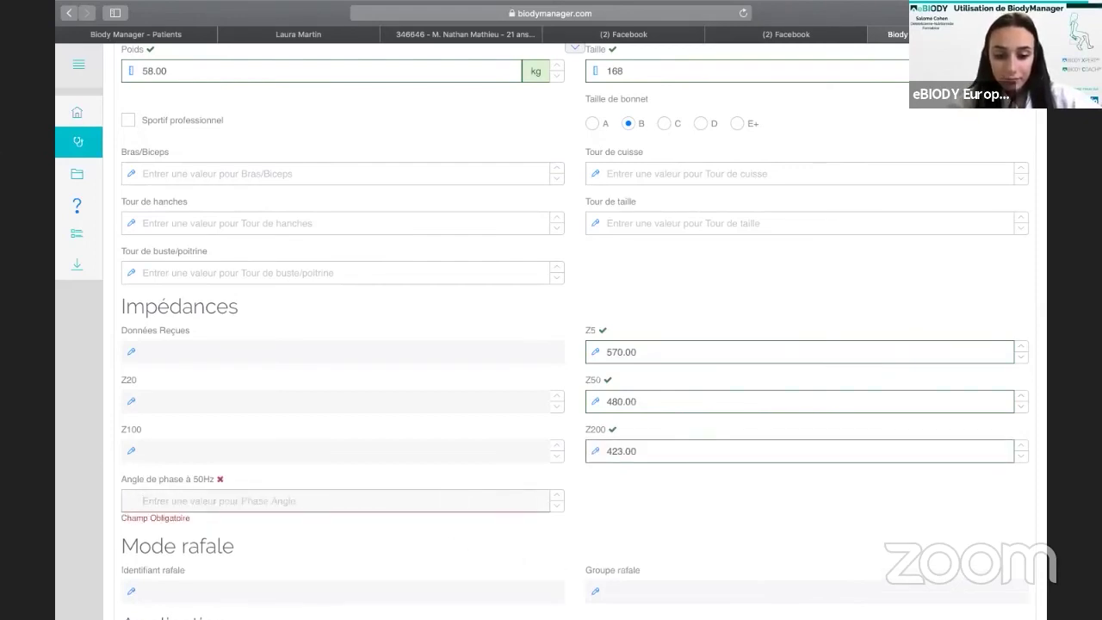
{"action": "type", "text": "6.3"}
{"action": "left_click", "coordinate": [703, 497]}
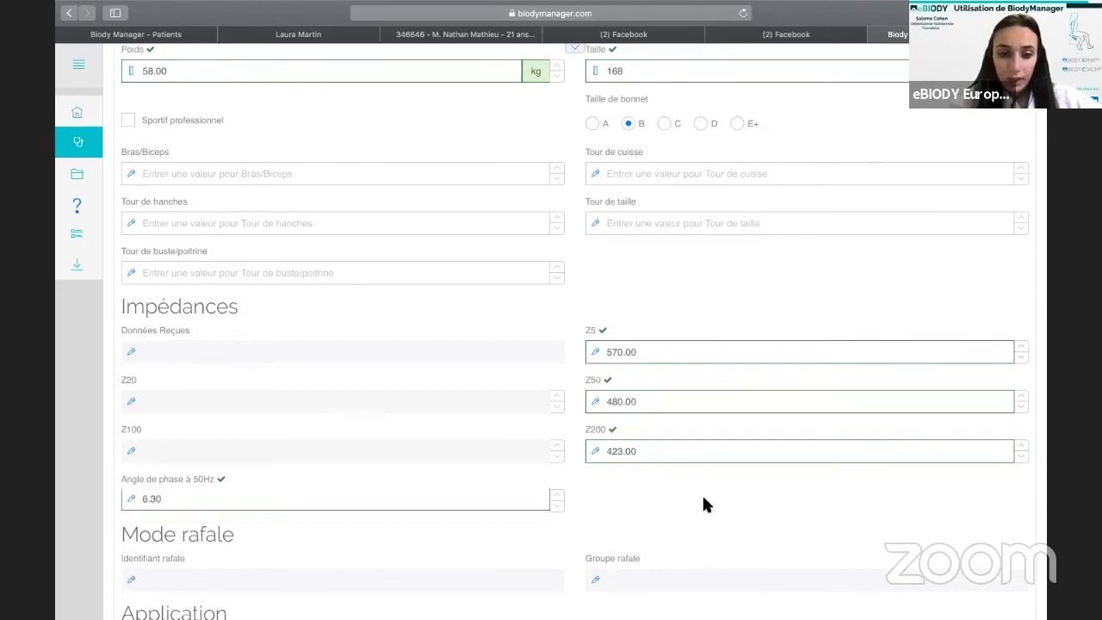
{"action": "scroll", "coordinate": [703, 505], "scroll_direction": "down", "scroll_amount": 3}
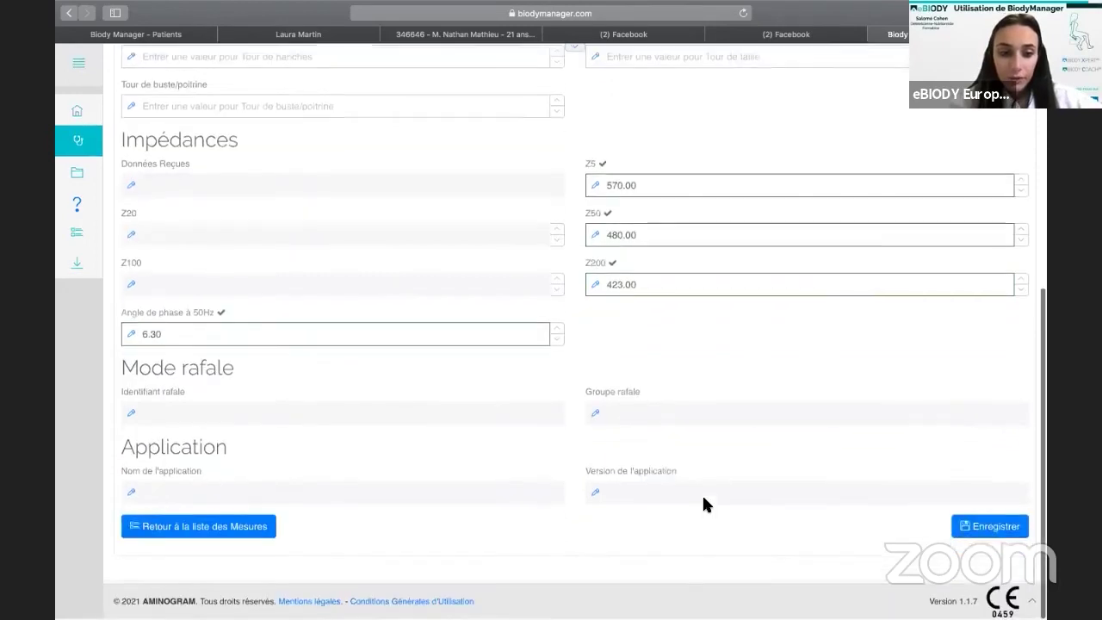
Save the measurement, confirming its impedance values with 'Oui, enregistrer'.
{"action": "left_click", "coordinate": [978, 529]}
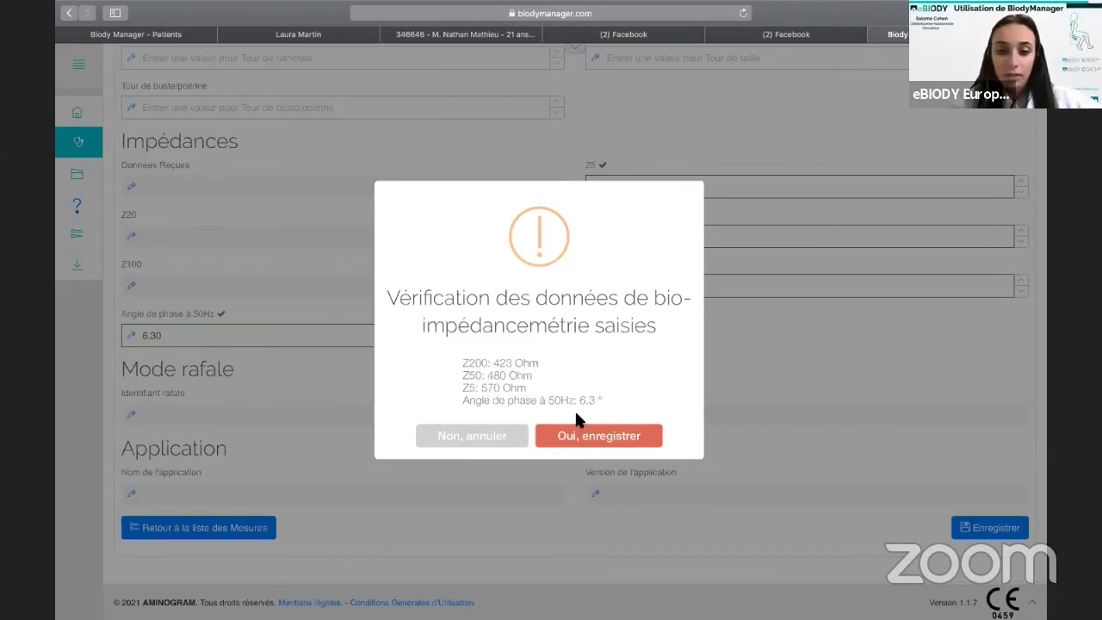
{"action": "left_click", "coordinate": [589, 437]}
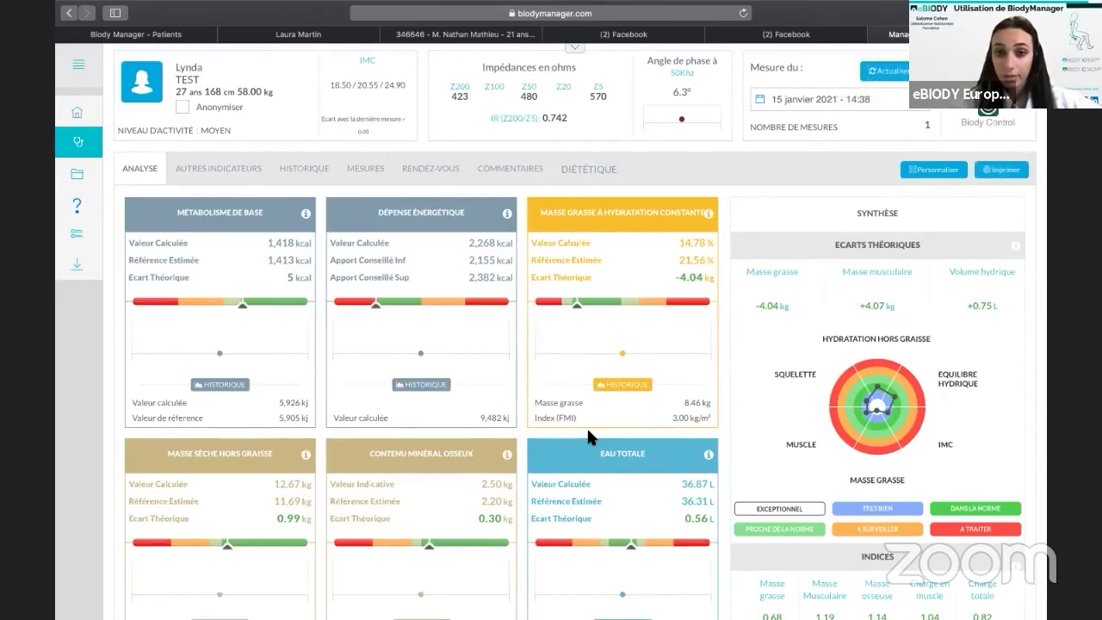
Review the analysis cards, then list the patient's measurements showing the 58 kg, 168 cm entry.
{"action": "scroll", "coordinate": [586, 426], "scroll_direction": "down", "scroll_amount": 1}
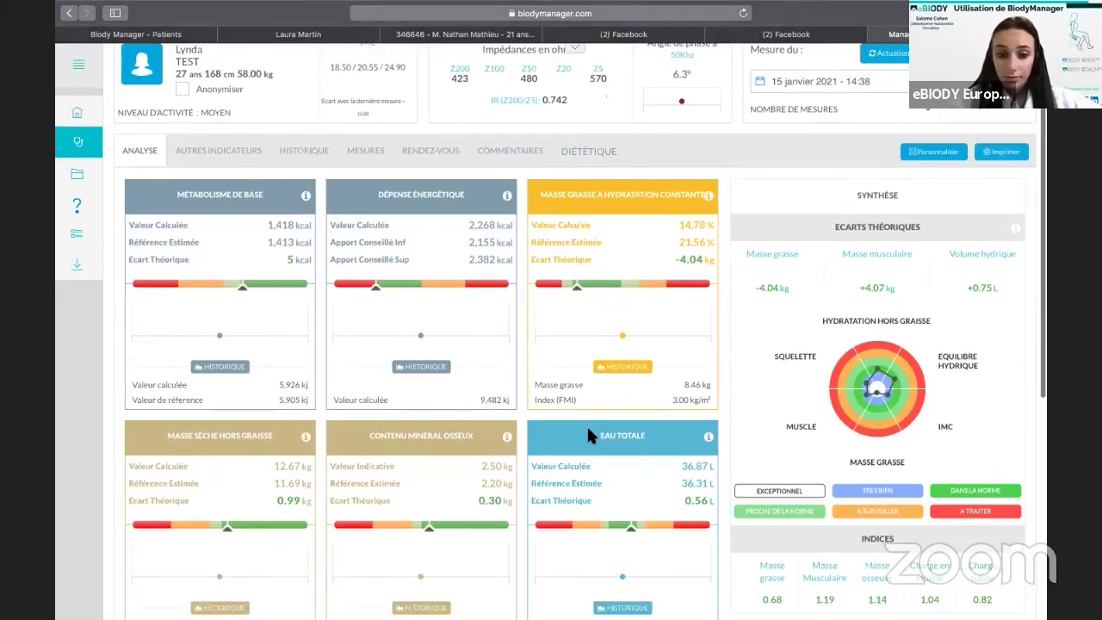
{"action": "scroll", "coordinate": [586, 424], "scroll_direction": "down", "scroll_amount": 5}
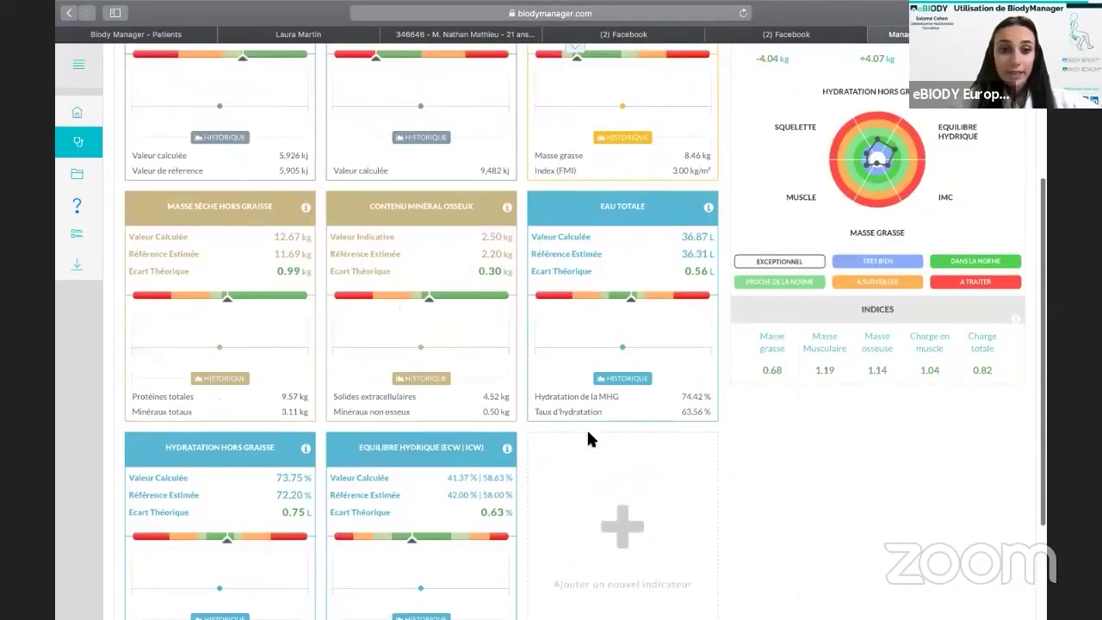
{"action": "scroll", "coordinate": [587, 428], "scroll_direction": "up", "scroll_amount": 5}
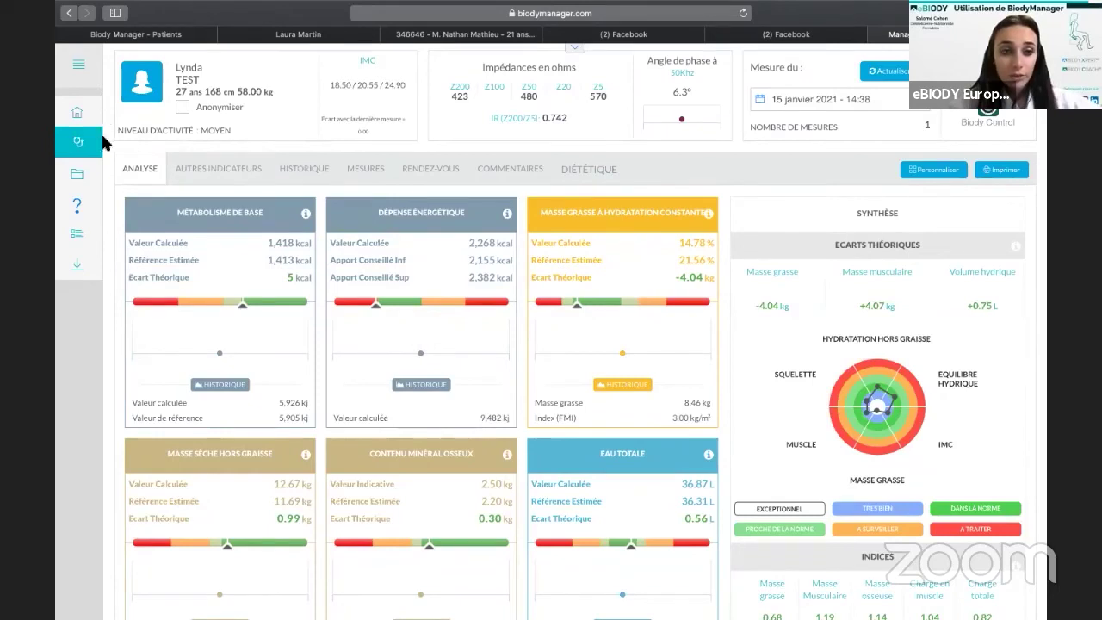
{"action": "mouse_move", "coordinate": [87, 144]}
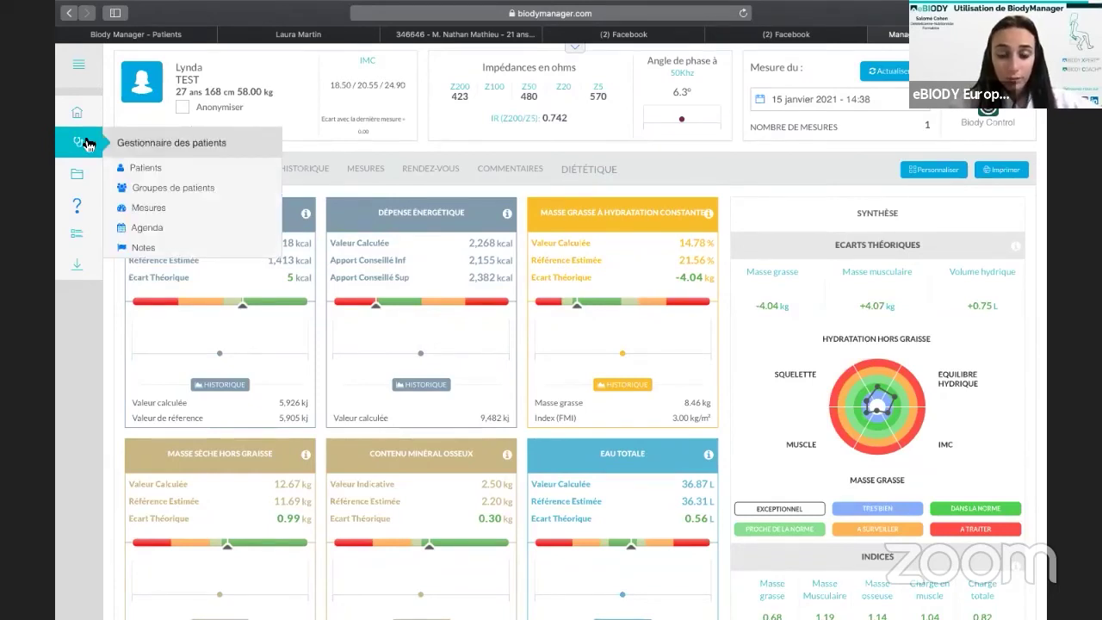
{"action": "left_click", "coordinate": [366, 168]}
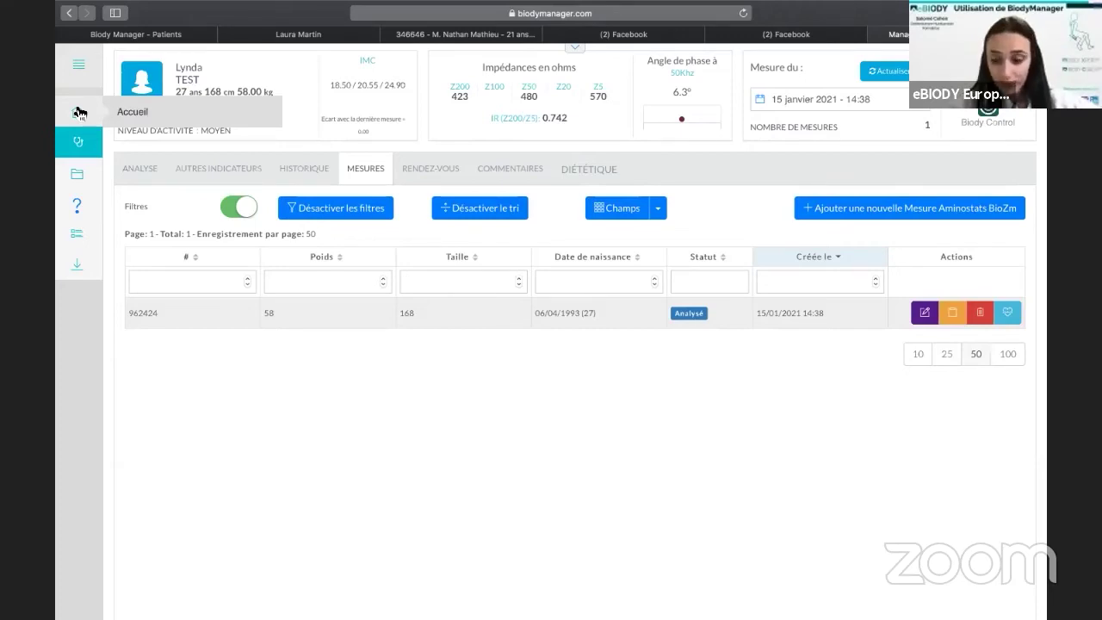
Return to the home dashboard (64 measurements) and open the unfiltered list of 33 patients.
{"action": "left_click", "coordinate": [76, 110]}
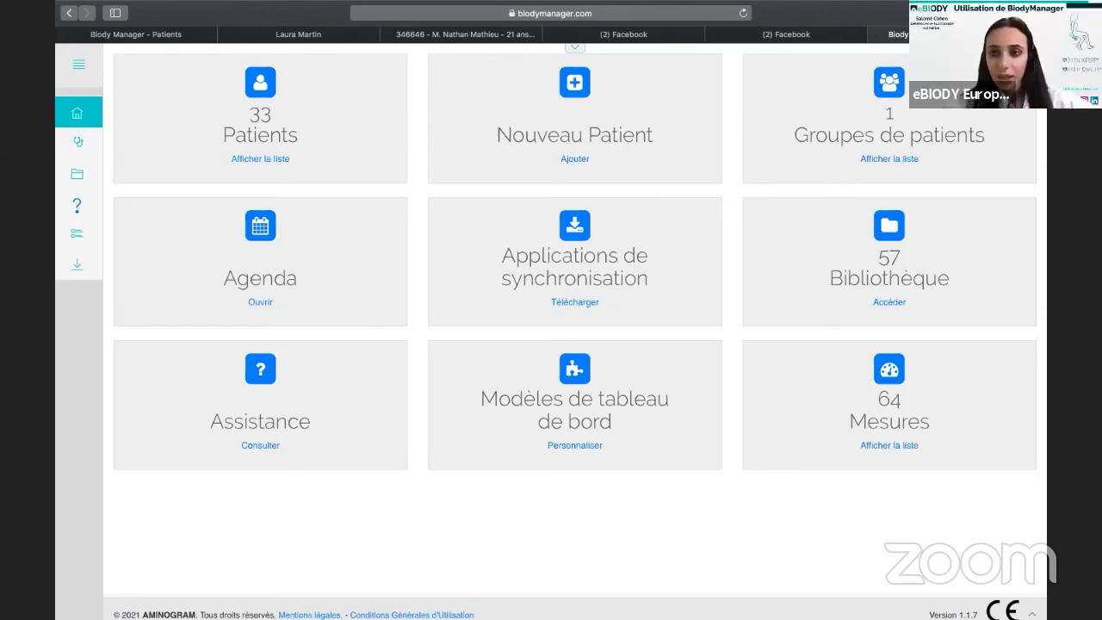
{"action": "mouse_move", "coordinate": [658, 4]}
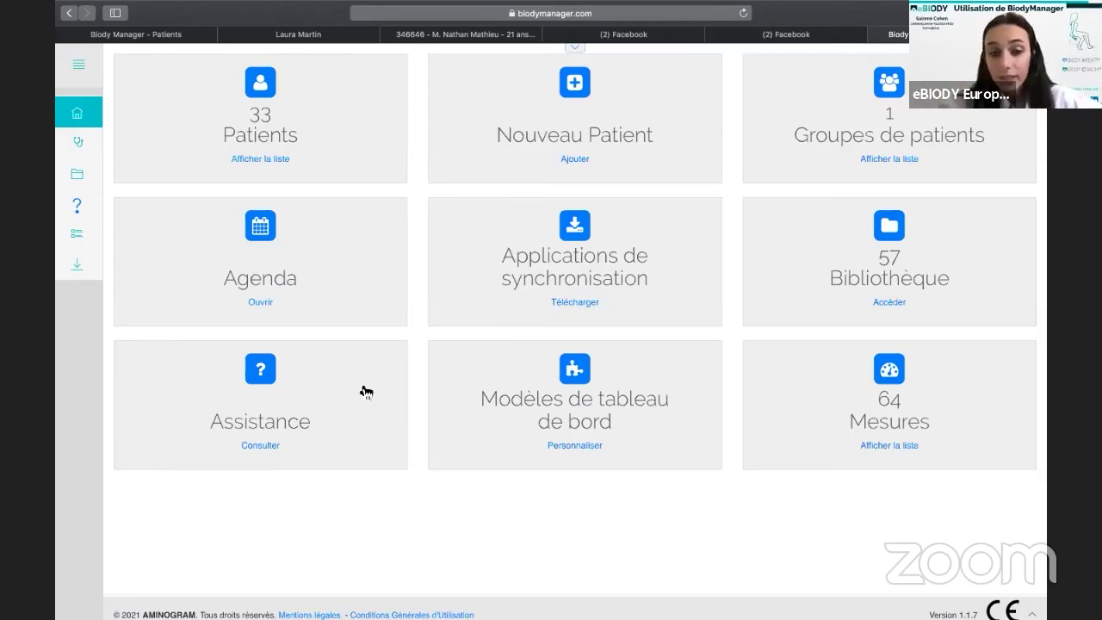
{"action": "left_click", "coordinate": [285, 95]}
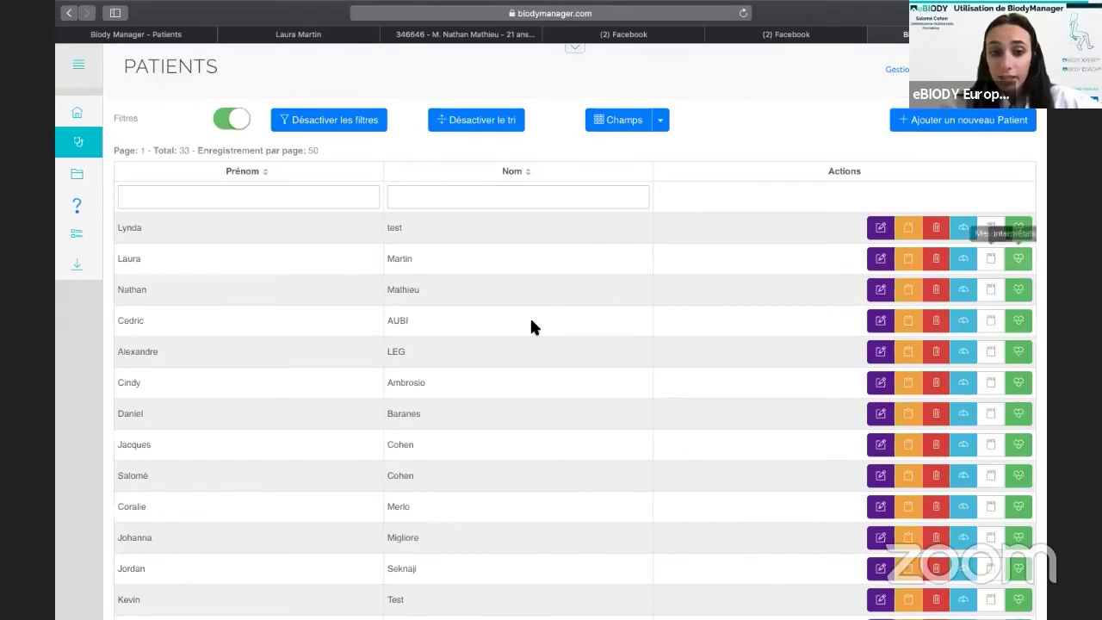
{"action": "scroll", "coordinate": [901, 189], "scroll_direction": "down", "scroll_amount": 5}
{"action": "left_click", "coordinate": [968, 141]}
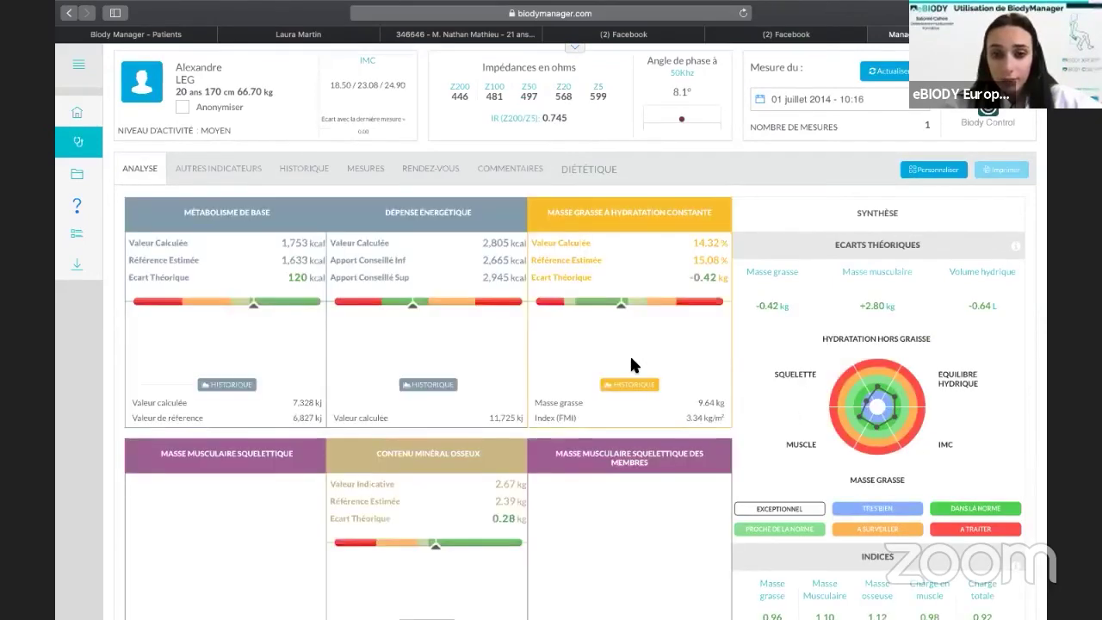
{"action": "scroll", "coordinate": [326, 176], "scroll_direction": "left", "scroll_amount": 5}
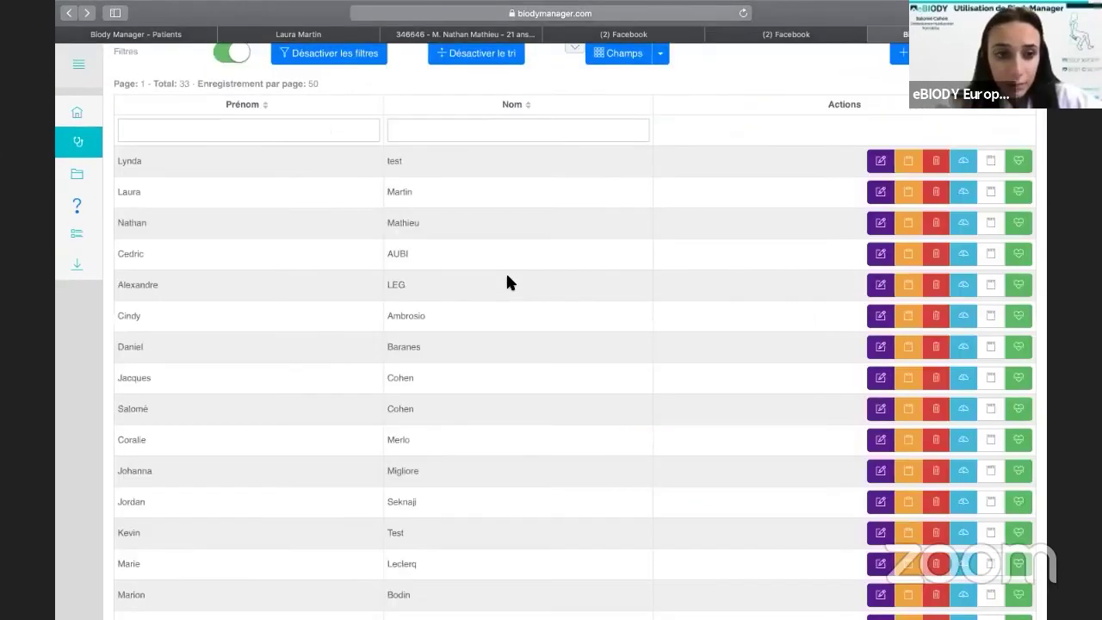
{"action": "scroll", "coordinate": [508, 277], "scroll_direction": "down", "scroll_amount": 2}
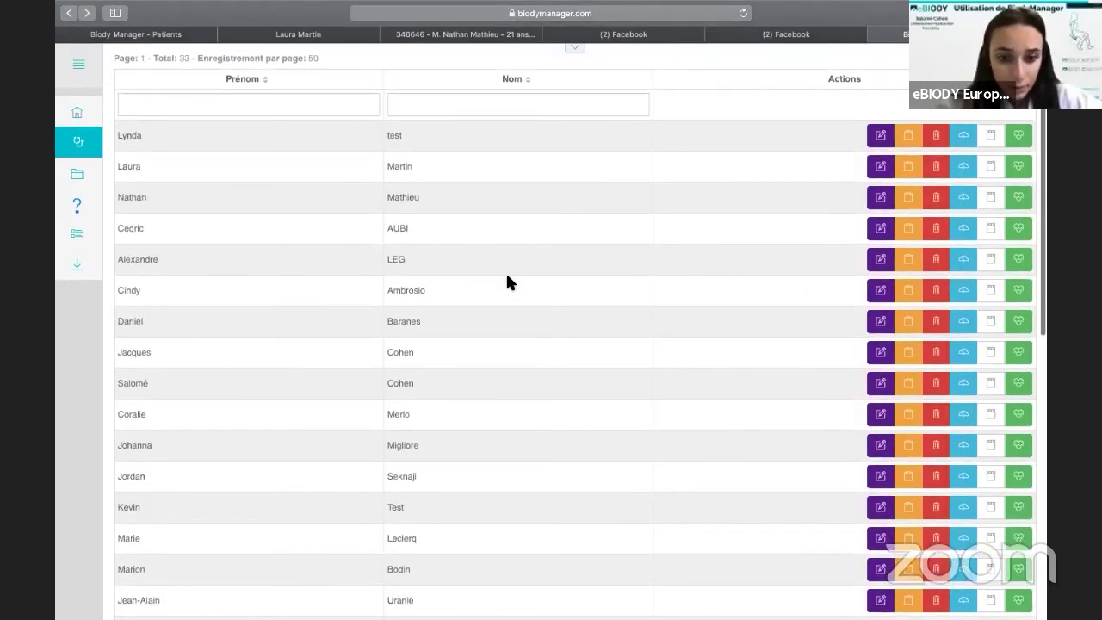
{"action": "scroll", "coordinate": [508, 281], "scroll_direction": "down", "scroll_amount": 10}
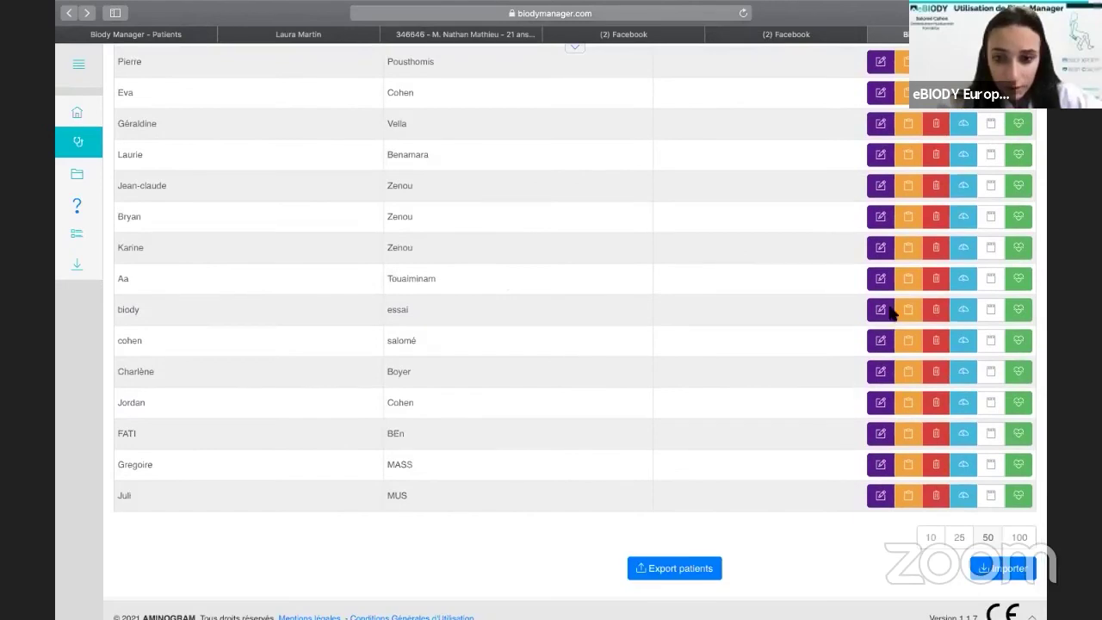
Interpret another patient's two imported measurements (basal metabolism 1,374 kcal), then launch BiodyConnect.
{"action": "left_click", "coordinate": [953, 430]}
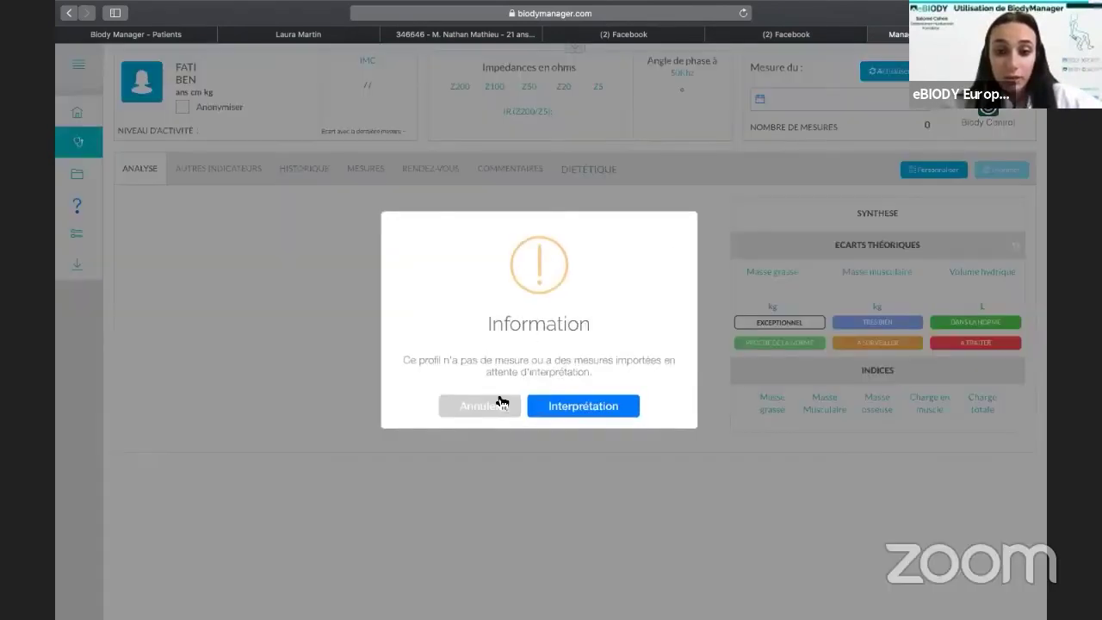
{"action": "left_click", "coordinate": [613, 415]}
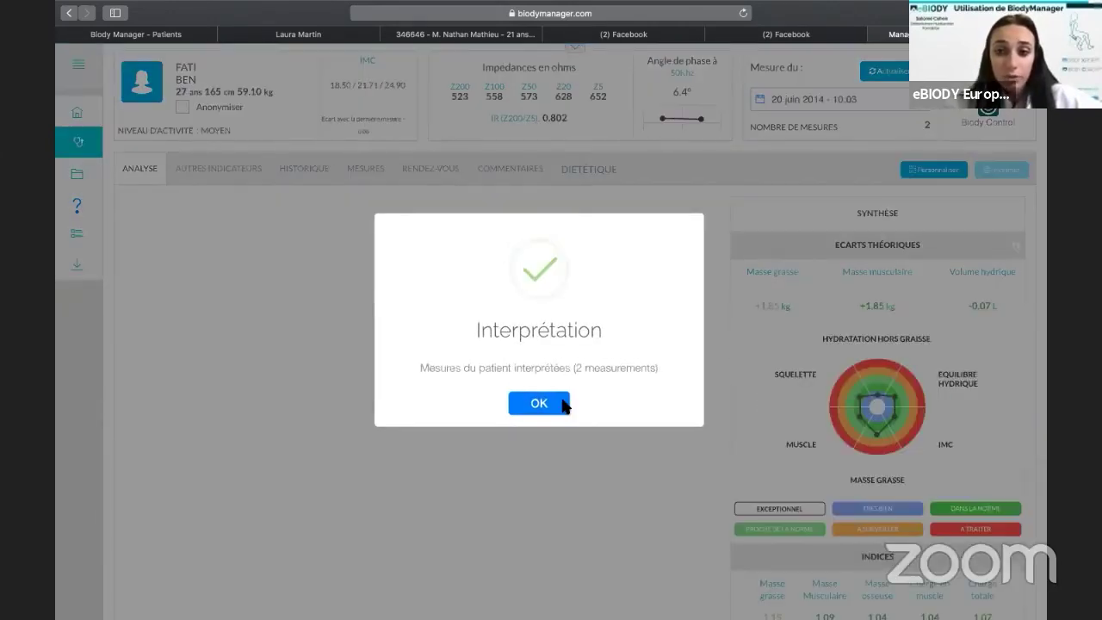
{"action": "left_click", "coordinate": [563, 405]}
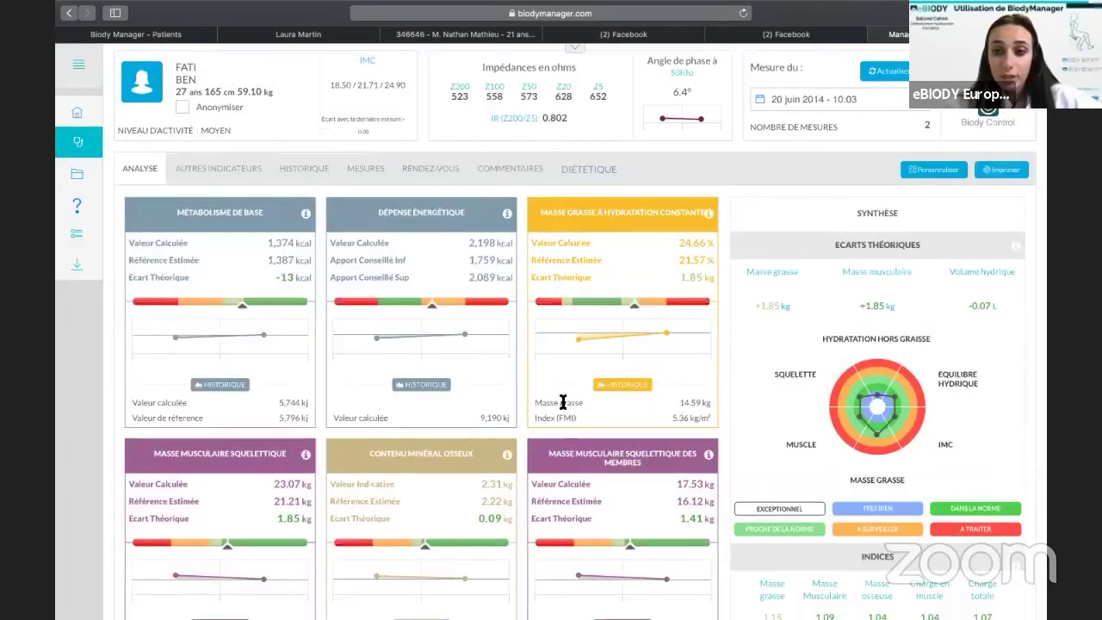
{"action": "scroll", "coordinate": [563, 403], "scroll_direction": "down", "scroll_amount": 5}
{"action": "scroll", "coordinate": [563, 402], "scroll_direction": "up", "scroll_amount": 5}
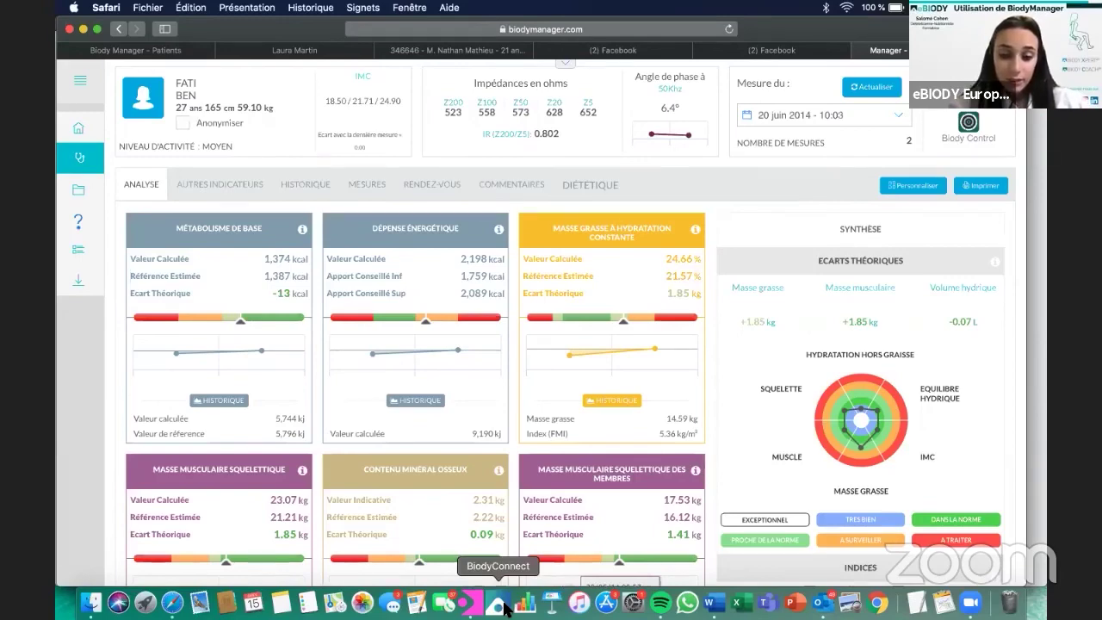
{"action": "left_click", "coordinate": [499, 606]}
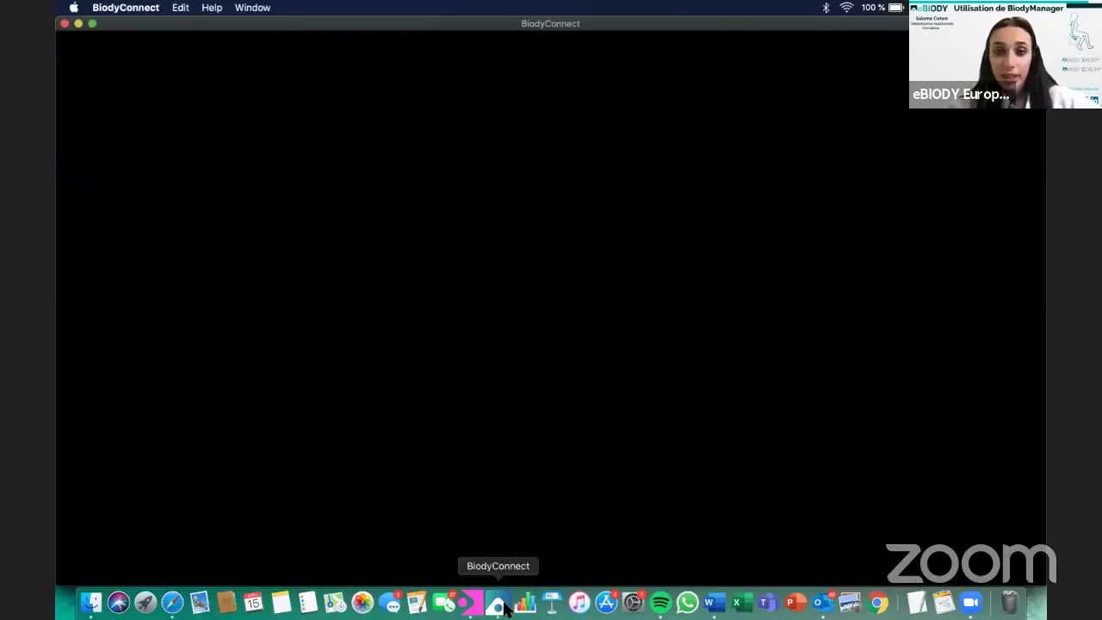